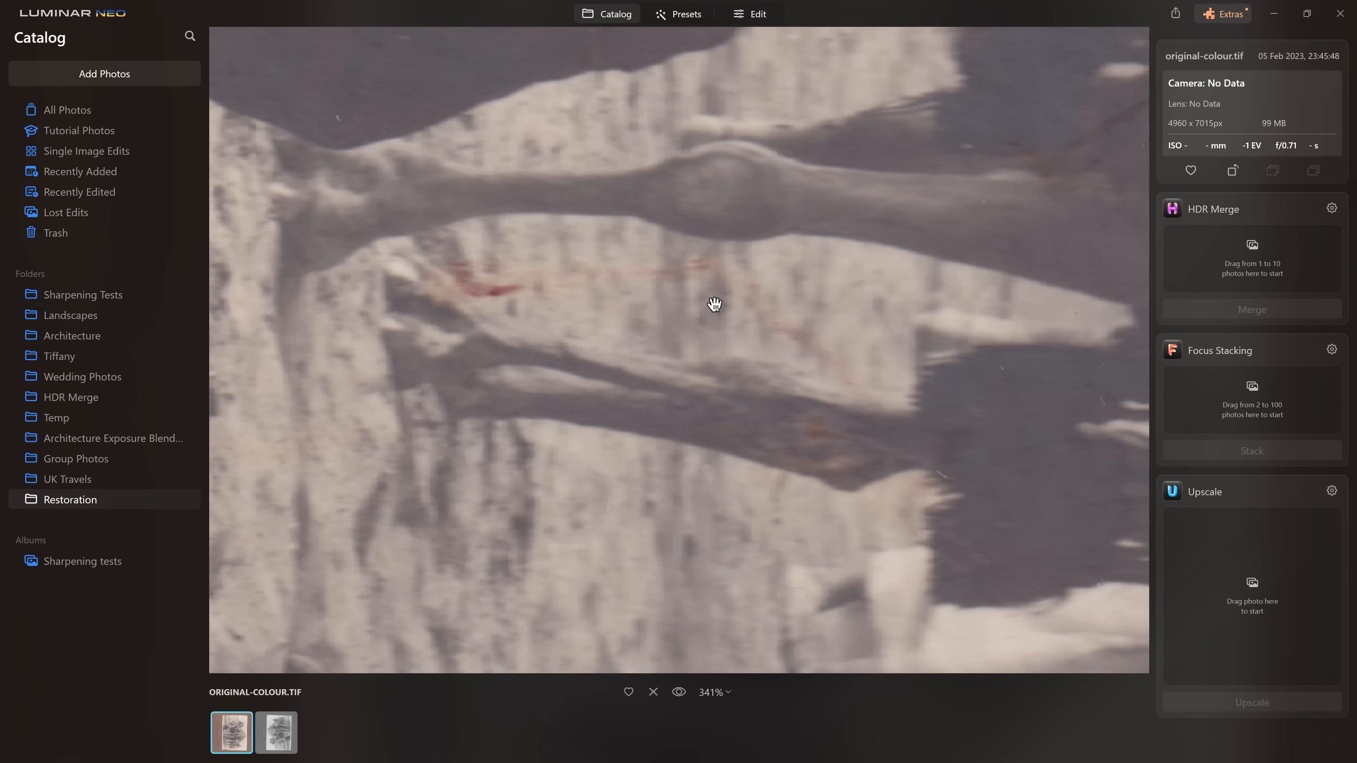
# Open original-colour.tif for editing and rotate the scan counter-clockwise so the scene is upright.
pyautogui.click(560, 266)
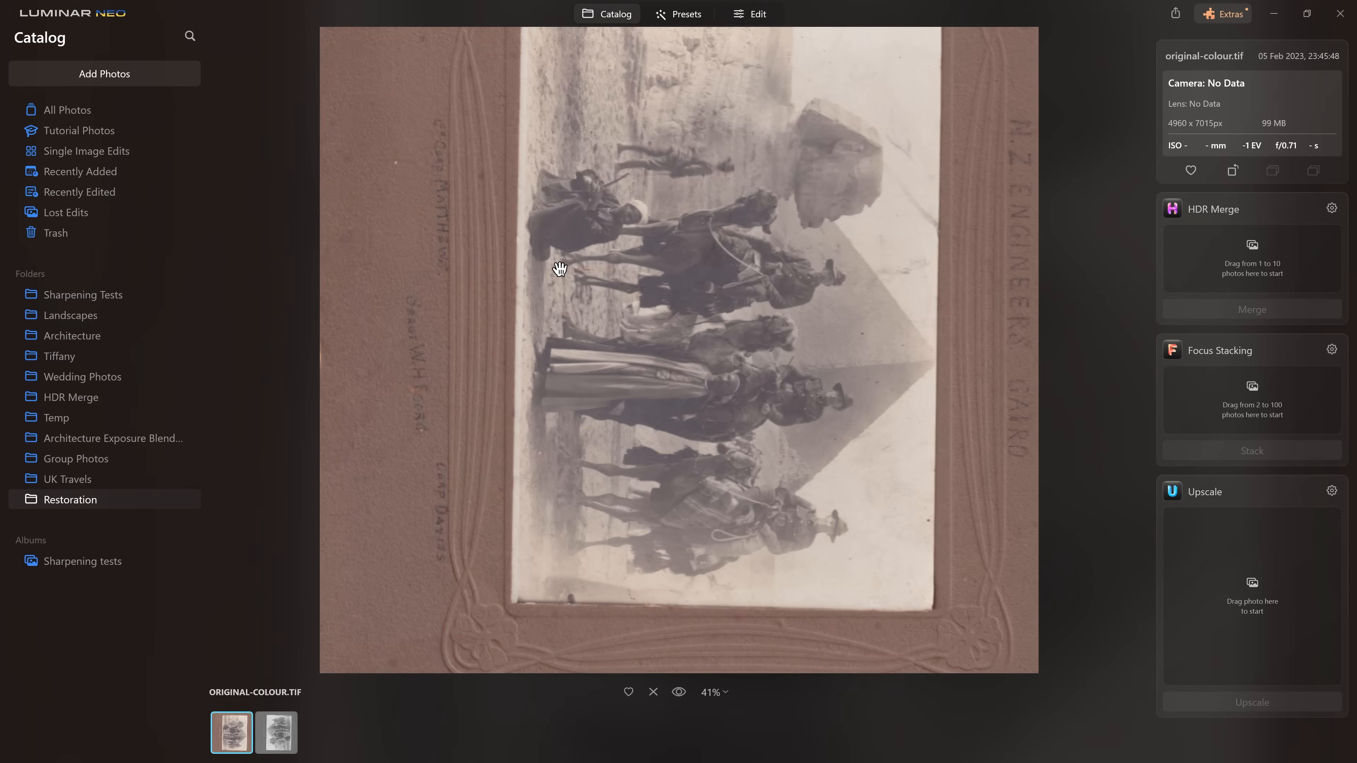
pyautogui.scroll(-1, 686, 298)
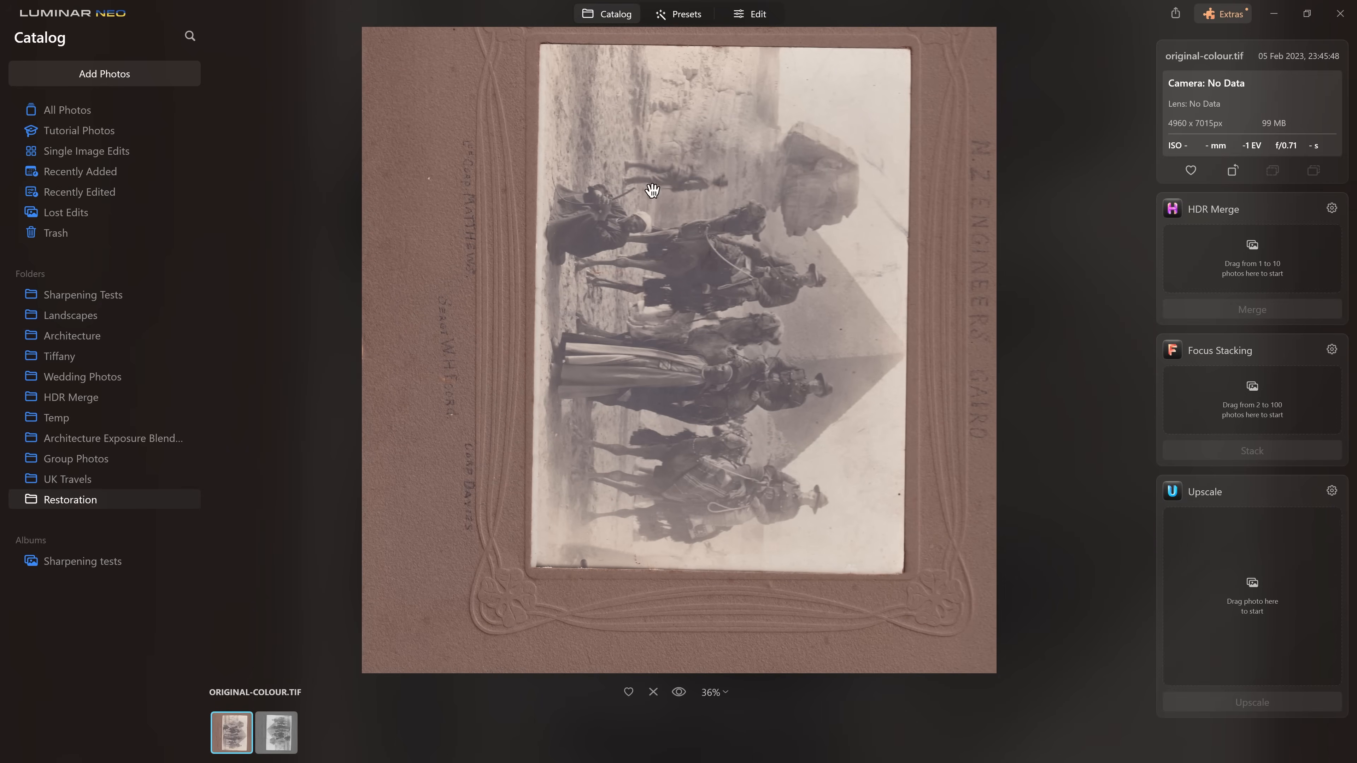
pyautogui.click(746, 19)
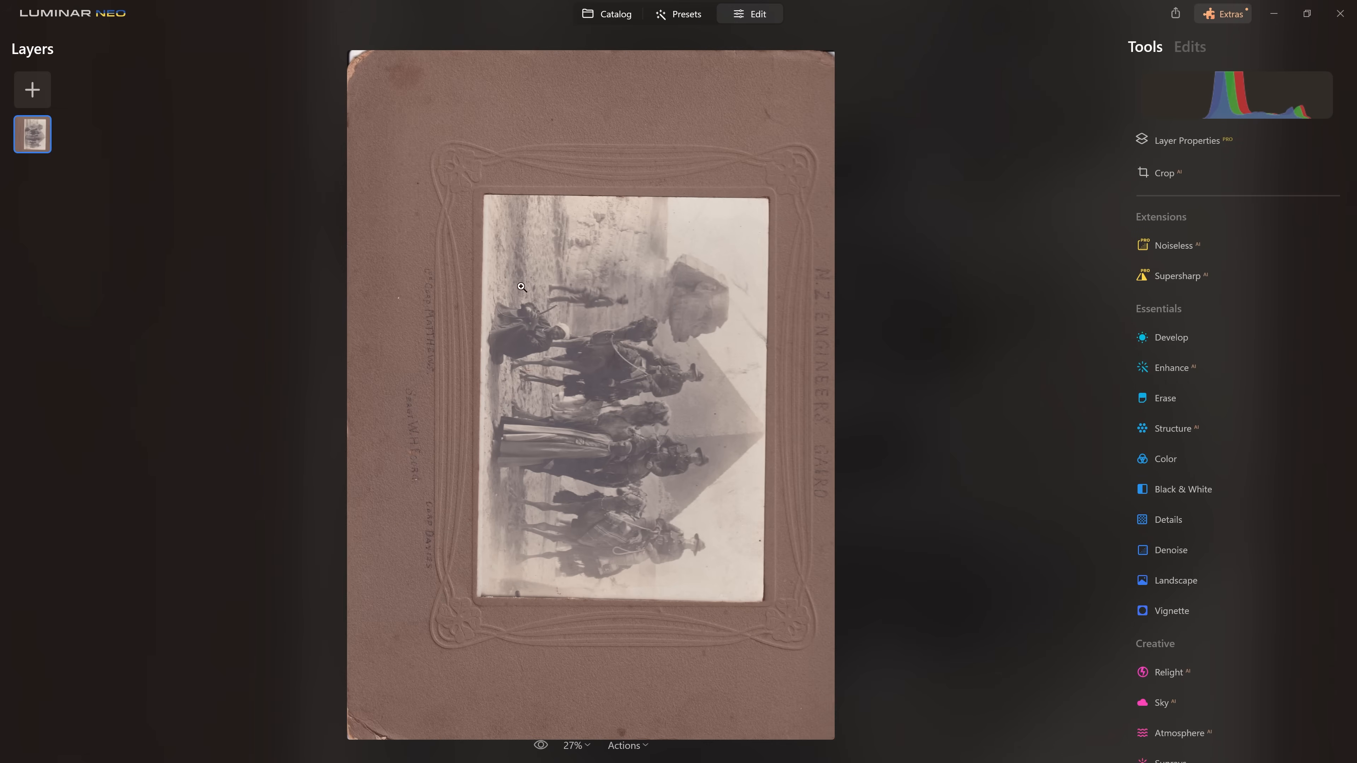
pyautogui.rightClick(668, 275)
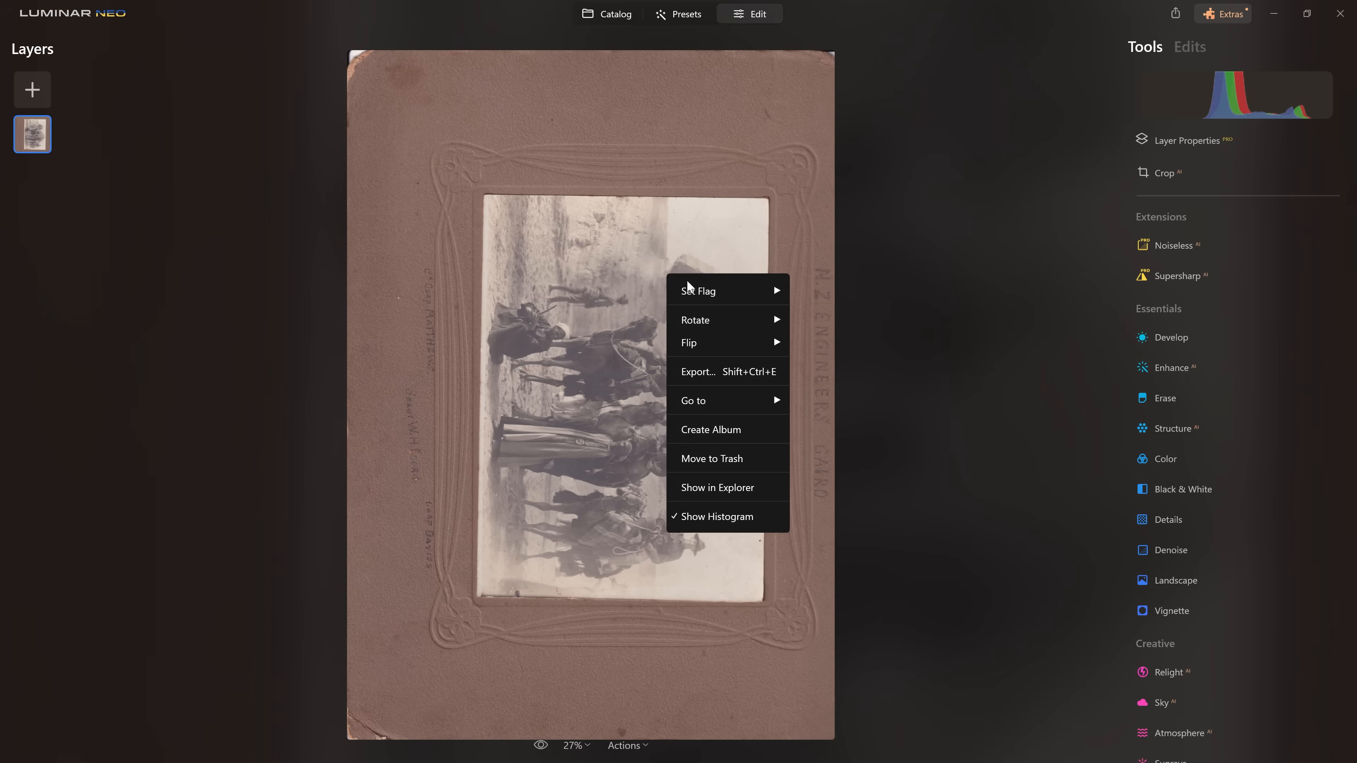
pyautogui.moveTo(714, 316)
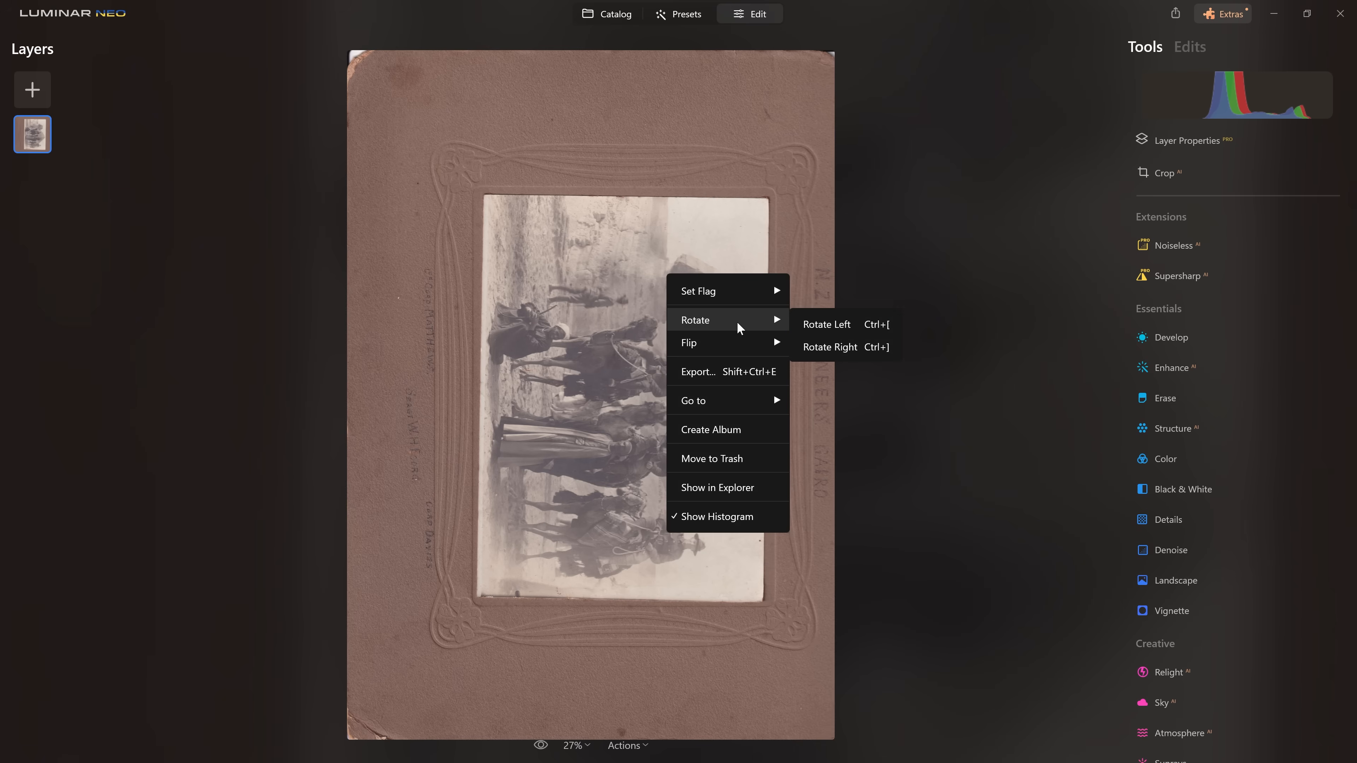
pyautogui.click(826, 325)
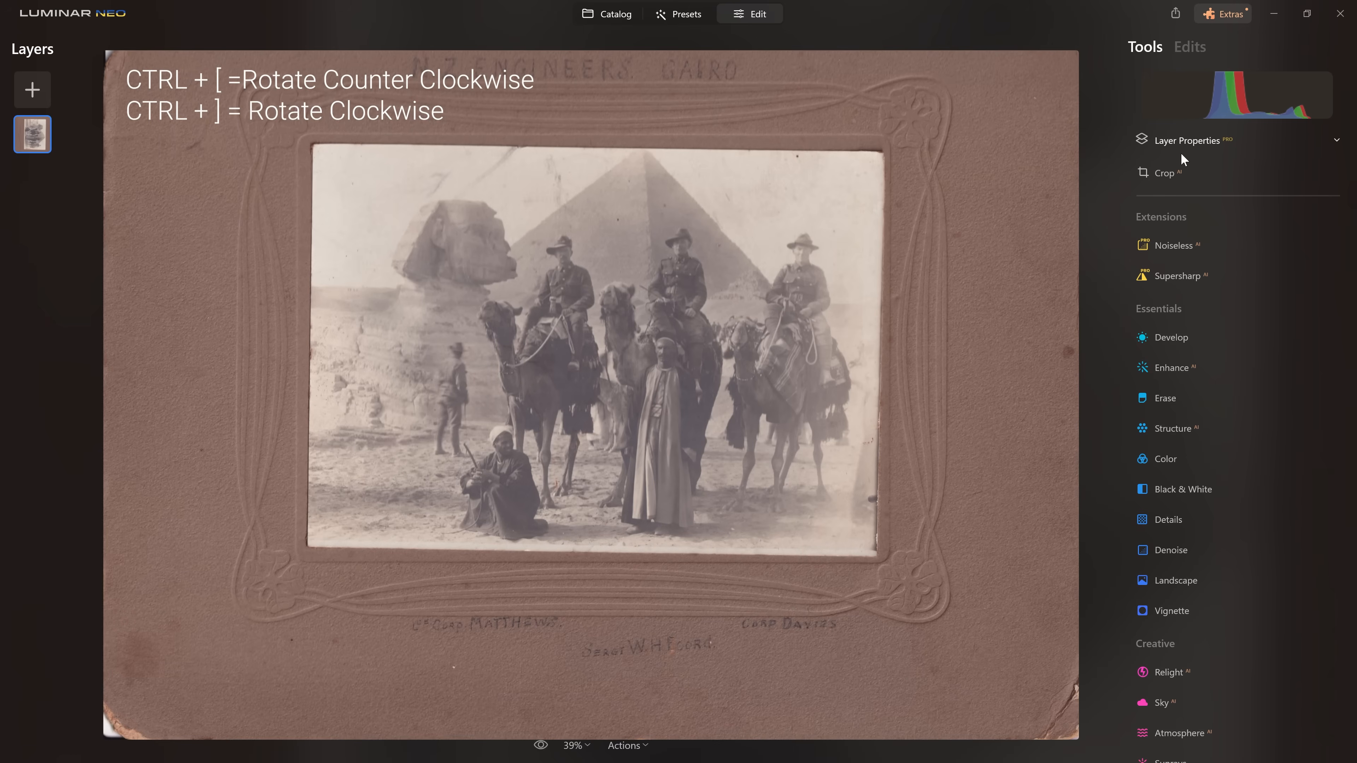
pyautogui.hotkey('ctrl', ']')
pyautogui.hotkey('ctrl', '[')
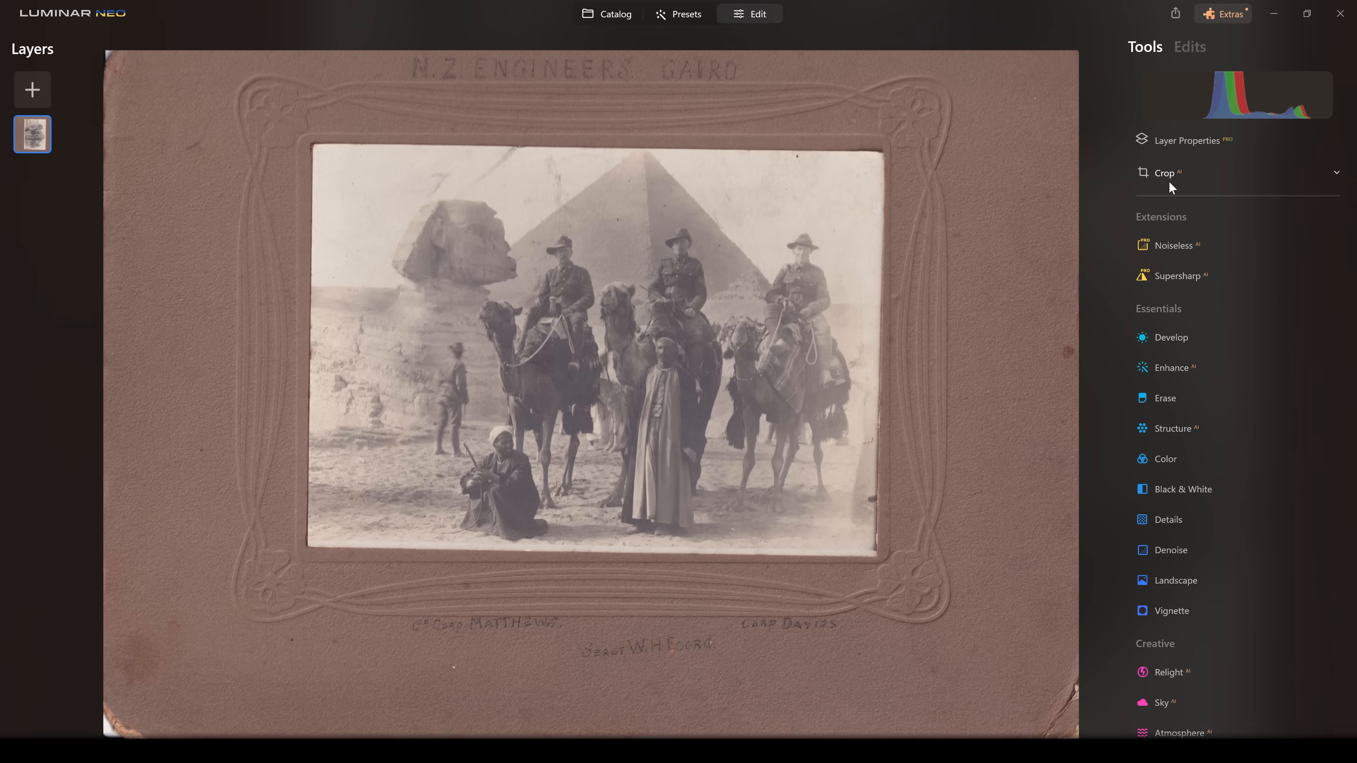
# Start cropping the scan at the Original ratio, reducing the crop frame around the inner photograph.
pyautogui.click(1175, 174)
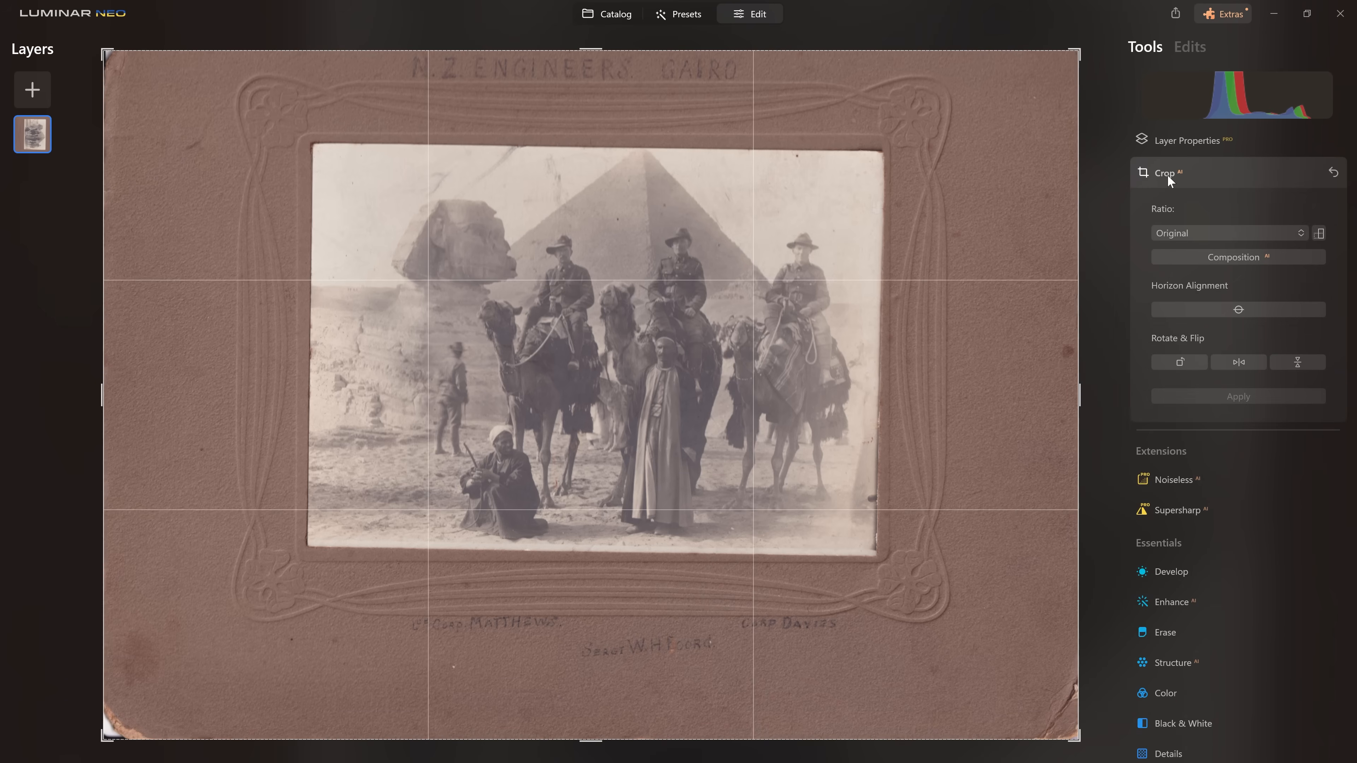
pyautogui.moveTo(1077, 57); pyautogui.dragTo(1006, 115)
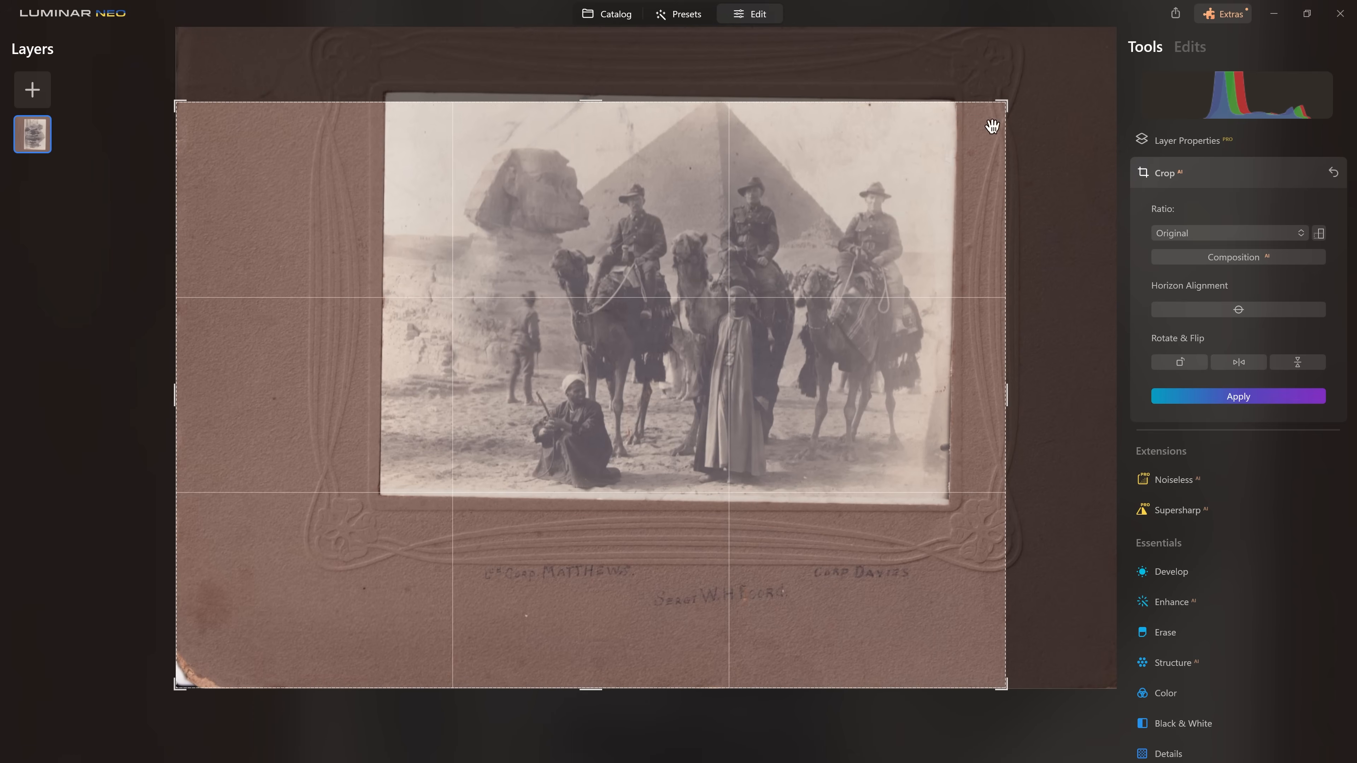
pyautogui.moveTo(180, 686); pyautogui.dragTo(280, 607)
pyautogui.moveTo(372, 505); pyautogui.dragTo(370, 514)
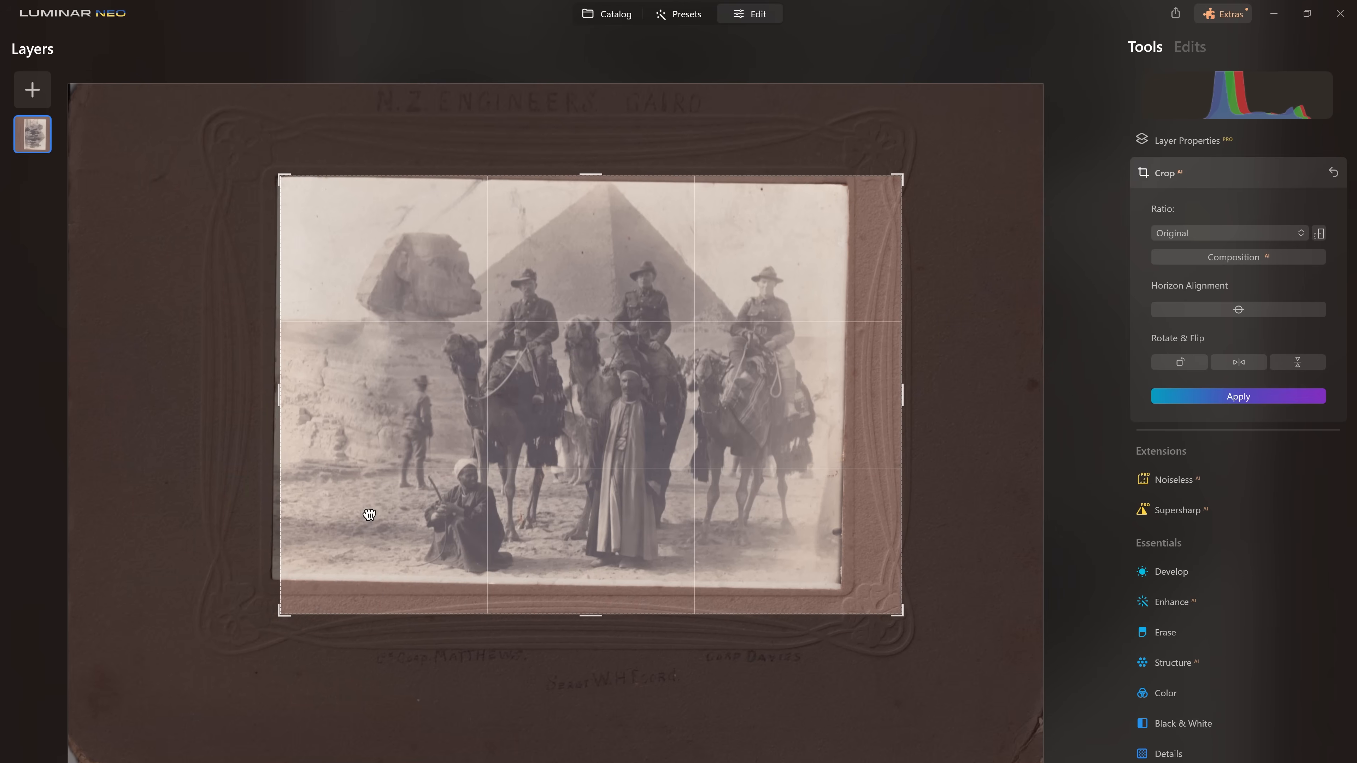
# Change the crop ratio to Free and fit the frame's sides to the edges of the inner photograph.
pyautogui.click(1215, 235)
pyautogui.click(1205, 251)
pyautogui.moveTo(877, 170); pyautogui.dragTo(861, 302)
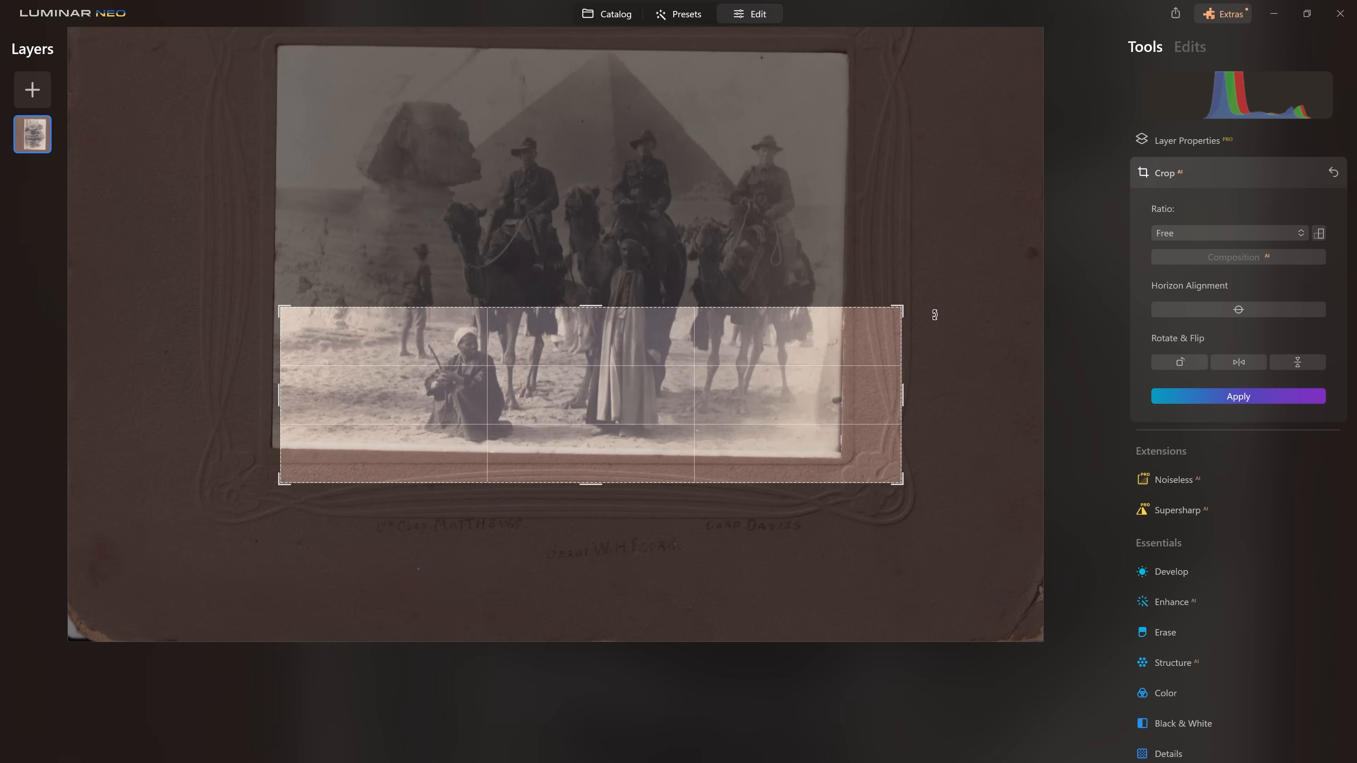
pyautogui.moveTo(750, 309); pyautogui.dragTo(769, 184)
pyautogui.moveTo(832, 255); pyautogui.dragTo(875, 273)
pyautogui.moveTo(304, 298); pyautogui.dragTo(308, 310)
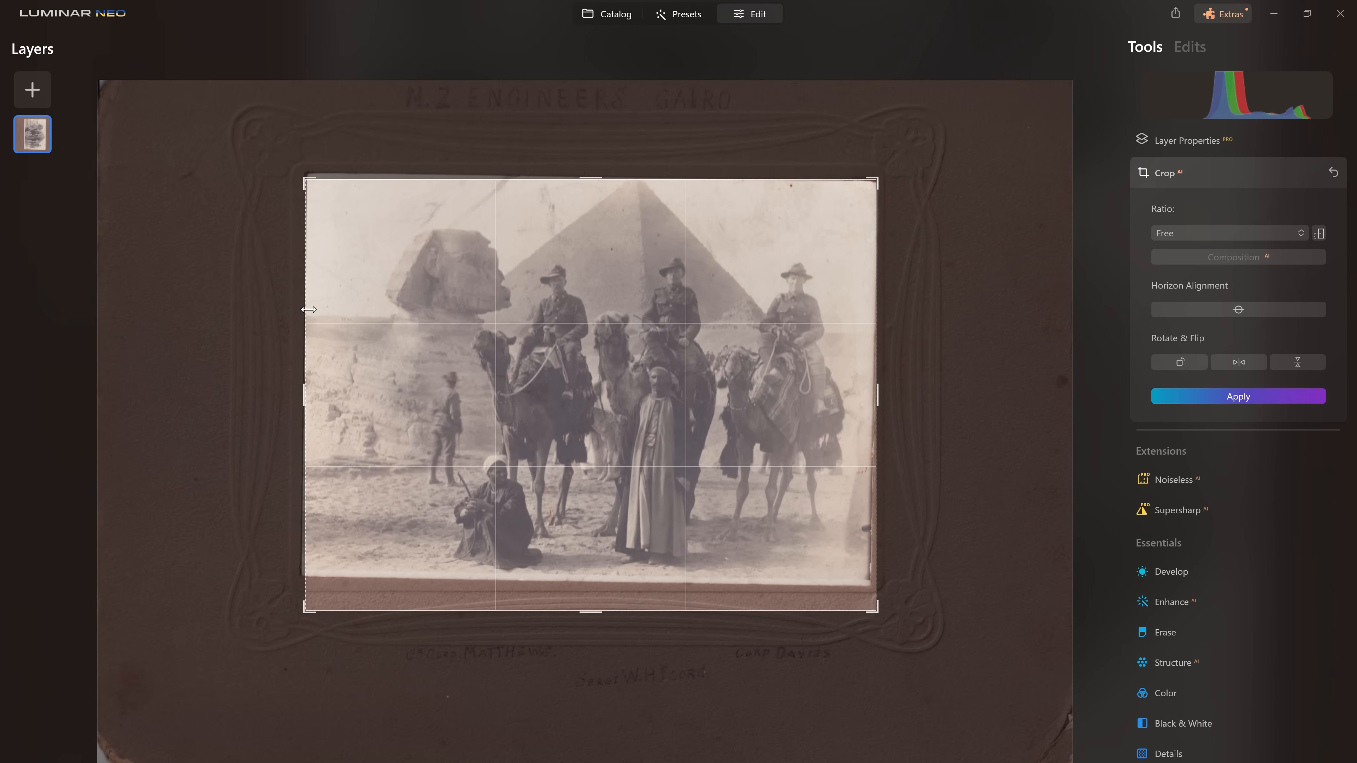
pyautogui.moveTo(518, 612); pyautogui.dragTo(516, 578)
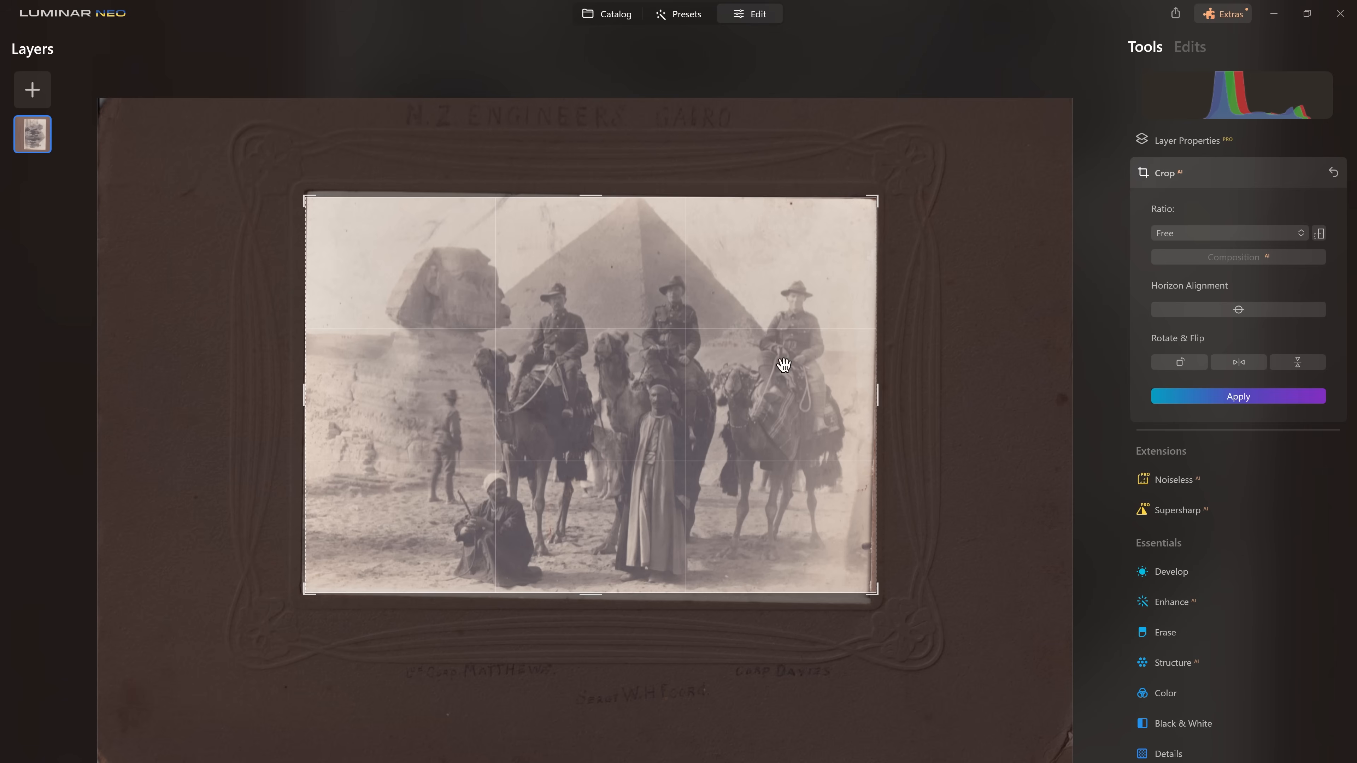
# Straighten the photograph within the crop frame, refine the frame's edges to exclude the mount, and apply the crop.
pyautogui.moveTo(903, 319); pyautogui.dragTo(902, 288)
pyautogui.moveTo(773, 273); pyautogui.dragTo(771, 286)
pyautogui.moveTo(303, 393); pyautogui.dragTo(308, 395)
pyautogui.moveTo(578, 598); pyautogui.dragTo(583, 602)
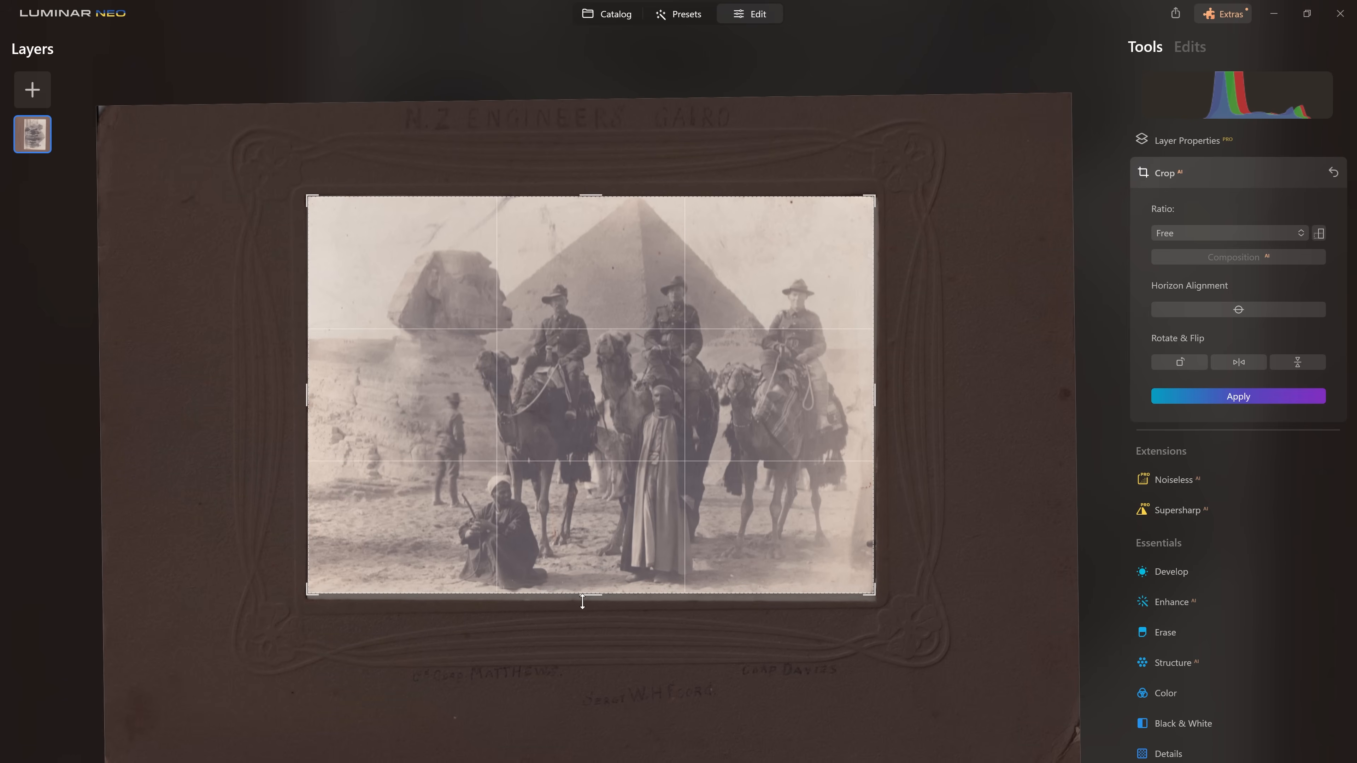
pyautogui.click(1223, 396)
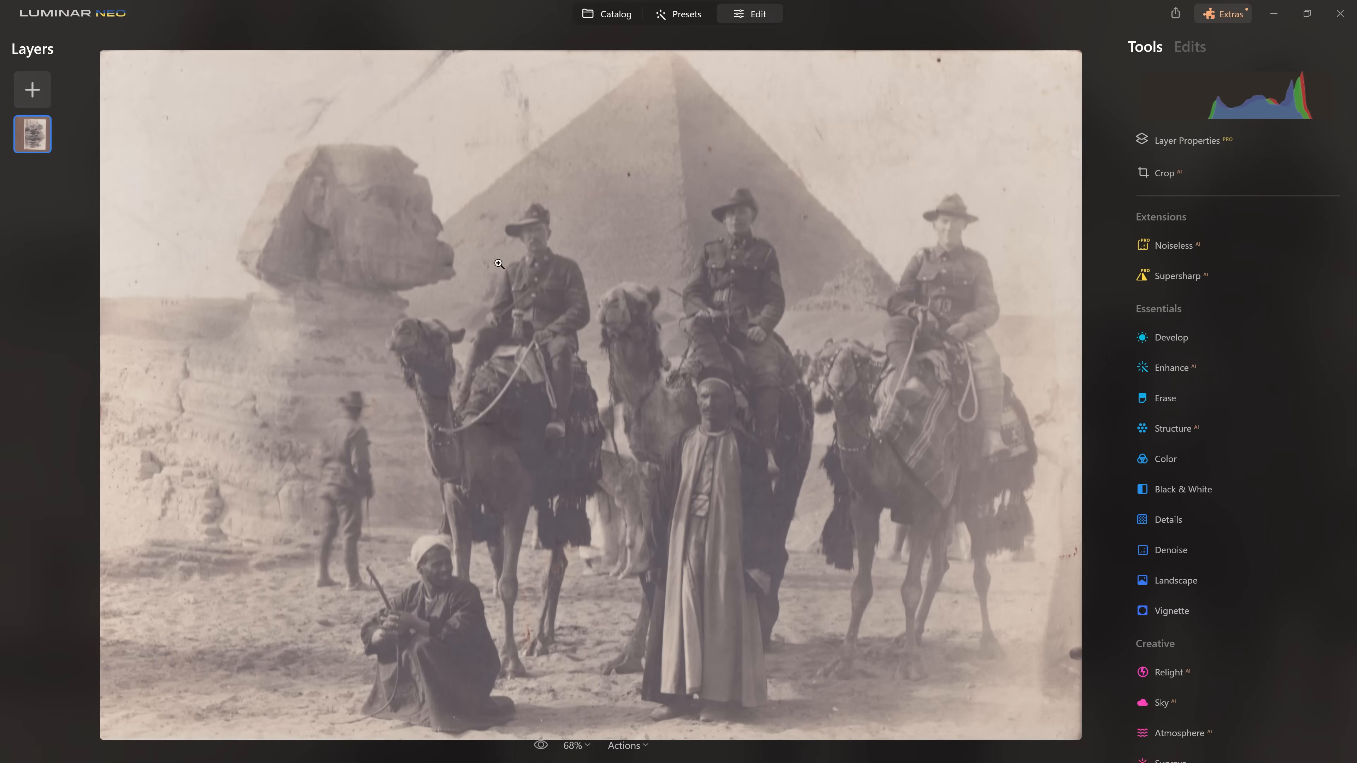
# Export the cropped photo to the Restoration folder as original-colour-cropped, an uncompressed TIFF at actual size with Adobe RGB and 16-bit depth.
pyautogui.rightClick(628, 221)
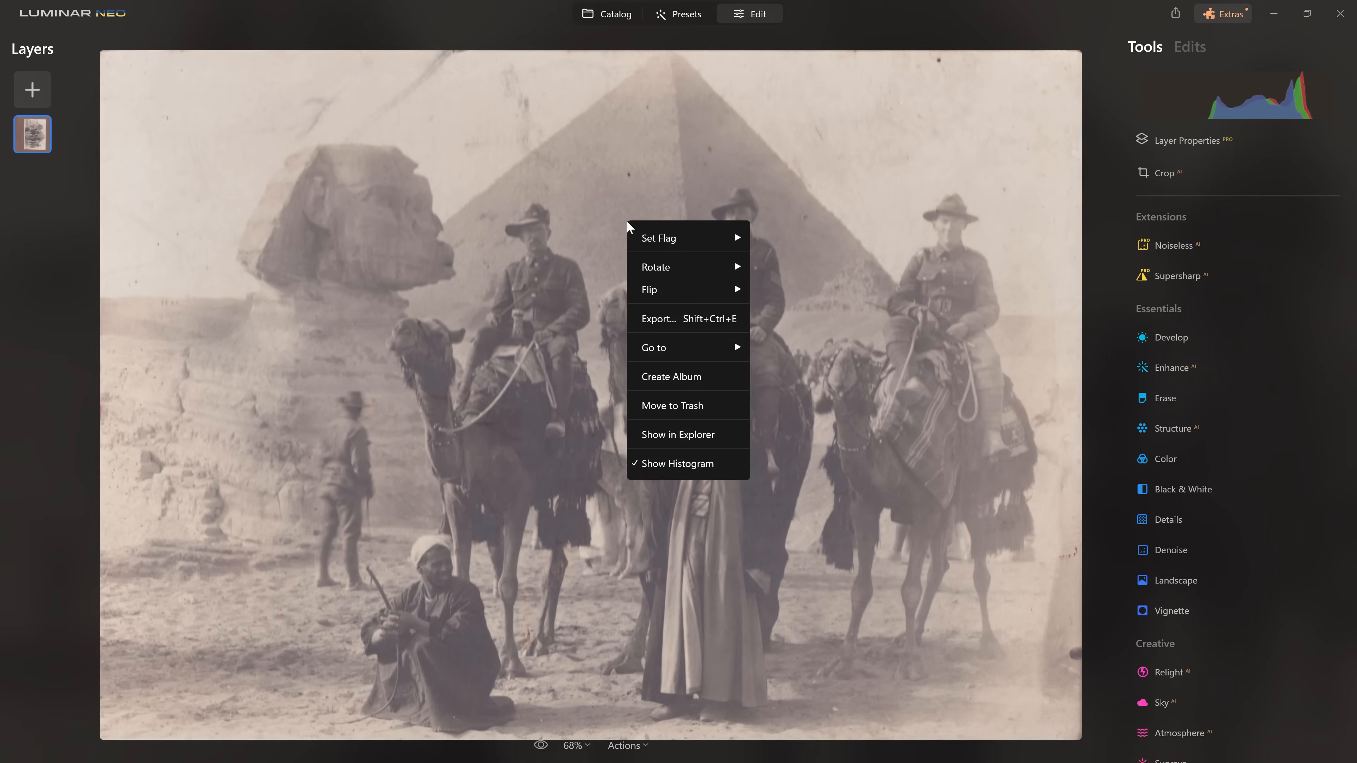
pyautogui.click(706, 326)
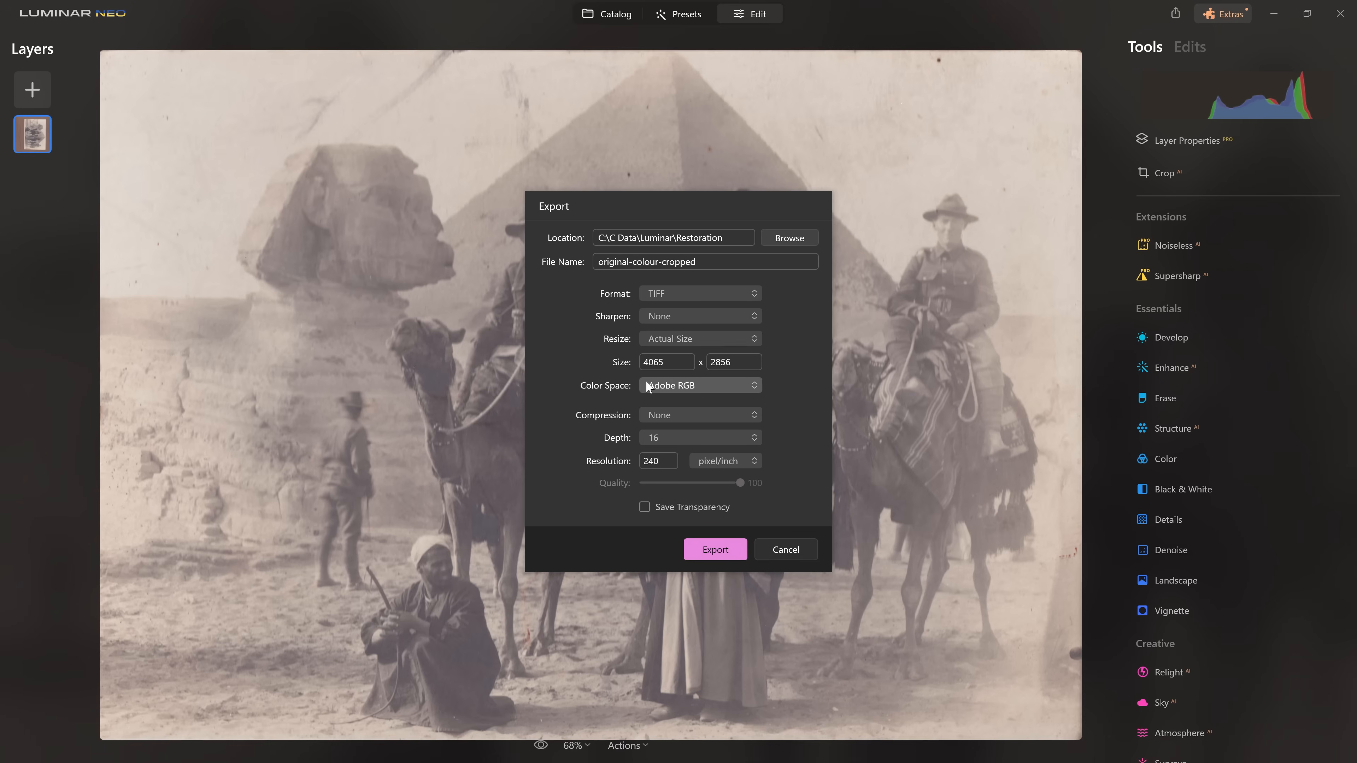
pyautogui.click(663, 390)
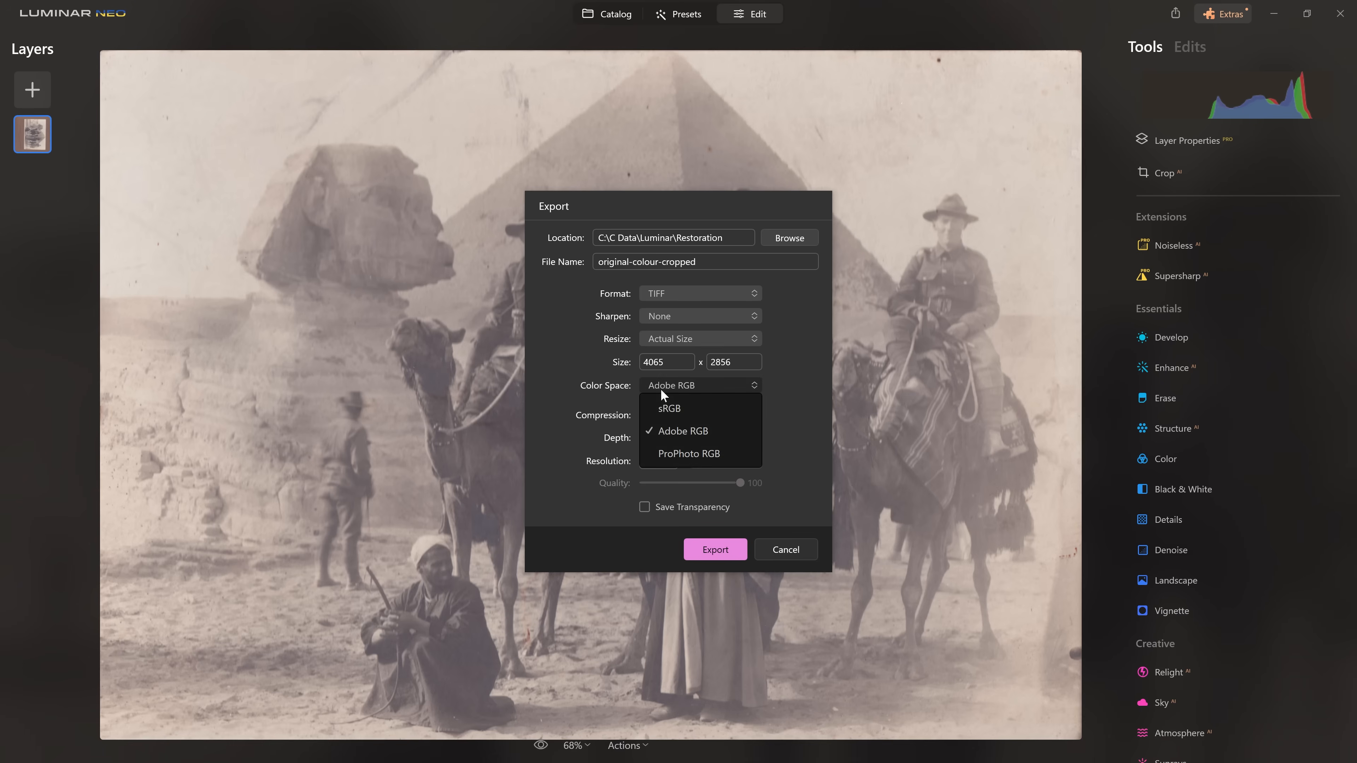
pyautogui.click(663, 428)
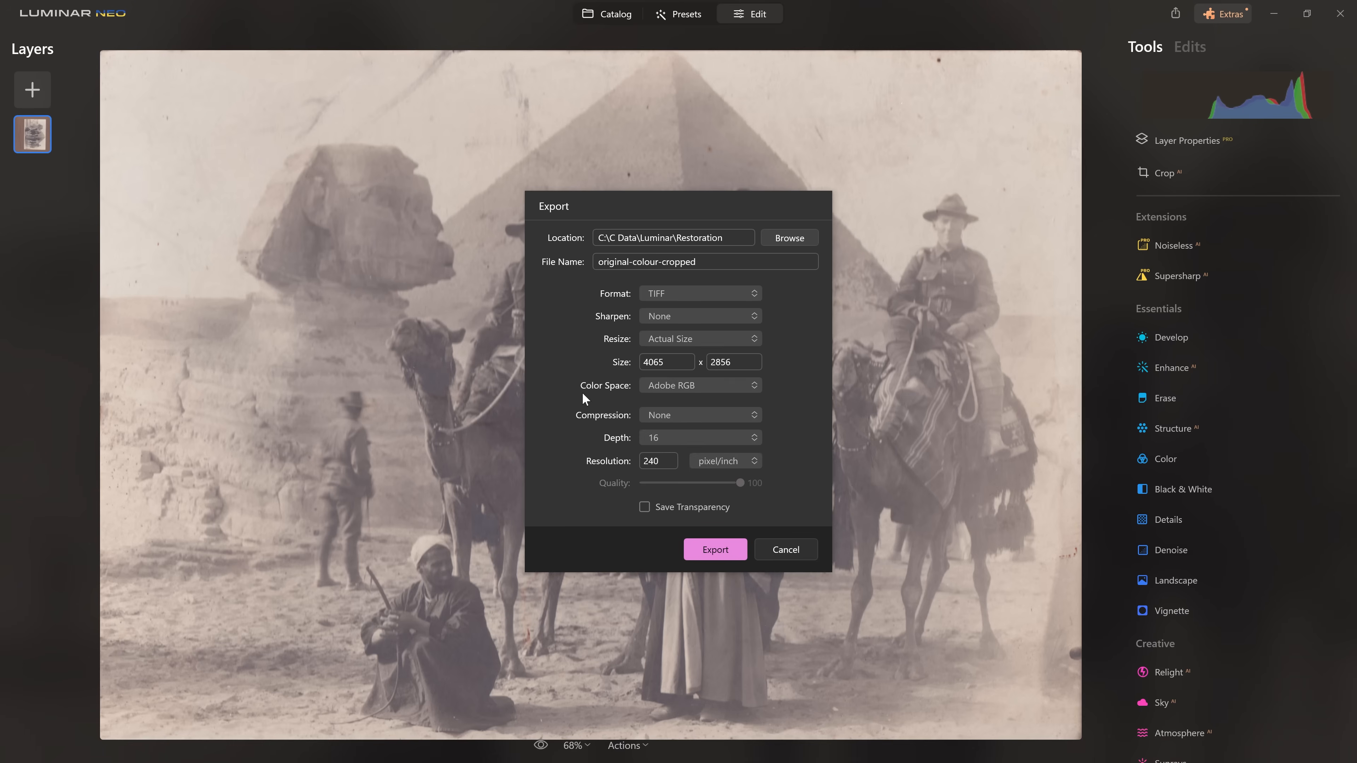
pyautogui.click(653, 435)
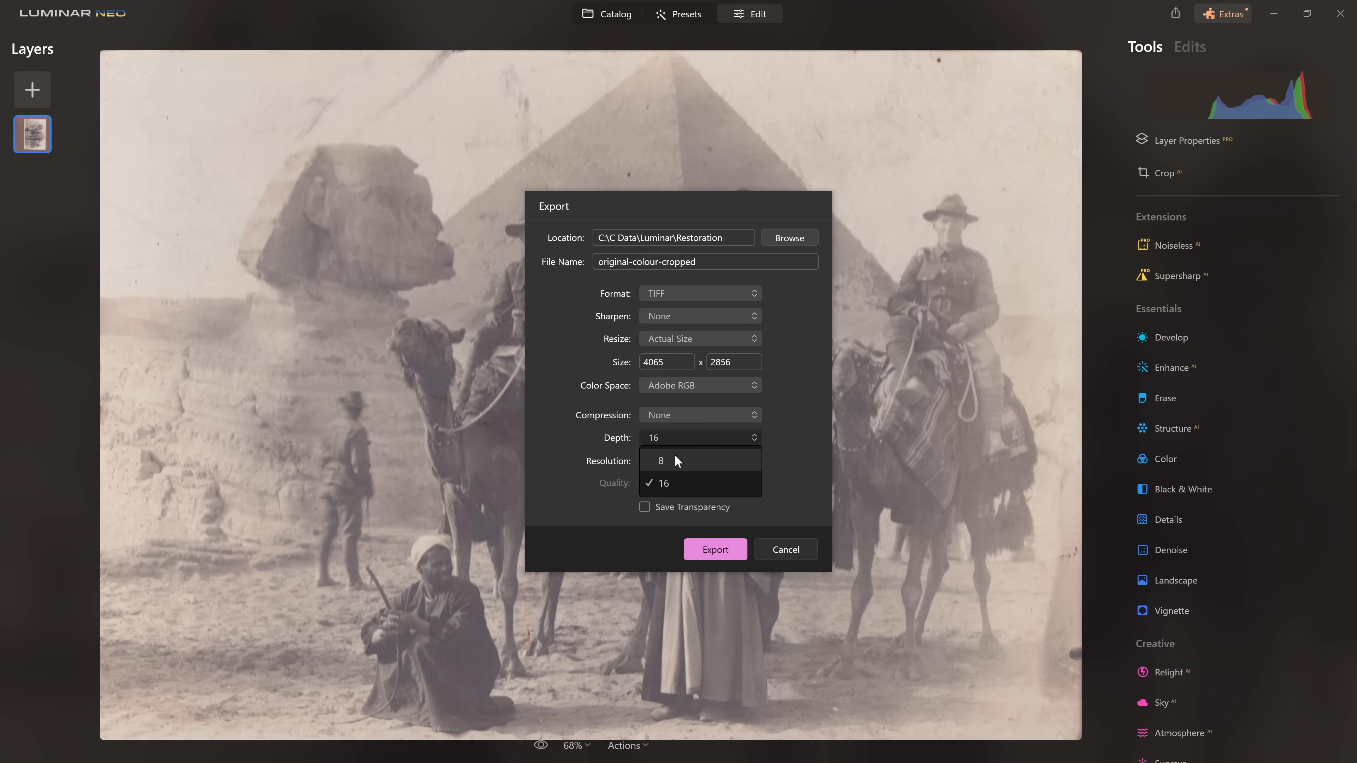
pyautogui.click(594, 445)
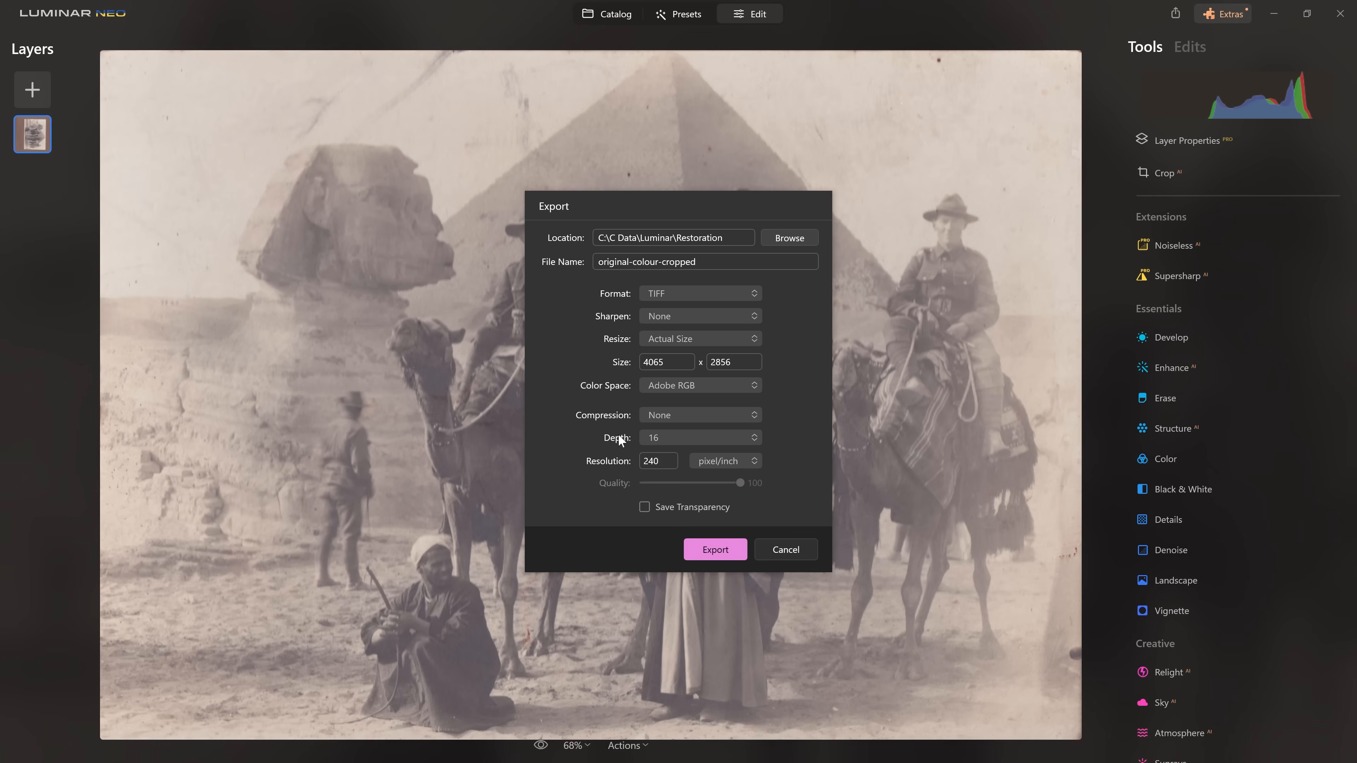
pyautogui.click(729, 545)
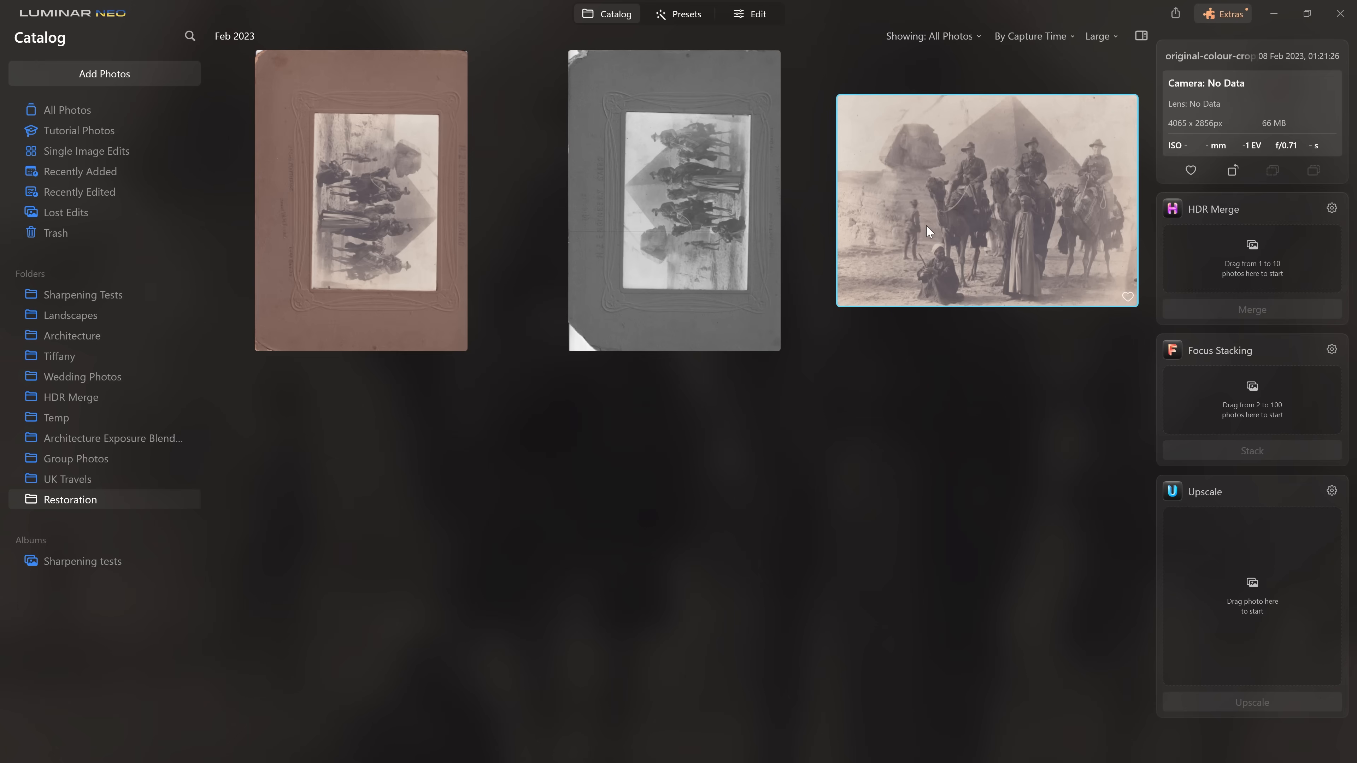
# Open original-colour-cropped.tif from the Restoration folder for editing and bring up its Develop adjustments.
pyautogui.doubleClick(928, 230)
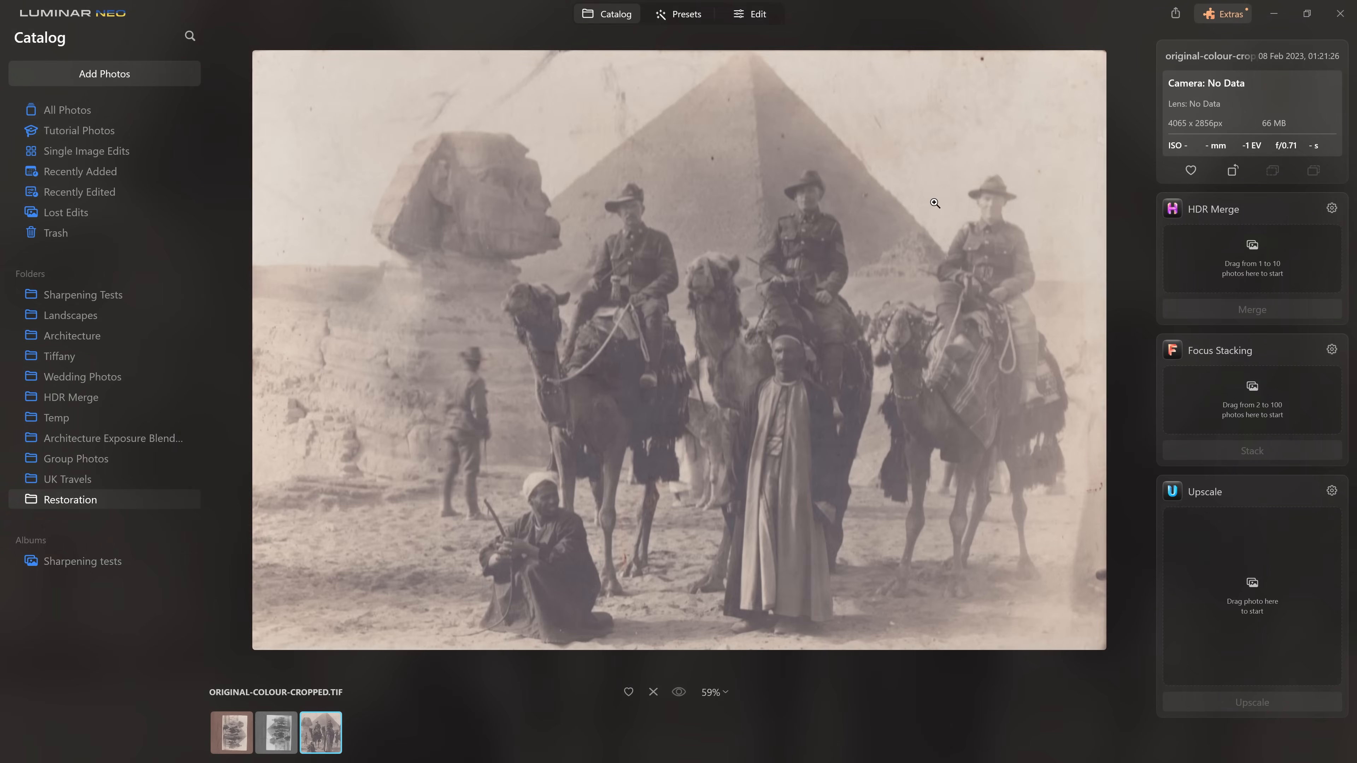
pyautogui.press('e')
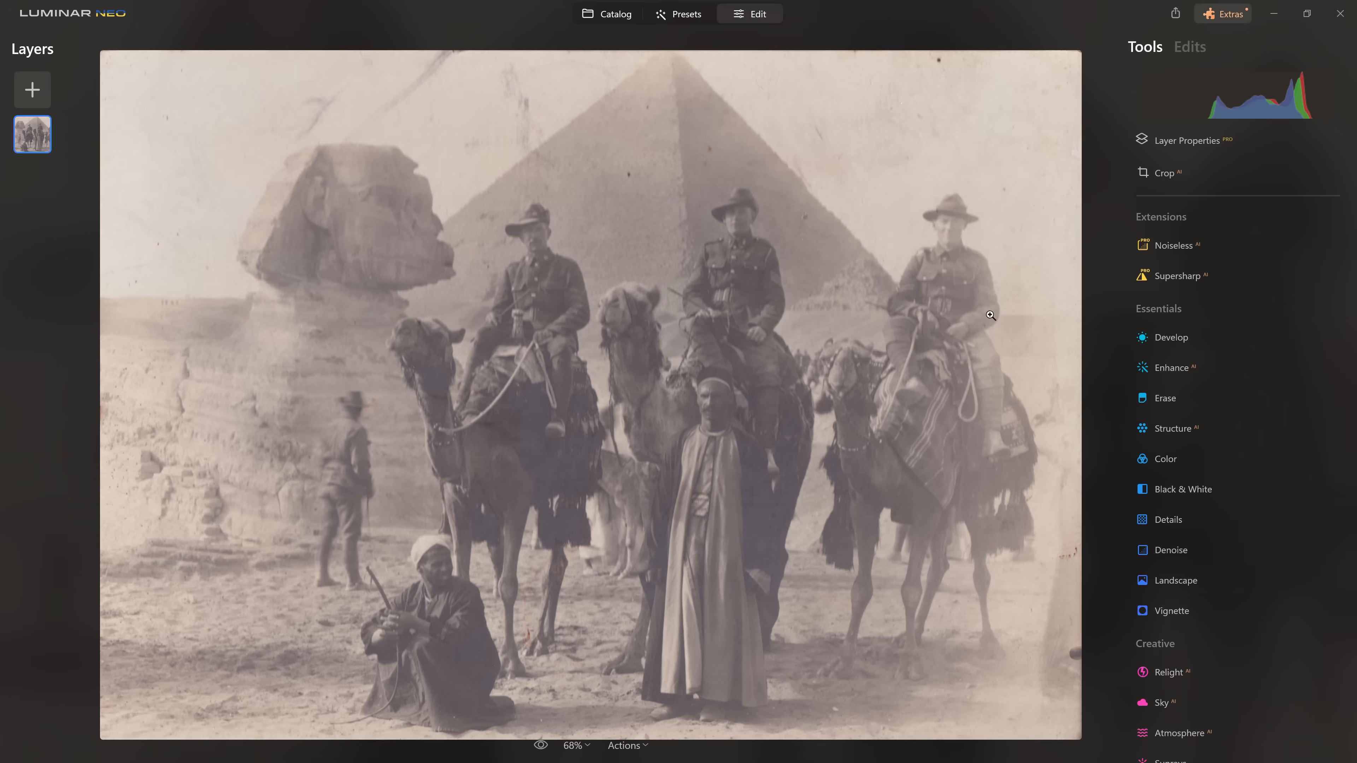
pyautogui.click(1192, 335)
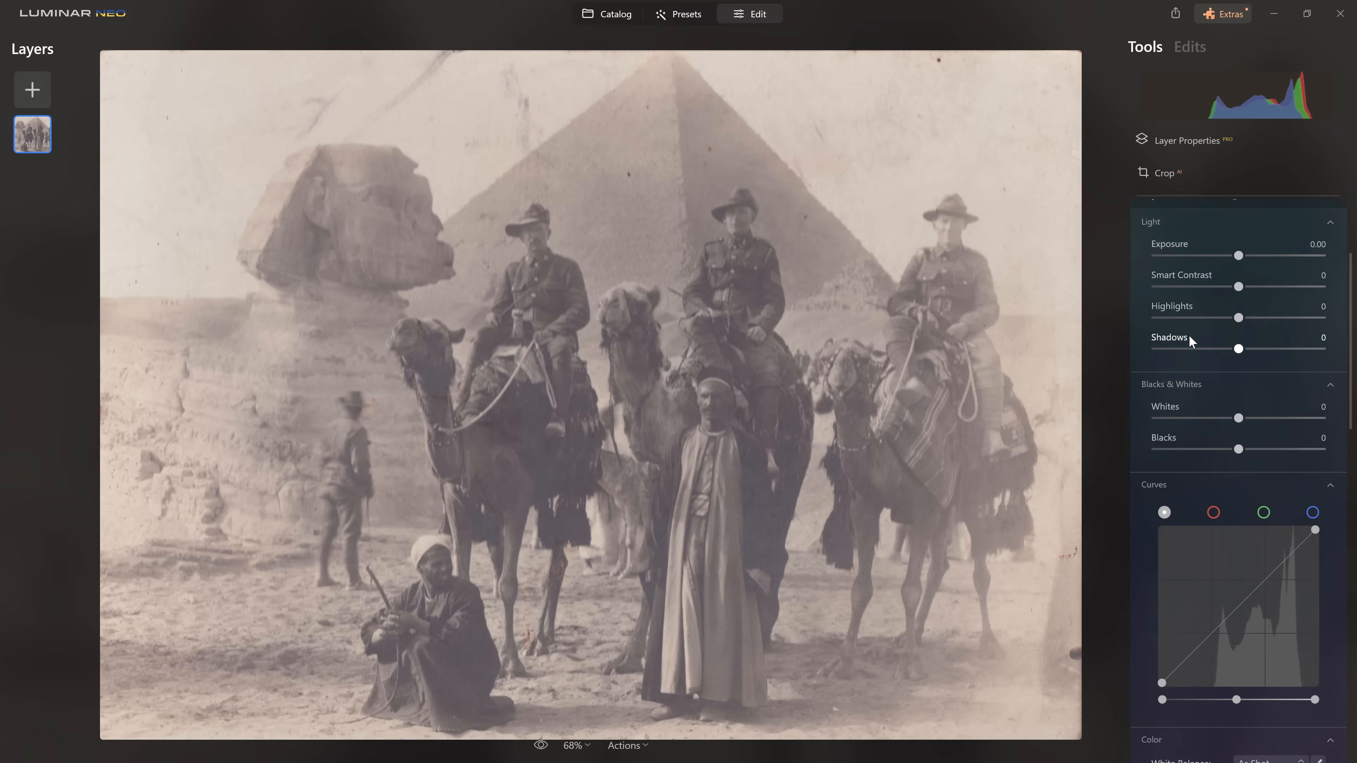
# Try Smart Contrast at 100 and reset it, and set Whites to 100 and Blacks to -100.
pyautogui.moveTo(1254, 286); pyautogui.dragTo(1319, 281)
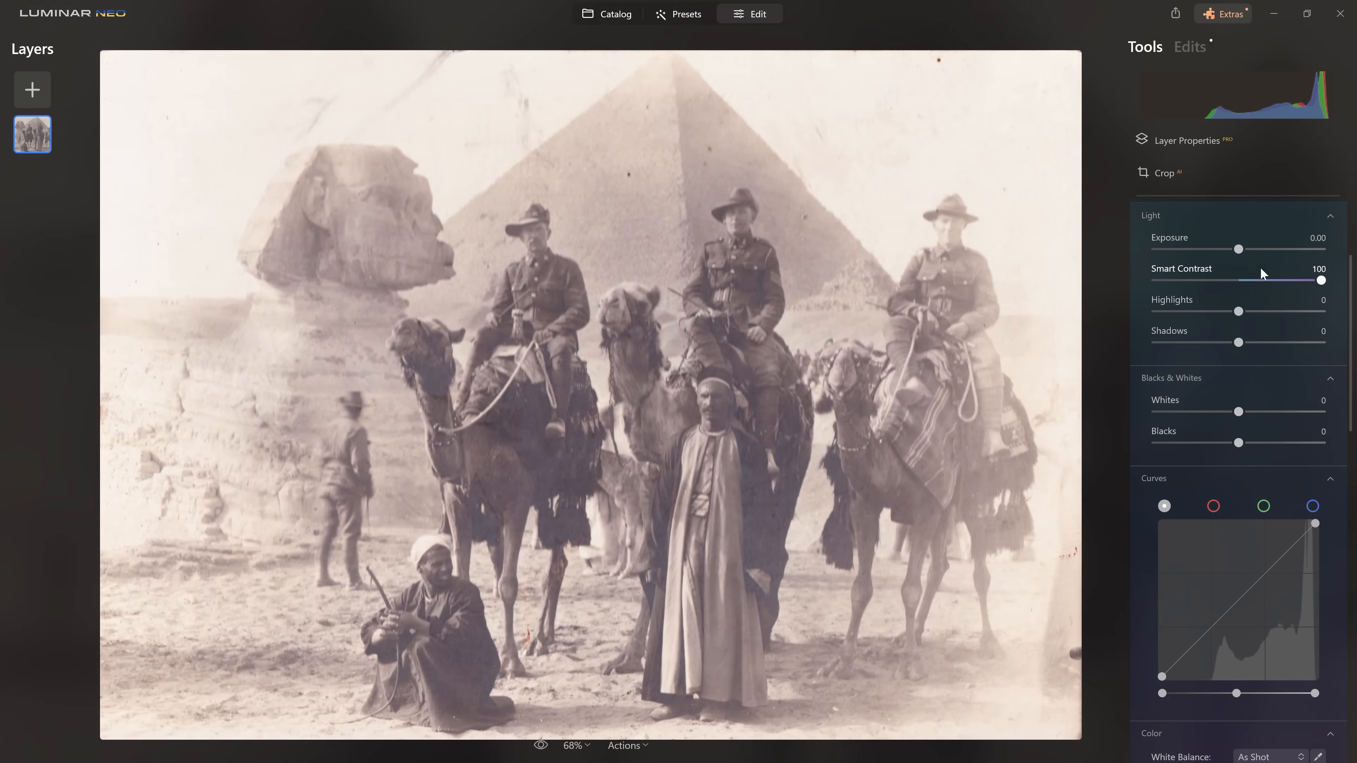
pyautogui.doubleClick(1320, 282)
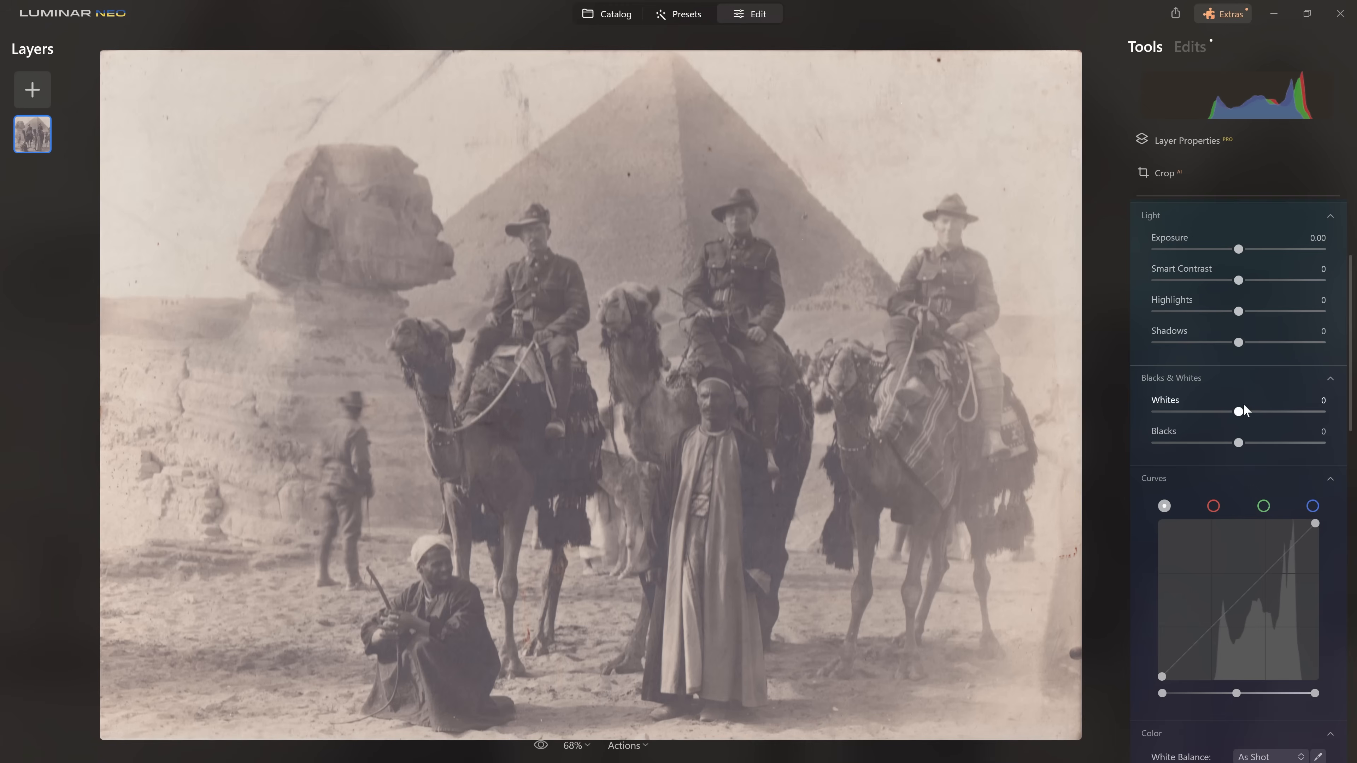
pyautogui.moveTo(1241, 412); pyautogui.dragTo(1326, 430)
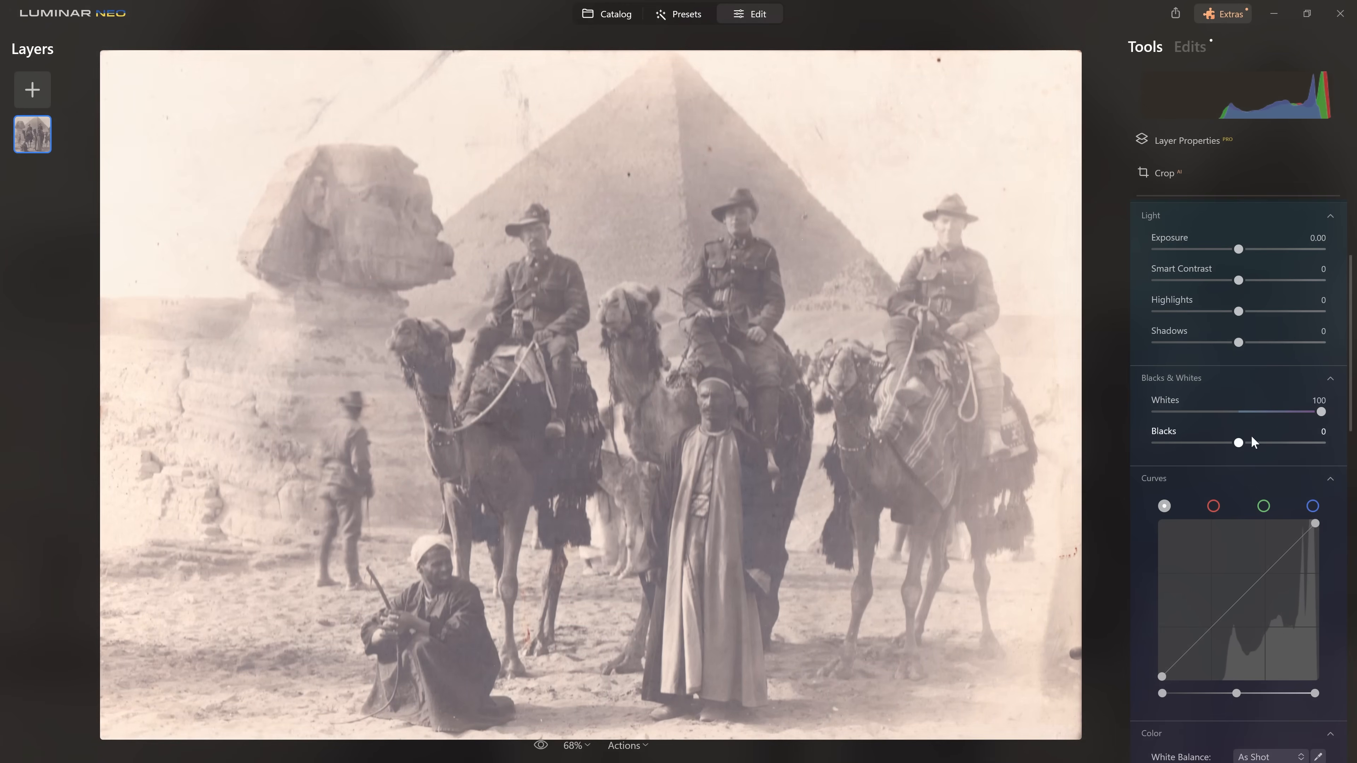
pyautogui.moveTo(1158, 447); pyautogui.dragTo(1099, 452)
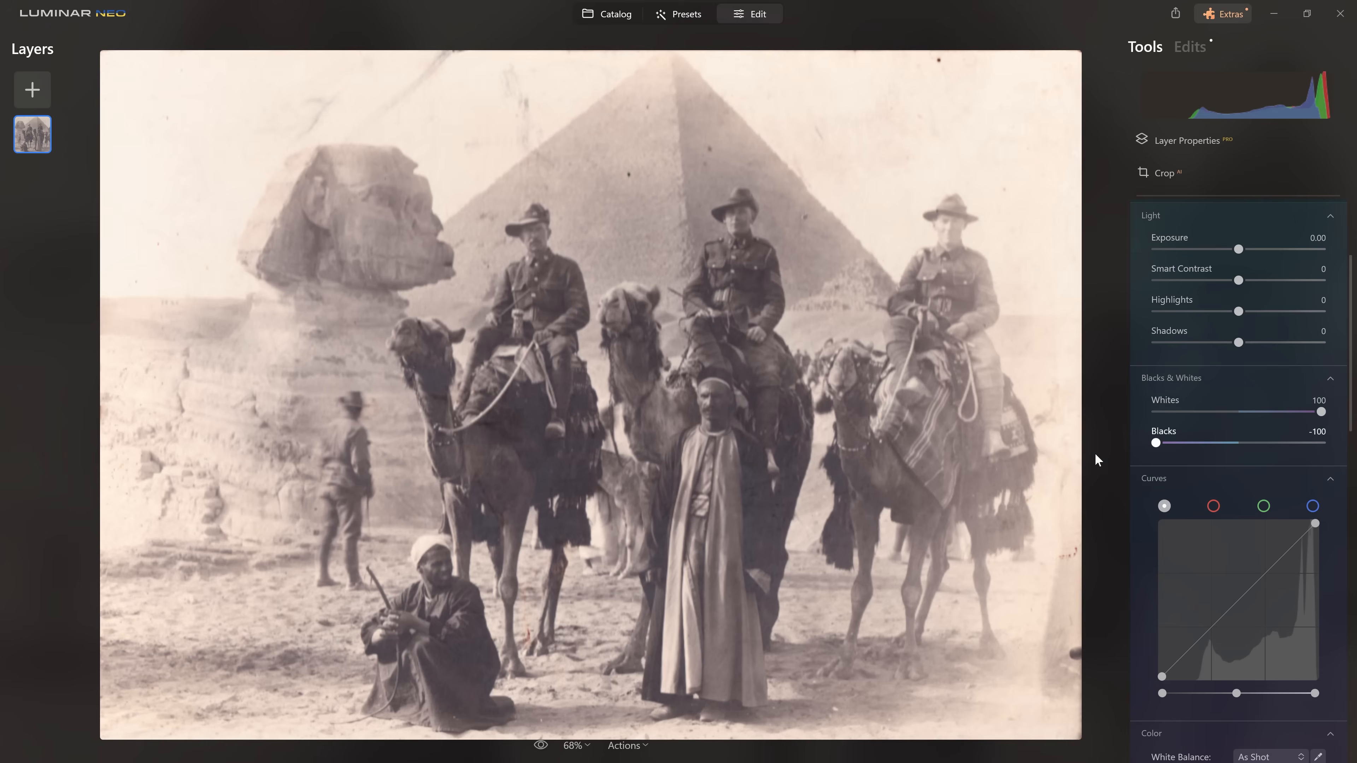
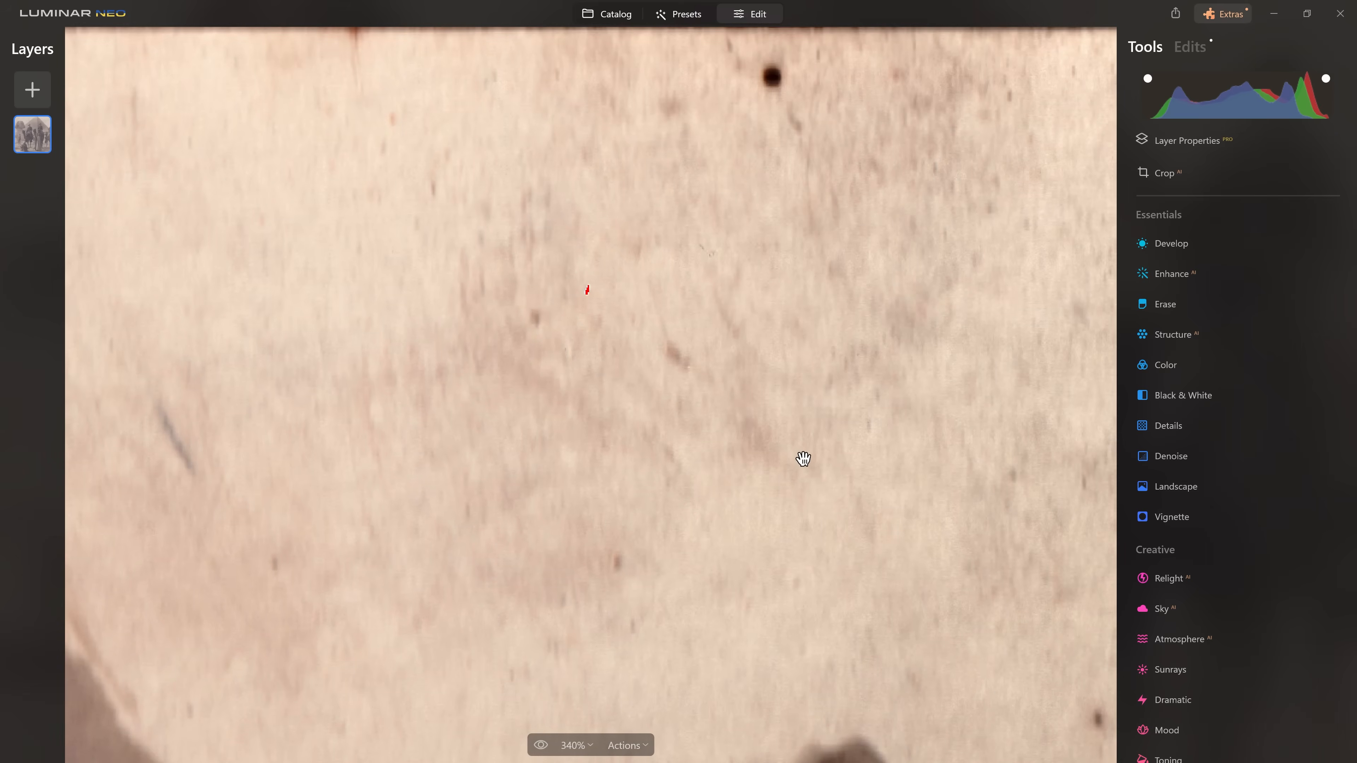
# Examine the sky and pyramid around the mounted soldiers up close for blemishes and damage needing repair.
pyautogui.scroll(-3, 803, 459)
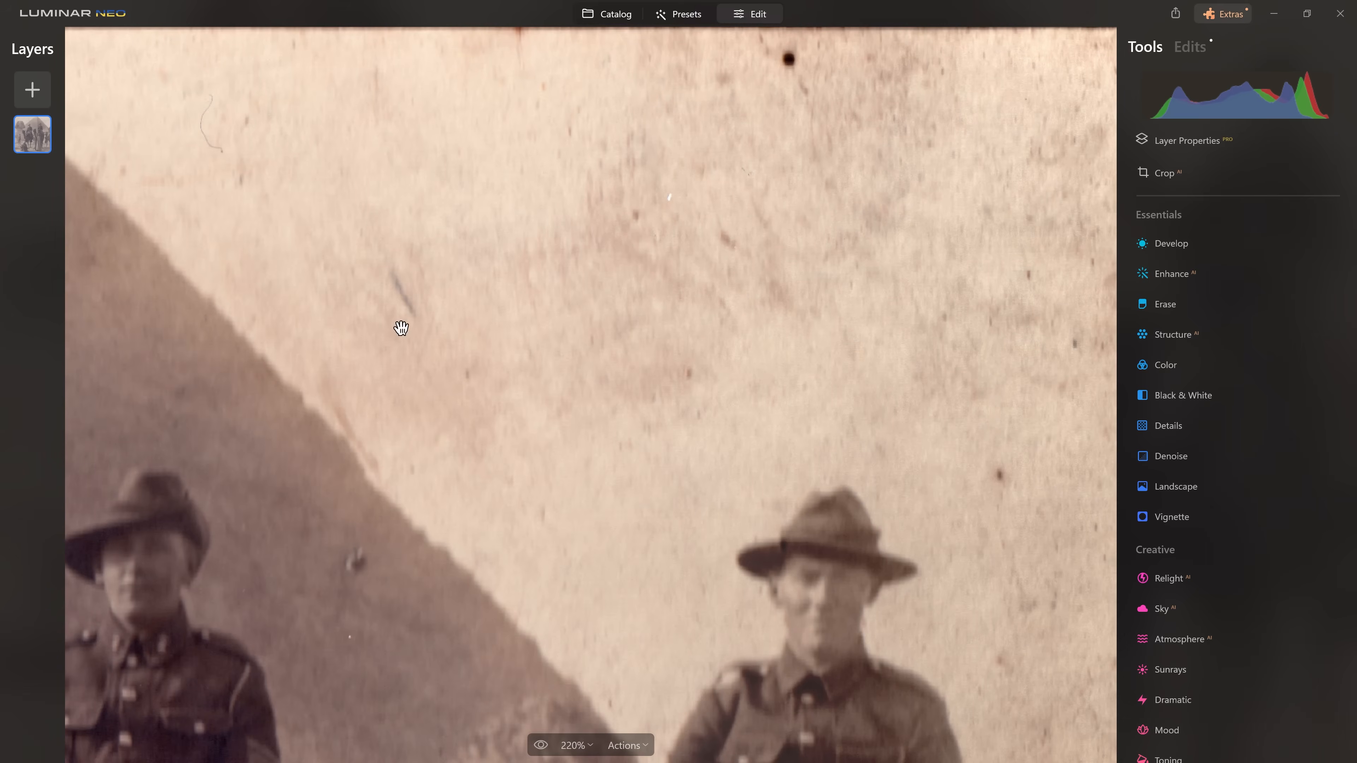
pyautogui.scroll(2, 214, 126)
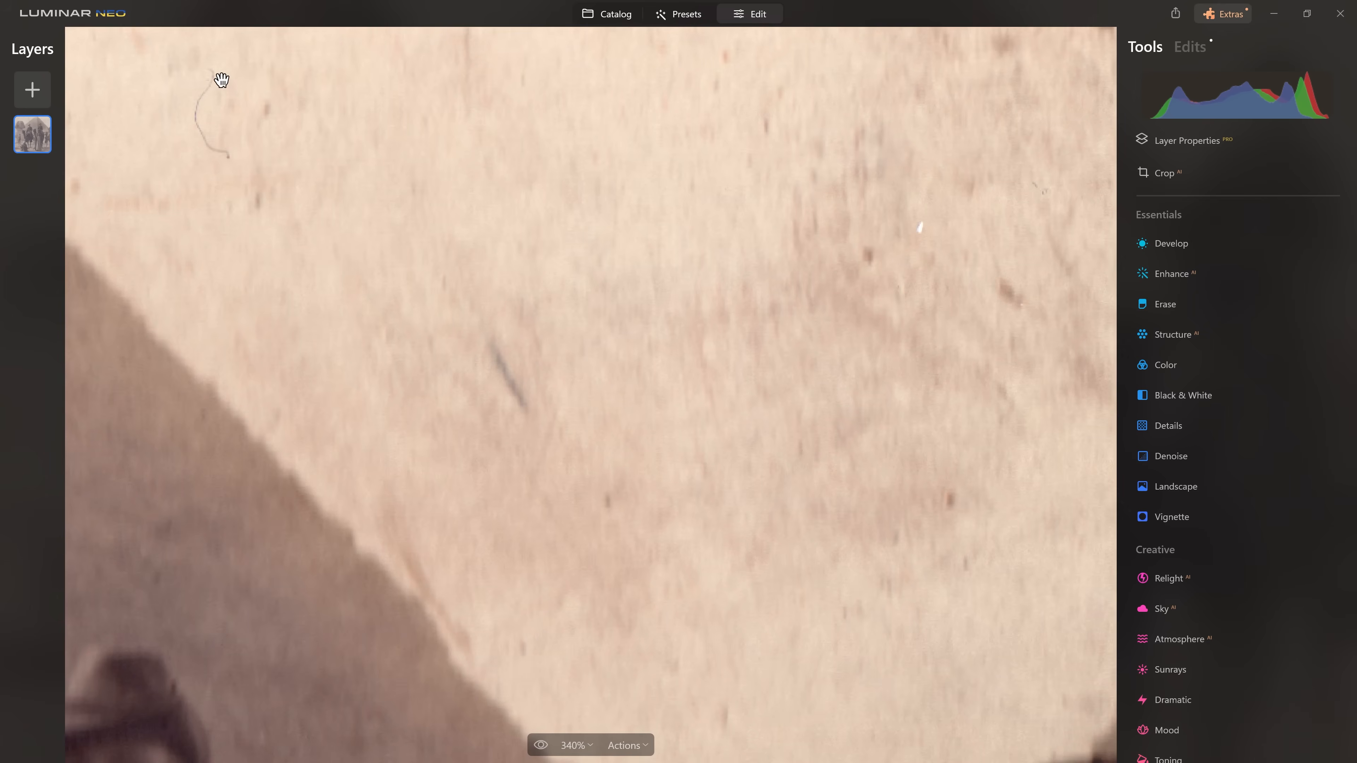
pyautogui.scroll(-5, 382, 287)
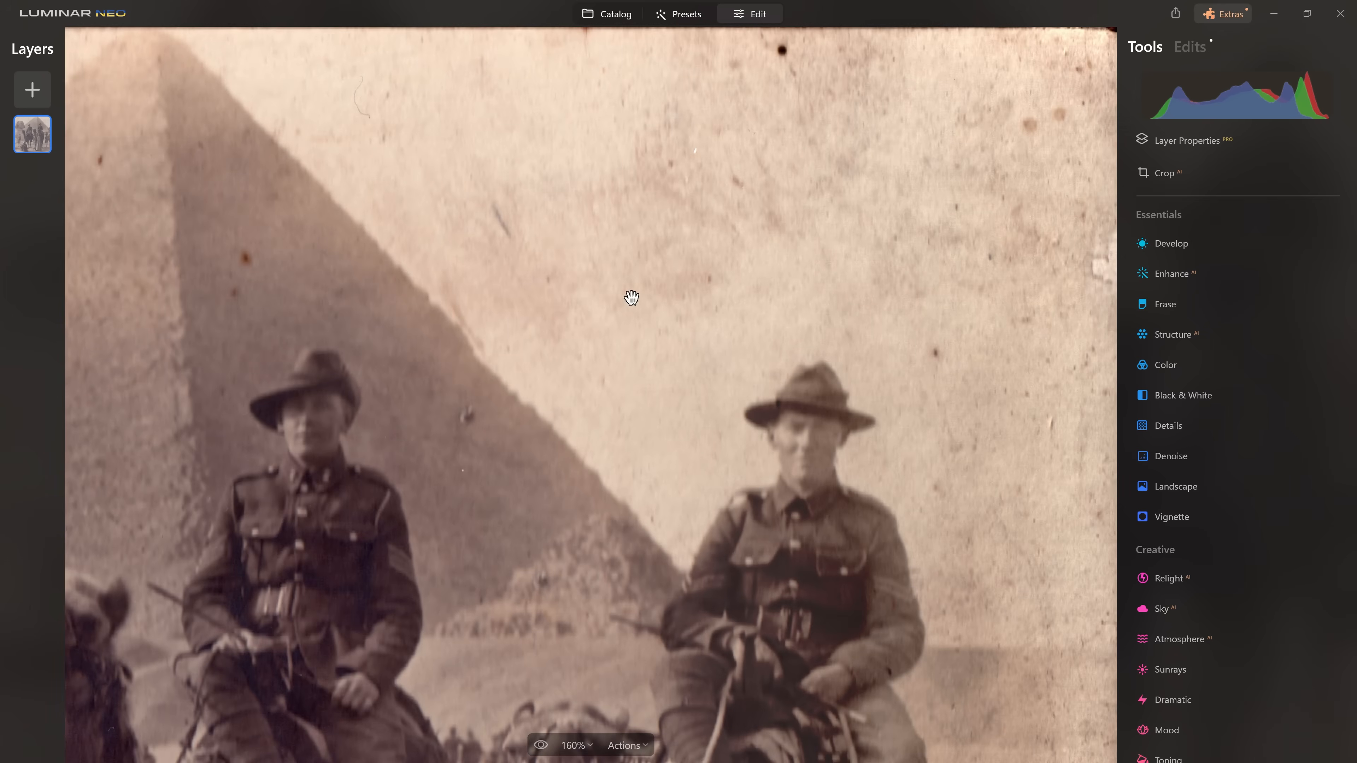
pyautogui.scroll(2, 742, 412)
pyautogui.scroll(1, 860, 524)
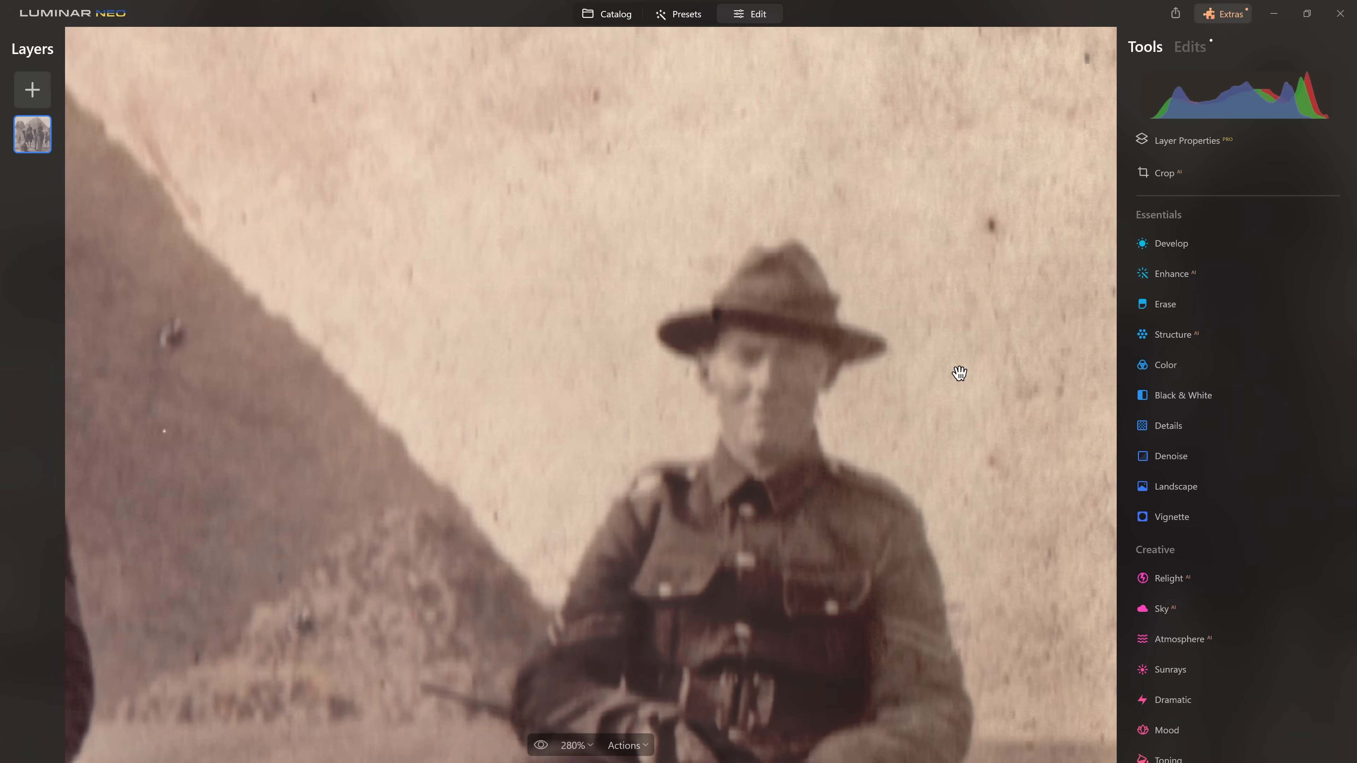
pyautogui.scroll(-3, 959, 372)
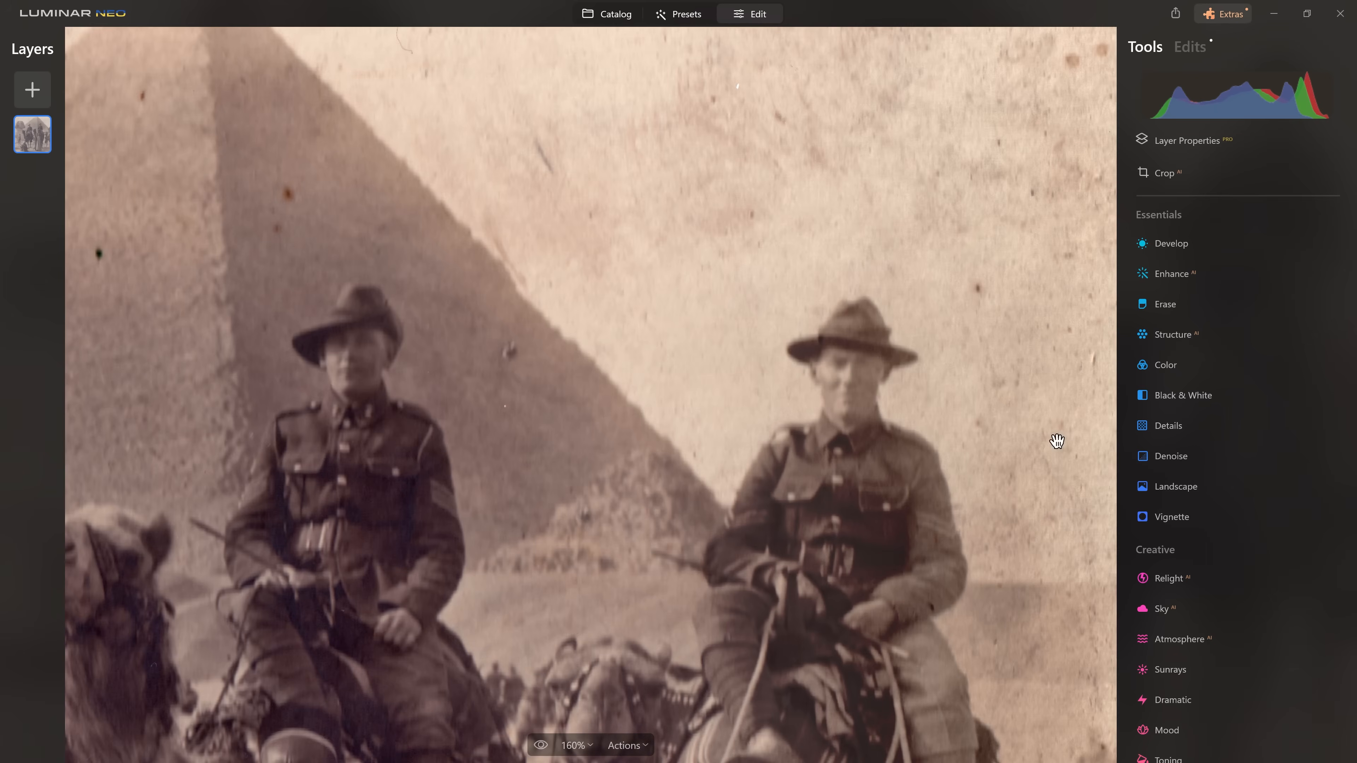
# Erase the dark spots in the sky above the mounted soldier and in its upper corner, with brush size 20.
pyautogui.scroll(-4, 1221, 498)
pyautogui.scroll(6, 1219, 496)
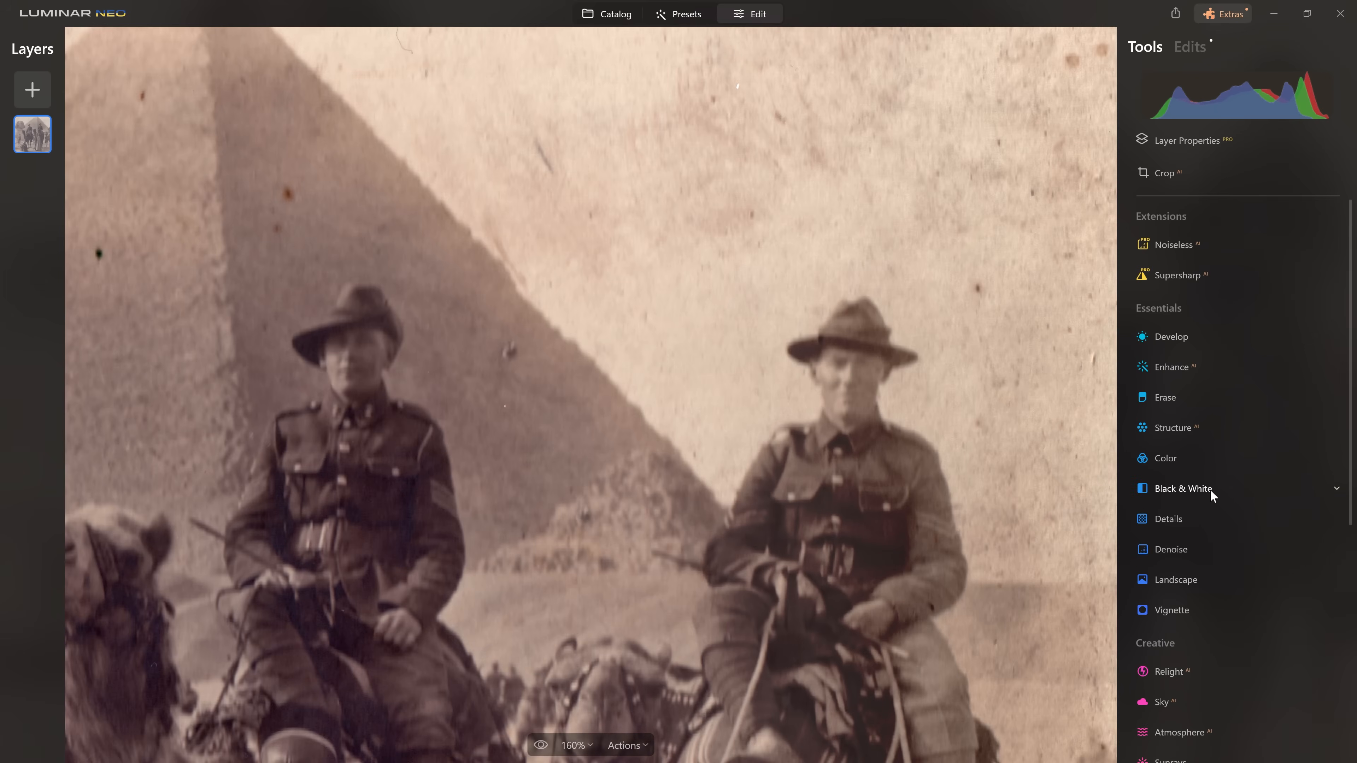
pyautogui.click(1157, 401)
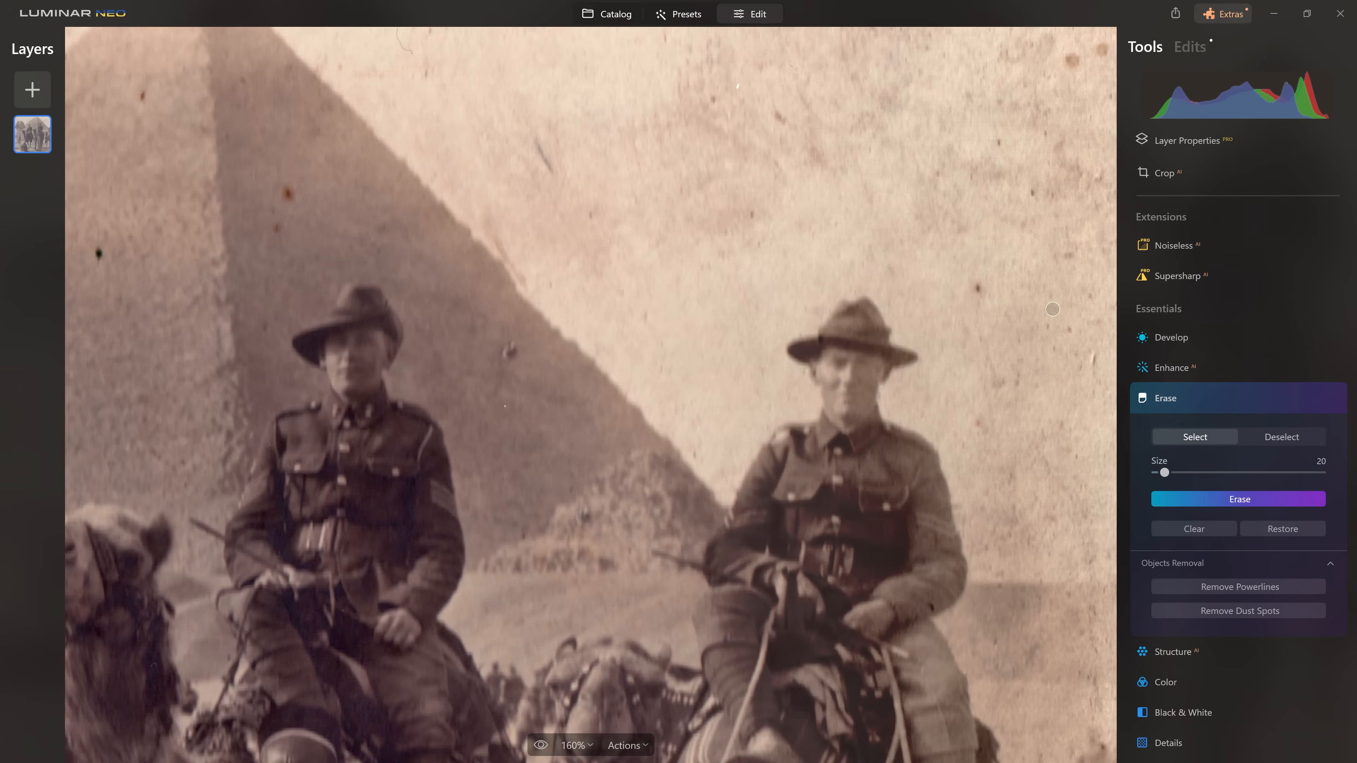
pyautogui.moveTo(983, 279); pyautogui.dragTo(977, 289)
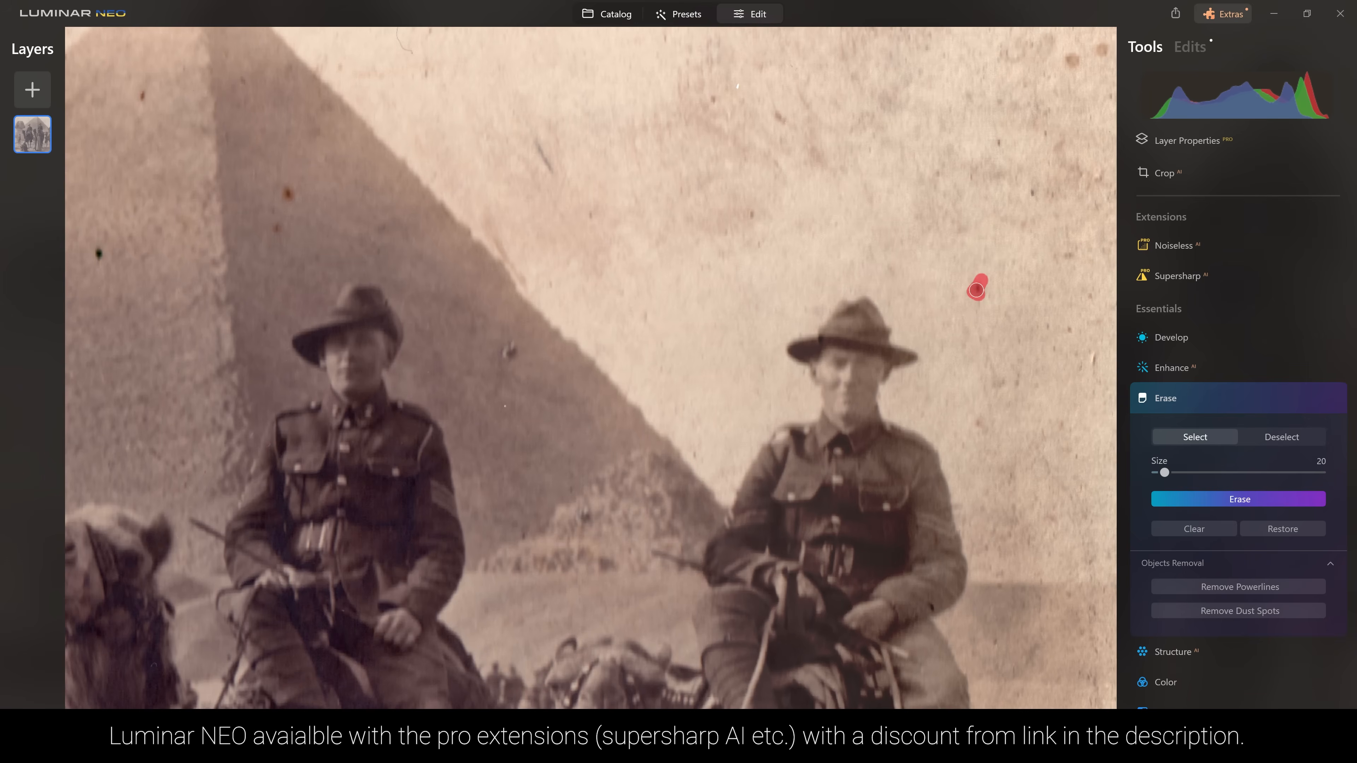
pyautogui.moveTo(1067, 56)
pyautogui.mouseDown()
pyautogui.moveTo(1077, 66)
pyautogui.moveTo(1100, 55)
pyautogui.mouseUp()
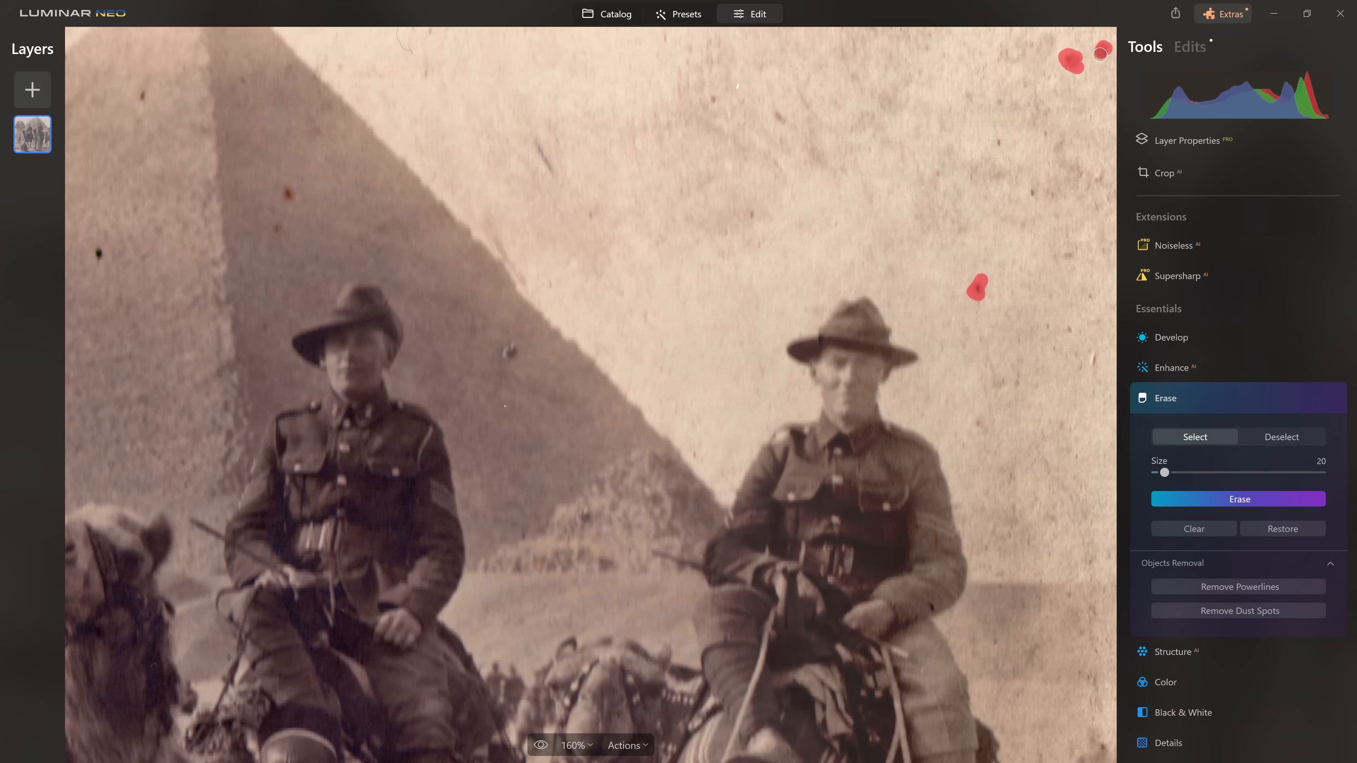
pyautogui.click(1227, 503)
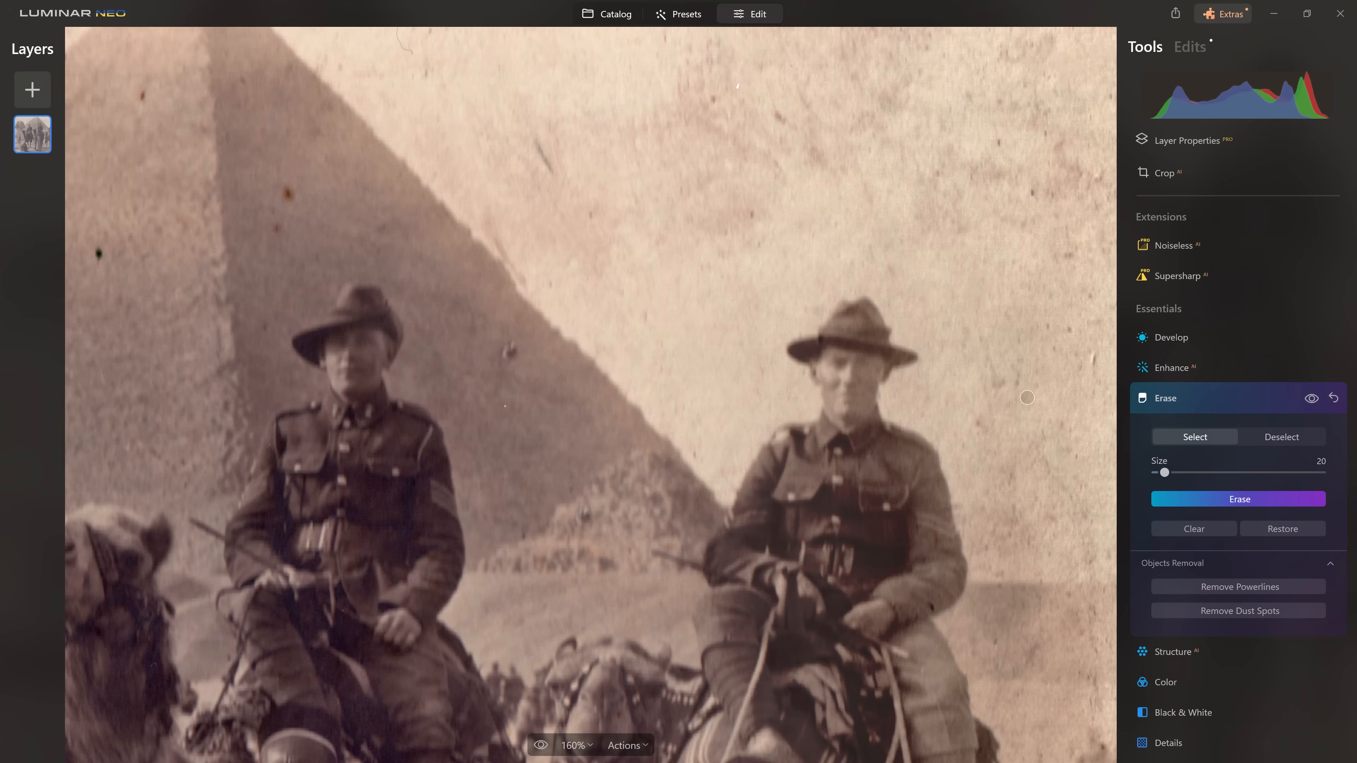
# Compare the photo with and without the Erase edits to check the cleaned sky spots.
pyautogui.click(1316, 402)
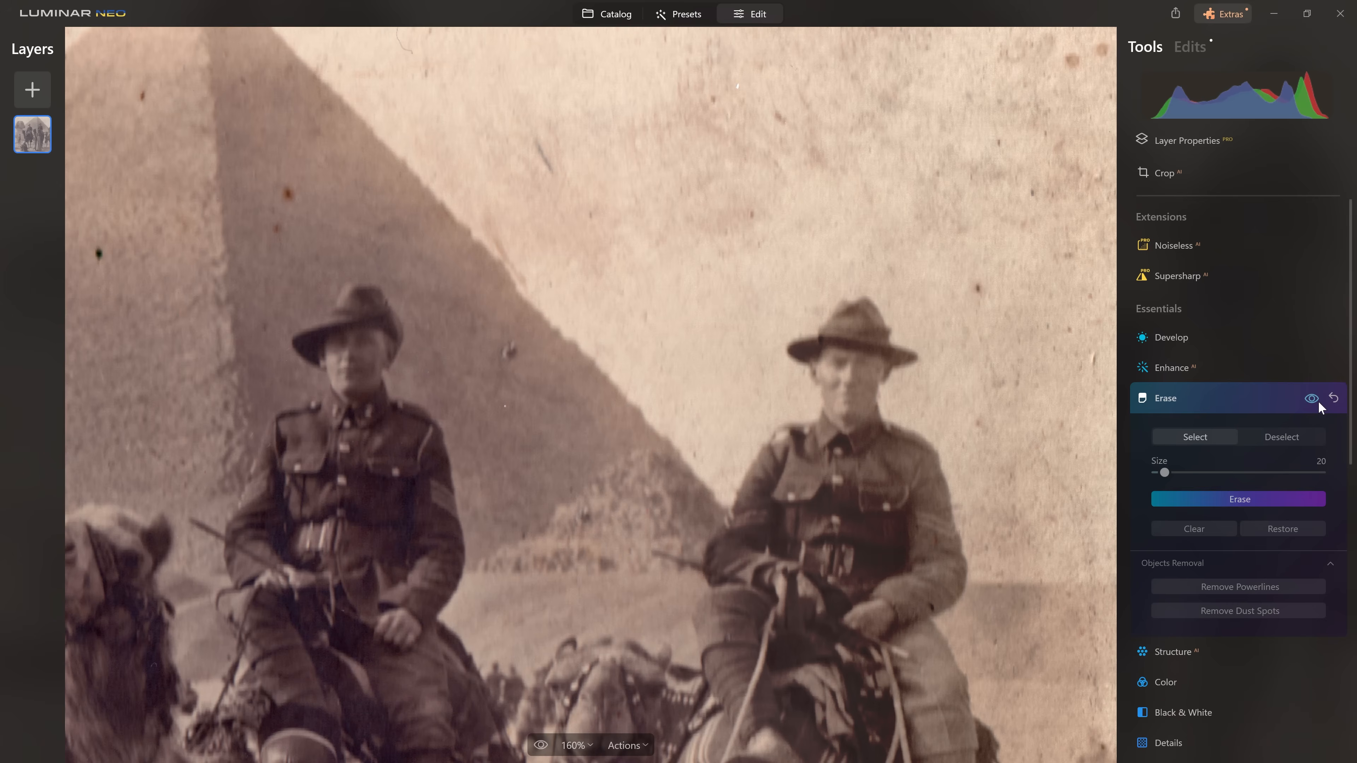
pyautogui.click(1312, 399)
pyautogui.click(1312, 398)
pyautogui.click(1312, 398)
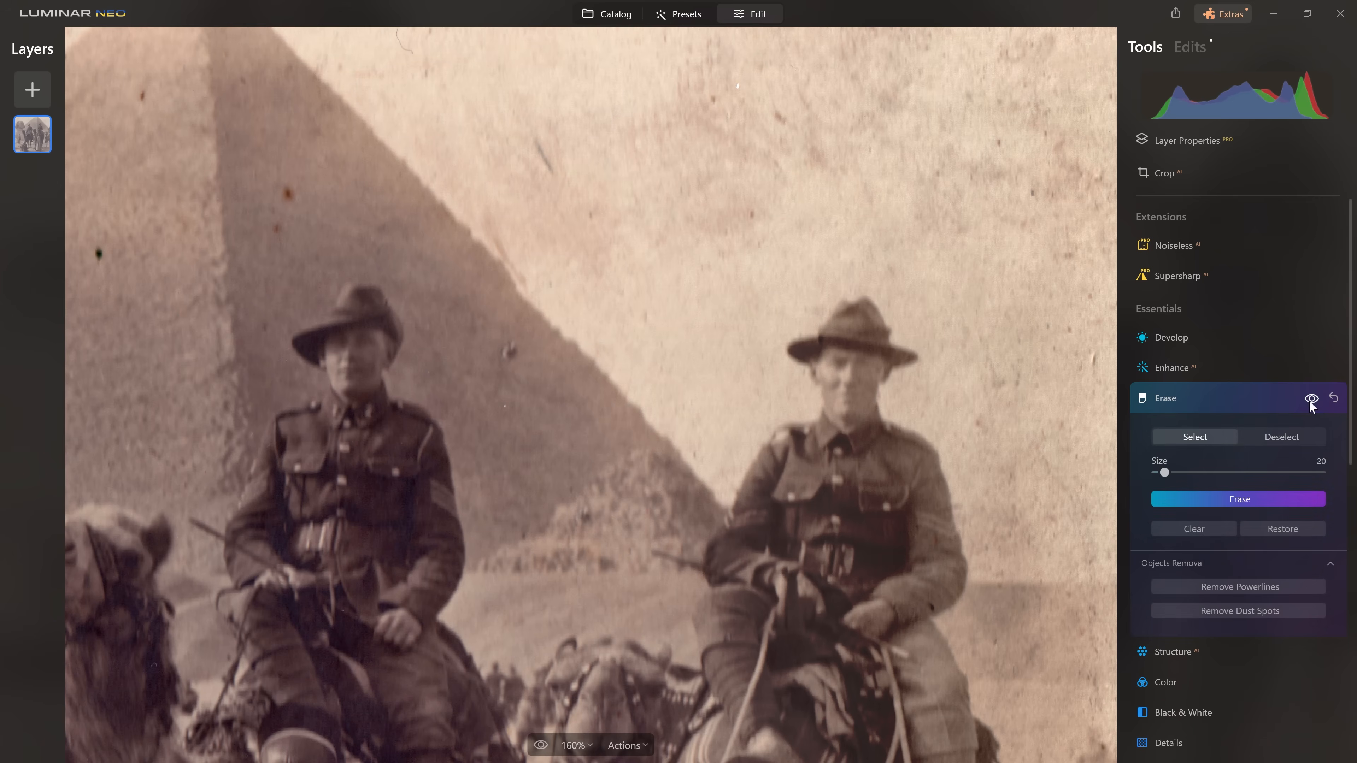
pyautogui.click(1158, 503)
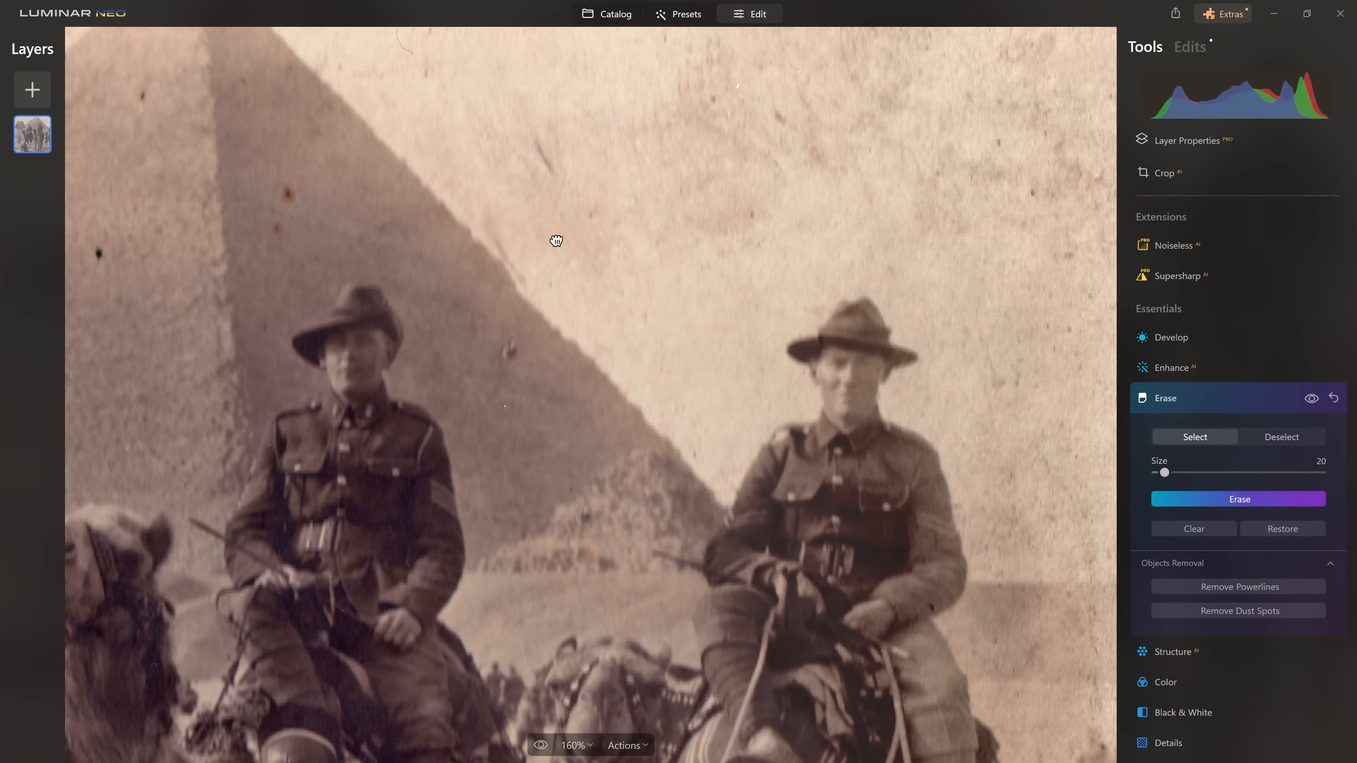
# Mark the dark spots on both faces of the pyramid and the curved scratch in the sky beside its peak for erasing.
pyautogui.moveTo(557, 241); pyautogui.dragTo(828, 379)
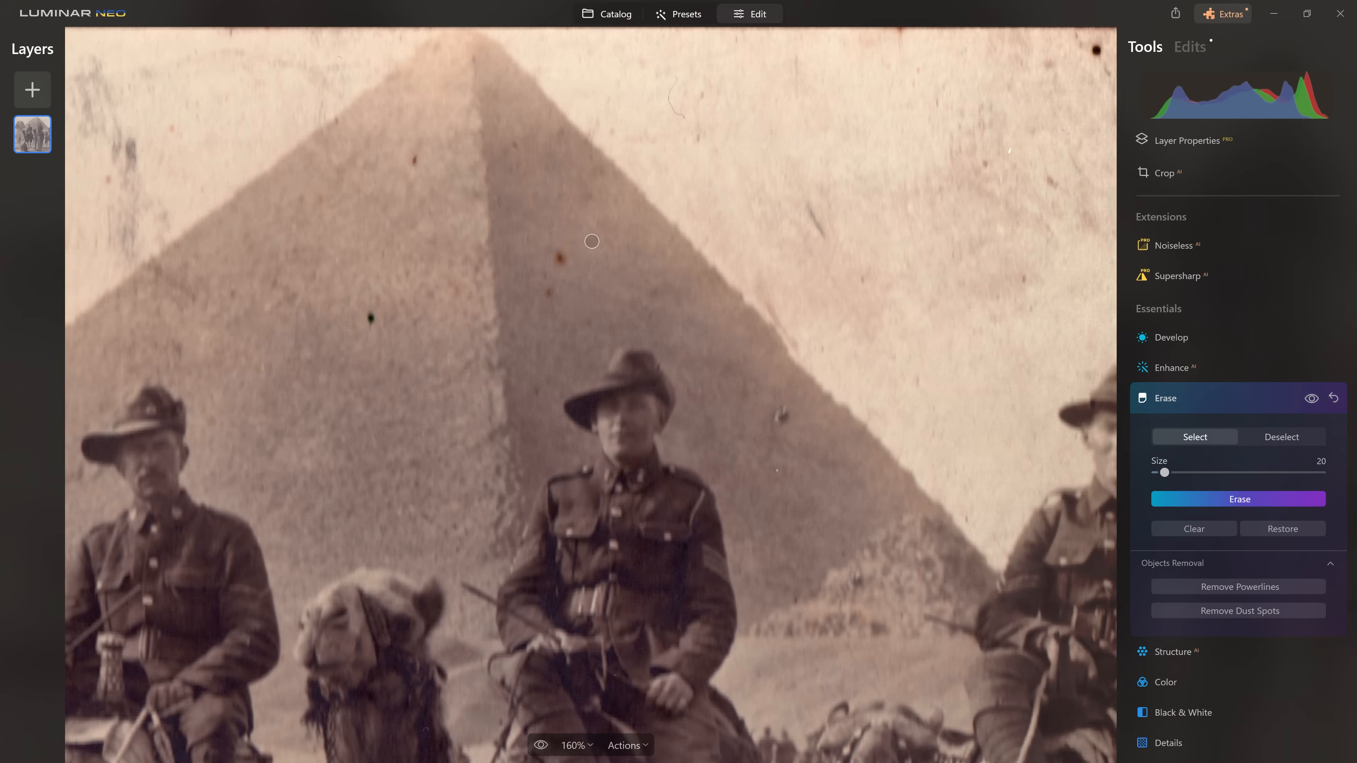
pyautogui.scroll(2, 557, 238)
pyautogui.click(559, 261)
pyautogui.click(550, 291)
pyautogui.scroll(2, 782, 416)
pyautogui.click(781, 416)
pyautogui.scroll(-2, 376, 314)
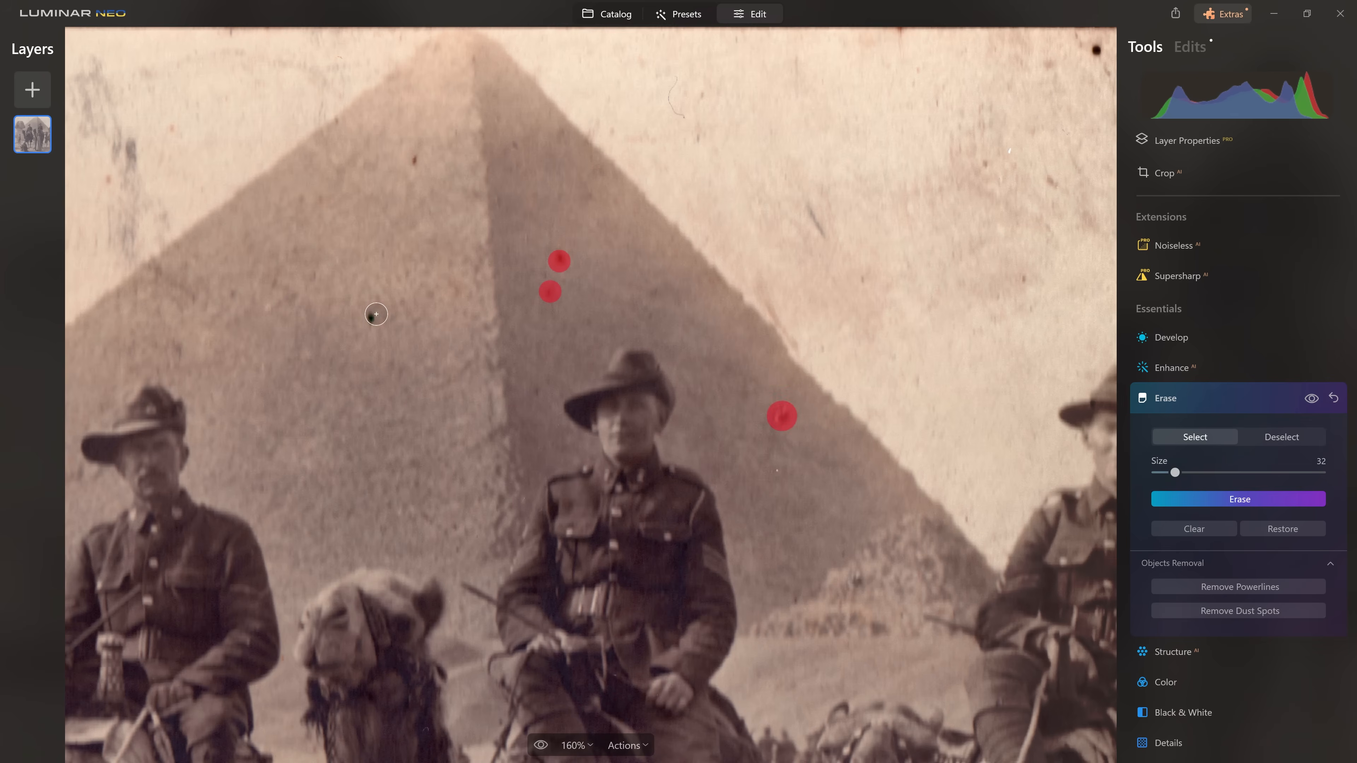
pyautogui.click(370, 319)
pyautogui.click(415, 162)
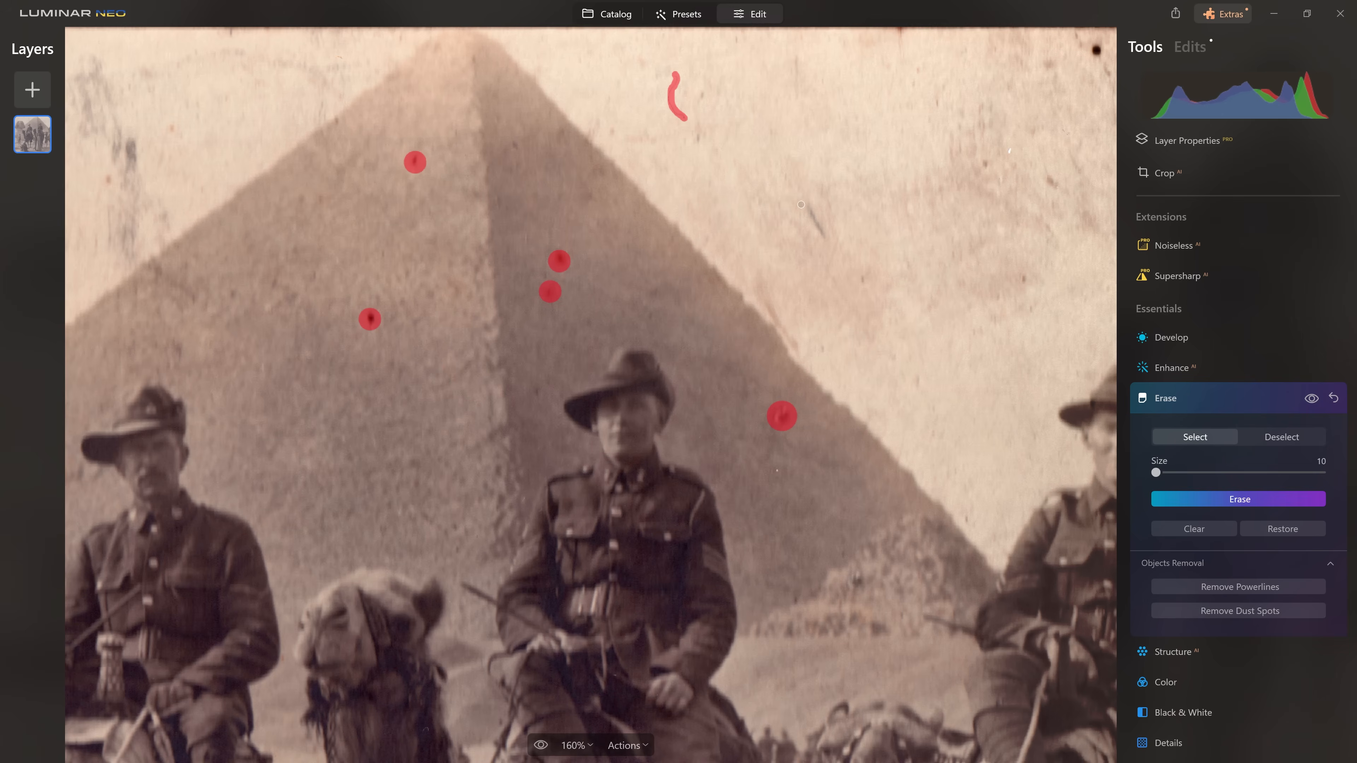
# Mark the diagonal scratch and spots in the sky beside the pyramid's slope with brush size 34, and erase all marked blemishes.
pyautogui.moveTo(805, 203); pyautogui.dragTo(826, 242)
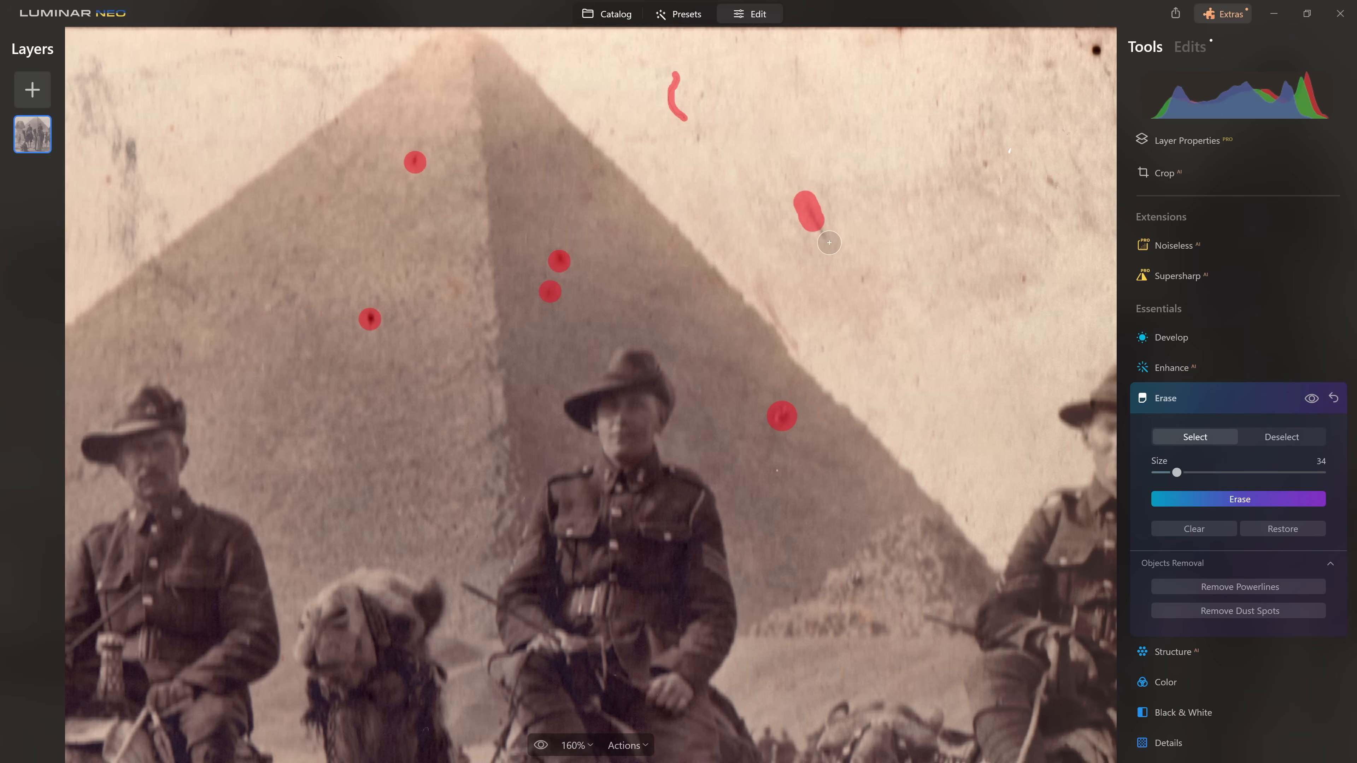
pyautogui.click(857, 278)
pyautogui.click(1024, 284)
pyautogui.click(917, 386)
pyautogui.click(824, 349)
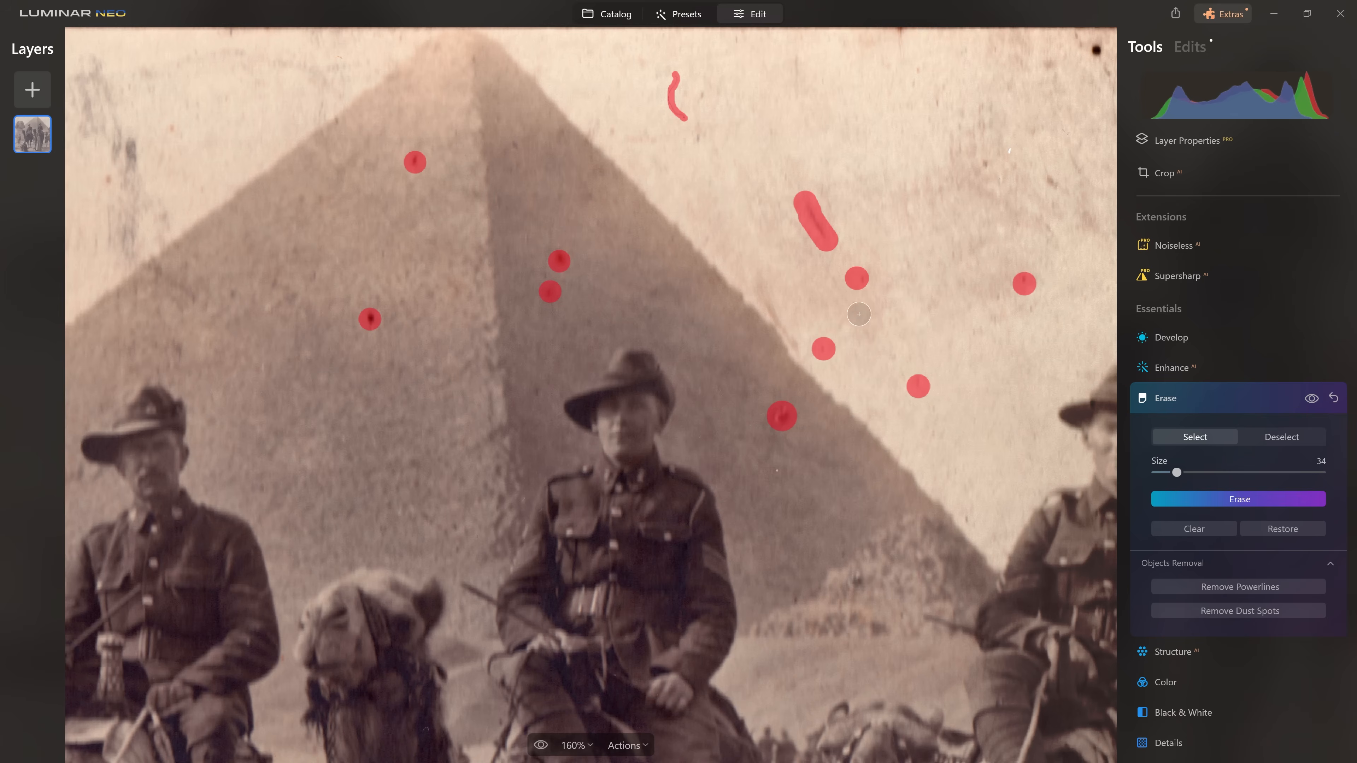
pyautogui.click(1225, 503)
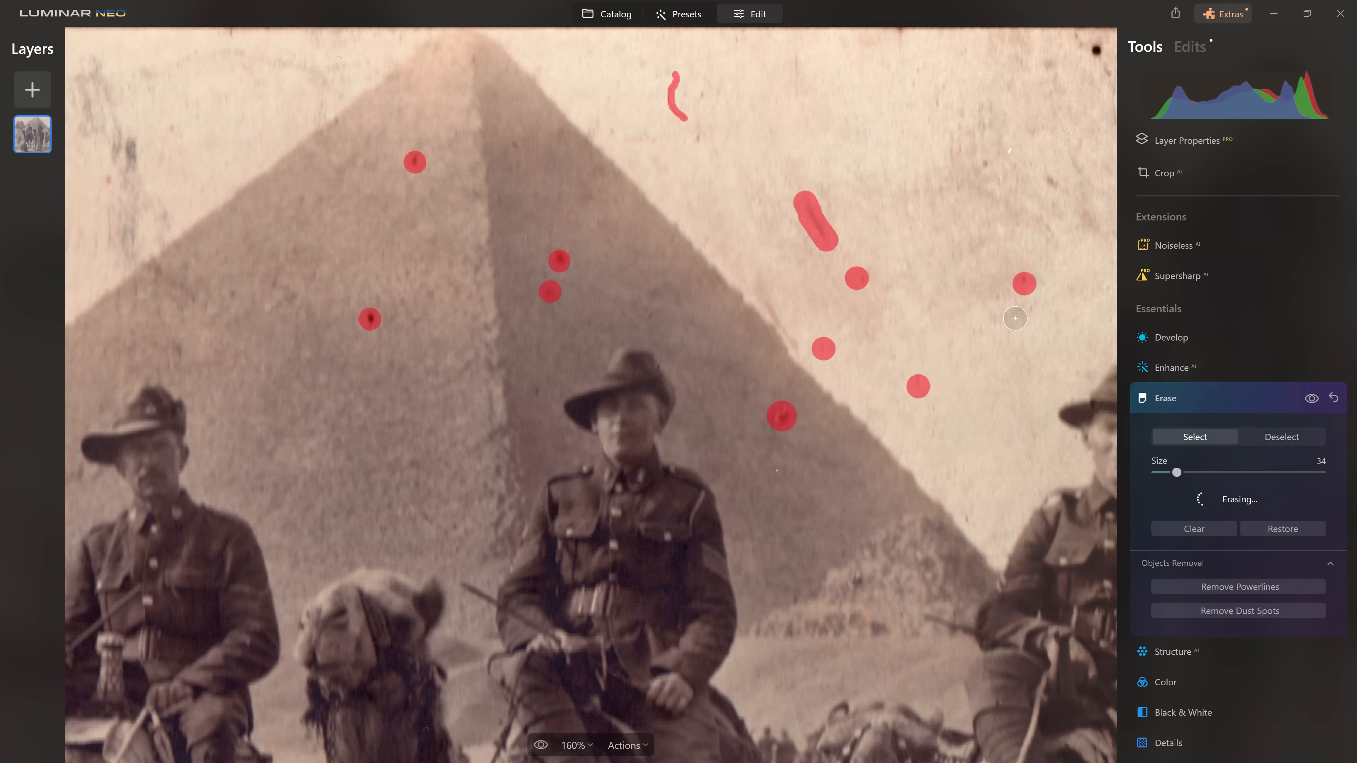
# Erase the black corner spot and the remaining small specks in the sky beside the pyramid's slope.
pyautogui.click(1097, 52)
pyautogui.moveTo(798, 58); pyautogui.dragTo(799, 88)
pyautogui.click(700, 95)
pyautogui.click(692, 139)
pyautogui.click(1238, 499)
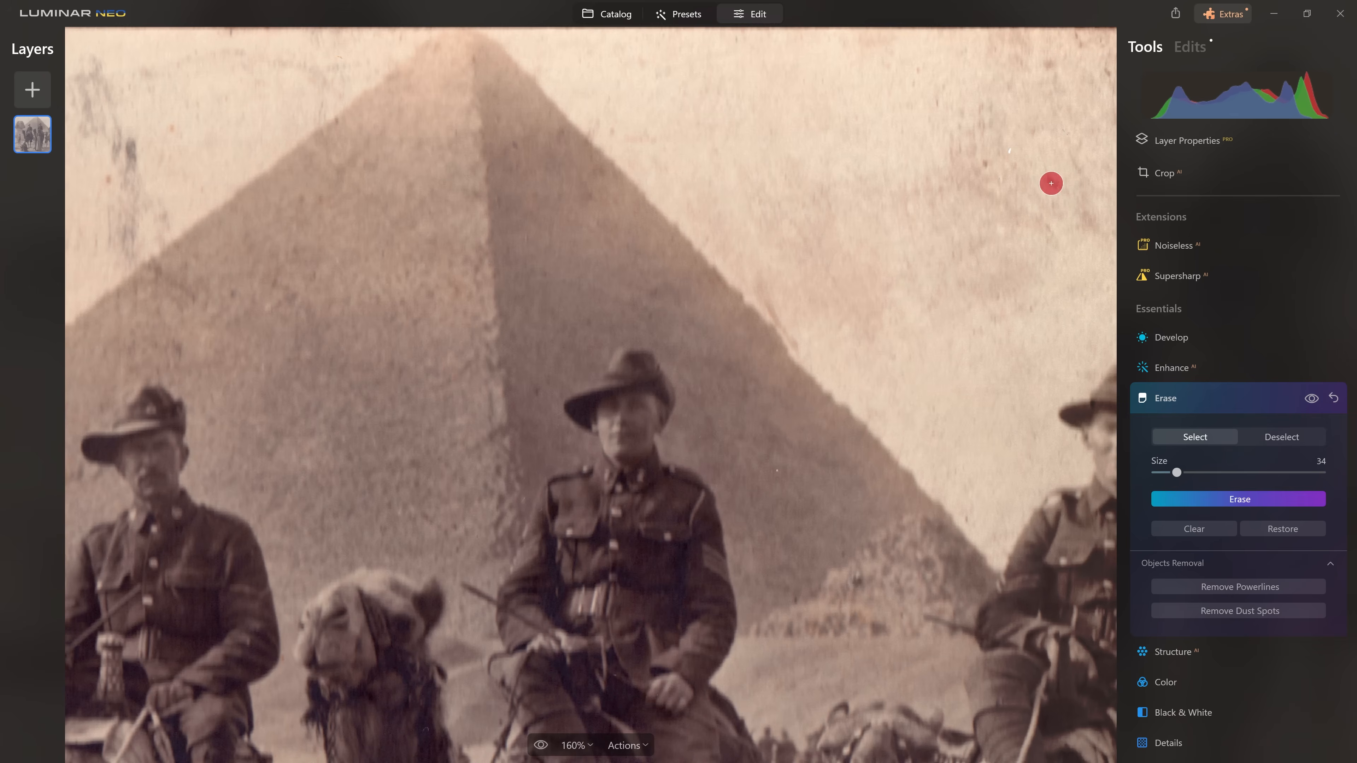
pyautogui.click(1012, 145)
pyautogui.click(1170, 499)
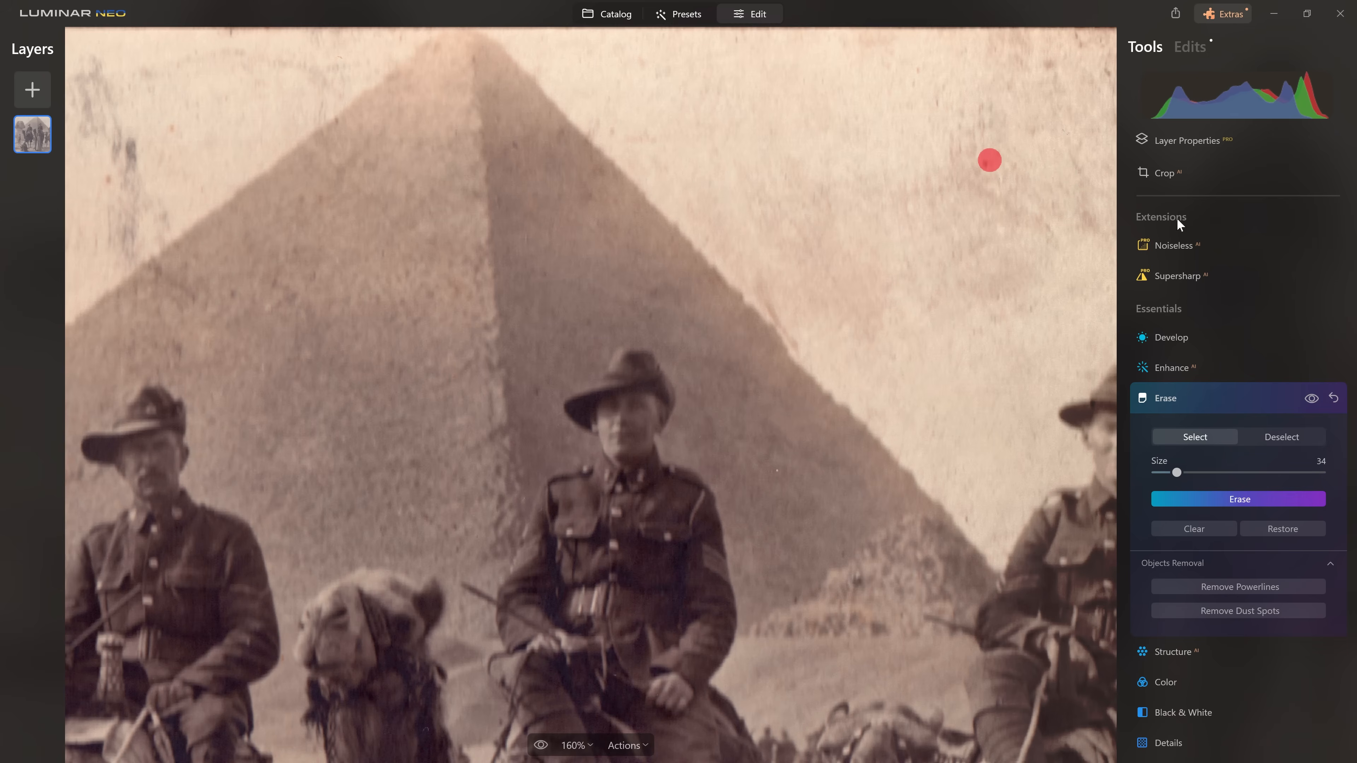
pyautogui.click(1241, 499)
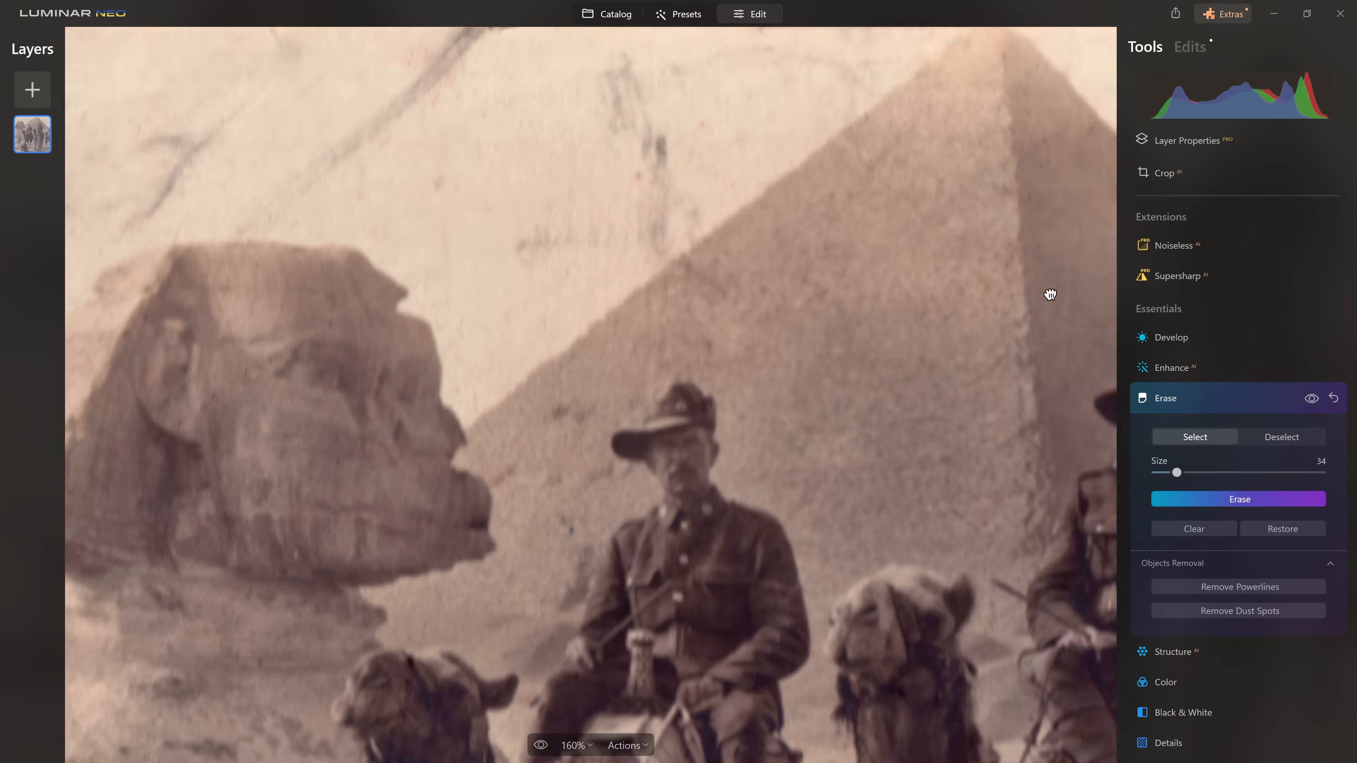
# Mark the blotches, spots and long diagonal scratch in the sky between the Sphinx and the pyramid with brush size 46.
pyautogui.moveTo(1050, 294); pyautogui.dragTo(1116, 283)
pyautogui.click(505, 174)
pyautogui.click(526, 180)
pyautogui.click(708, 166)
pyautogui.moveTo(684, 48)
pyautogui.mouseDown()
pyautogui.moveTo(695, 66)
pyautogui.moveTo(600, 233)
pyautogui.mouseUp()
pyautogui.click(767, 116)
pyautogui.moveTo(536, 29); pyautogui.dragTo(314, 206)
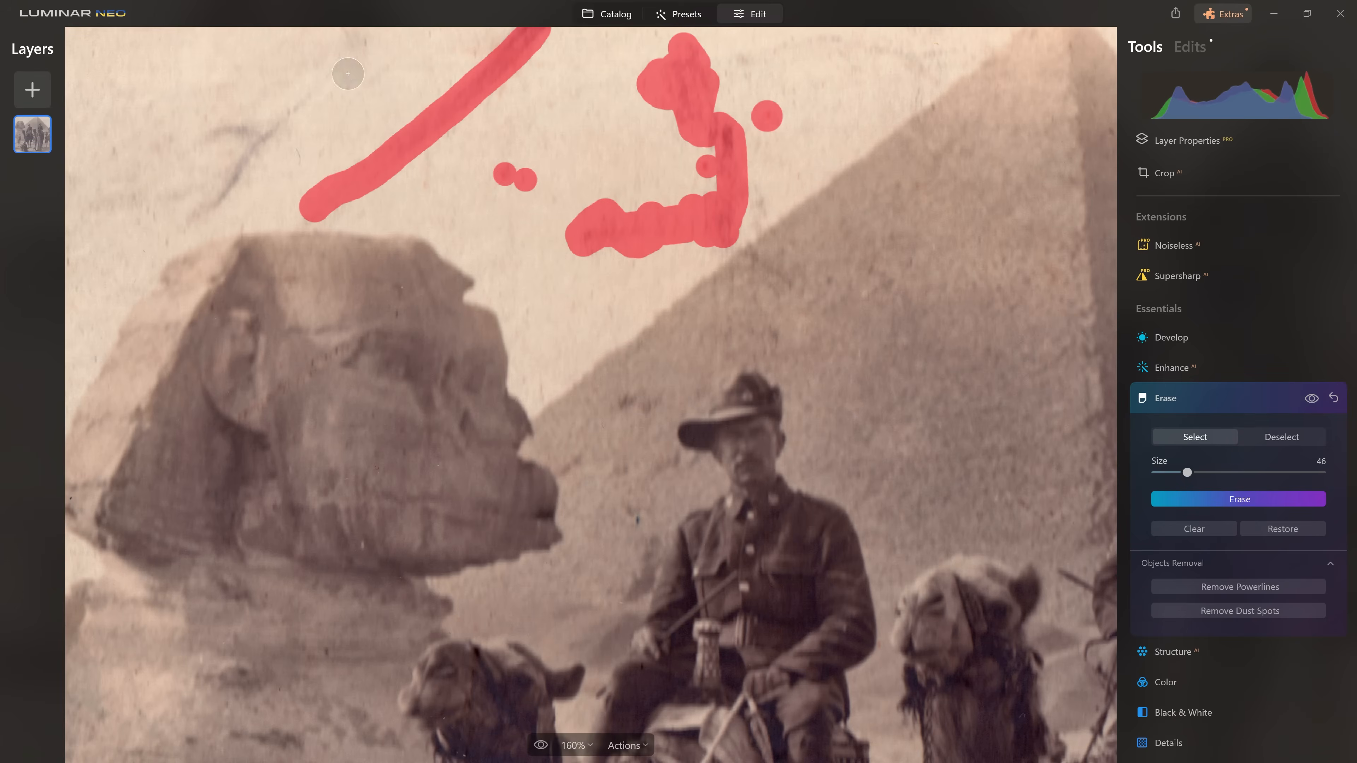
# Mark the remaining scratches and specks around the Sphinx and pyramid edge, using brush size 22 for small spots, and erase all marked areas.
pyautogui.moveTo(334, 68); pyautogui.dragTo(206, 211)
pyautogui.moveTo(189, 145); pyautogui.dragTo(232, 142)
pyautogui.click(744, 59)
pyautogui.moveTo(756, 190); pyautogui.dragTo(757, 215)
pyautogui.click(637, 519)
pyautogui.click(395, 313)
pyautogui.moveTo(539, 399); pyautogui.dragTo(548, 375)
pyautogui.moveTo(614, 316); pyautogui.dragTo(609, 311)
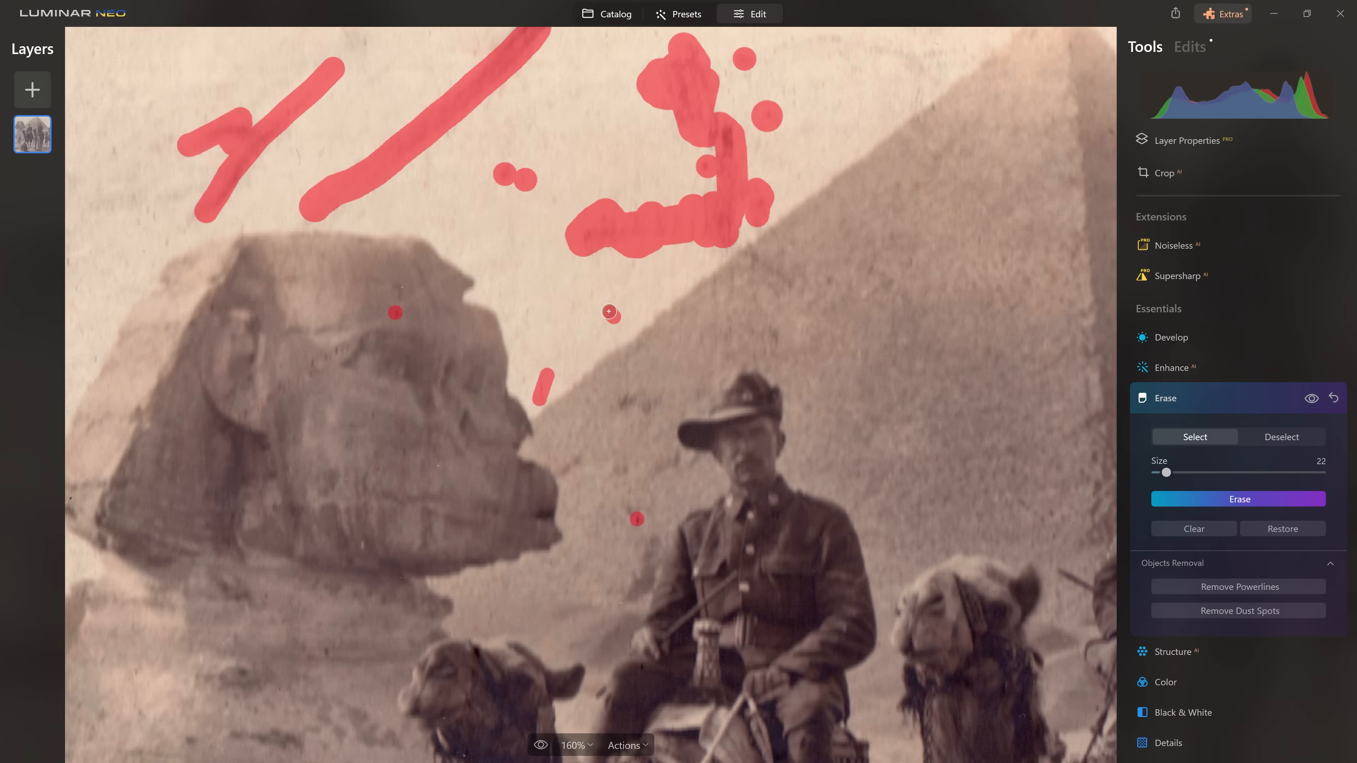
pyautogui.moveTo(427, 191); pyautogui.dragTo(425, 170)
pyautogui.scroll(-1, 294, 154)
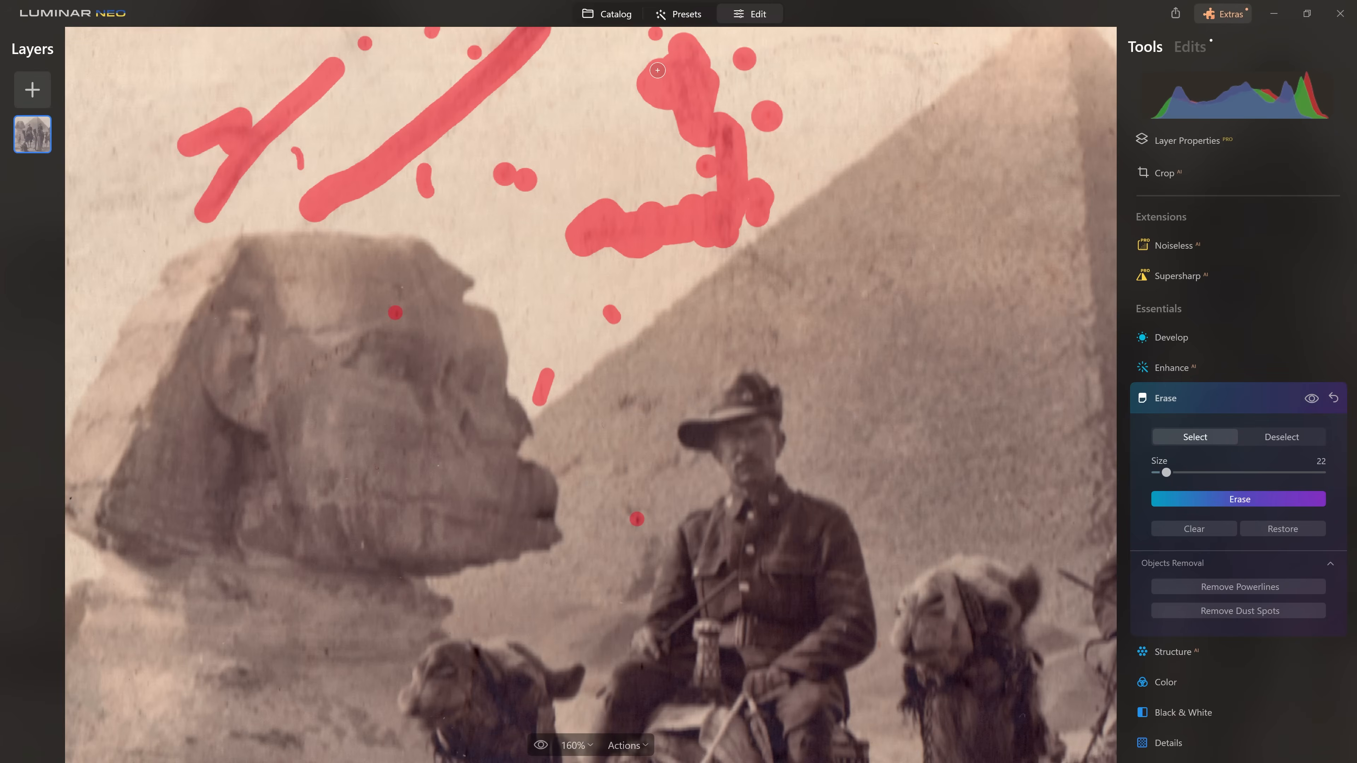
pyautogui.click(1238, 500)
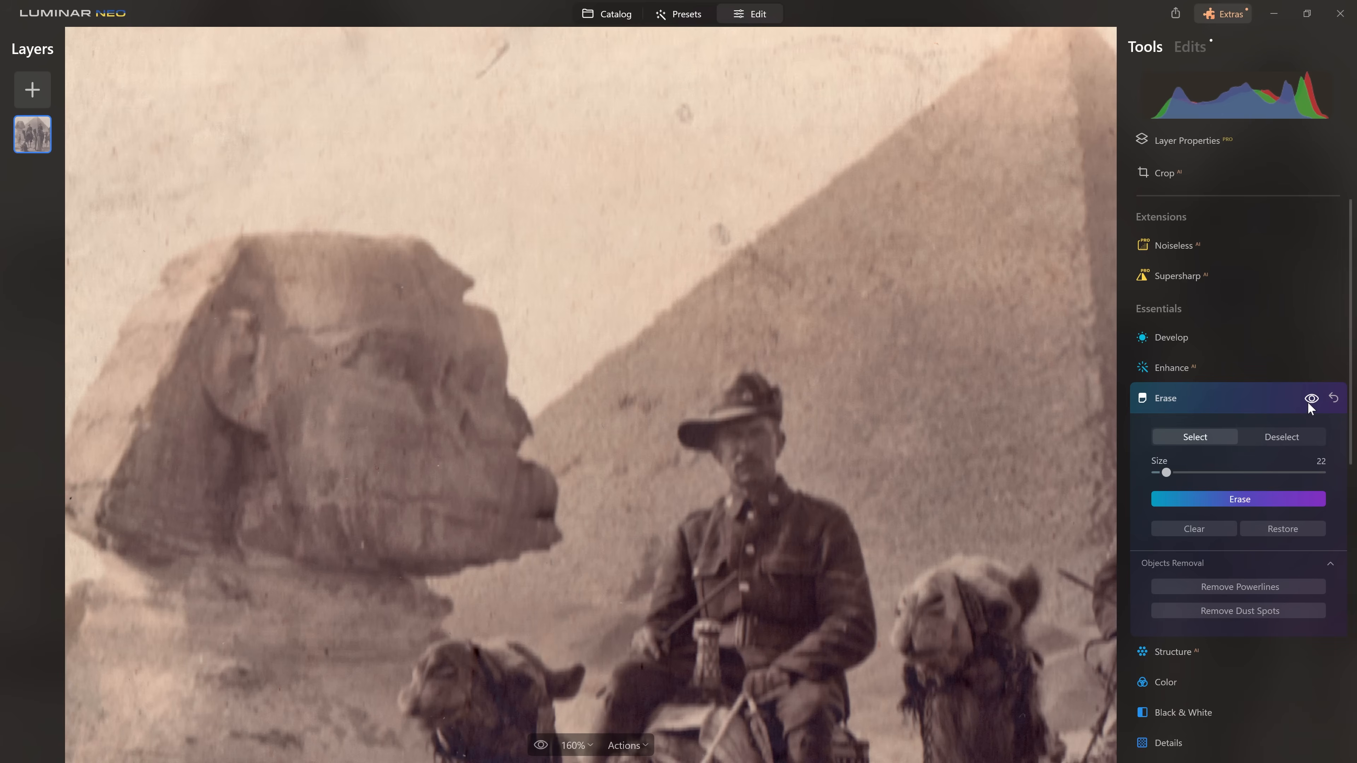
# Compare the sky around the Sphinx with and without the Erase edits, looking for leftover artefacts.
pyautogui.click(1309, 400)
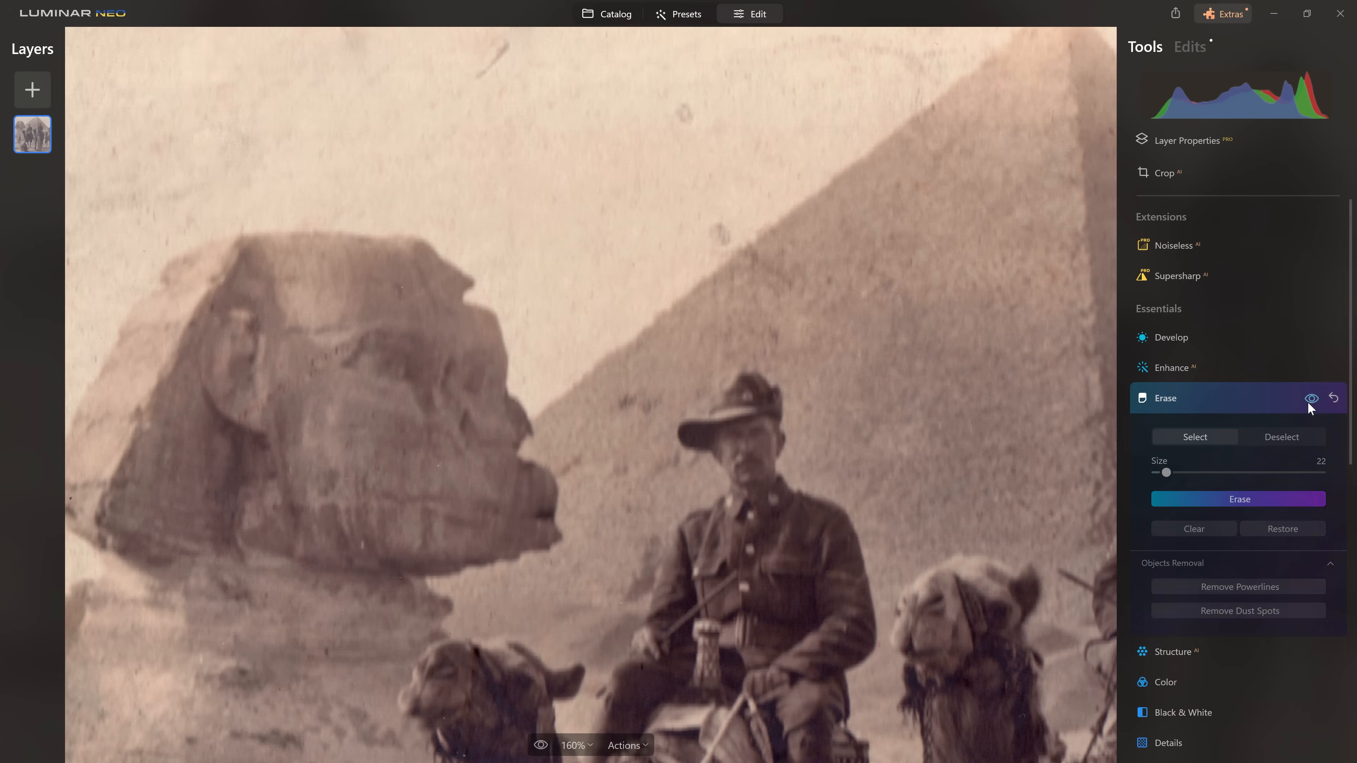
pyautogui.click(1310, 399)
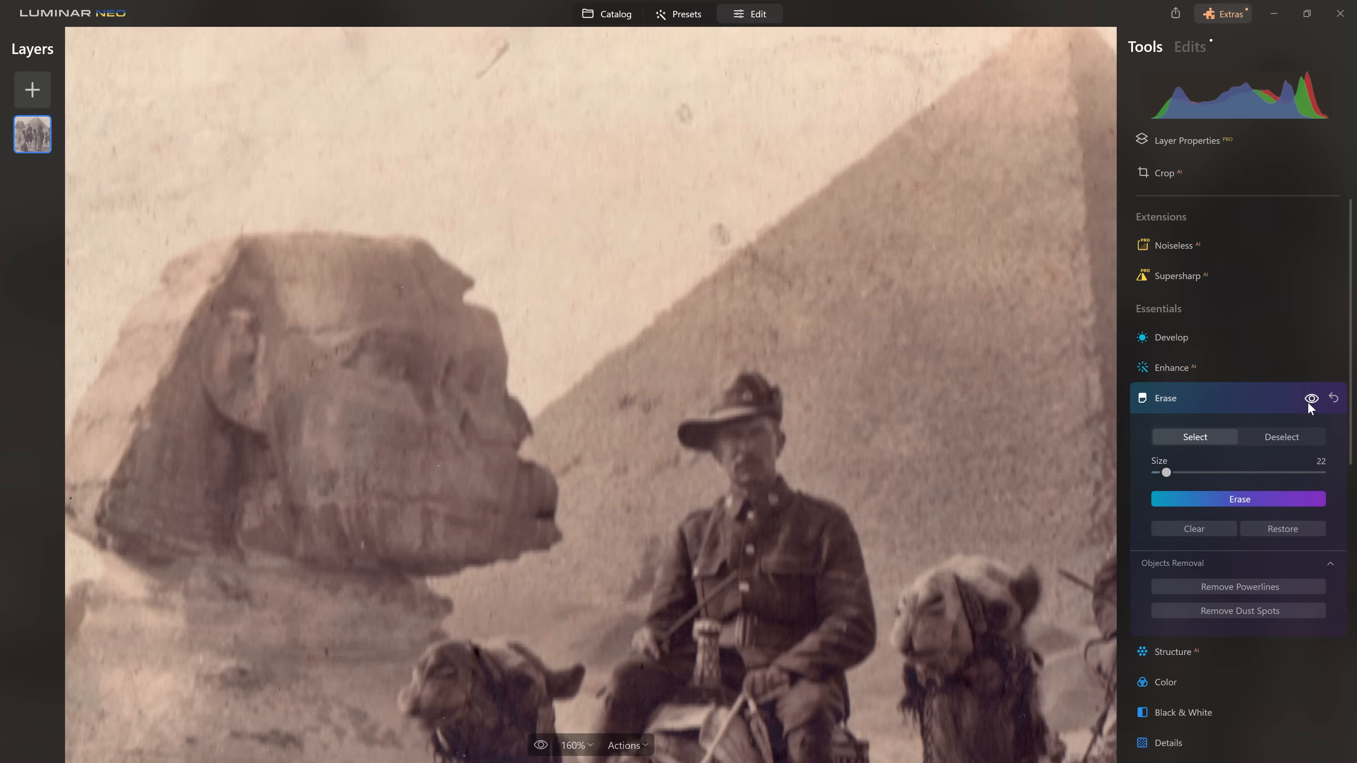
pyautogui.click(1310, 399)
pyautogui.click(1310, 400)
pyautogui.click(1312, 398)
pyautogui.click(1312, 398)
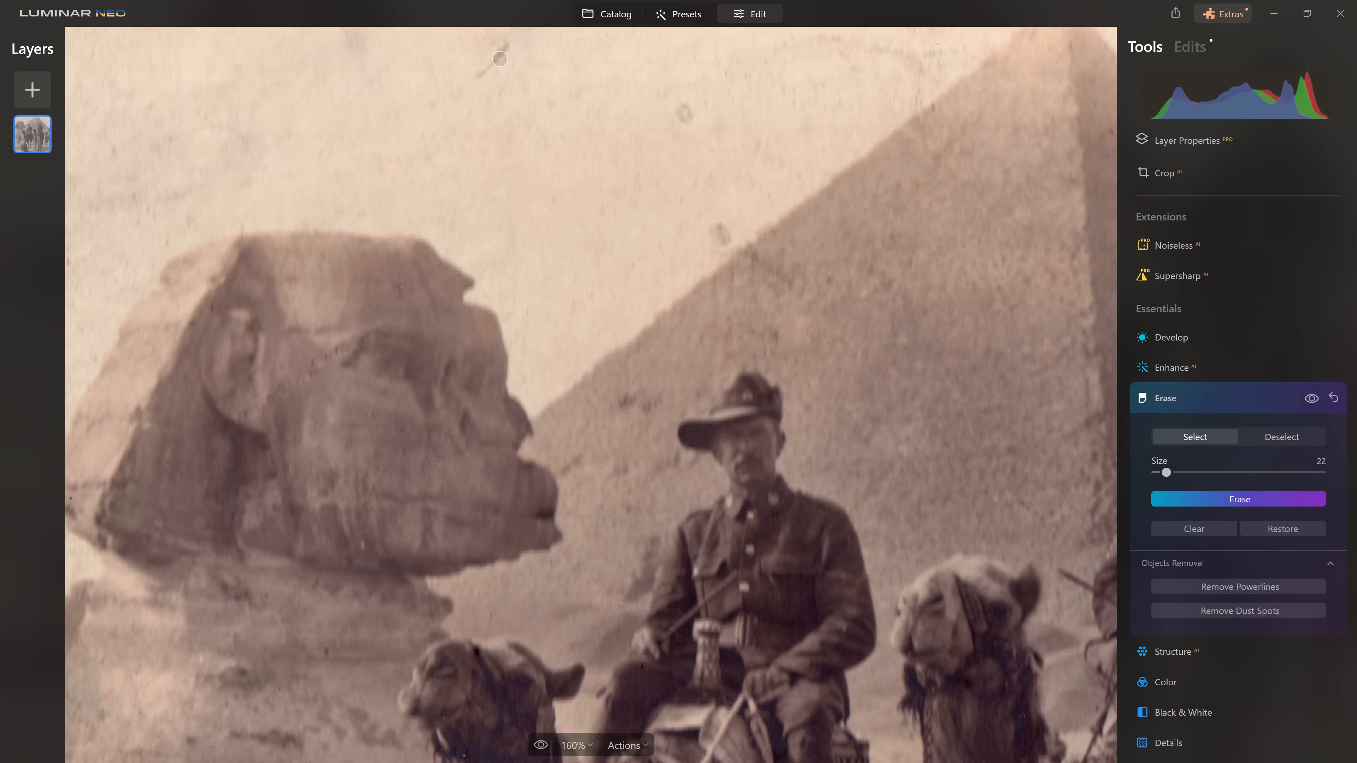
pyautogui.click(1312, 398)
pyautogui.click(1311, 398)
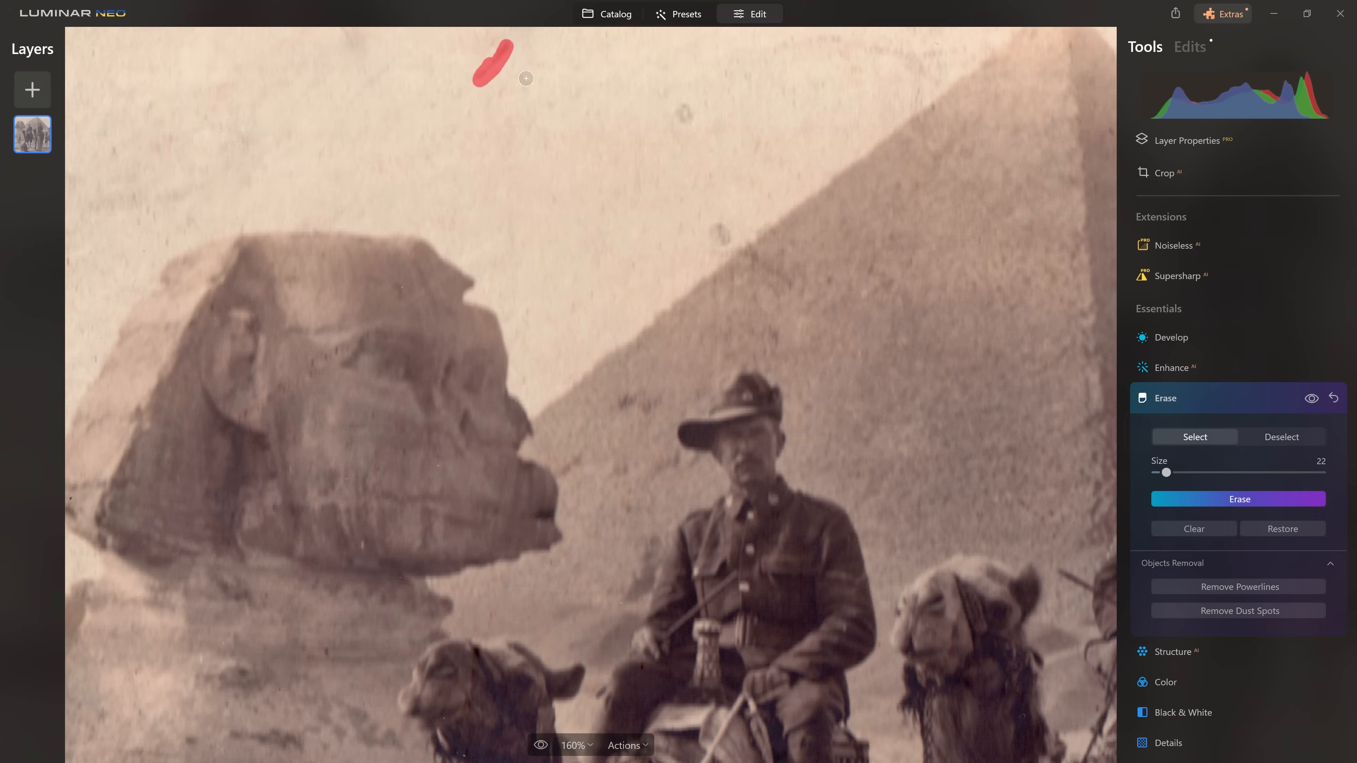
# Erase the leftover streak and two smudges in the sky between the Sphinx and the pyramid, using brush size 46 for the smudges.
pyautogui.scroll(3, 690, 113)
pyautogui.click(684, 112)
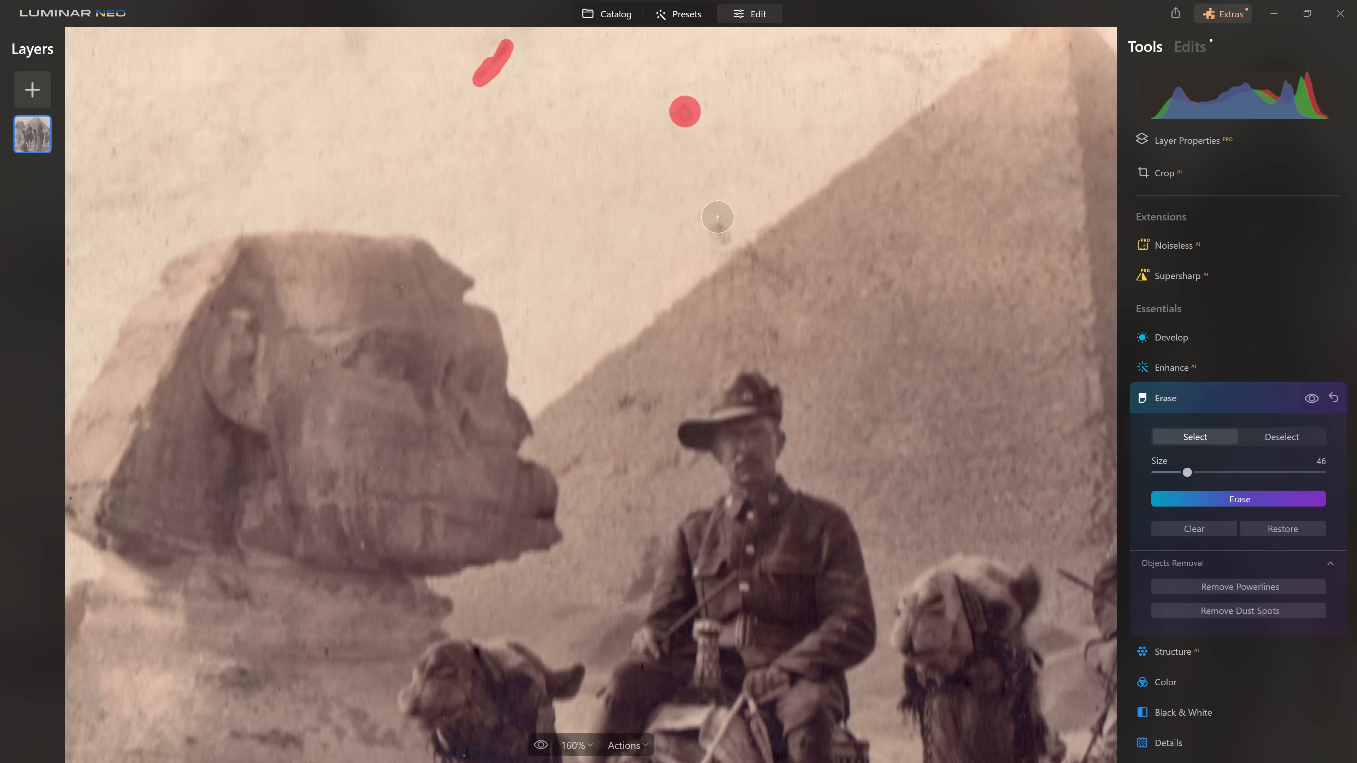
pyautogui.click(720, 234)
pyautogui.click(1266, 499)
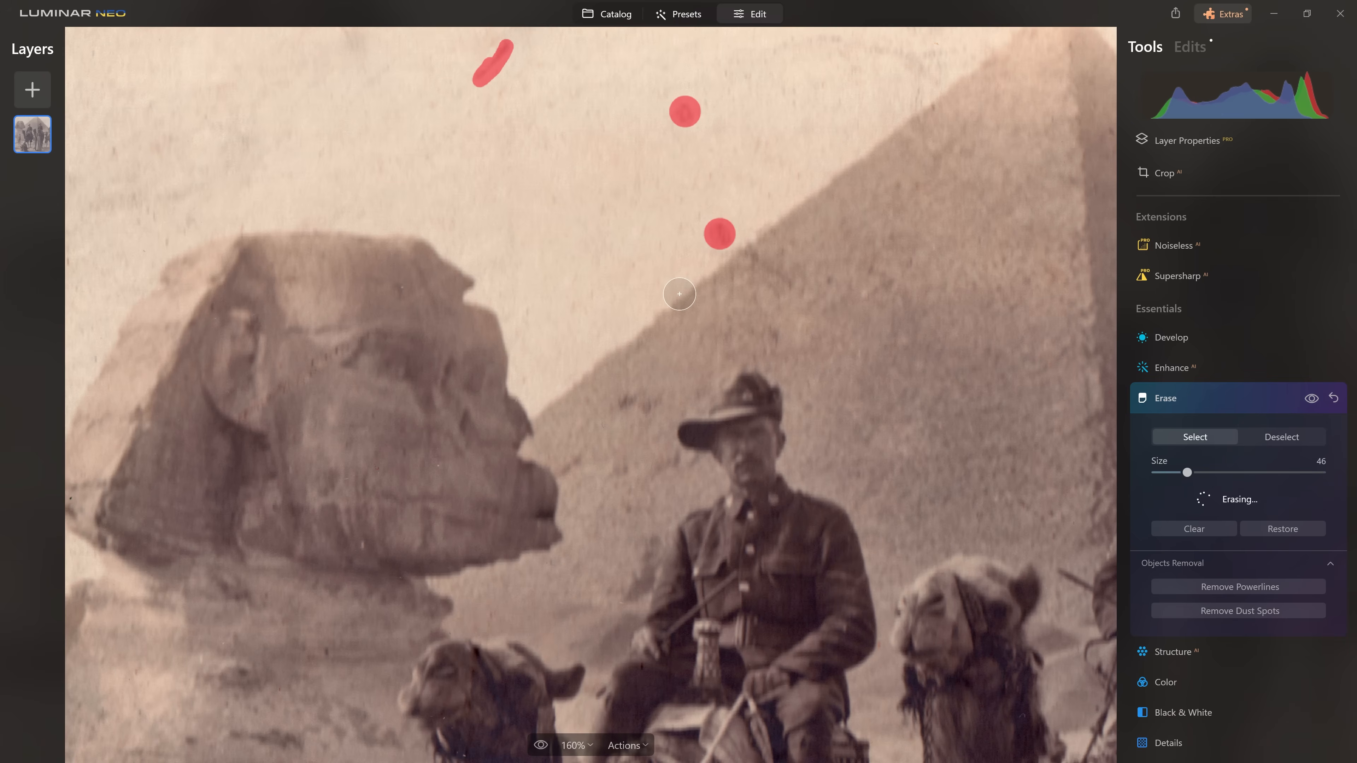
# Erase the marks along the sky's upper edge and the dark spots in the sky behind the Sphinx's head.
pyautogui.moveTo(427, 268); pyautogui.dragTo(763, 282)
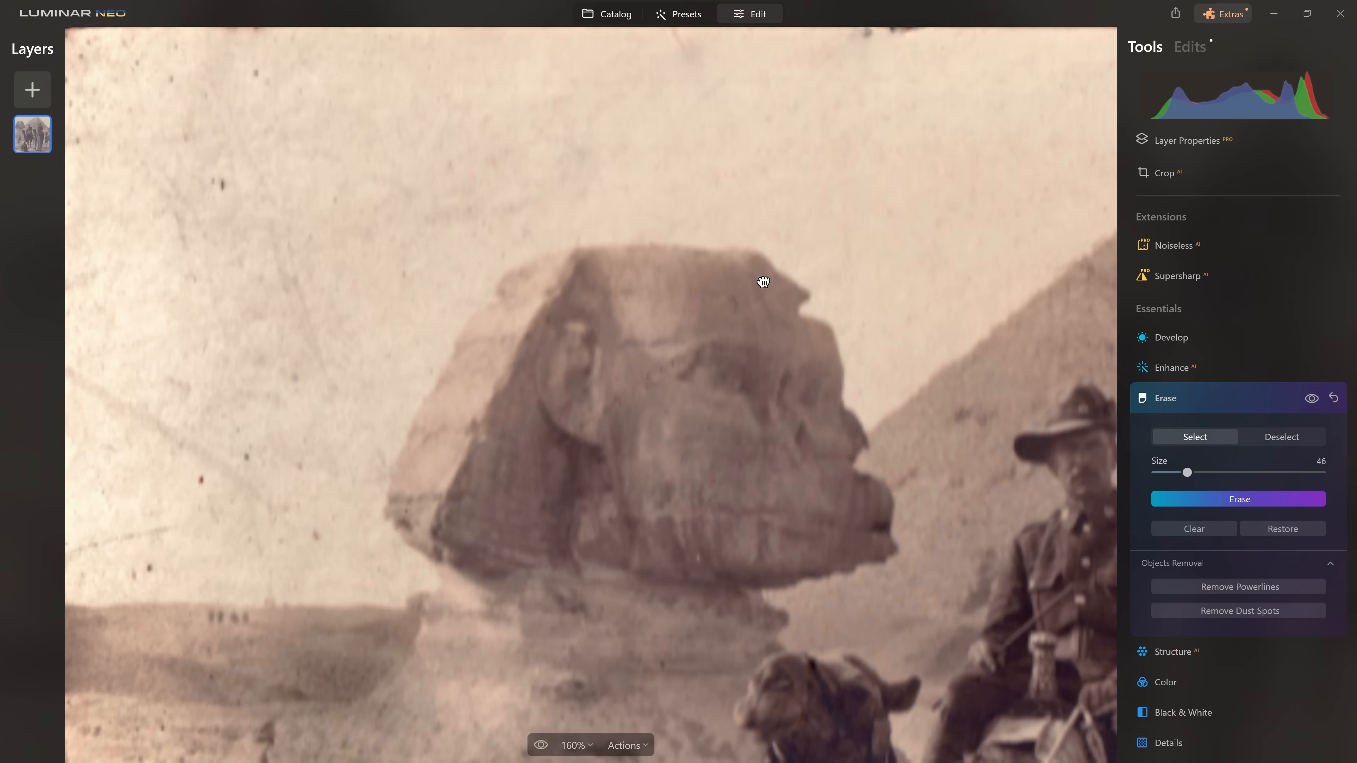
pyautogui.moveTo(860, 38); pyautogui.dragTo(932, 31)
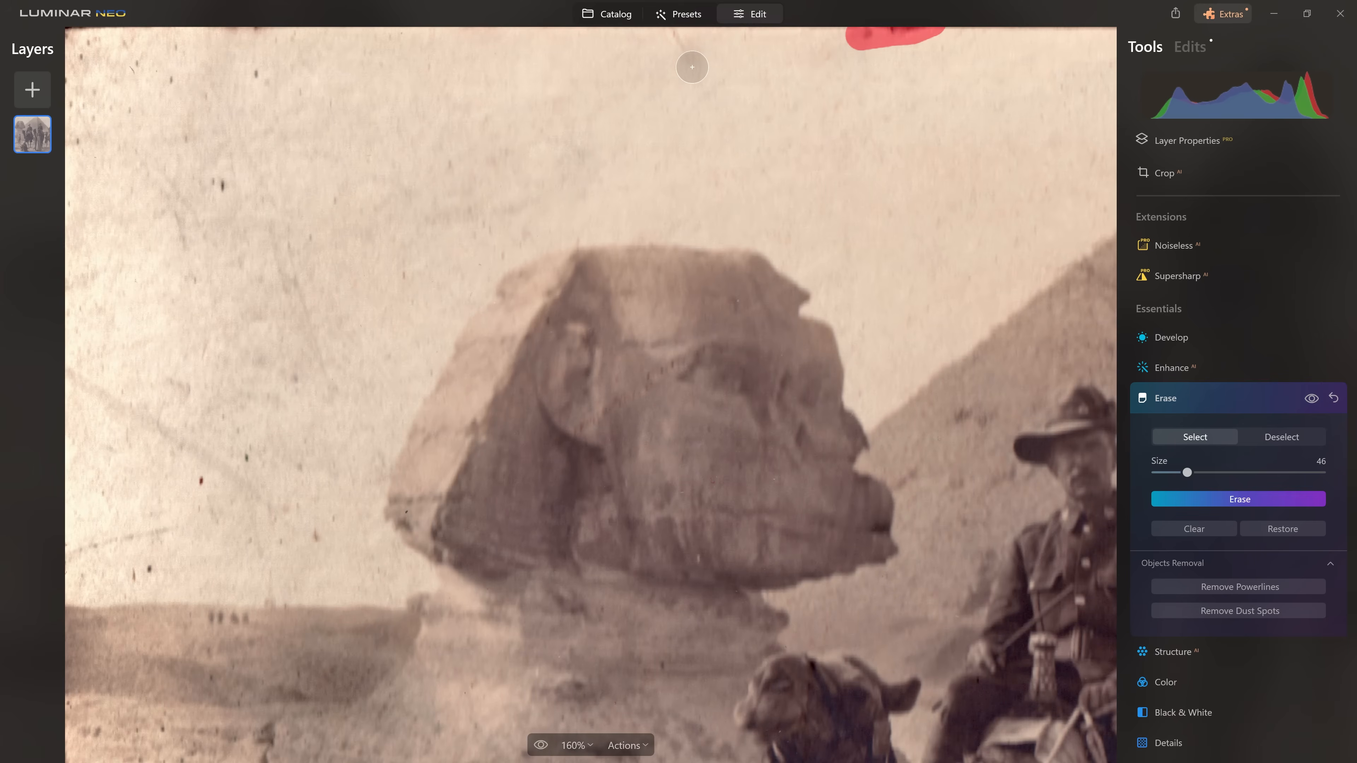
pyautogui.moveTo(693, 61); pyautogui.dragTo(675, 38)
pyautogui.click(260, 79)
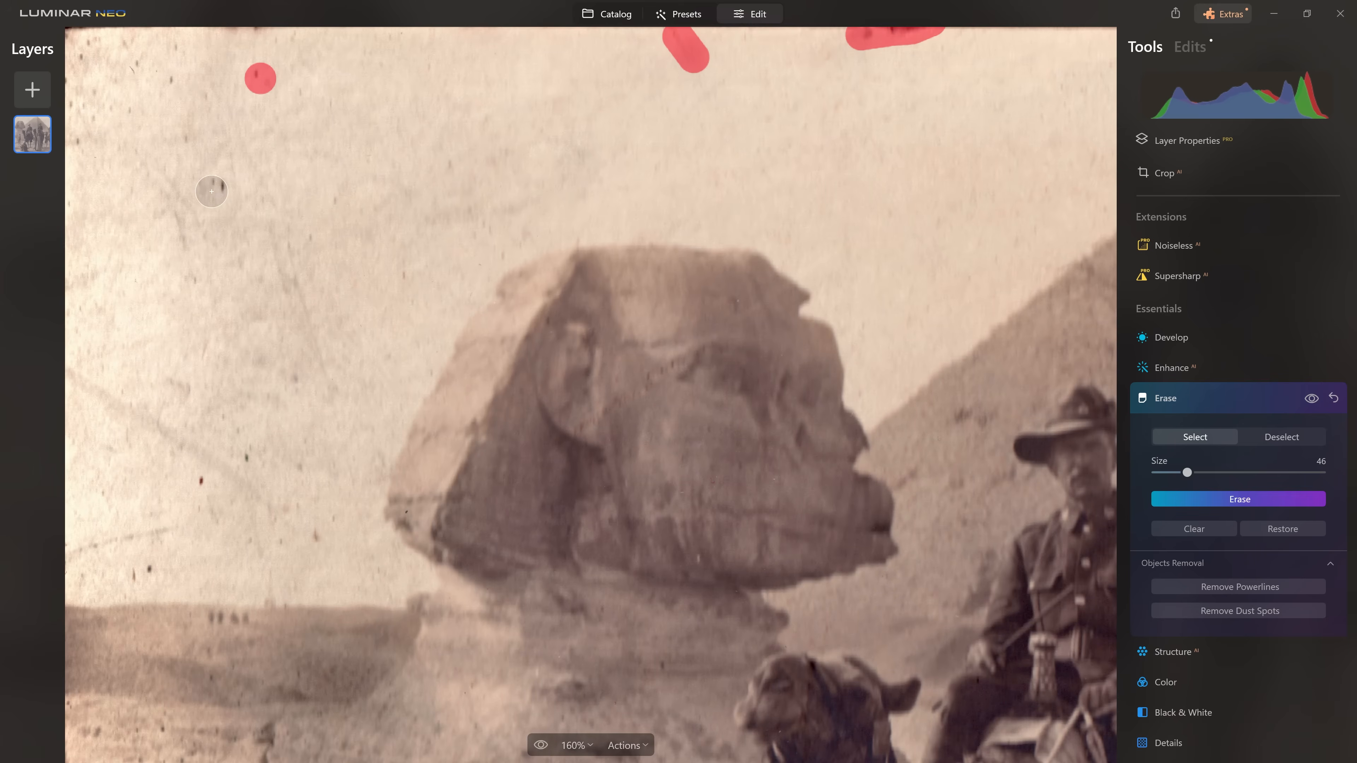
pyautogui.click(212, 191)
pyautogui.click(210, 483)
pyautogui.click(244, 465)
pyautogui.click(245, 433)
pyautogui.click(228, 412)
pyautogui.click(1239, 499)
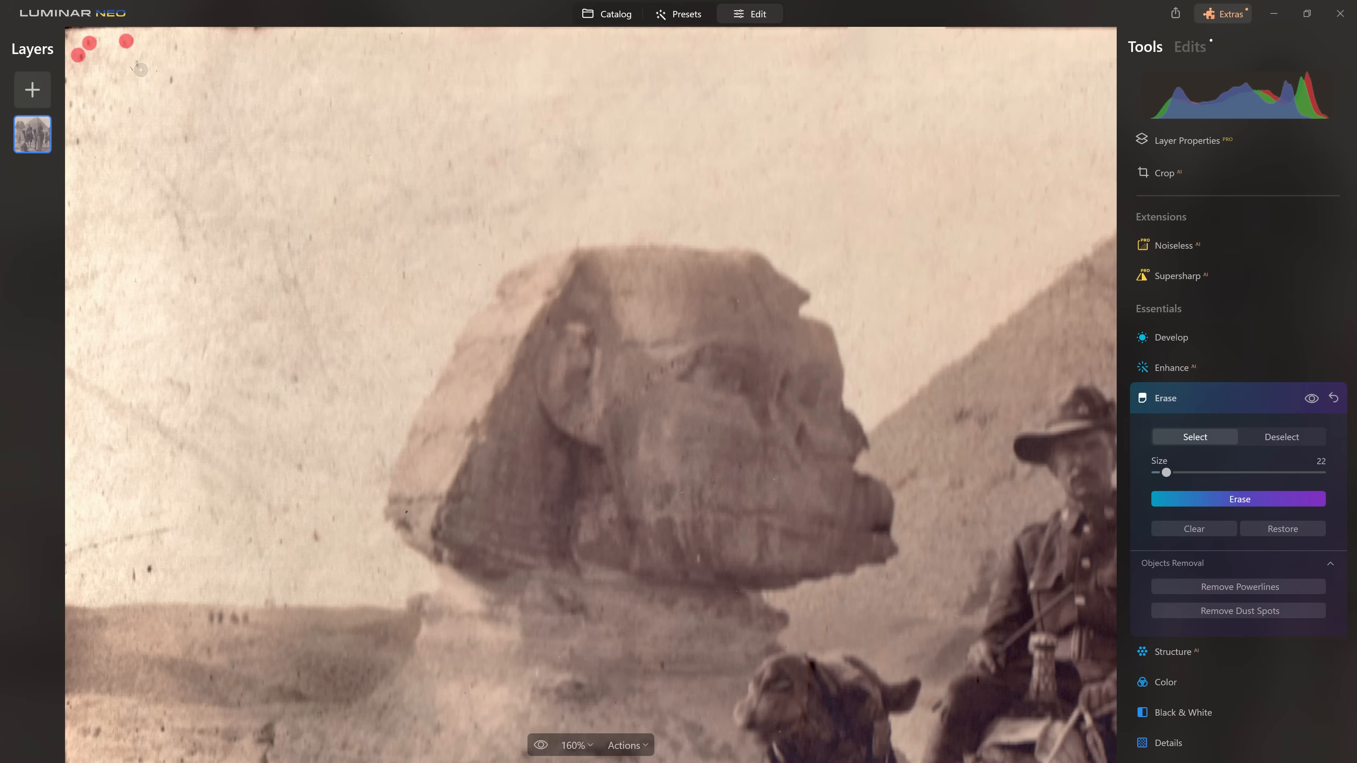
# Mark the specks in the sky's far corner and the scratches below them behind the Sphinx with brush size 22.
pyautogui.click(171, 79)
pyautogui.click(273, 44)
pyautogui.moveTo(289, 241); pyautogui.dragTo(315, 356)
pyautogui.moveTo(166, 172); pyautogui.dragTo(213, 247)
pyautogui.click(196, 283)
pyautogui.click(187, 142)
pyautogui.click(81, 142)
pyautogui.click(94, 118)
pyautogui.click(85, 108)
pyautogui.click(72, 108)
pyautogui.click(129, 70)
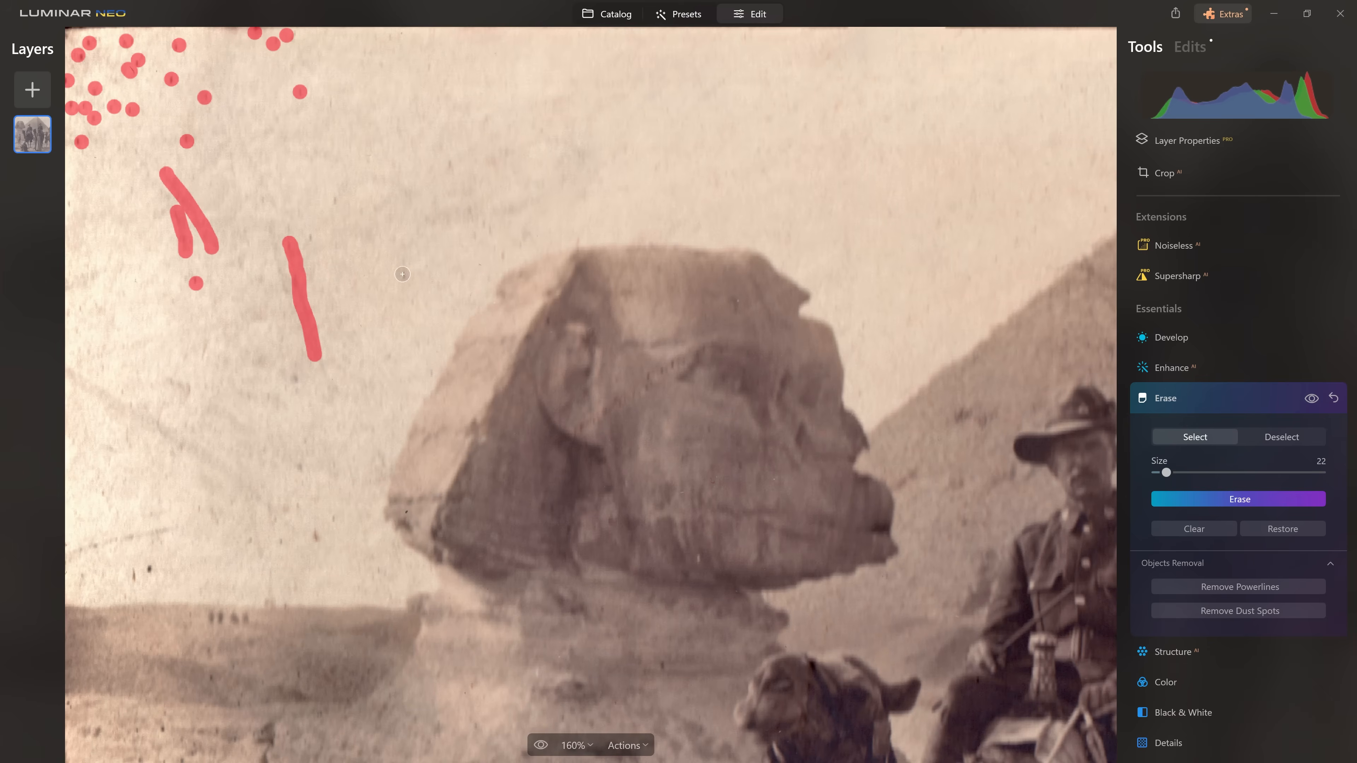
# Mark the remaining specks in the sky just above and behind the Sphinx's head, and erase all marked blemishes.
pyautogui.click(402, 274)
pyautogui.click(334, 202)
pyautogui.click(450, 165)
pyautogui.click(578, 237)
pyautogui.click(1239, 500)
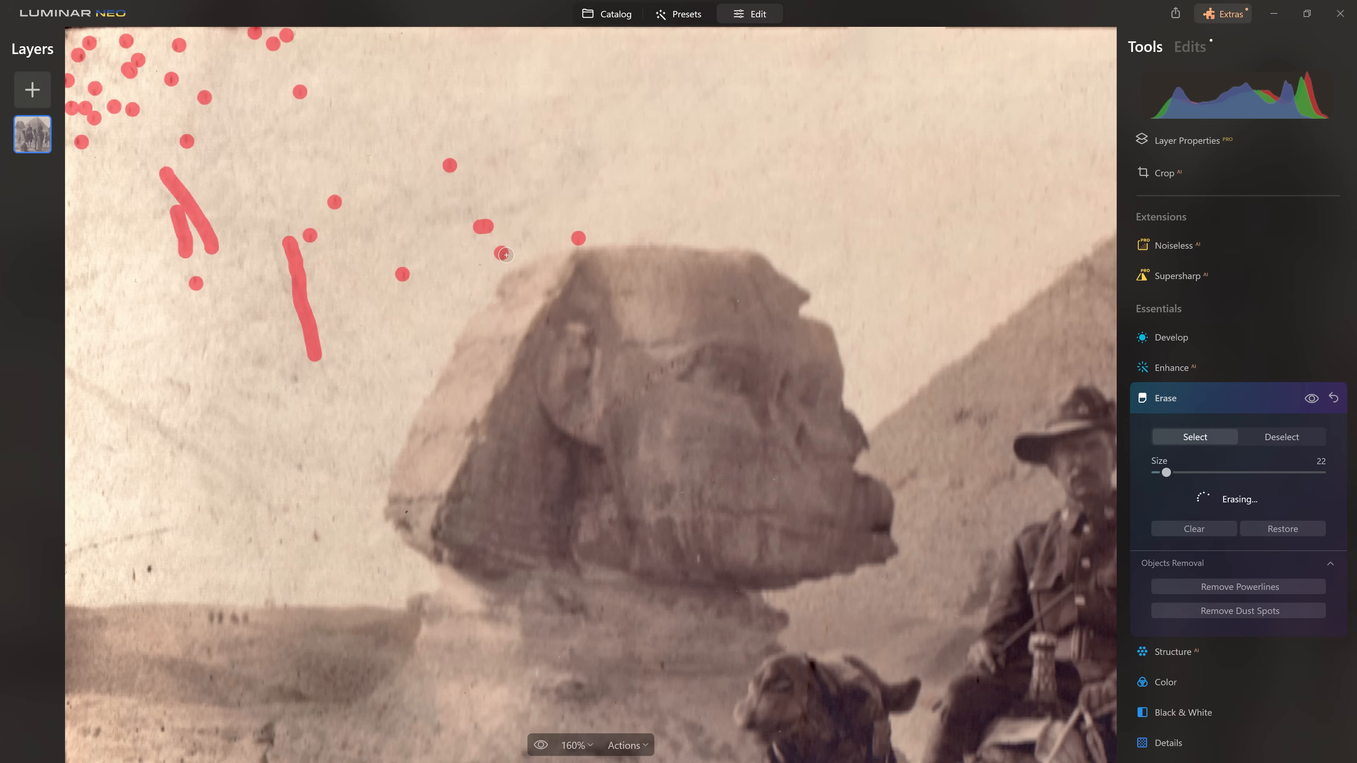
# Erase the dark spots and faint scratches in the sky above the horizon behind the Sphinx, plus a few leftover specks.
pyautogui.moveTo(312, 530); pyautogui.dragTo(315, 545)
pyautogui.moveTo(149, 570); pyautogui.dragTo(140, 585)
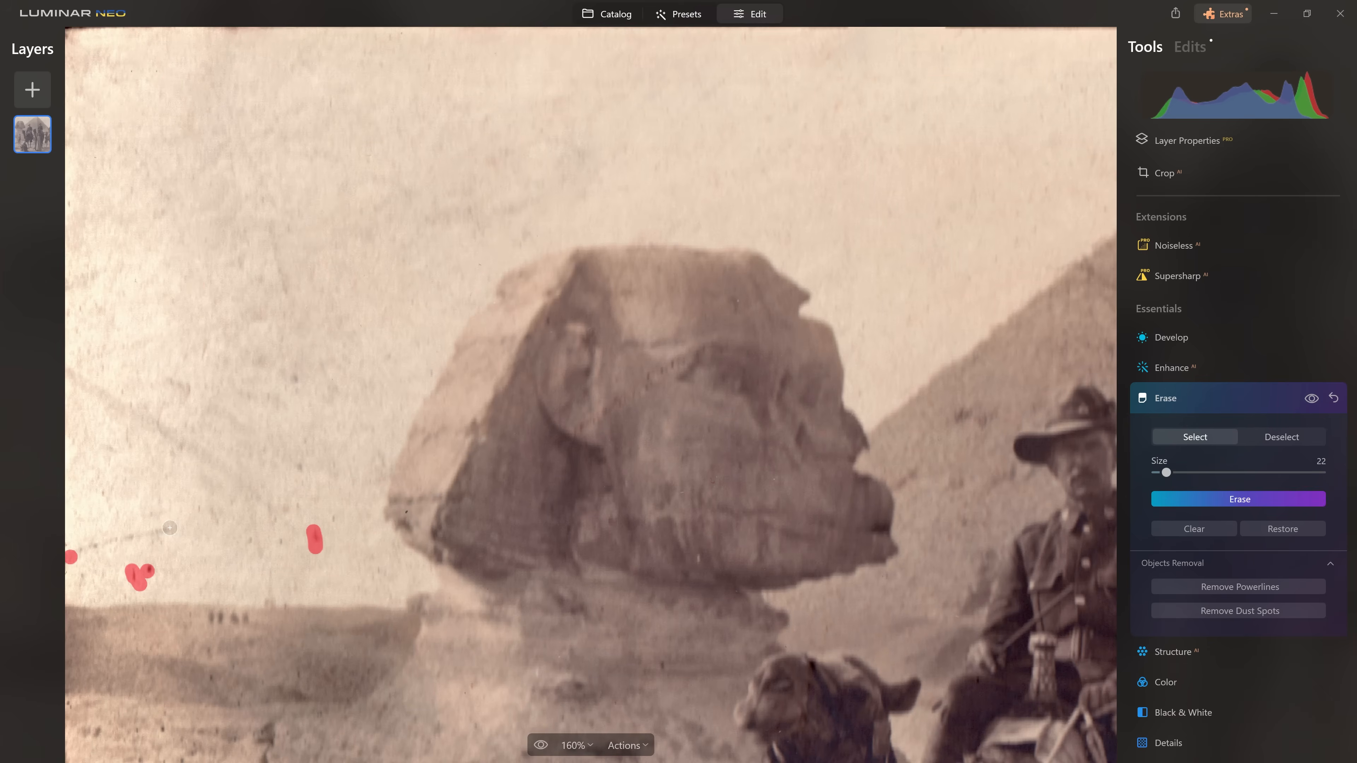
pyautogui.moveTo(70, 558); pyautogui.dragTo(169, 529)
pyautogui.moveTo(170, 385); pyautogui.dragTo(186, 394)
pyautogui.scroll(-3, 185, 393)
pyautogui.click(209, 248)
pyautogui.click(626, 269)
pyautogui.moveTo(648, 266); pyautogui.dragTo(640, 276)
pyautogui.click(1237, 493)
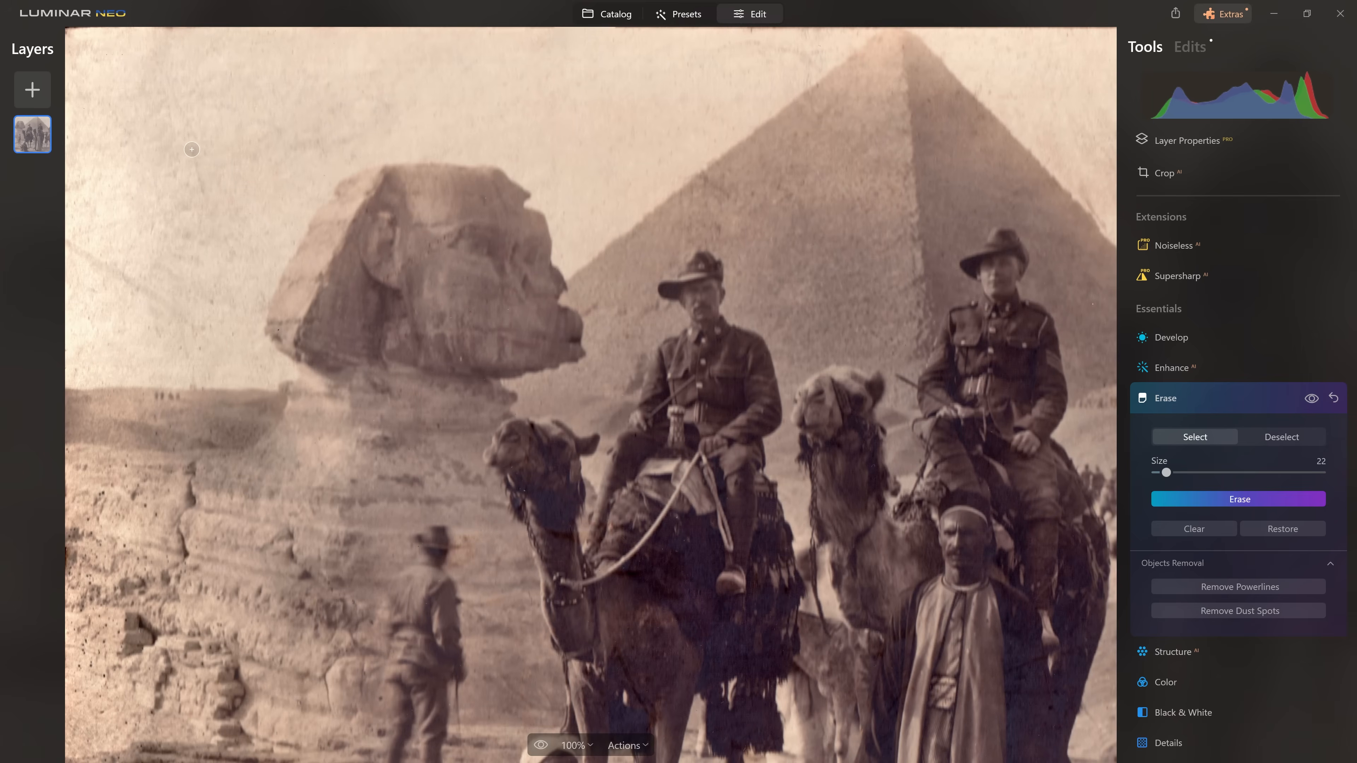
# Erase the long faint scratch in the sky behind the Sphinx's head with one straight stroke at brush size 34.
pyautogui.scroll(5, 199, 188)
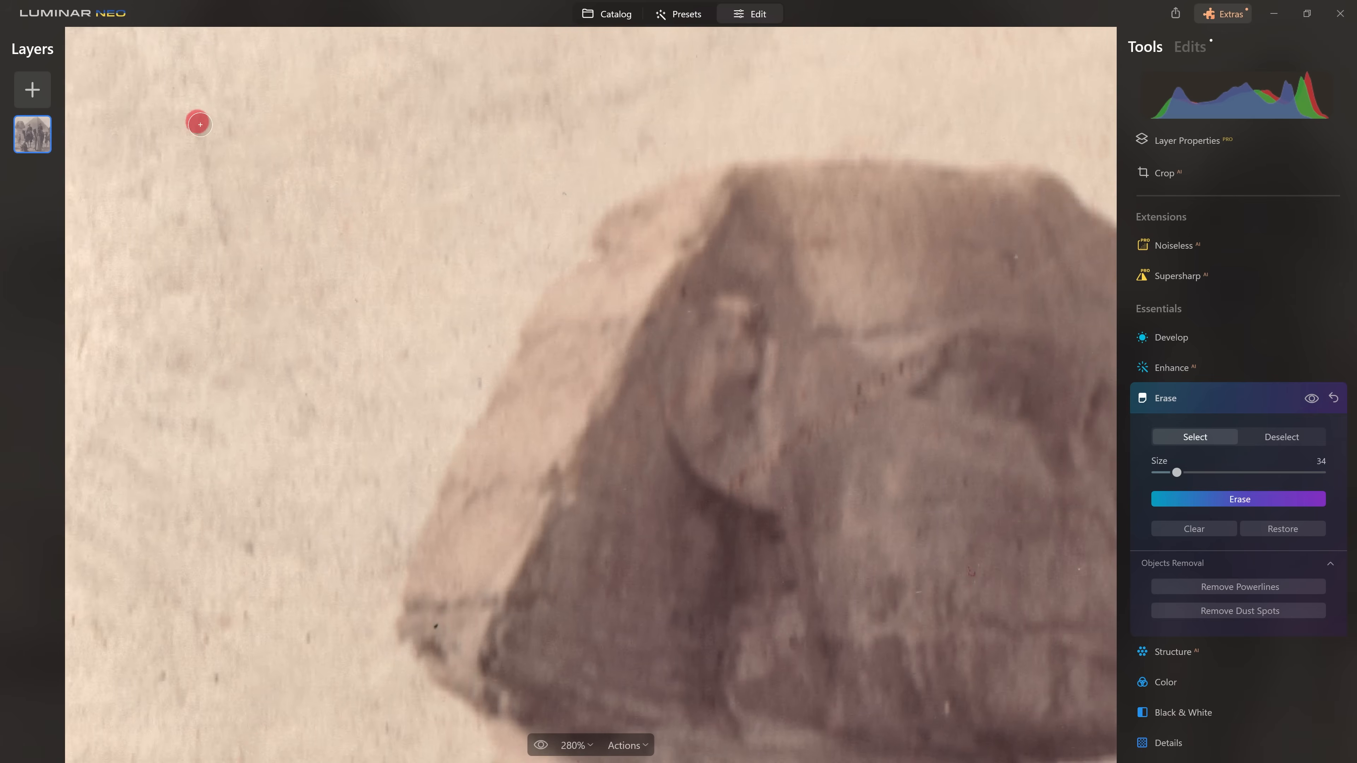
pyautogui.keyDown('shift'); pyautogui.click(222, 243); pyautogui.keyUp('shift')
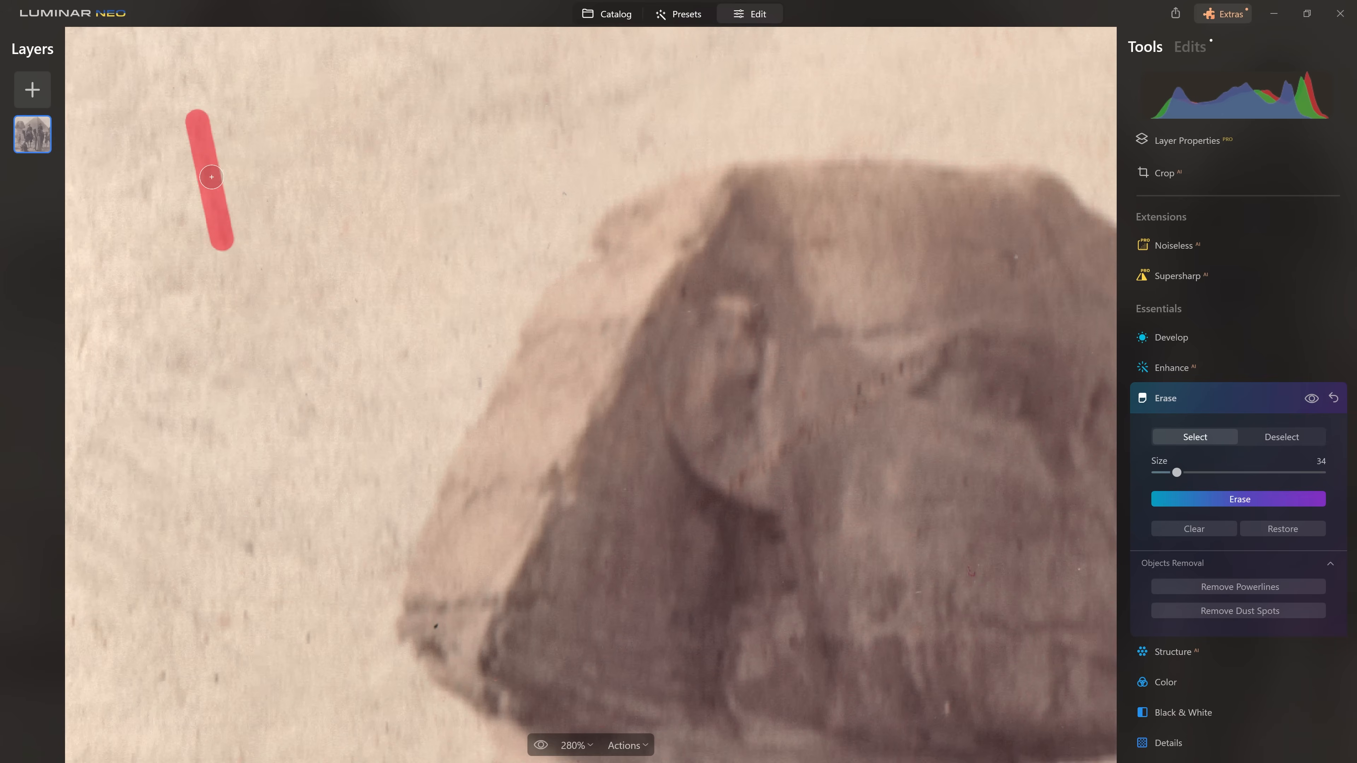
pyautogui.click(1243, 496)
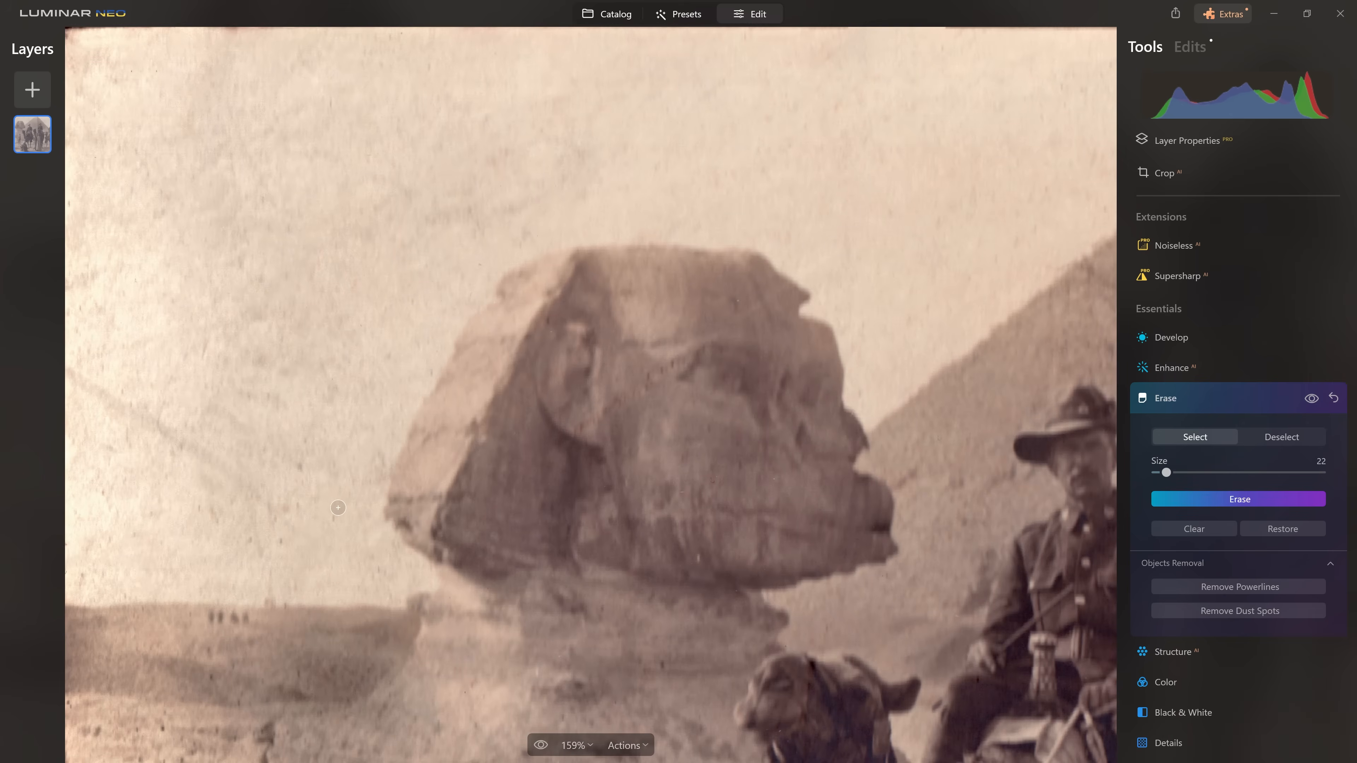
# Mark the dark specks on the Sphinx's cheek and neck, the horizon and the ground behind it with brush size 10.
pyautogui.click(327, 515)
pyautogui.click(281, 539)
pyautogui.click(242, 539)
pyautogui.click(212, 515)
pyautogui.click(200, 507)
pyautogui.click(300, 467)
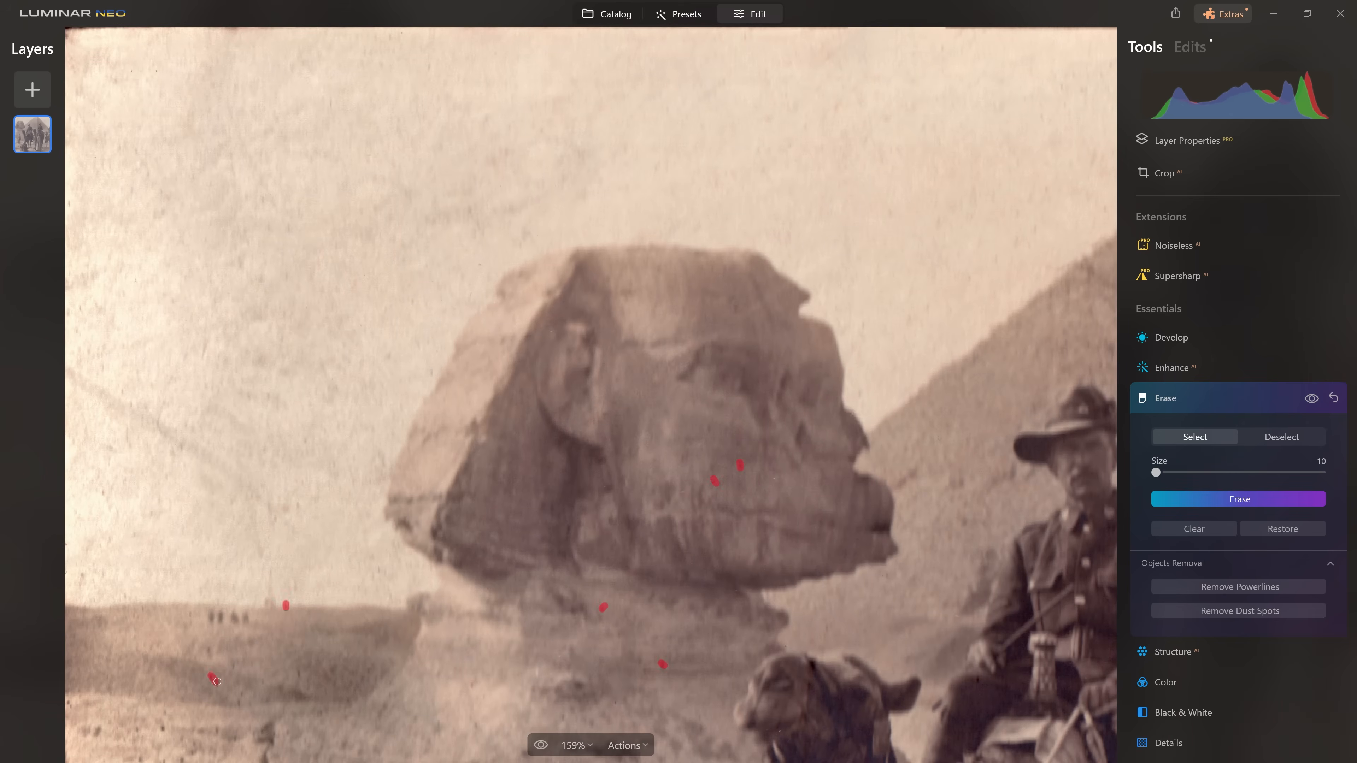
# Mark the specks on the sandy ground near the photo's edge behind the seated man, and erase all marked spots.
pyautogui.scroll(-3, 218, 681)
pyautogui.moveTo(117, 605); pyautogui.dragTo(127, 598)
pyautogui.click(163, 557)
pyautogui.scroll(-4, 106, 744)
pyautogui.scroll(-4, 610, 666)
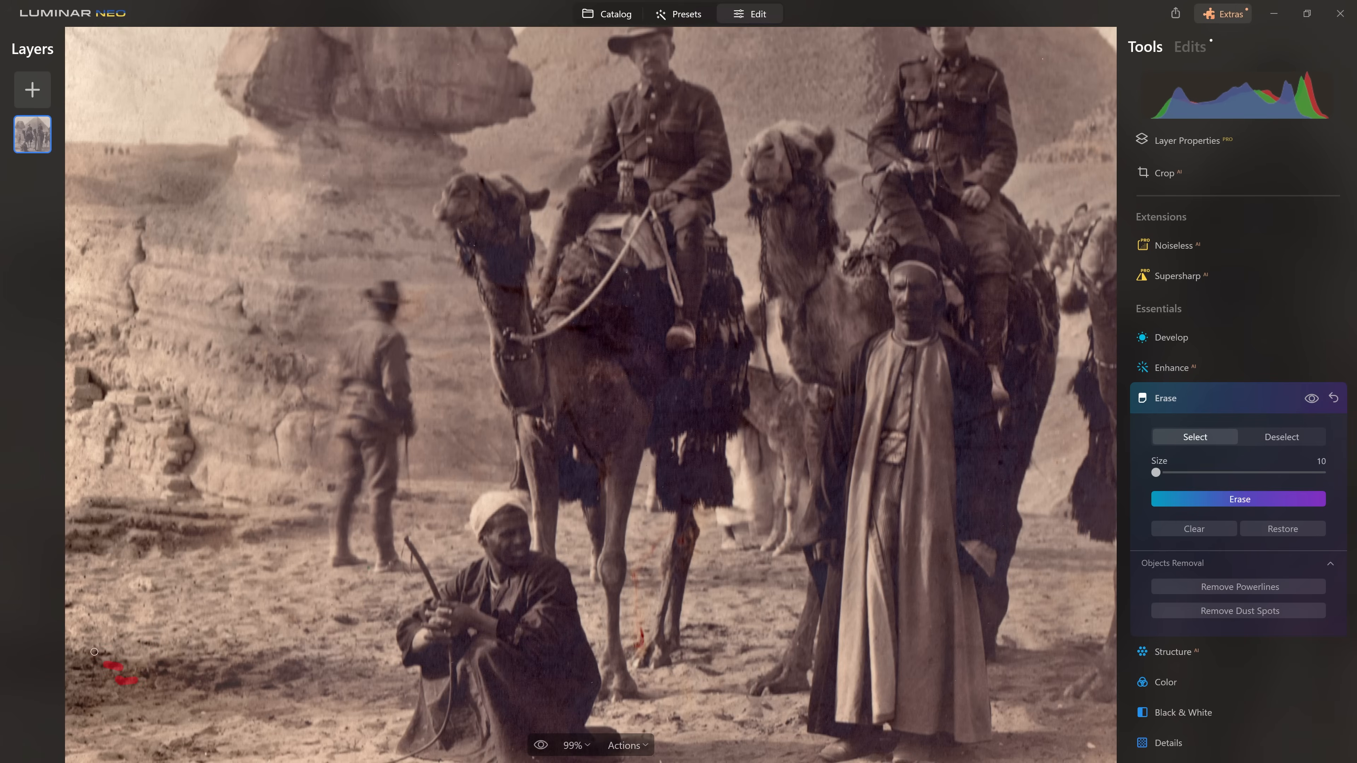
pyautogui.click(1226, 503)
# Erase the orange stains on and beside the first camel's legs with brush size 10.
pyautogui.moveTo(633, 569); pyautogui.dragTo(635, 587)
pyautogui.moveTo(668, 535); pyautogui.dragTo(644, 565)
pyautogui.click(1234, 500)
pyautogui.moveTo(644, 561); pyautogui.dragTo(636, 579)
pyautogui.click(1234, 500)
pyautogui.scroll(-3, 481, 534)
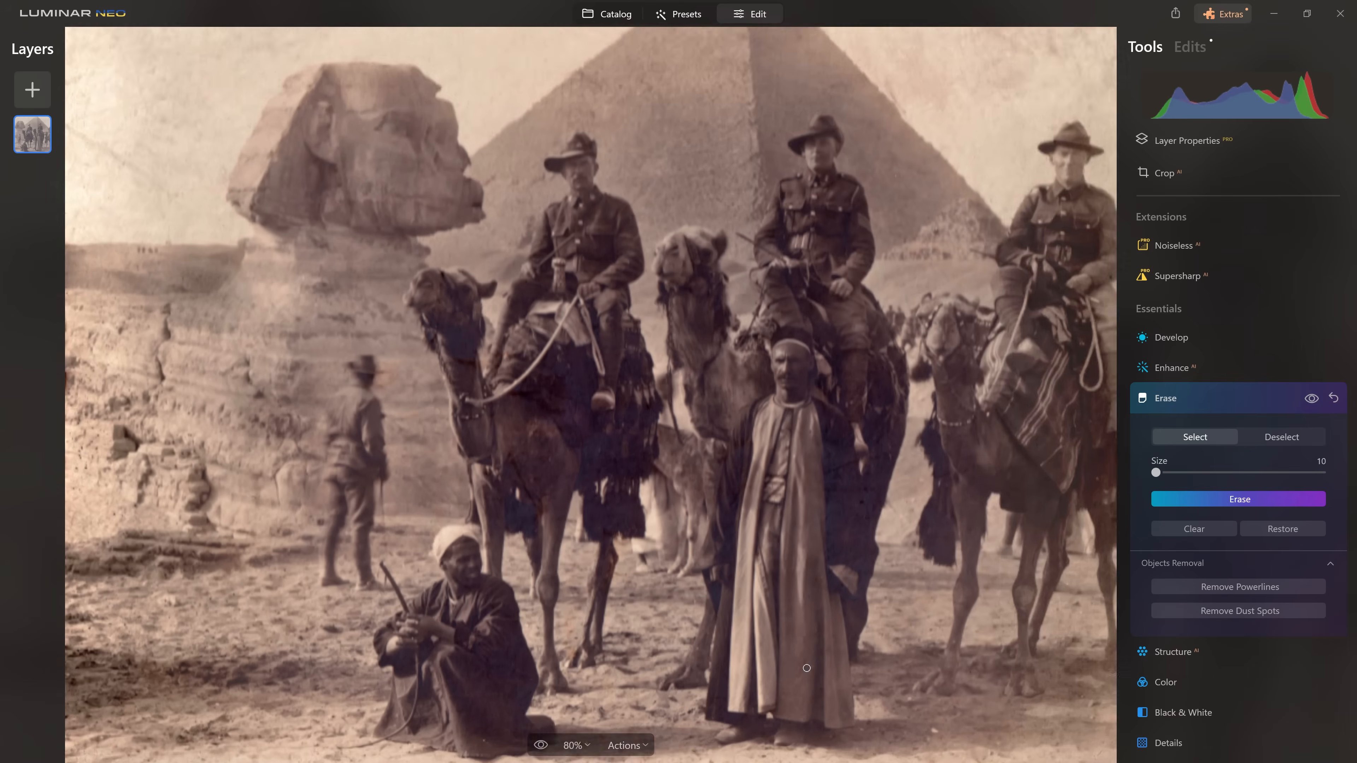
# Erase the blemishes on the ground near the photo's edge behind the last camel.
pyautogui.scroll(3, 1057, 508)
pyautogui.moveTo(1080, 495); pyautogui.dragTo(1107, 483)
pyautogui.moveTo(1098, 579)
pyautogui.mouseDown()
pyautogui.moveTo(1094, 599)
pyautogui.moveTo(1044, 574)
pyautogui.mouseUp()
pyautogui.click(1238, 499)
pyautogui.click(1238, 499)
# Erase the marks near the photo's edge behind the last rider and the spot between the two rear camels.
pyautogui.moveTo(1048, 292); pyautogui.dragTo(1066, 302)
pyautogui.click(1238, 499)
pyautogui.moveTo(1076, 239); pyautogui.dragTo(1086, 296)
pyautogui.click(1238, 499)
pyautogui.moveTo(1068, 198); pyautogui.dragTo(1076, 203)
pyautogui.click(1238, 500)
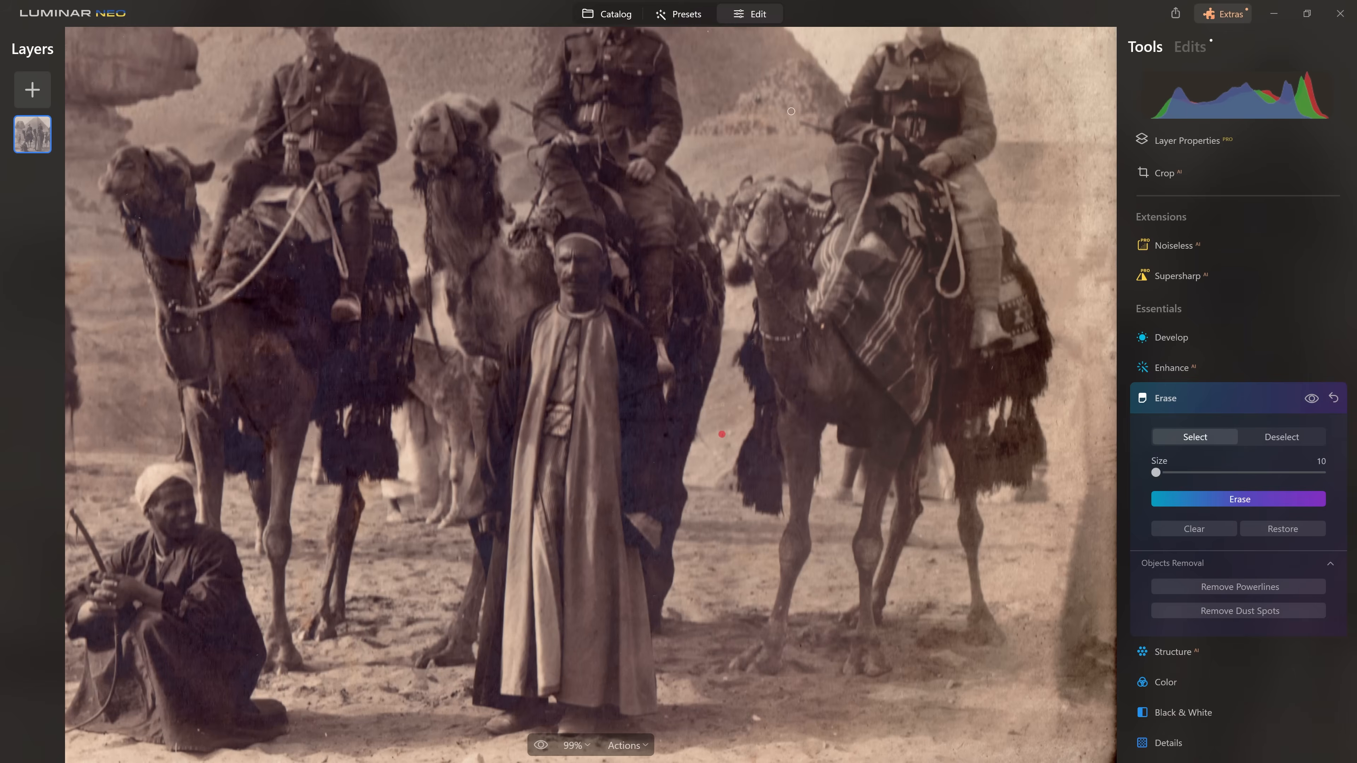
pyautogui.click(1238, 499)
# Erase the small blemishes remaining in the background around the last rider.
pyautogui.scroll(5, 767, 327)
pyautogui.moveTo(914, 254); pyautogui.dragTo(916, 265)
pyautogui.moveTo(1157, 472); pyautogui.dragTo(1166, 472)
pyautogui.moveTo(606, 34); pyautogui.dragTo(650, 118)
pyautogui.click(1239, 499)
pyautogui.scroll(-5, 614, 157)
pyautogui.click(911, 235)
pyautogui.click(1238, 499)
# Erase the larger blemishes remaining around the riders and camels with brush size 22.
pyautogui.moveTo(1156, 472); pyautogui.dragTo(1166, 473)
pyautogui.moveTo(869, 286); pyautogui.dragTo(883, 299)
pyautogui.click(1239, 499)
pyautogui.moveTo(269, 262); pyautogui.dragTo(322, 299)
pyautogui.click(1238, 499)
pyautogui.moveTo(867, 218); pyautogui.dragTo(876, 233)
pyautogui.click(1238, 499)
pyautogui.scroll(5, 560, 692)
pyautogui.moveTo(312, 433); pyautogui.dragTo(599, 380)
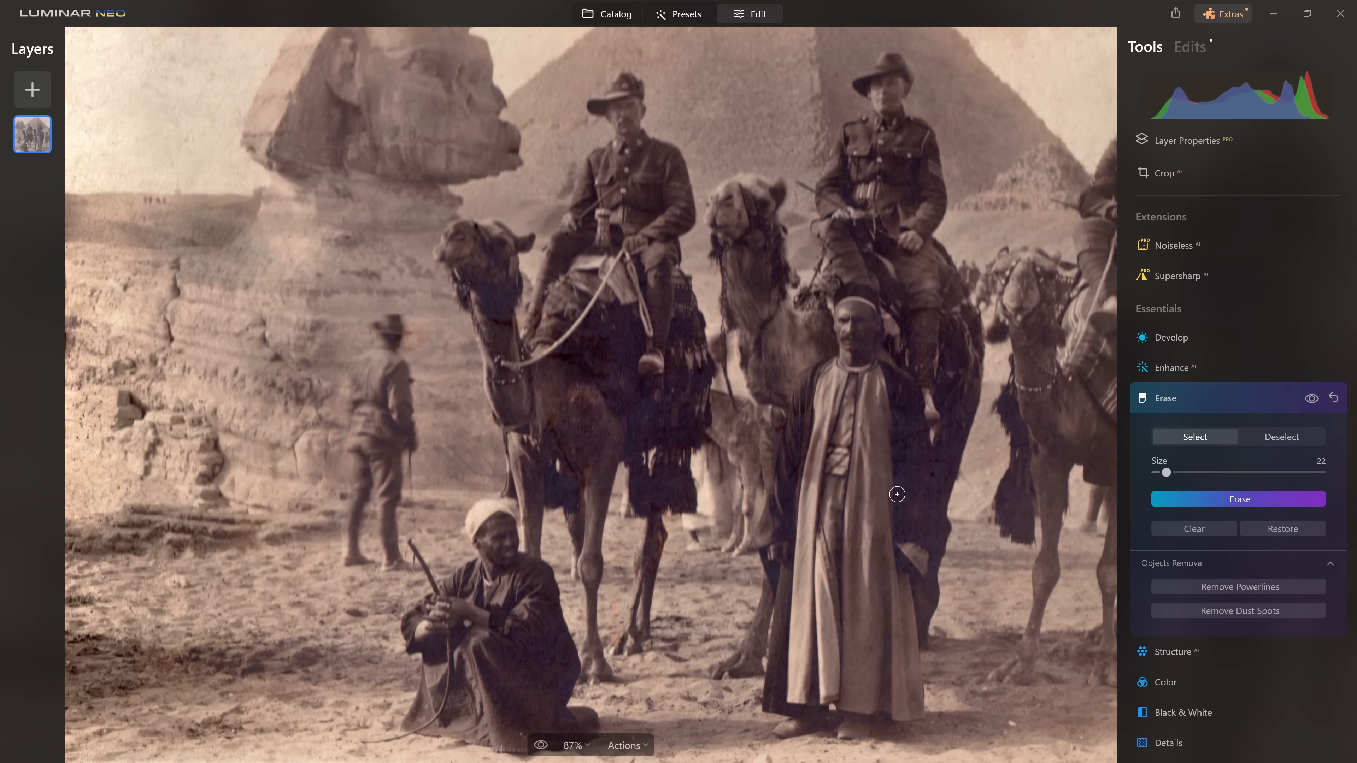
# Erase the streaks in the sky between the large pyramid's slope and the photo's far edge.
pyautogui.scroll(-3, 908, 467)
pyautogui.moveTo(799, 119); pyautogui.dragTo(841, 177)
pyautogui.click(1238, 500)
pyautogui.moveTo(878, 92); pyautogui.dragTo(918, 135)
pyautogui.click(1239, 499)
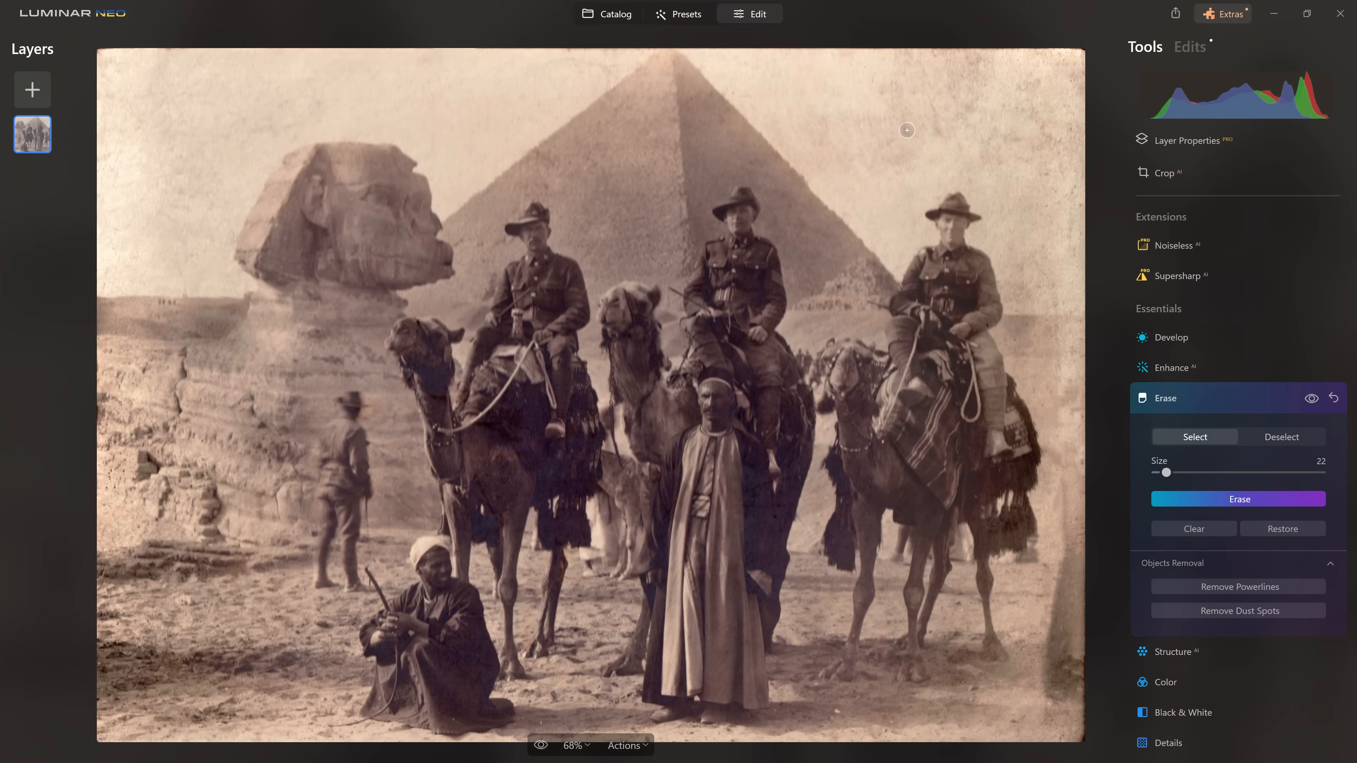
# Erase the spots in the sky above the last rider and one more small mark nearby.
pyautogui.click(907, 130)
pyautogui.click(938, 133)
pyautogui.click(1238, 499)
pyautogui.scroll(3, 946, 122)
pyautogui.moveTo(599, 33); pyautogui.dragTo(614, 48)
pyautogui.click(1238, 499)
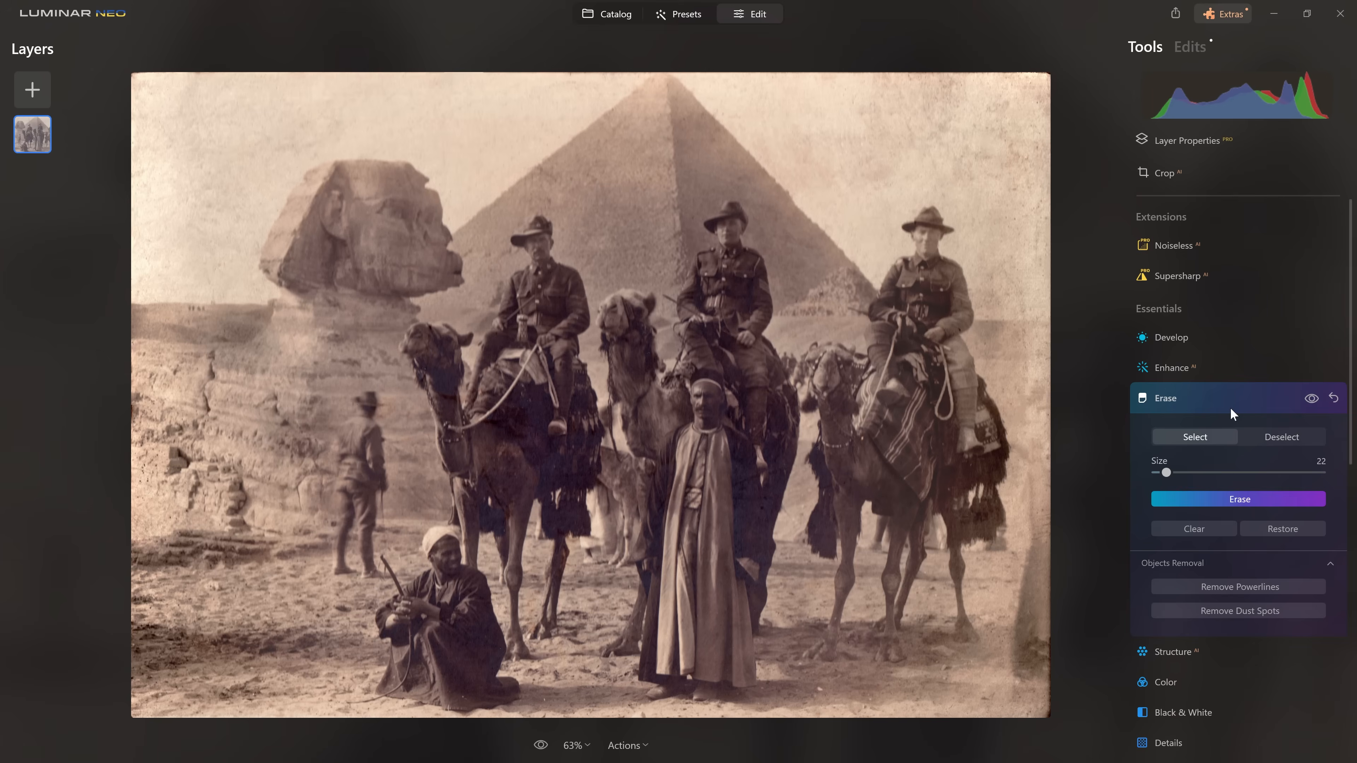
# Leave the Erase tool and open the Clone tool.
pyautogui.click(1229, 409)
pyautogui.scroll(-8, 1244, 412)
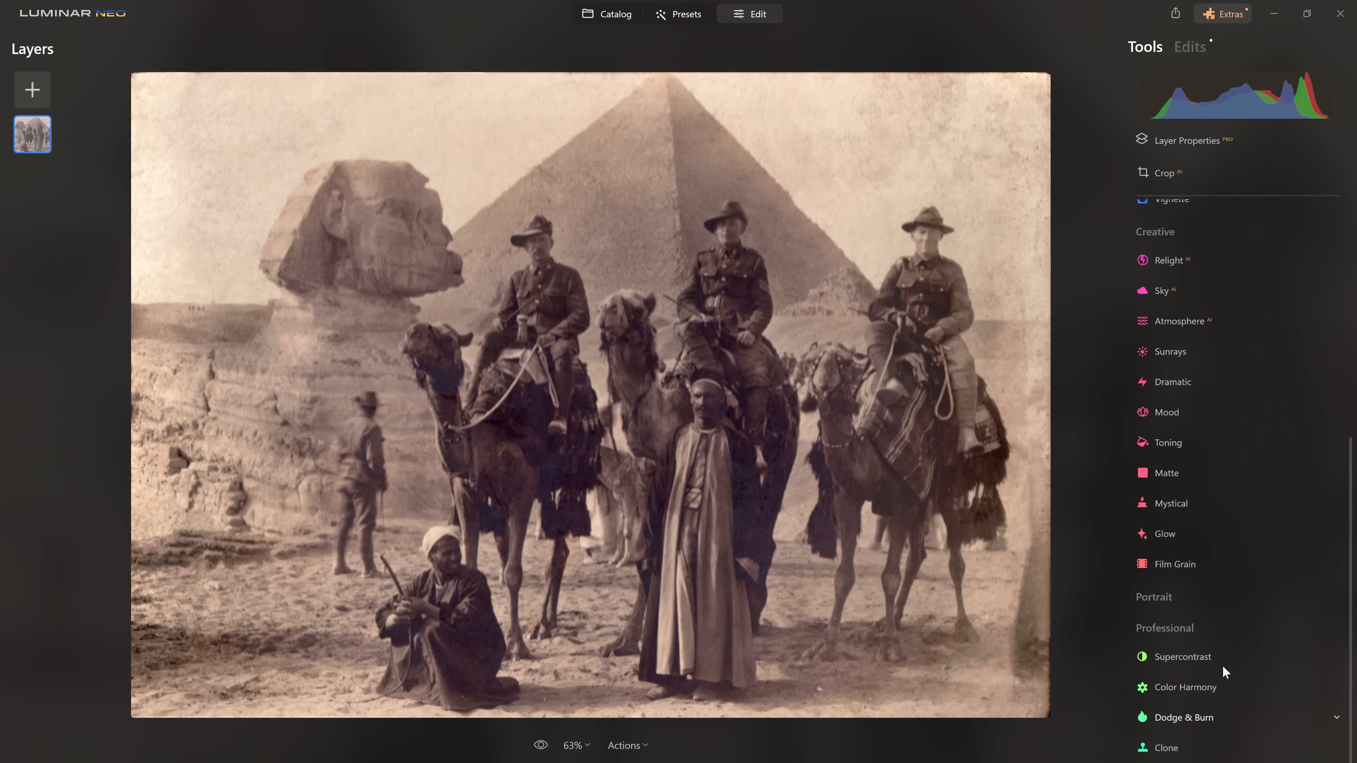
pyautogui.click(1167, 749)
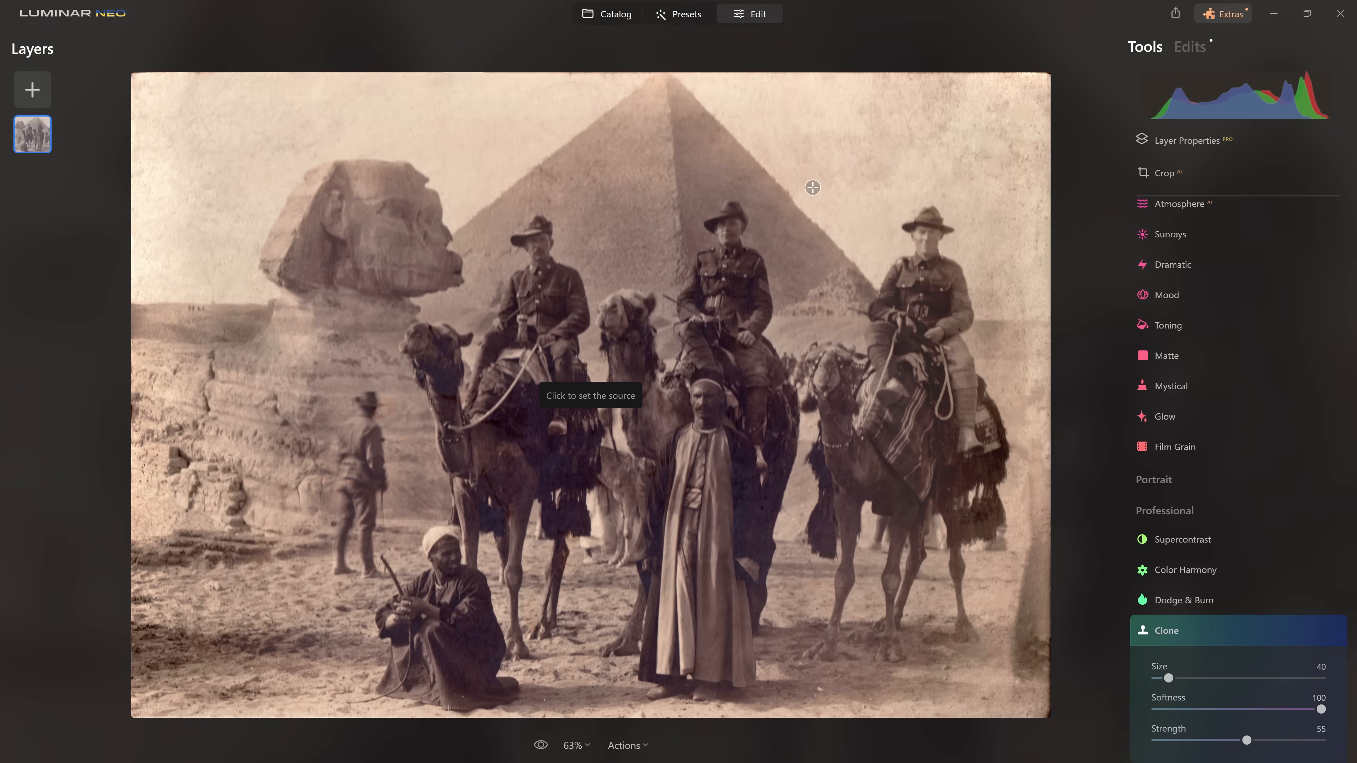
# Try cloning the middle rider's head into the empty sky beside the pyramid, raising the strength to 100.
pyautogui.click(725, 231)
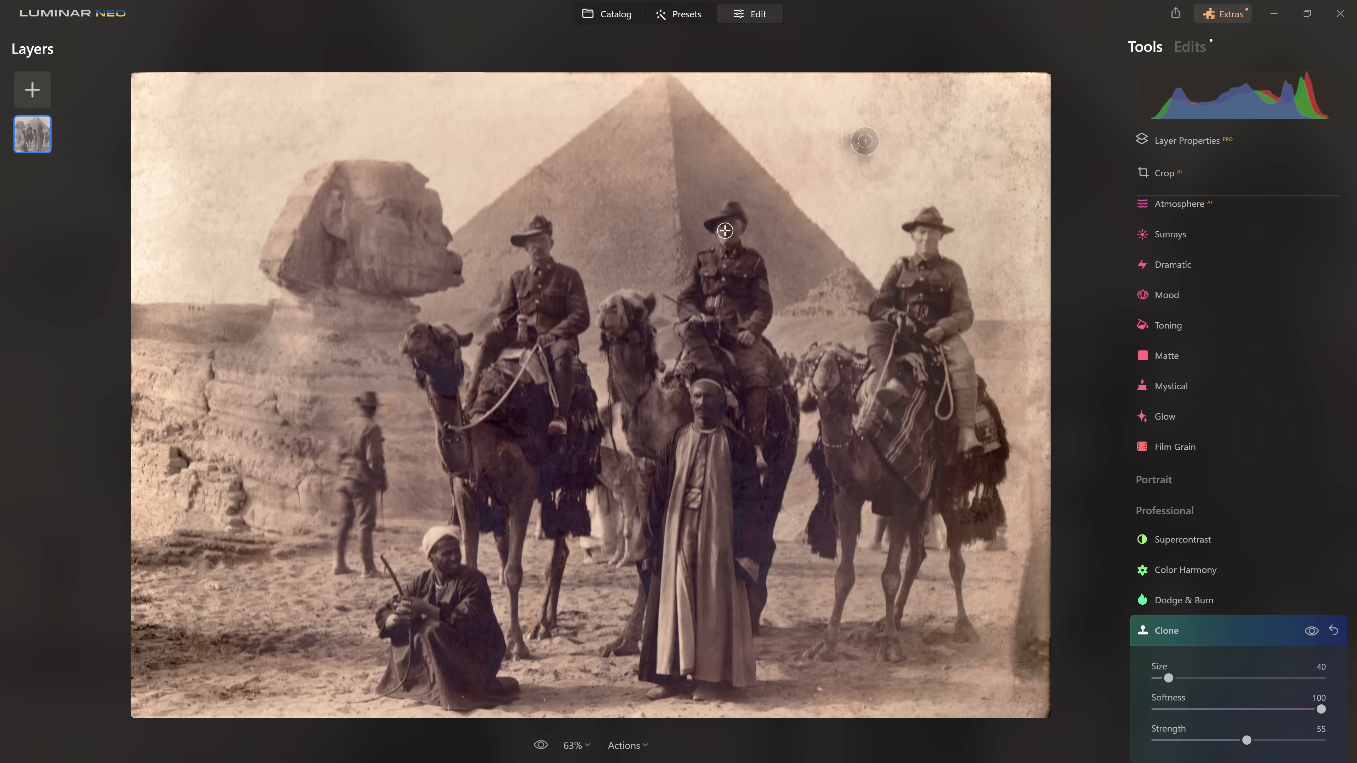
pyautogui.moveTo(893, 138)
pyautogui.mouseDown()
pyautogui.moveTo(895, 113)
pyautogui.moveTo(884, 134)
pyautogui.moveTo(908, 125)
pyautogui.moveTo(893, 131)
pyautogui.mouseUp()
pyautogui.keyDown('alt'); pyautogui.click(739, 223); pyautogui.keyUp('alt')
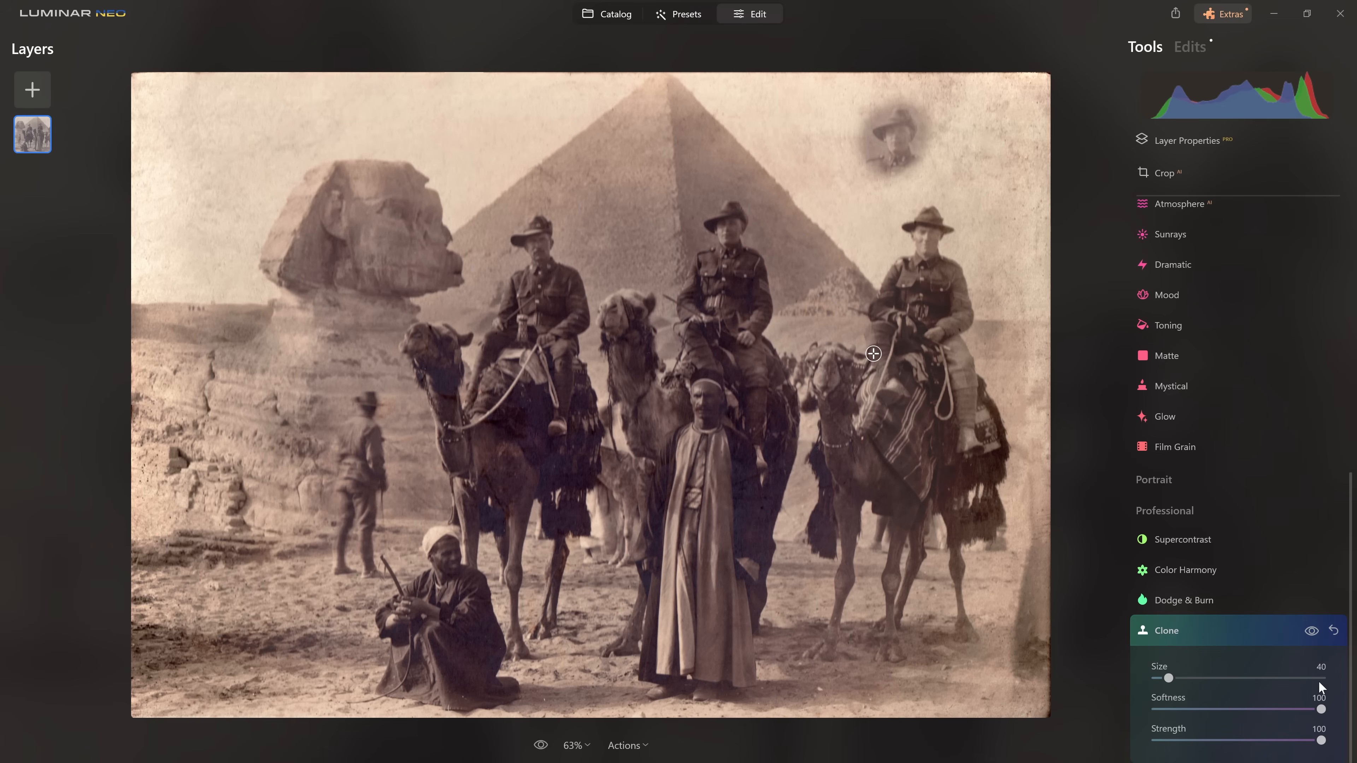
pyautogui.moveTo(901, 121)
pyautogui.mouseDown()
pyautogui.moveTo(890, 119)
pyautogui.moveTo(899, 175)
pyautogui.mouseUp()
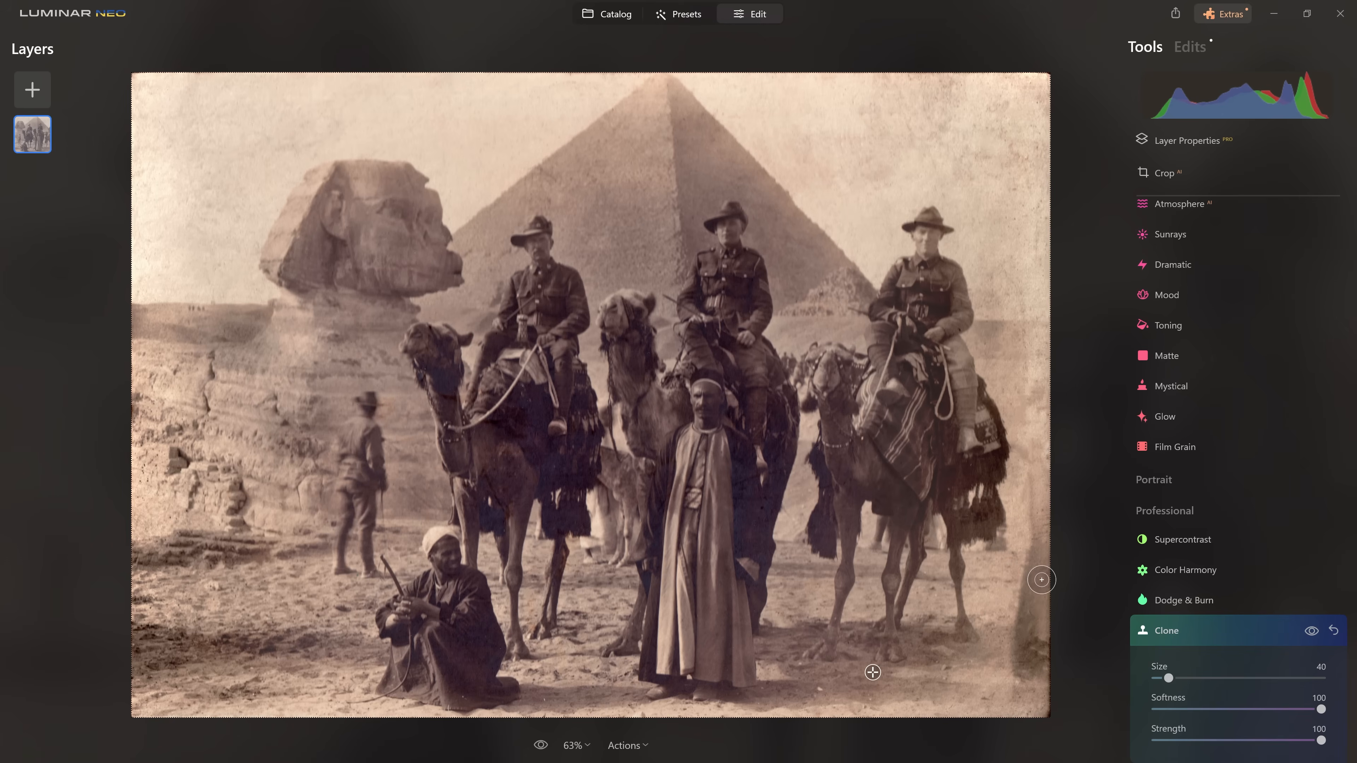
# Clone clean sand over the dark stain along the photo's far edge behind the last camel, setting size 28 and strength 46.
pyautogui.scroll(1, 1026, 596)
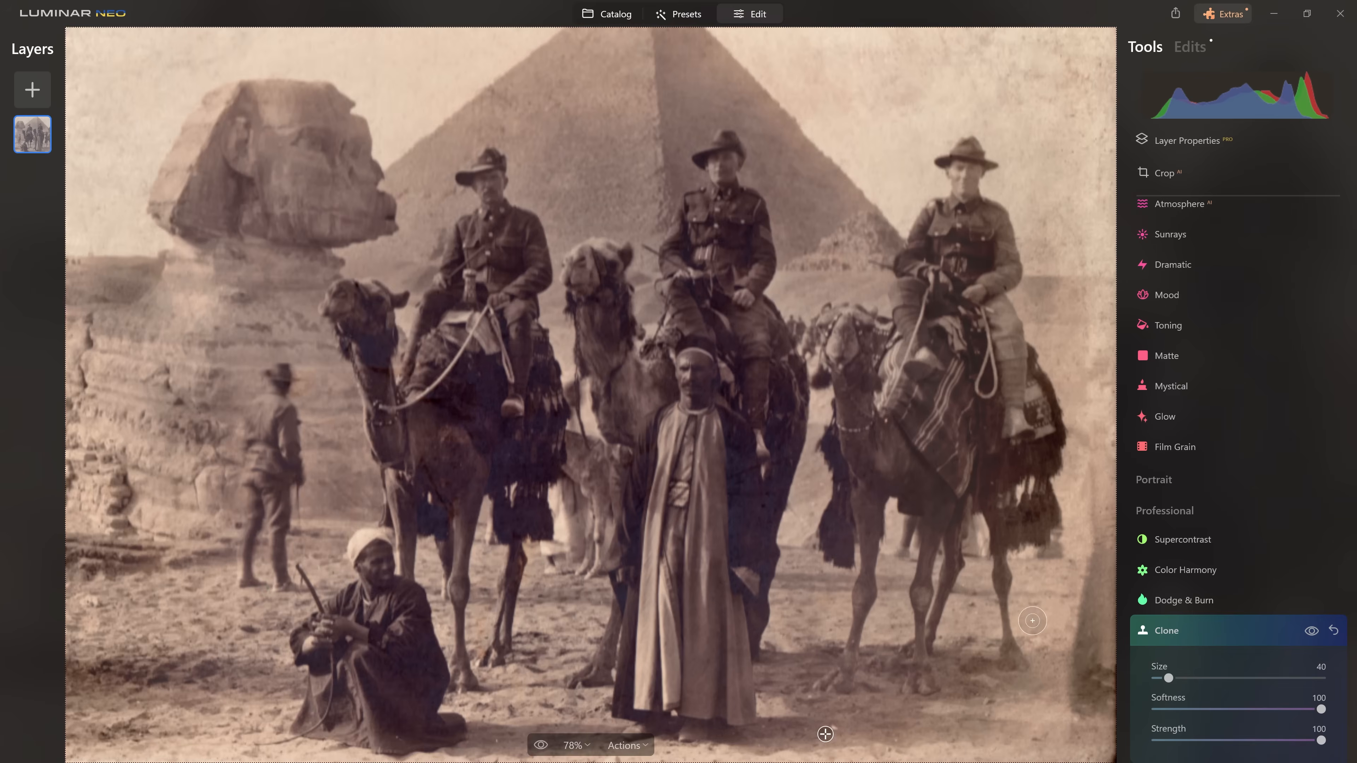
pyautogui.scroll(6, 1031, 594)
pyautogui.scroll(-8, 1027, 567)
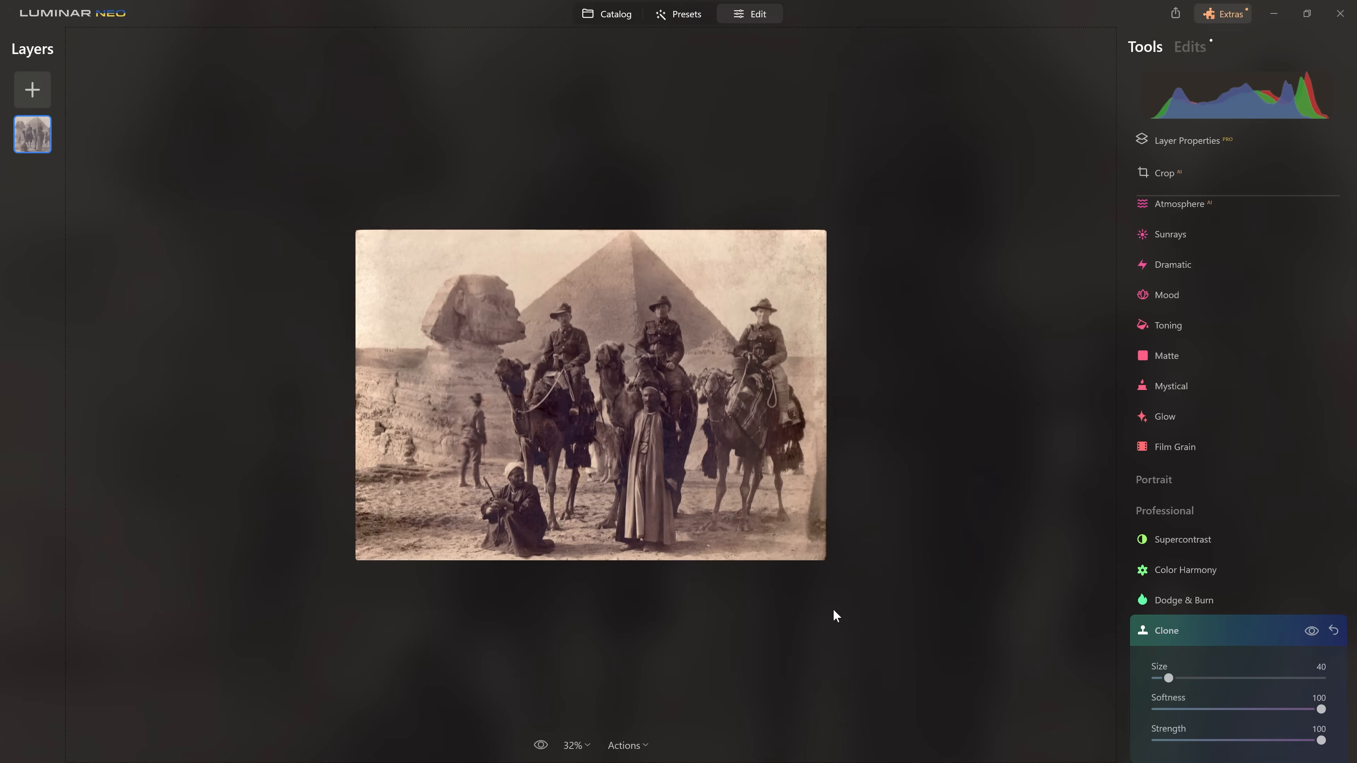
pyautogui.scroll(2, 836, 614)
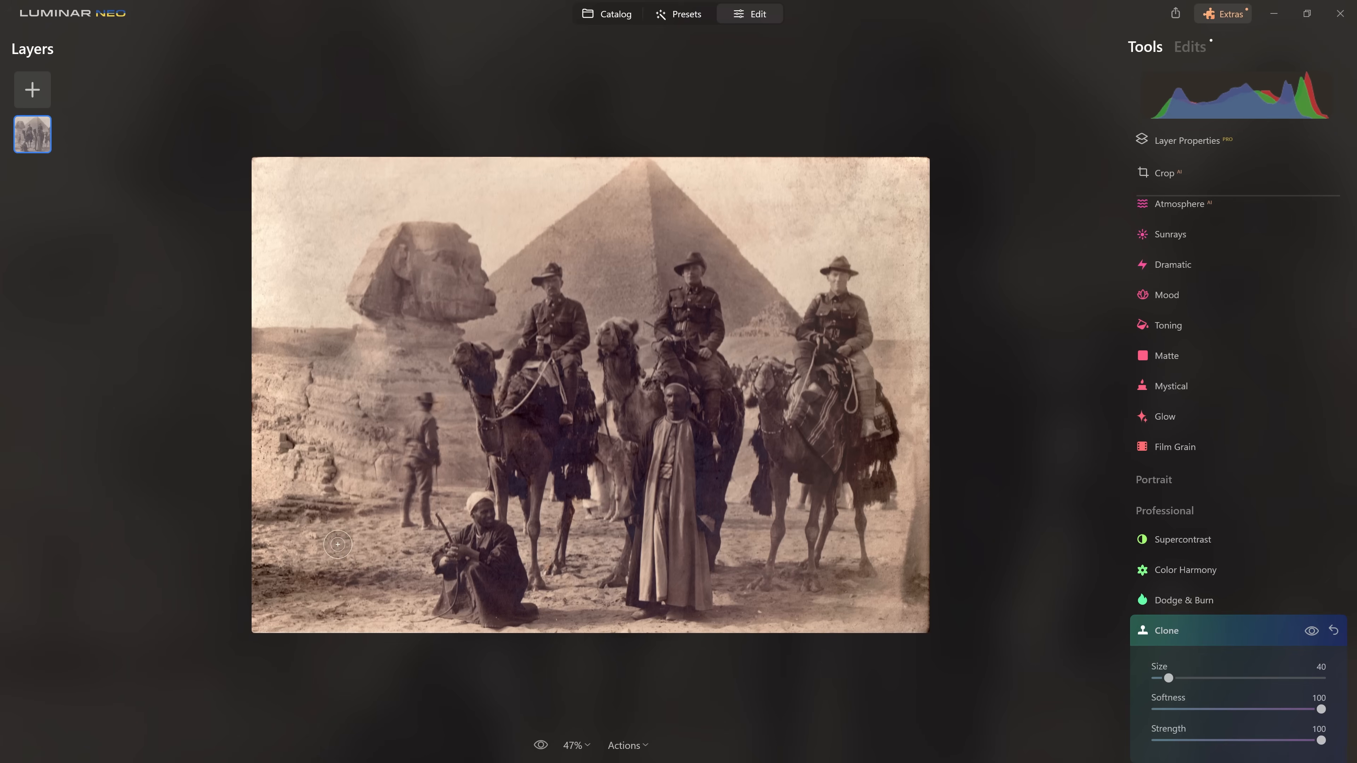
pyautogui.press('alt')
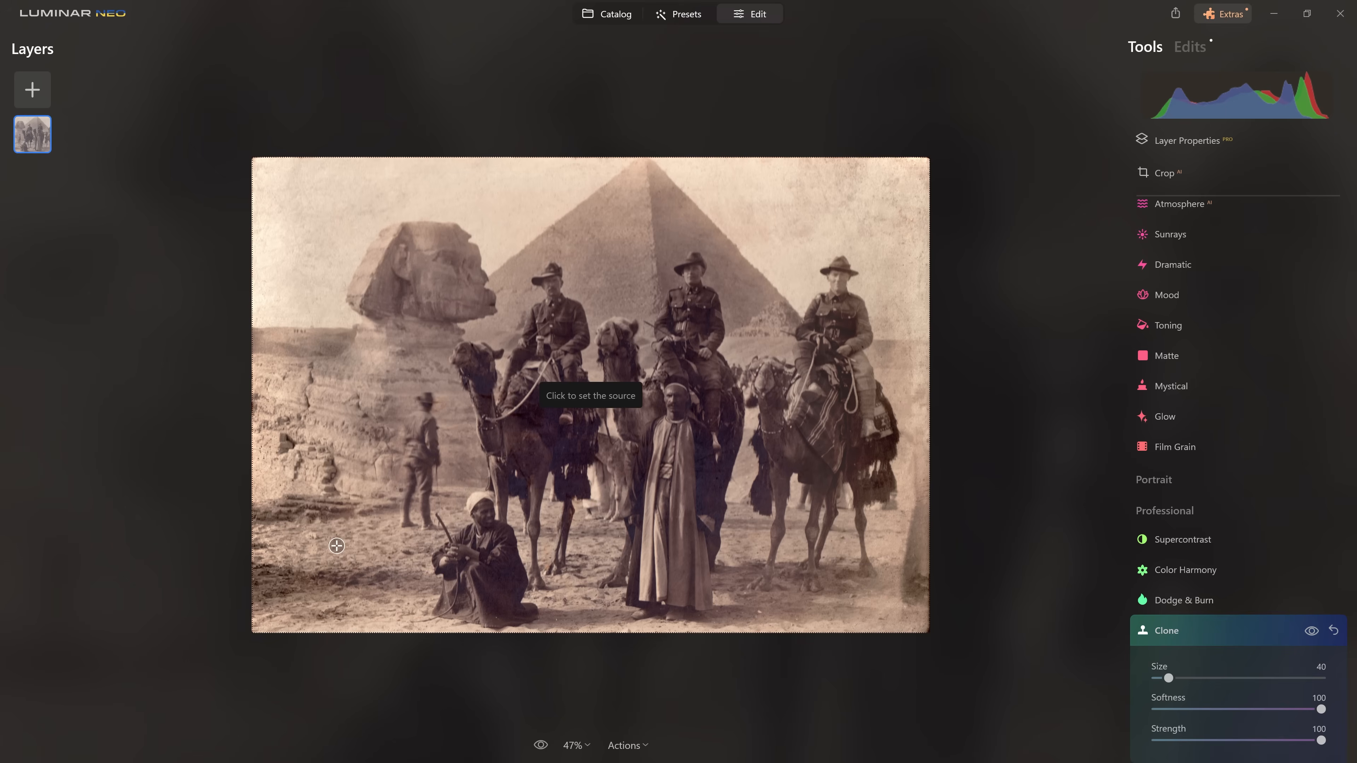
pyautogui.keyDown('alt'); pyautogui.click(334, 545); pyautogui.keyUp('alt')
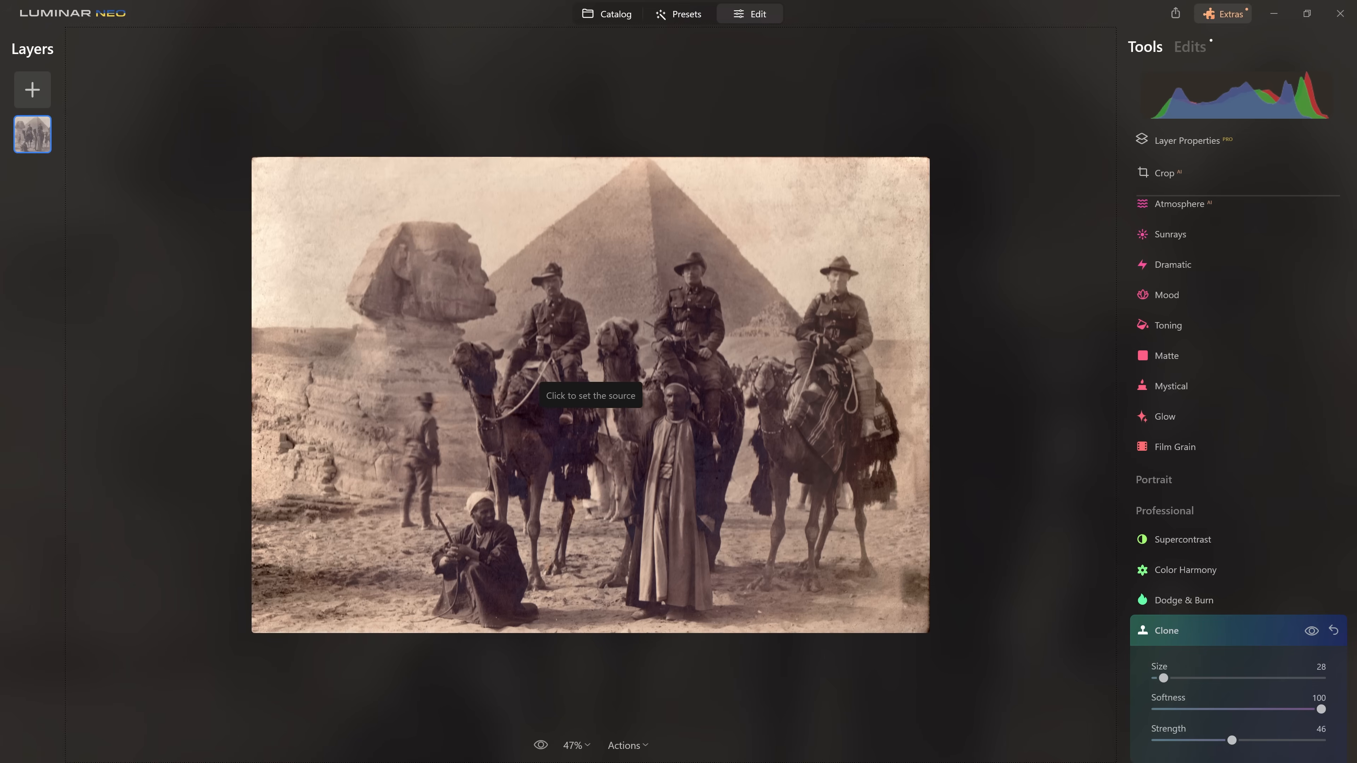
# Clone sand from beside the seated man over the remaining dark patch near the photo's far lower corner.
pyautogui.click(272, 583)
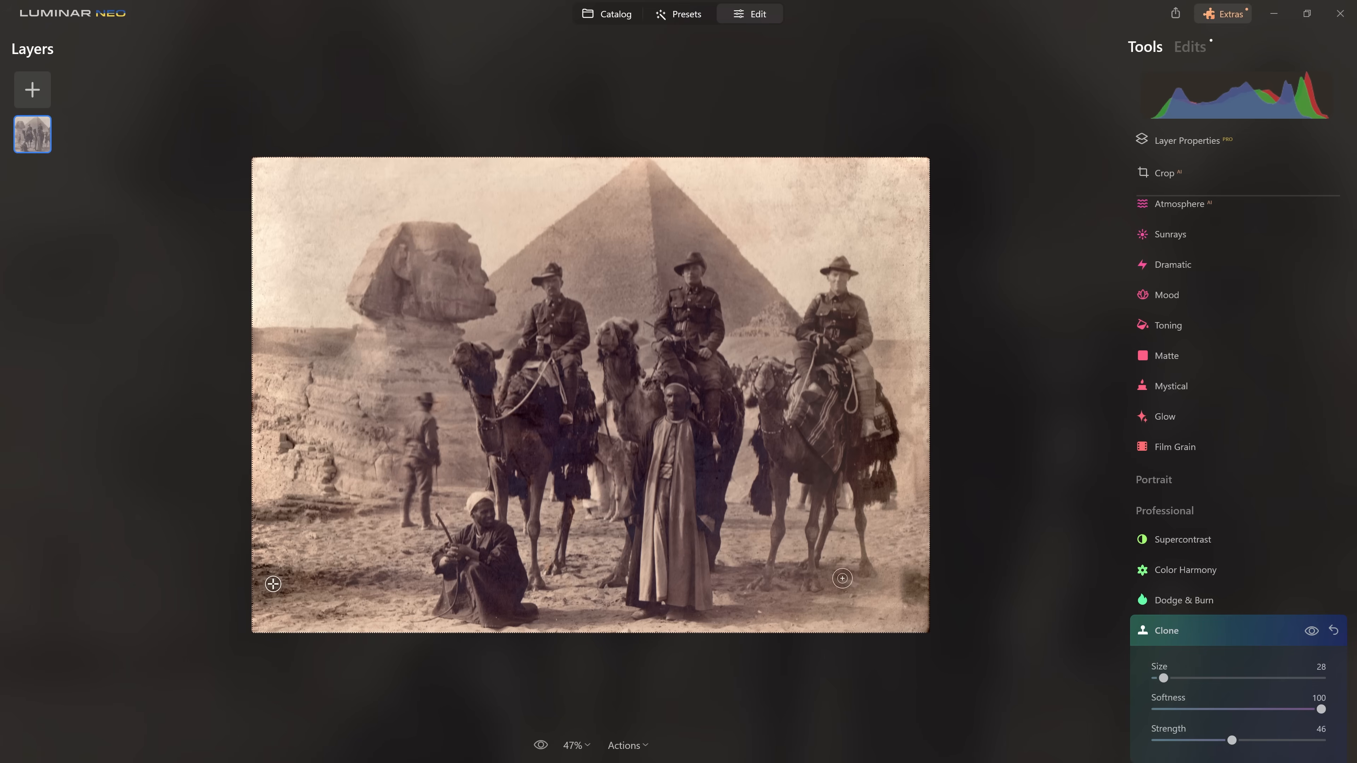
pyautogui.keyDown('alt'); pyautogui.click(297, 588); pyautogui.keyUp('alt')
pyautogui.moveTo(876, 589); pyautogui.dragTo(910, 585)
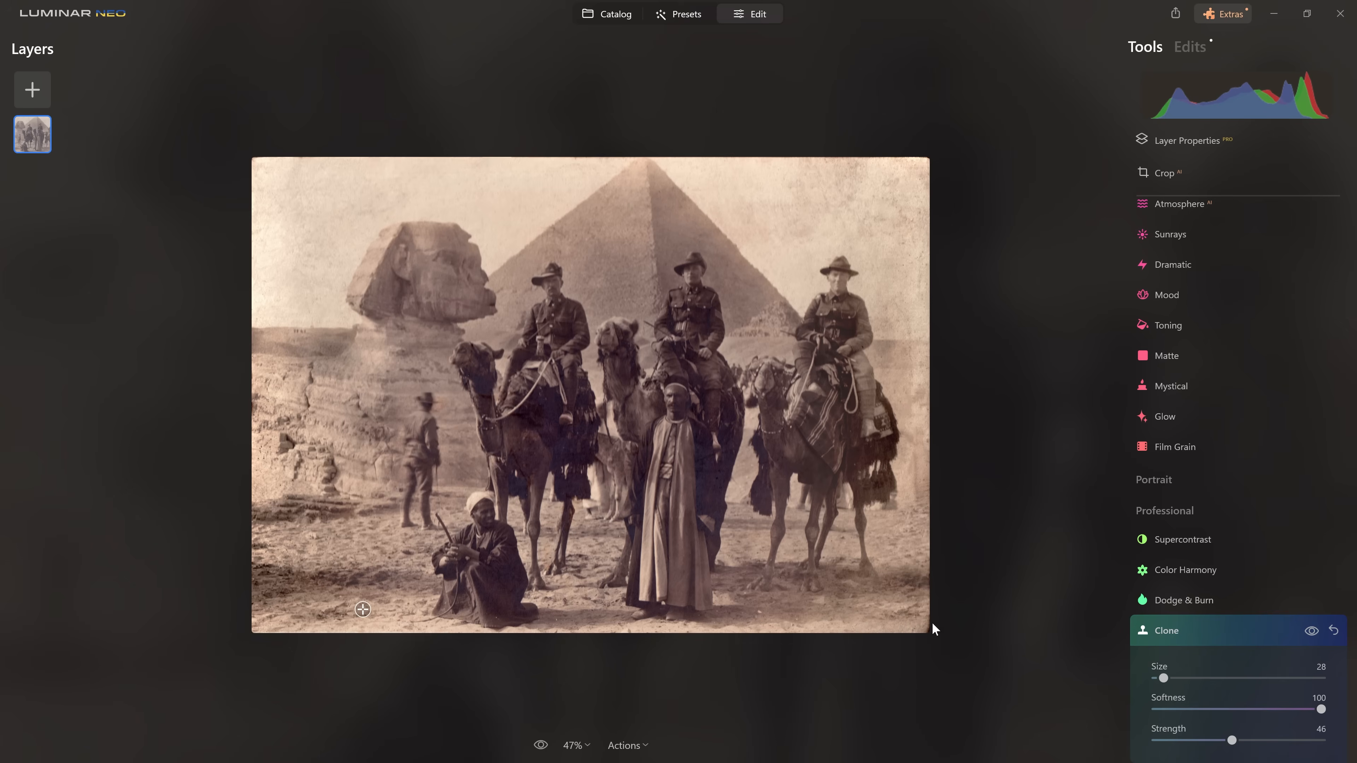
# Clone lighter sand over the marks along the photo's lower edge beside the seated man, using brush size 28.
pyautogui.press('alt')
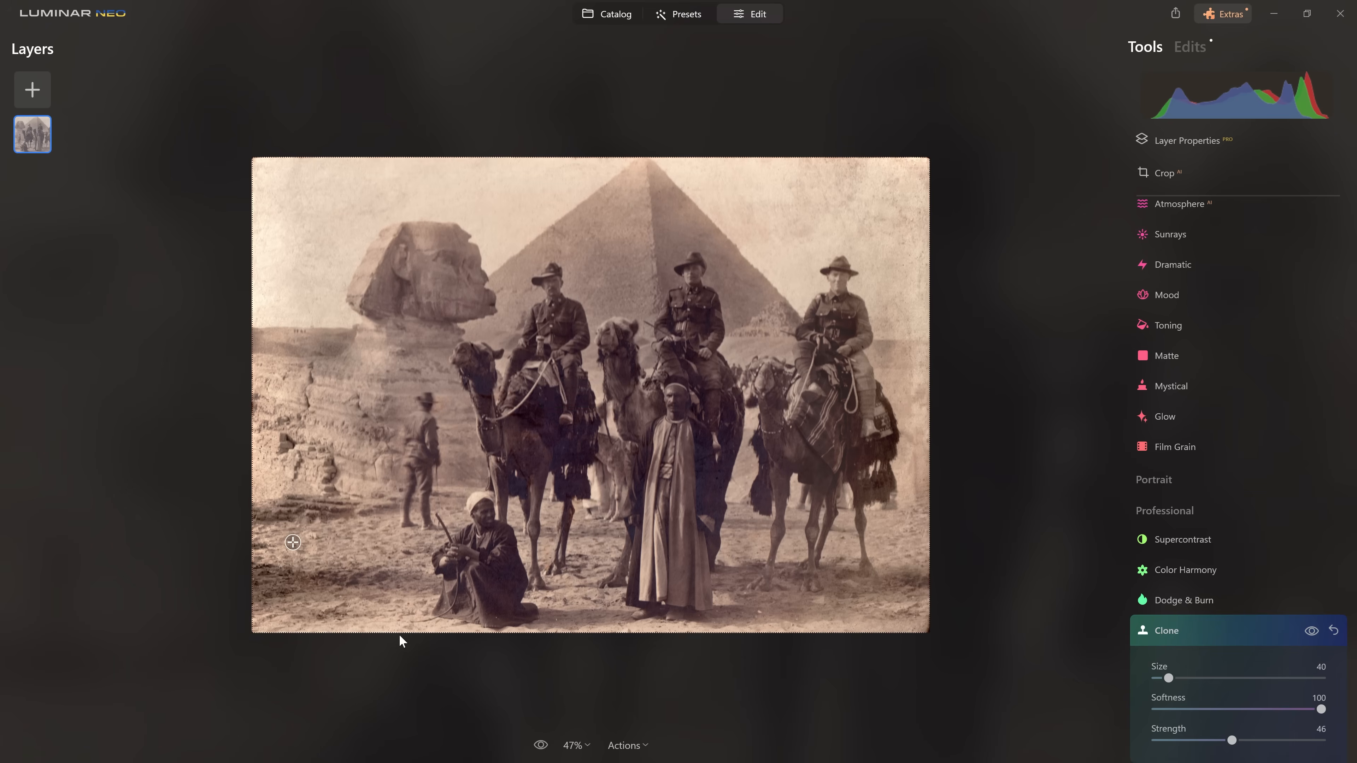
pyautogui.moveTo(325, 616)
pyautogui.mouseDown()
pyautogui.moveTo(357, 631)
pyautogui.moveTo(406, 624)
pyautogui.mouseUp()
pyautogui.scroll(-3, 408, 628)
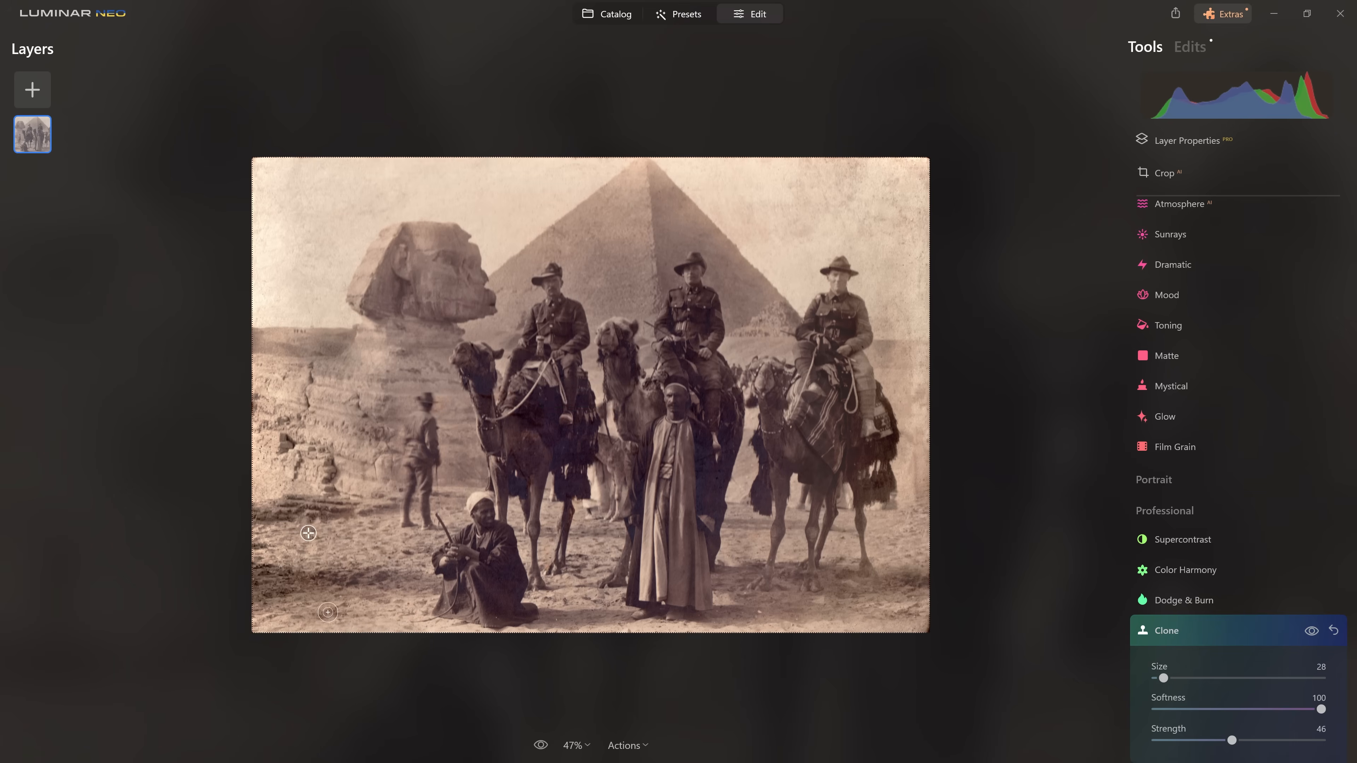
pyautogui.keyDown('alt'); pyautogui.click(300, 546); pyautogui.keyUp('alt')
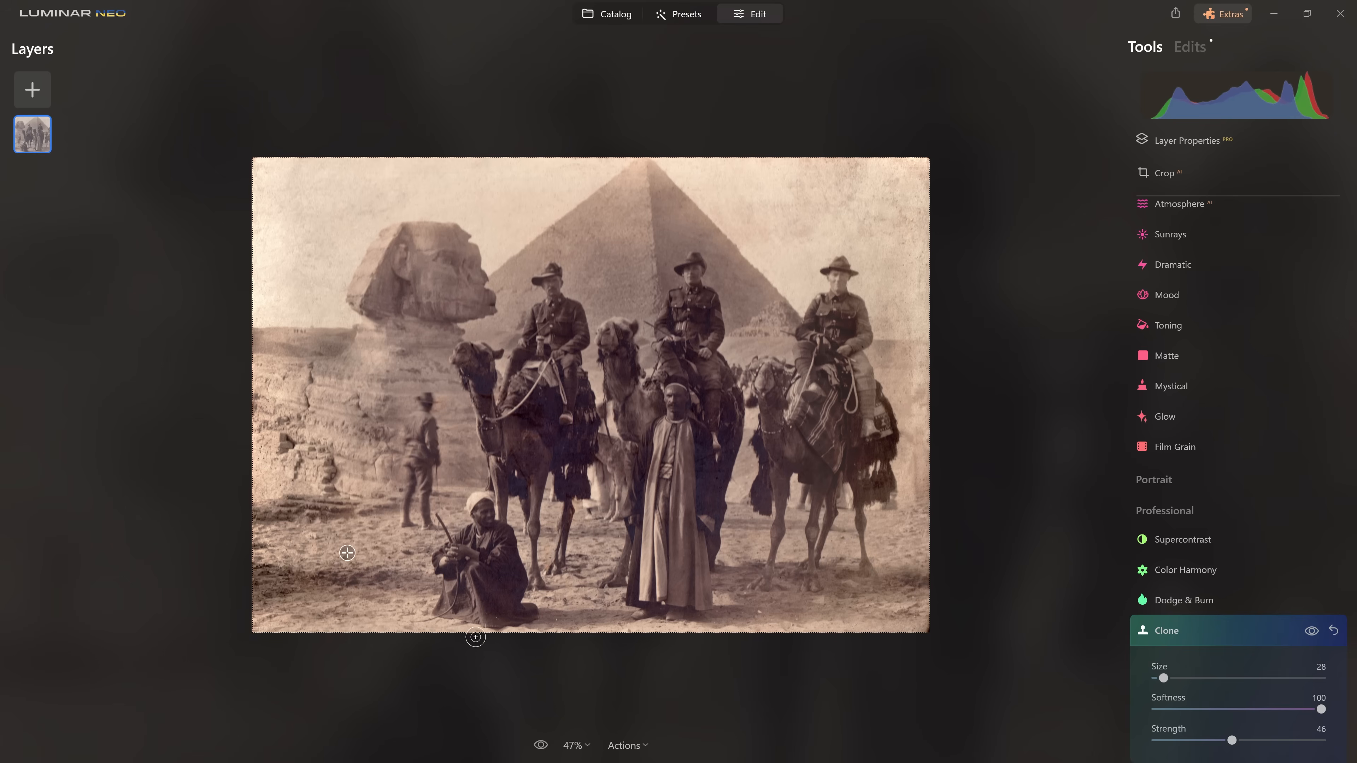
pyautogui.press('alt')
pyautogui.press('alt')
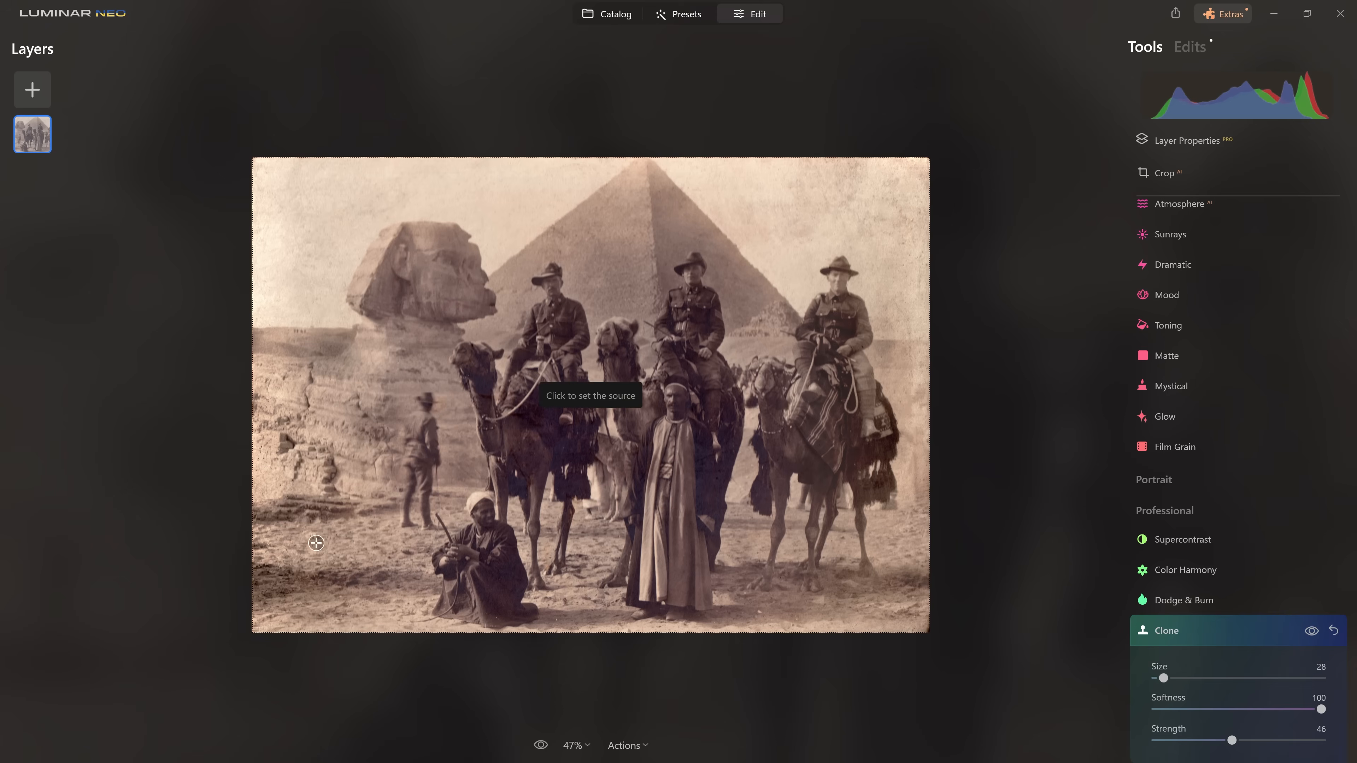
pyautogui.keyDown('alt'); pyautogui.click(311, 546); pyautogui.keyUp('alt')
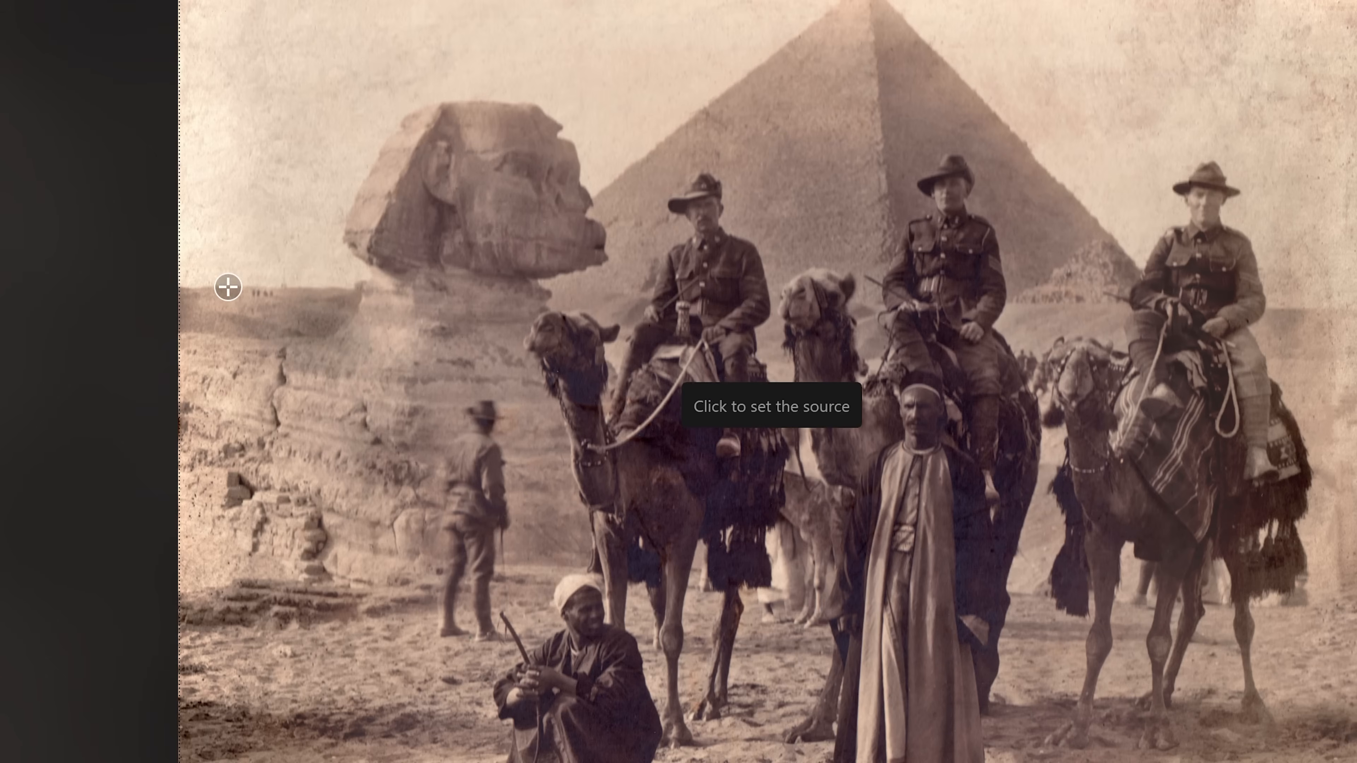
# Set the horizon behind the Sphinx as the clone source and enlarge the brush to size 160.
pyautogui.keyDown('alt'); pyautogui.click(281, 329); pyautogui.keyUp('alt')
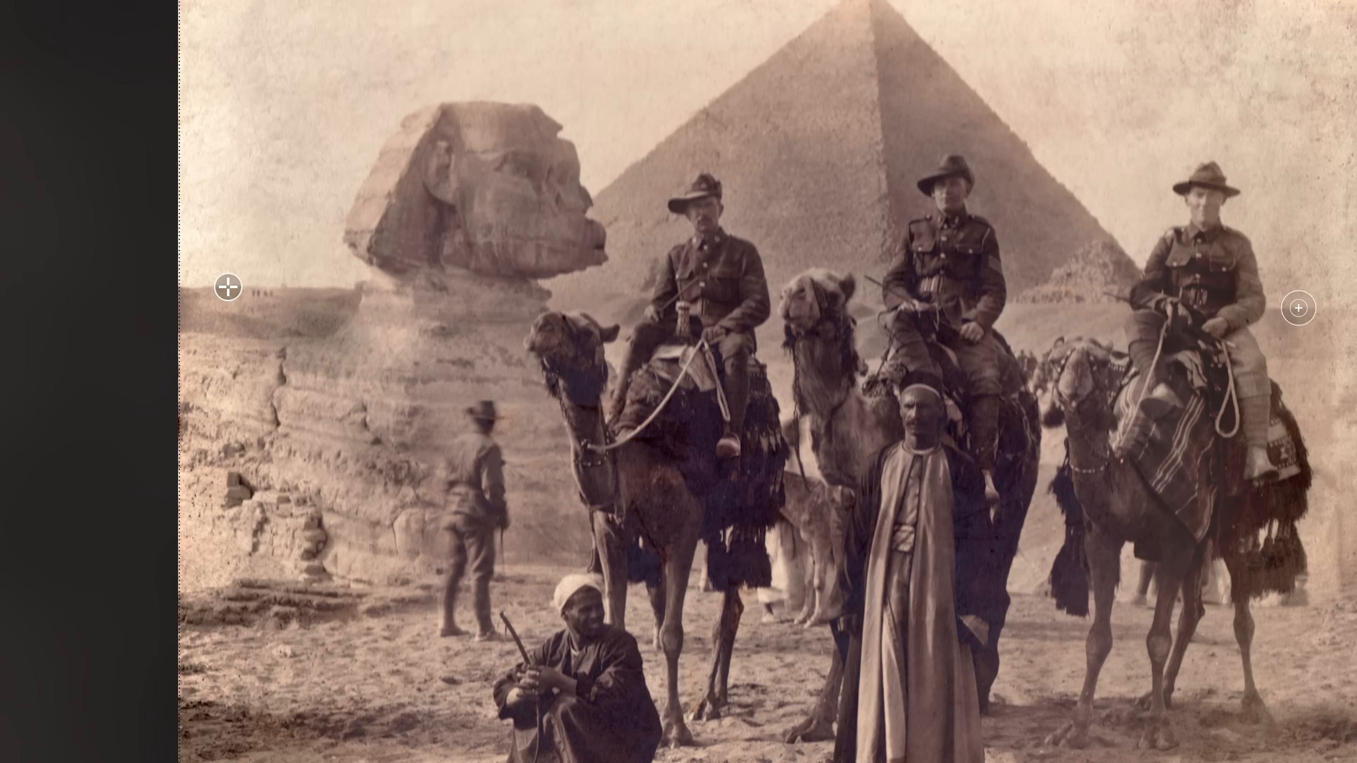
pyautogui.press(']')
pyautogui.press(']')
pyautogui.press(']')
pyautogui.press(']')
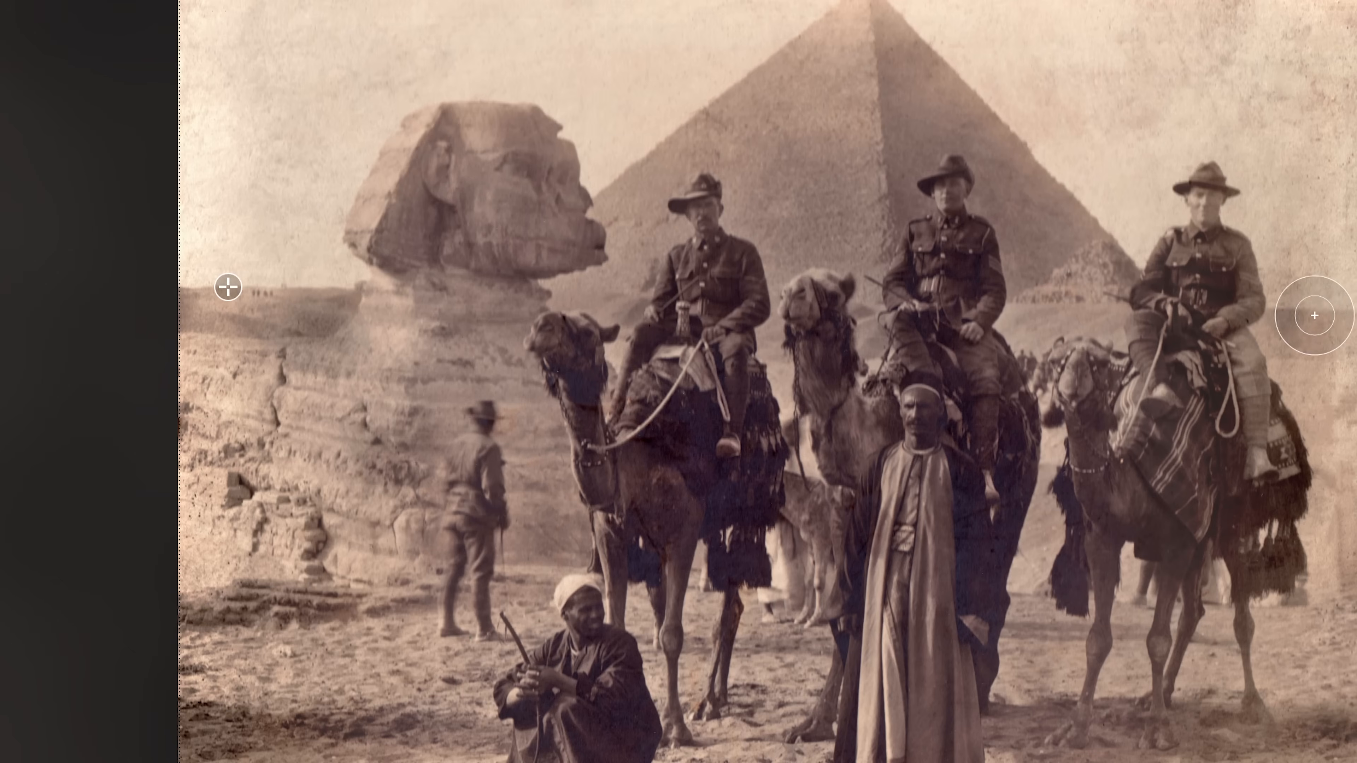
pyautogui.press(']')
pyautogui.press(']')
pyautogui.press(']')
pyautogui.press(']')
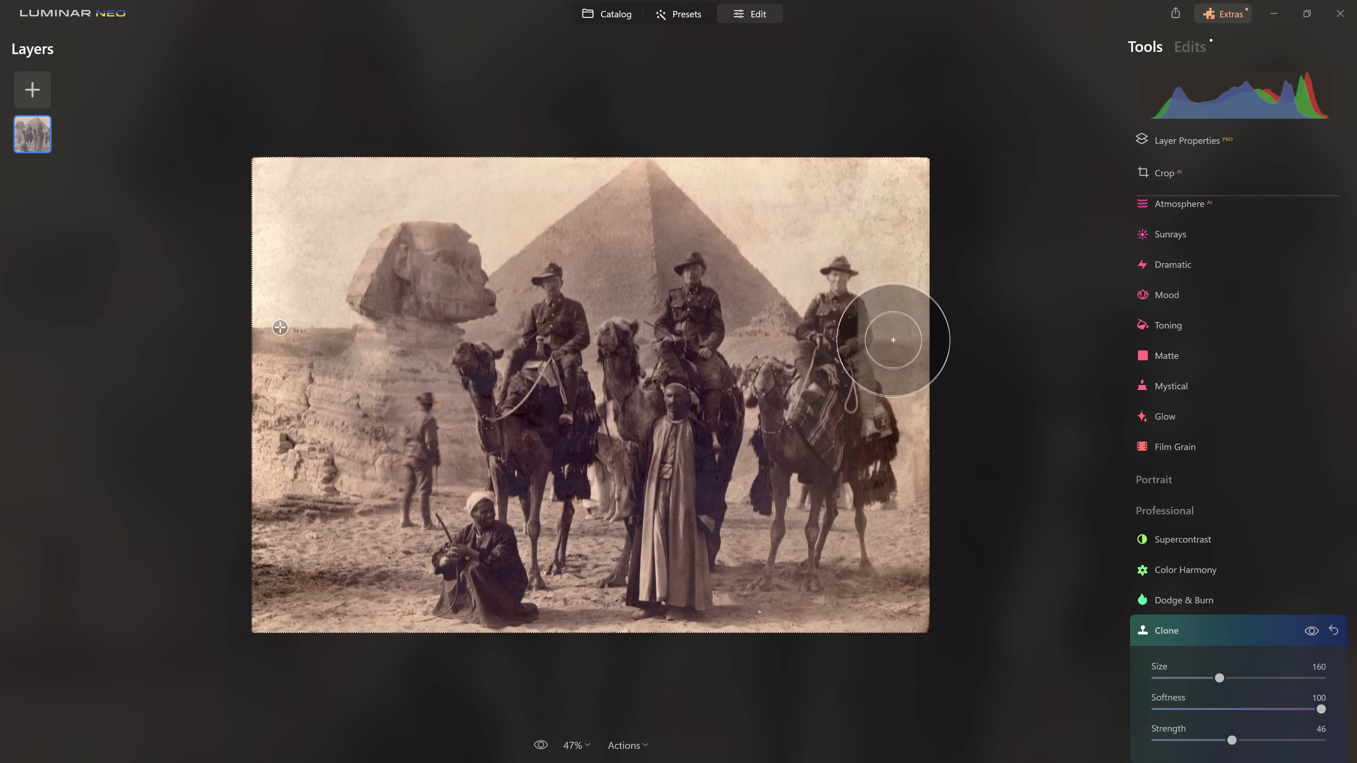
# Clone the horizon onto the photo's far edge behind the last rider at strength 100, reducing the brush to size 52.
pyautogui.doubleClick(1234, 740)
pyautogui.press('[')
pyautogui.press('[')
pyautogui.press('[')
pyautogui.press('[')
pyautogui.press('[')
pyautogui.press('[')
pyautogui.press('[')
pyautogui.press('[')
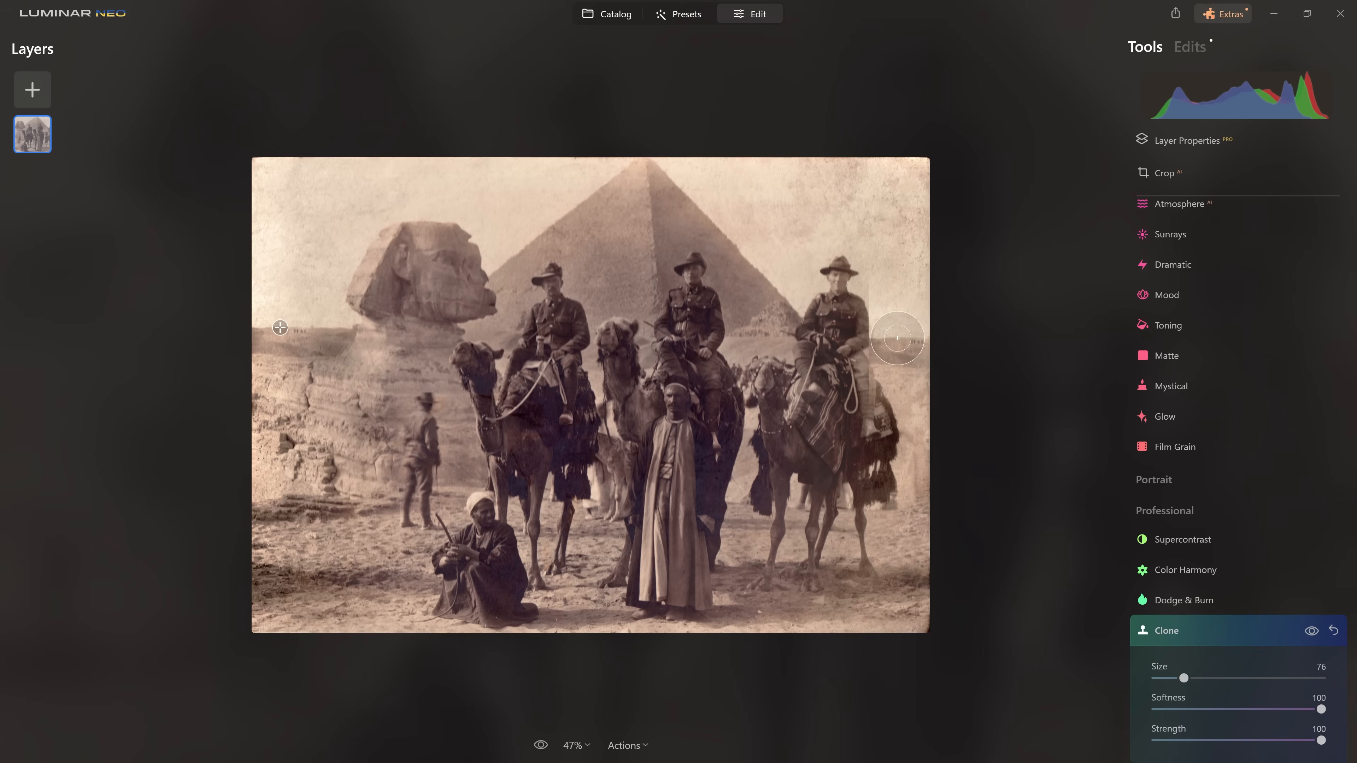
pyautogui.press('[')
pyautogui.press('[')
pyautogui.press('[')
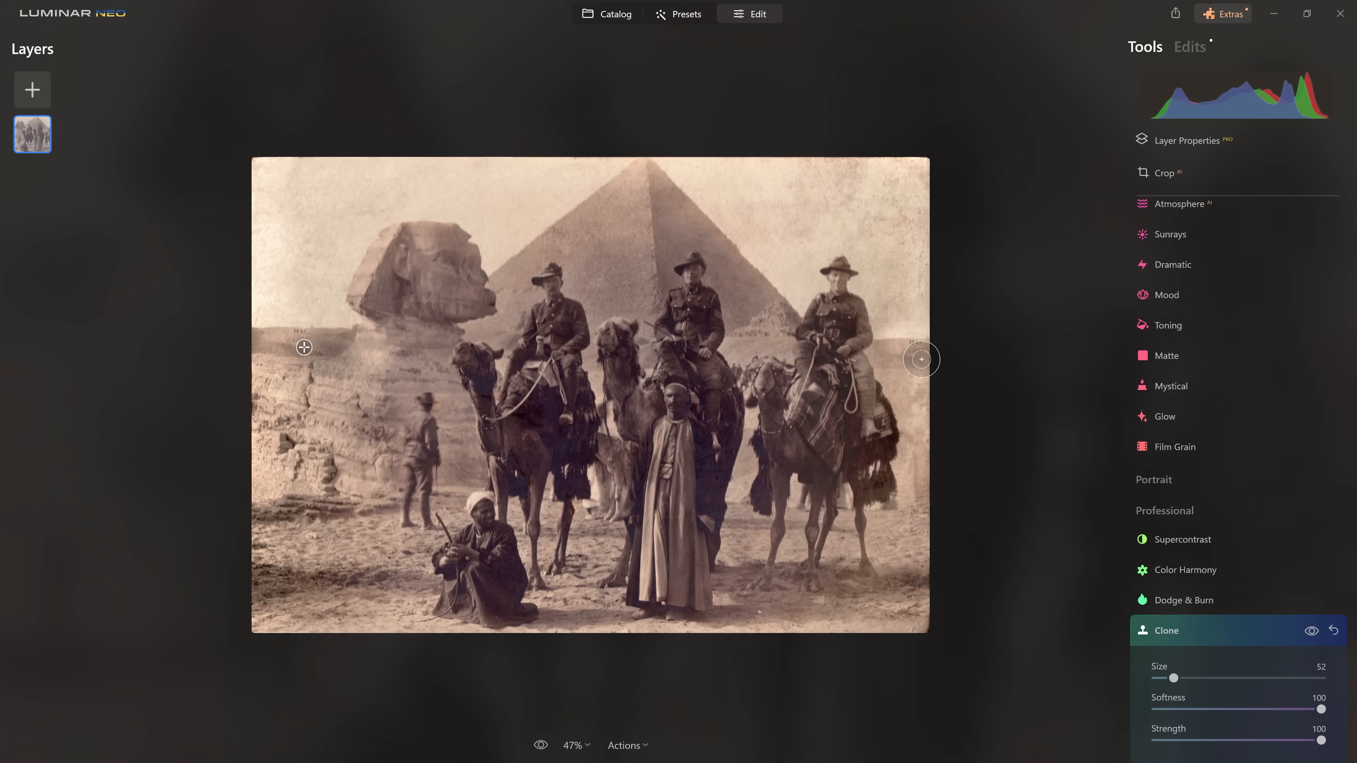
# Clone the background beside the middle rider onto the ground just behind the last rider at strength 48, with brush size 16.
pyautogui.moveTo(1322, 740); pyautogui.dragTo(1235, 740)
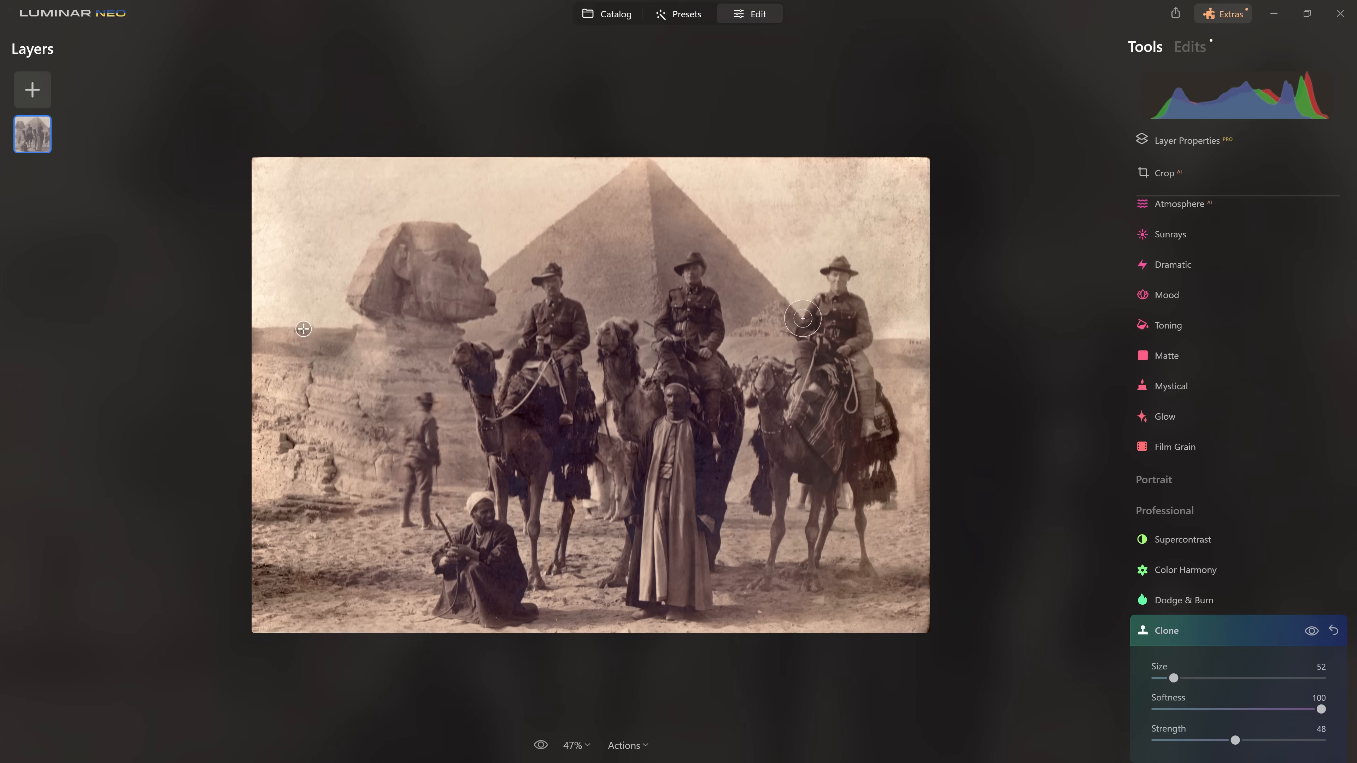
pyautogui.press('alt')
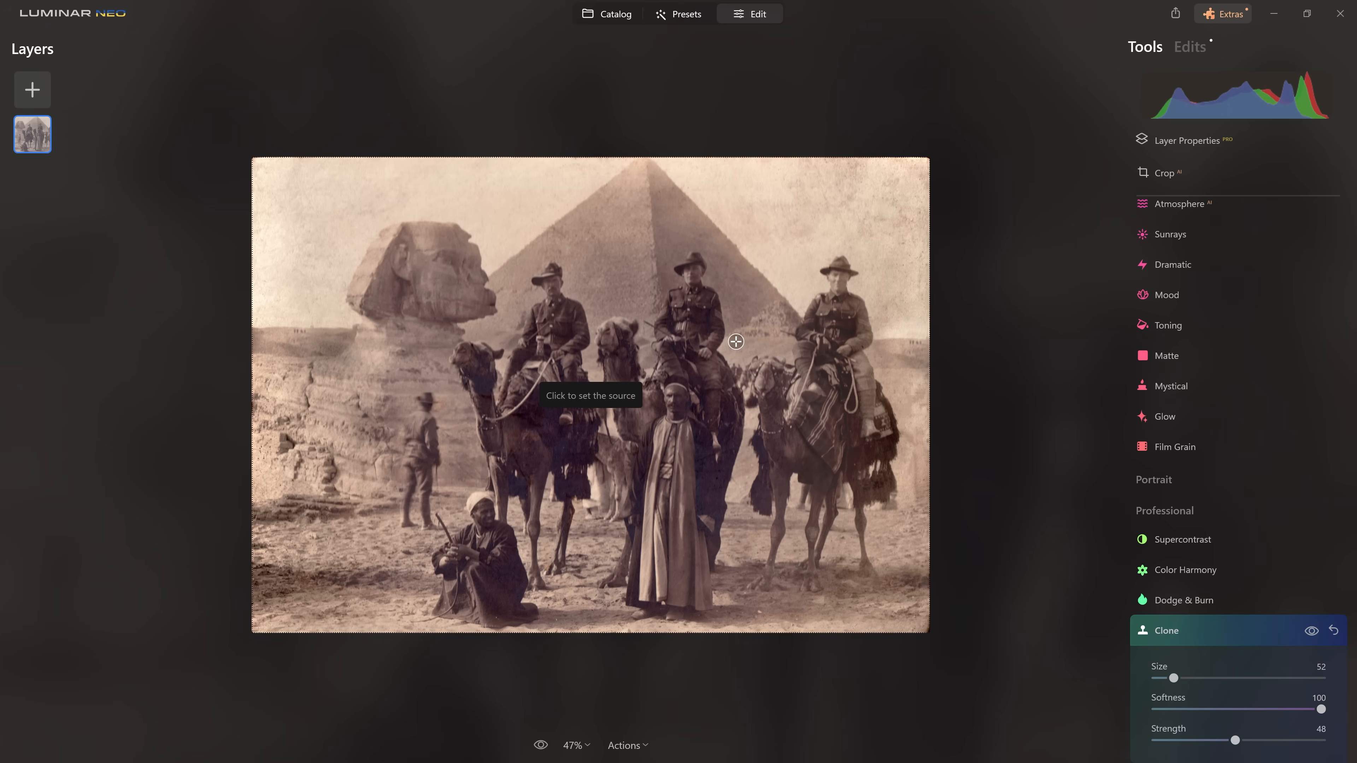
pyautogui.click(729, 348)
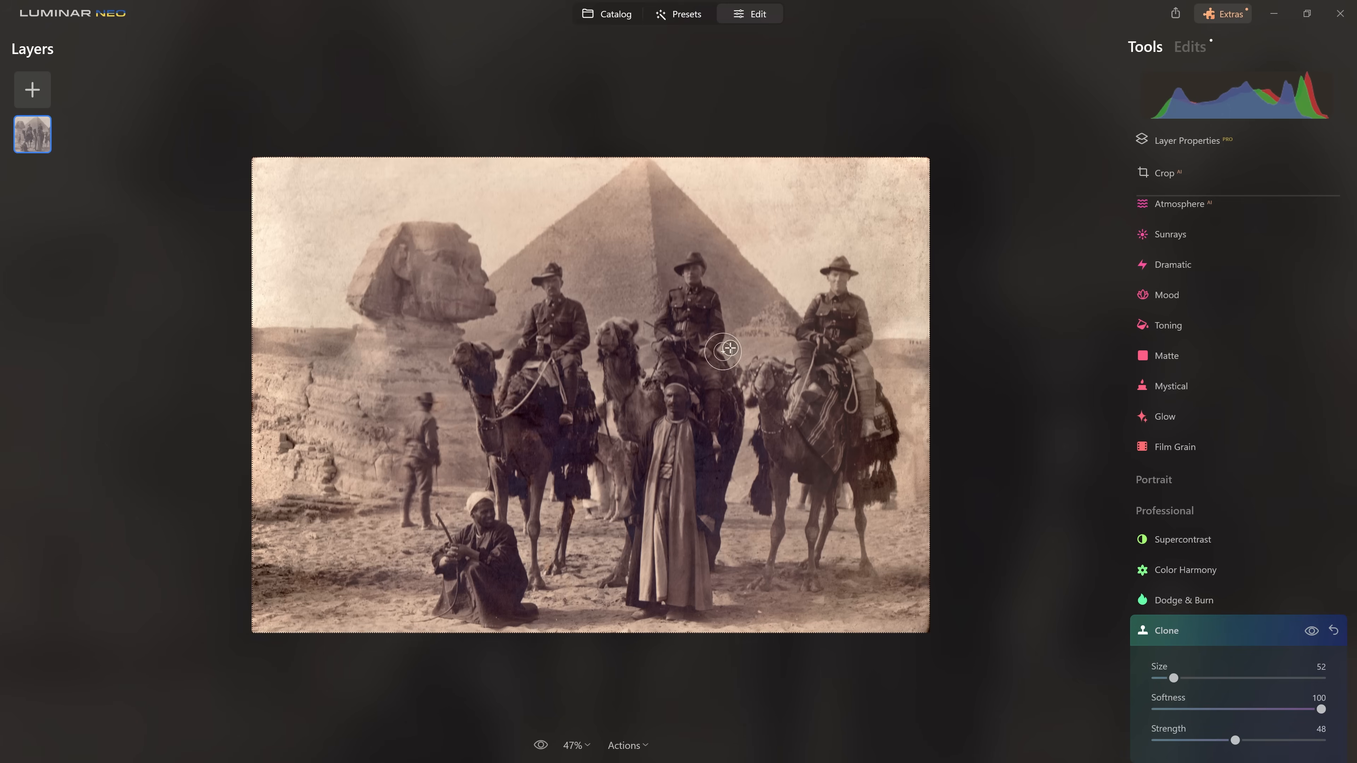
pyautogui.scroll(-2, 895, 350)
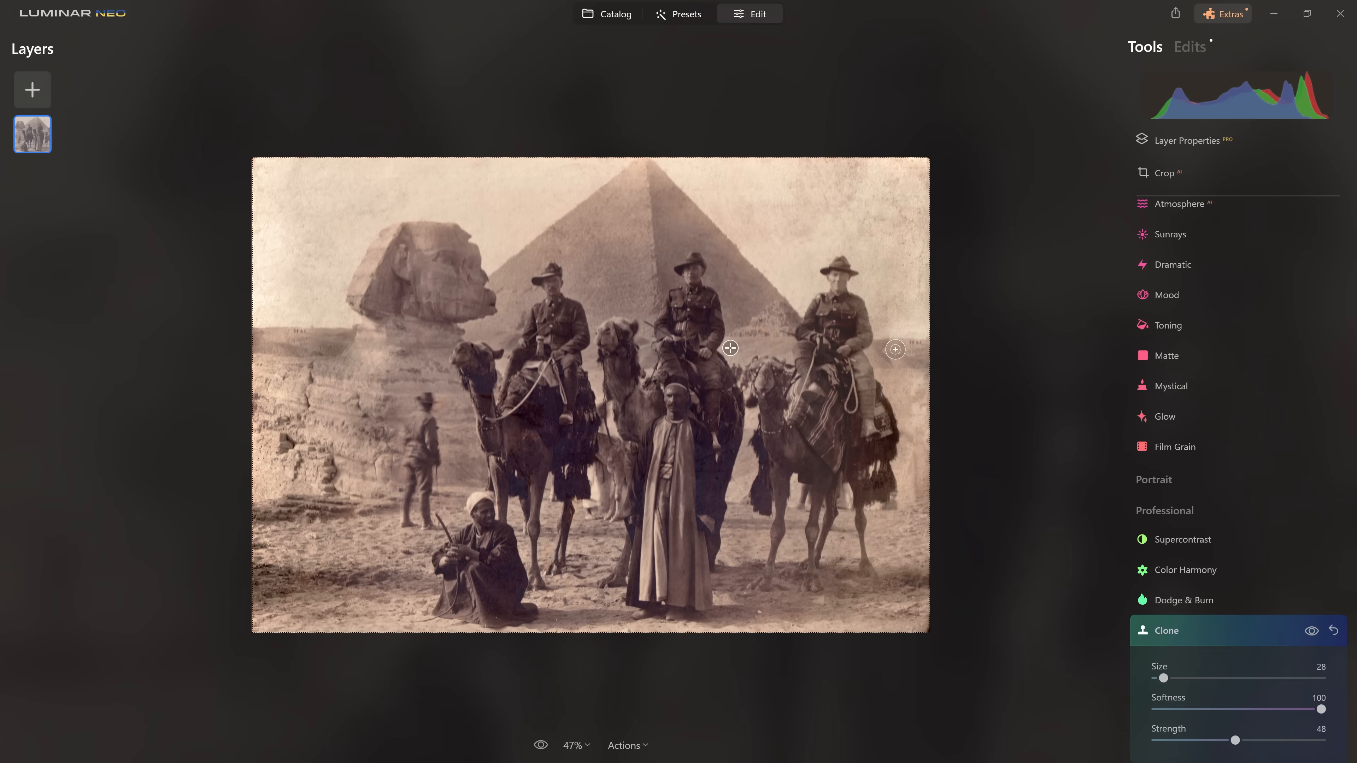
pyautogui.scroll(-1, 892, 353)
pyautogui.moveTo(894, 351)
pyautogui.mouseDown()
pyautogui.moveTo(936, 351)
pyautogui.moveTo(894, 364)
pyautogui.mouseUp()
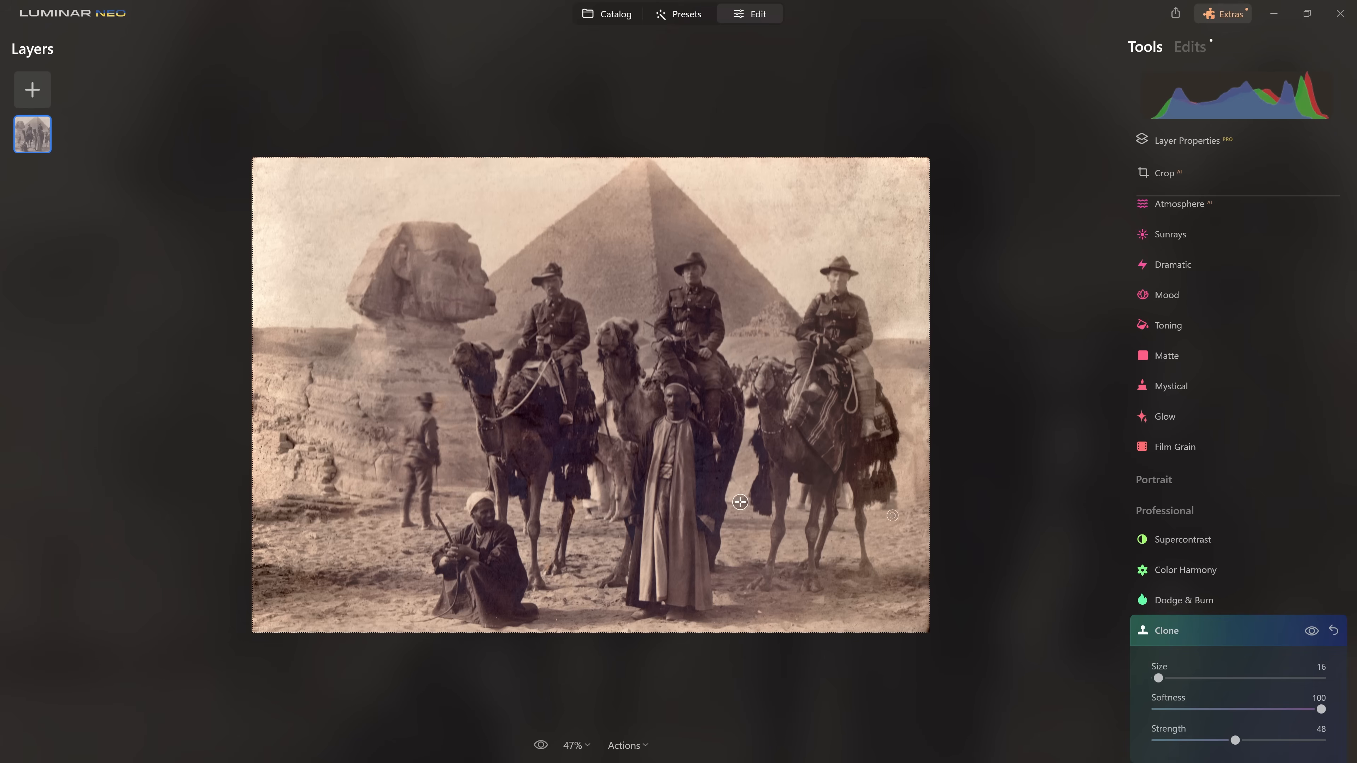
# Clone the pale sand below the Sphinx's head down the photo's far edge behind the last camel, using brush size 64.
pyautogui.keyDown('alt'); pyautogui.click(382, 352); pyautogui.keyUp('alt')
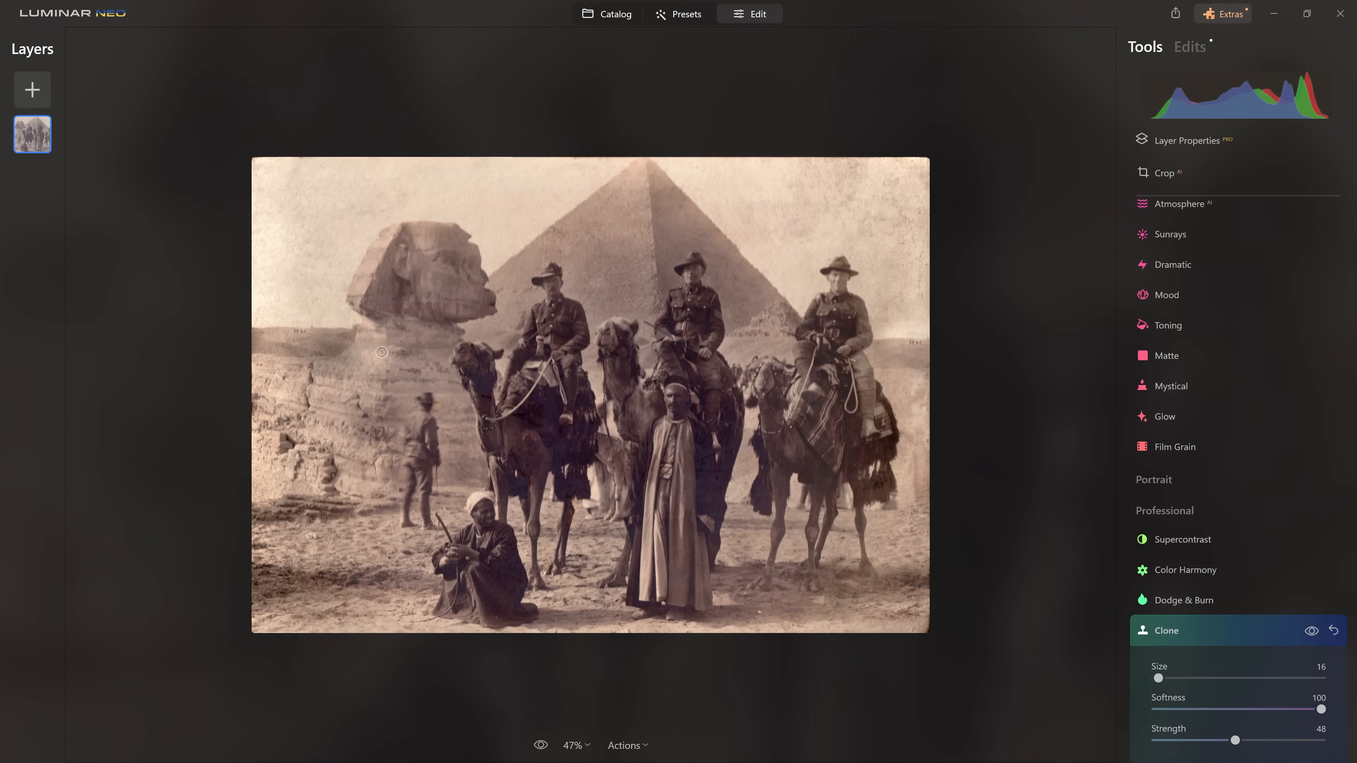
pyautogui.keyDown('alt'); pyautogui.click(378, 344); pyautogui.keyUp('alt')
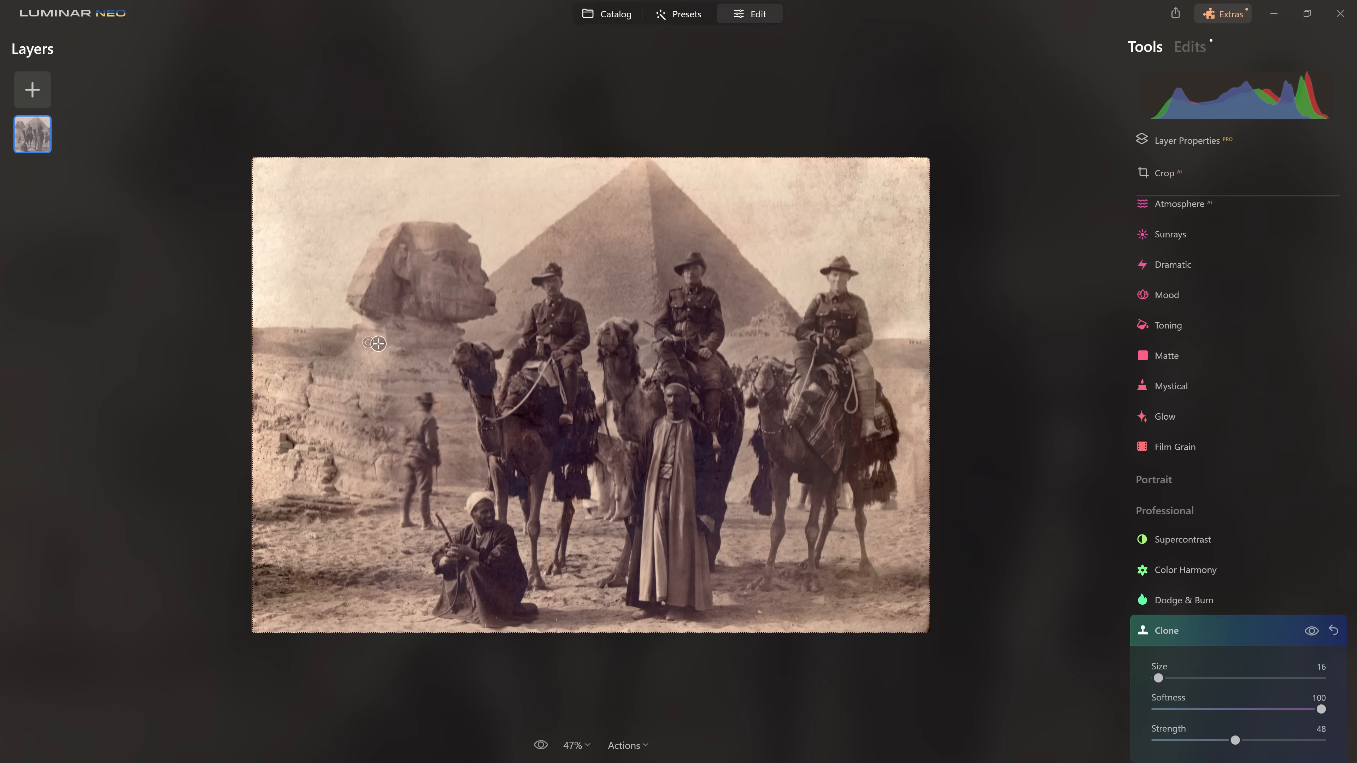
pyautogui.press(']')
pyautogui.press(']')
pyautogui.press(']')
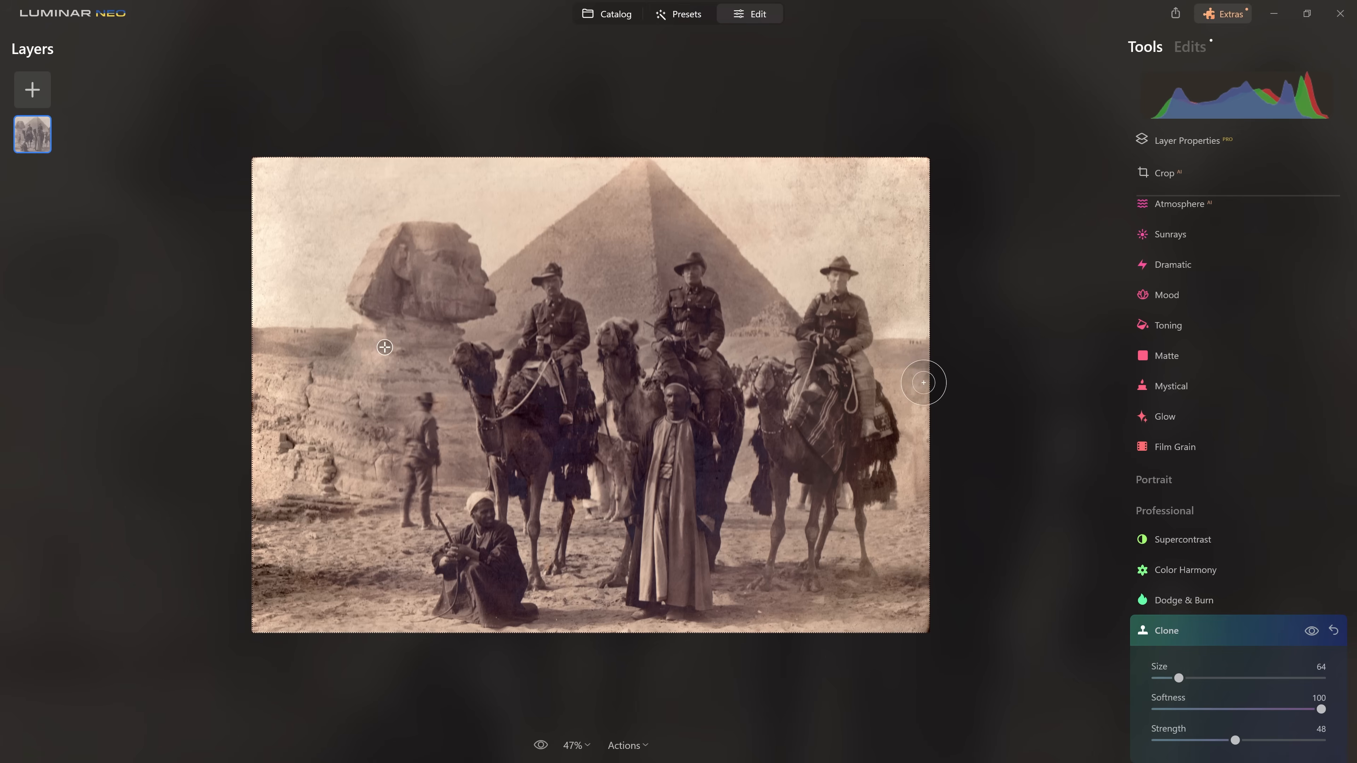
pyautogui.moveTo(924, 383); pyautogui.dragTo(924, 495)
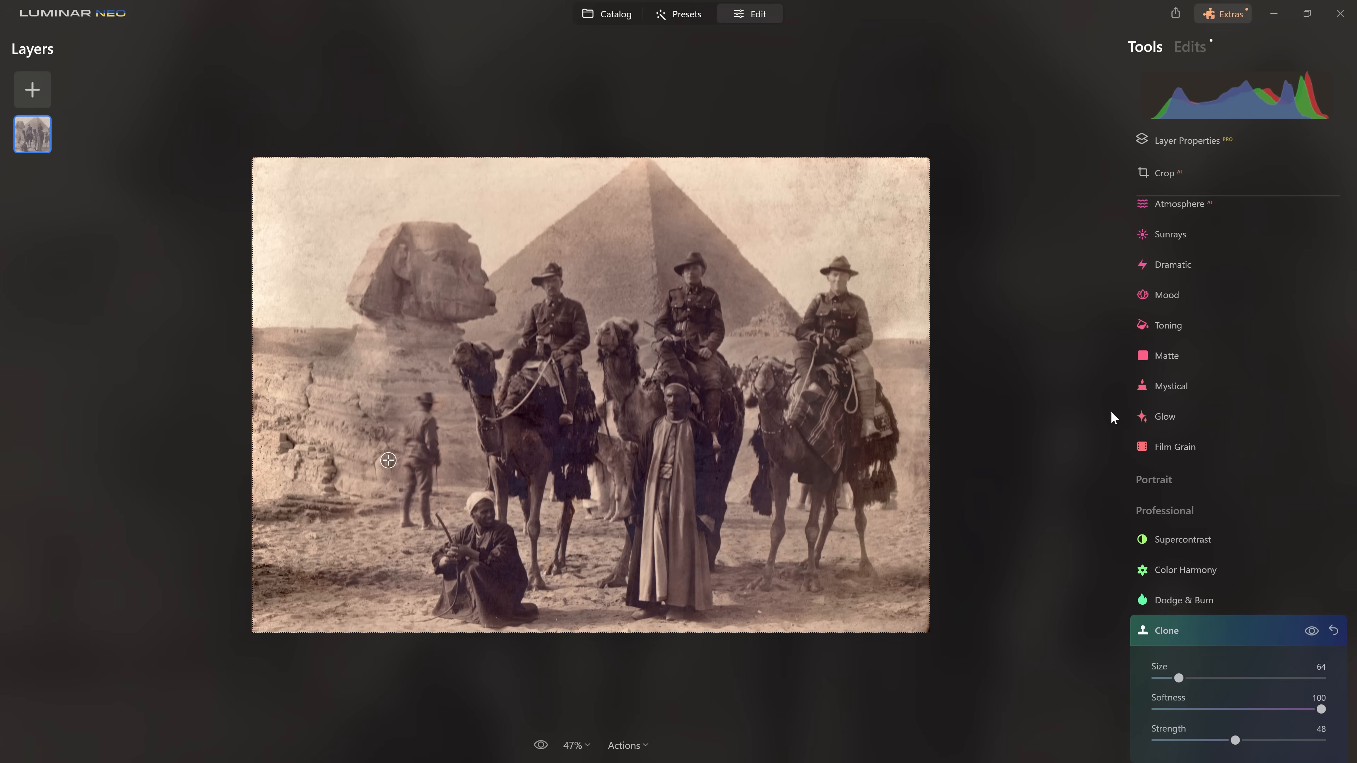
pyautogui.press('[')
pyautogui.press('[')
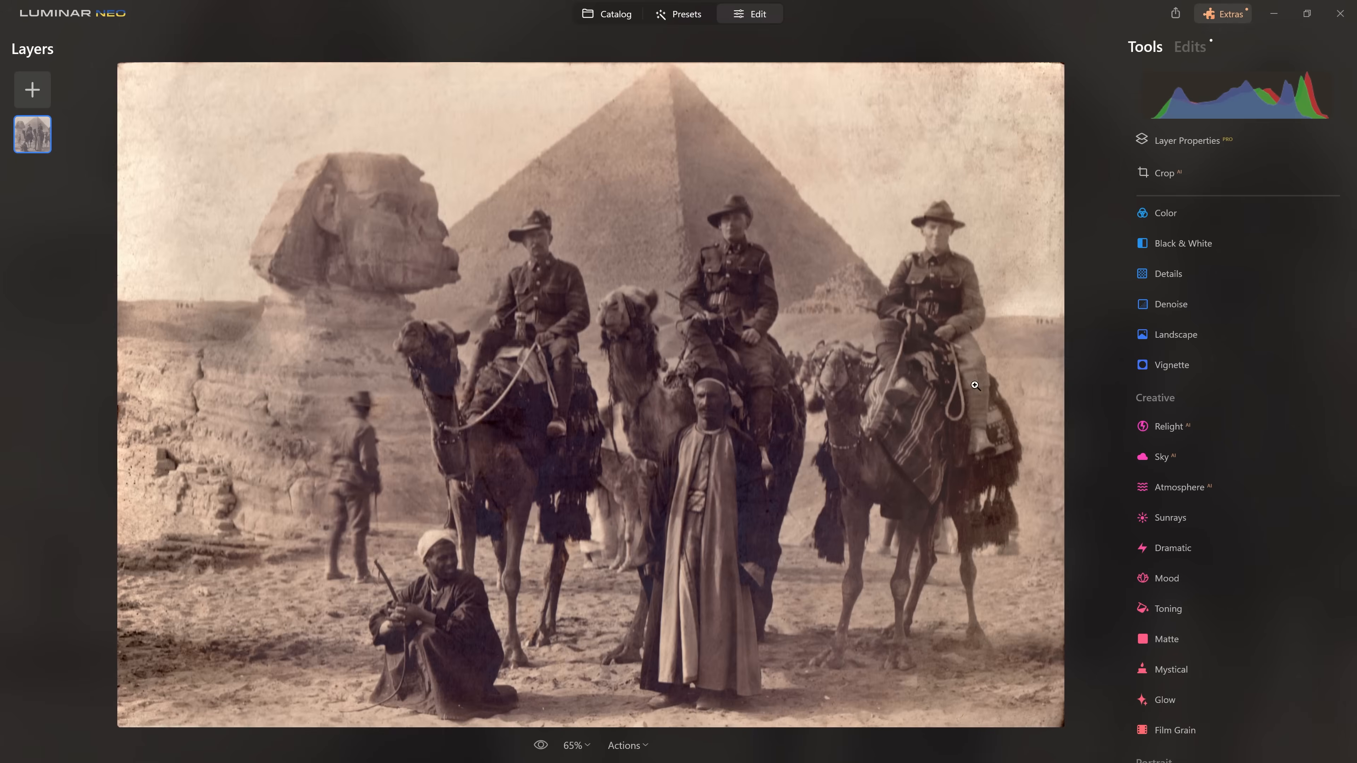
# Open a new Develop adjustment and steepen its curve by moving the black and white points inward.
pyautogui.scroll(2, 824, 612)
pyautogui.scroll(4, 1010, 151)
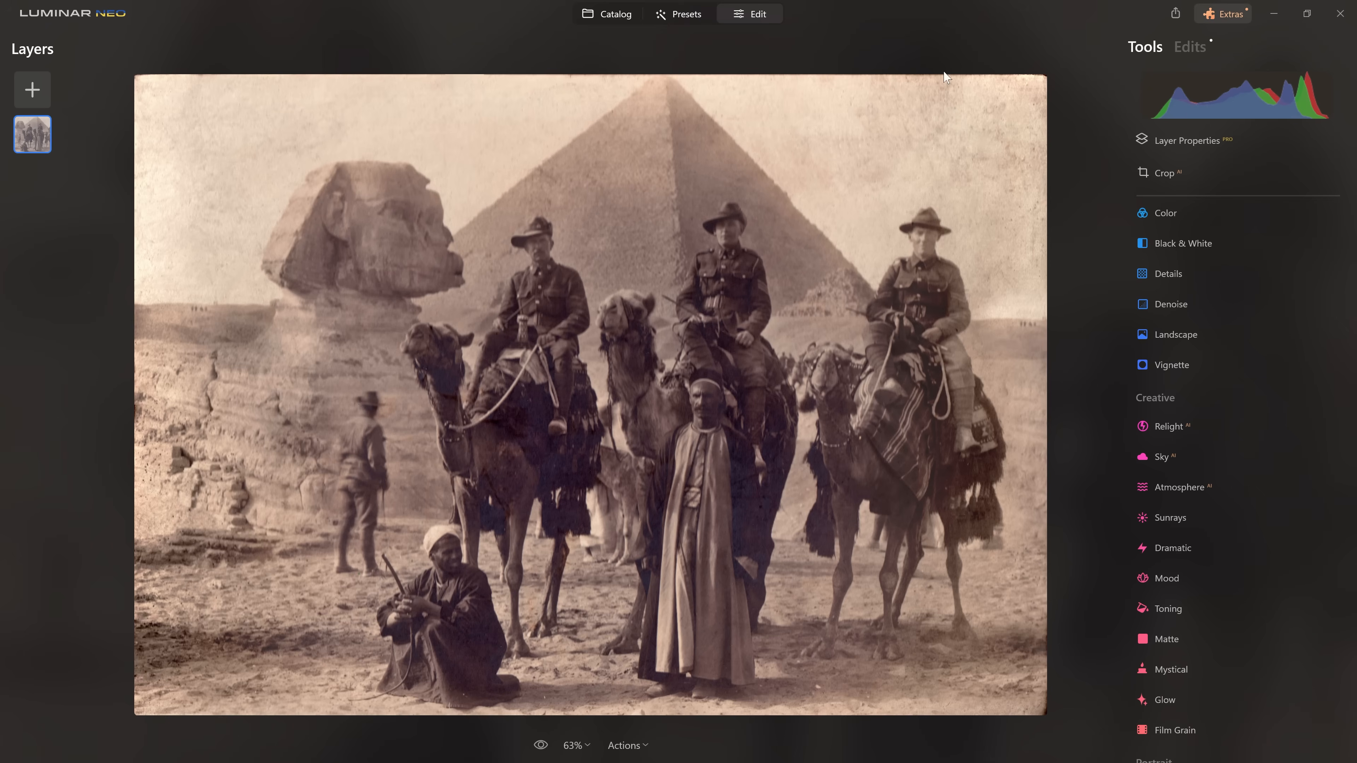
pyautogui.scroll(5, 1251, 372)
pyautogui.click(1200, 340)
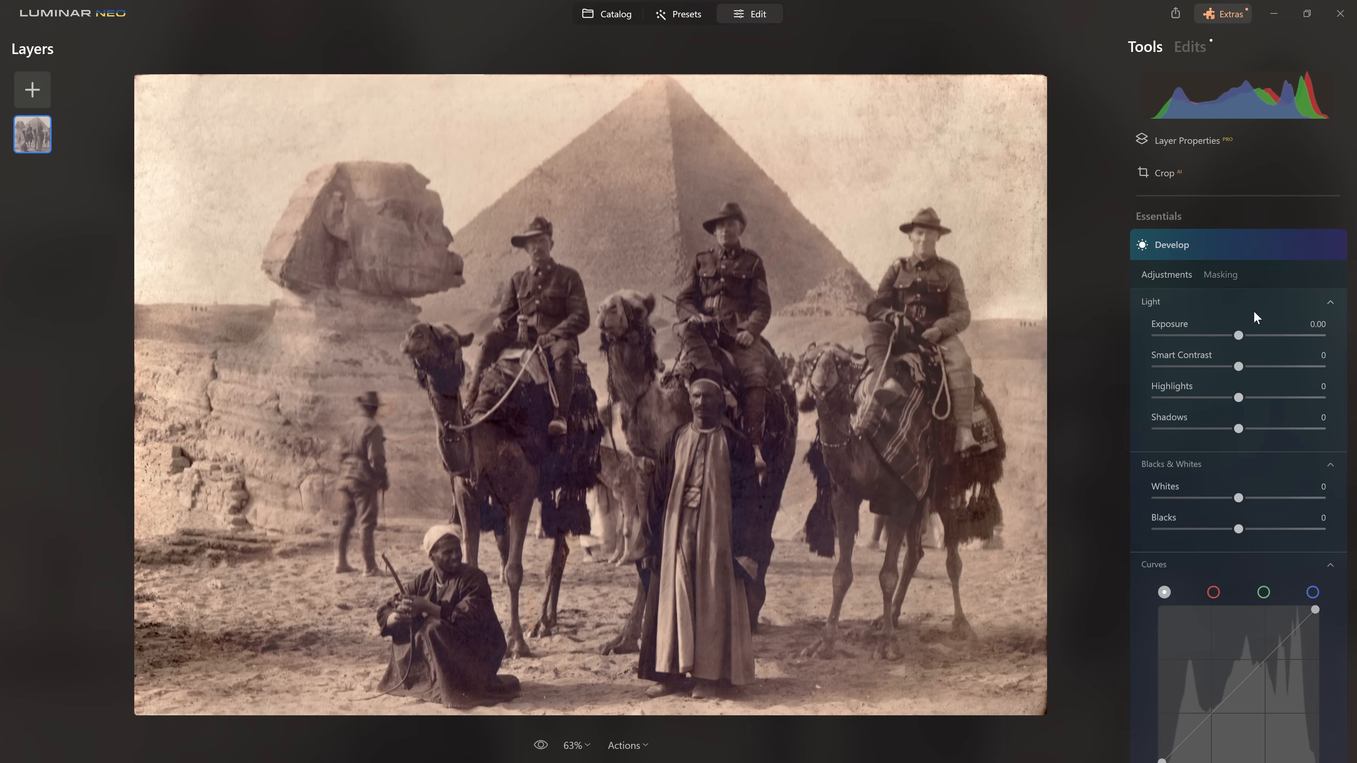
pyautogui.scroll(-1, 1216, 476)
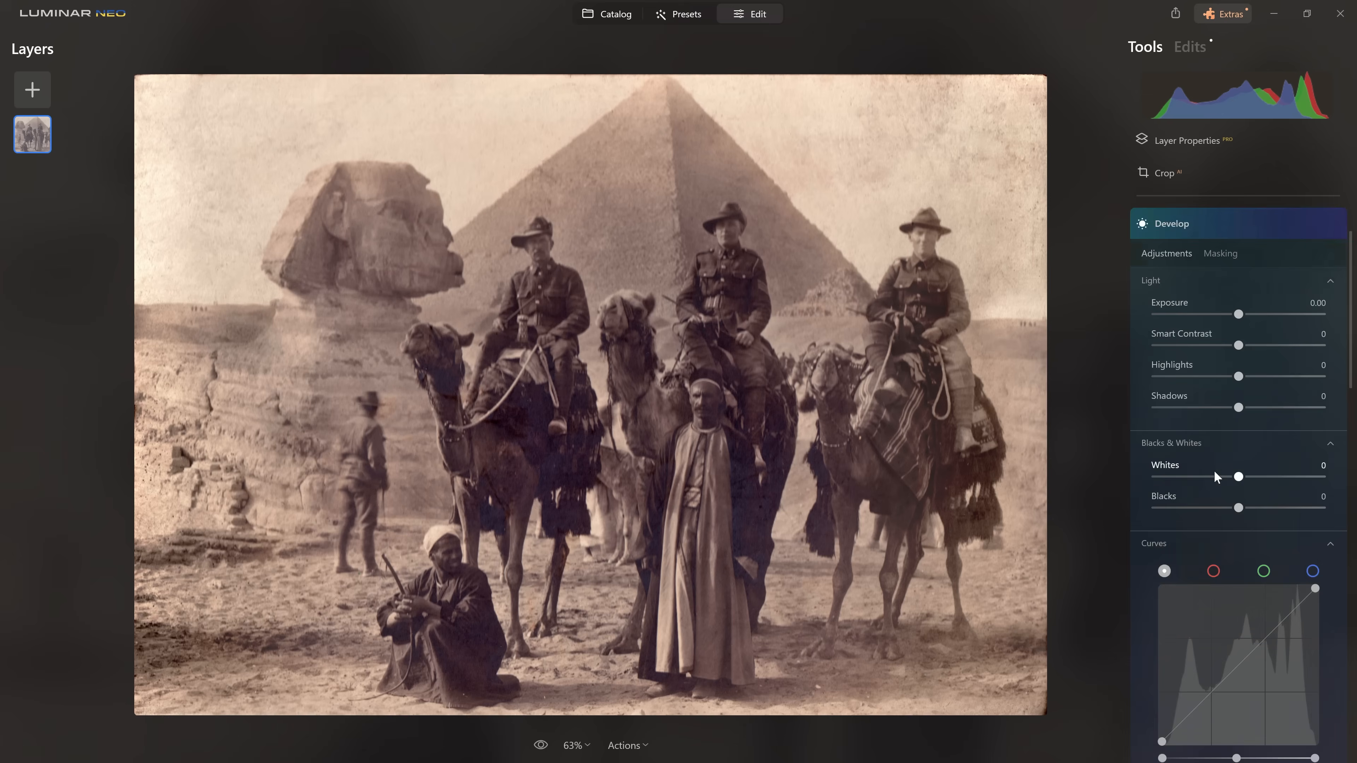
pyautogui.scroll(-5, 1214, 470)
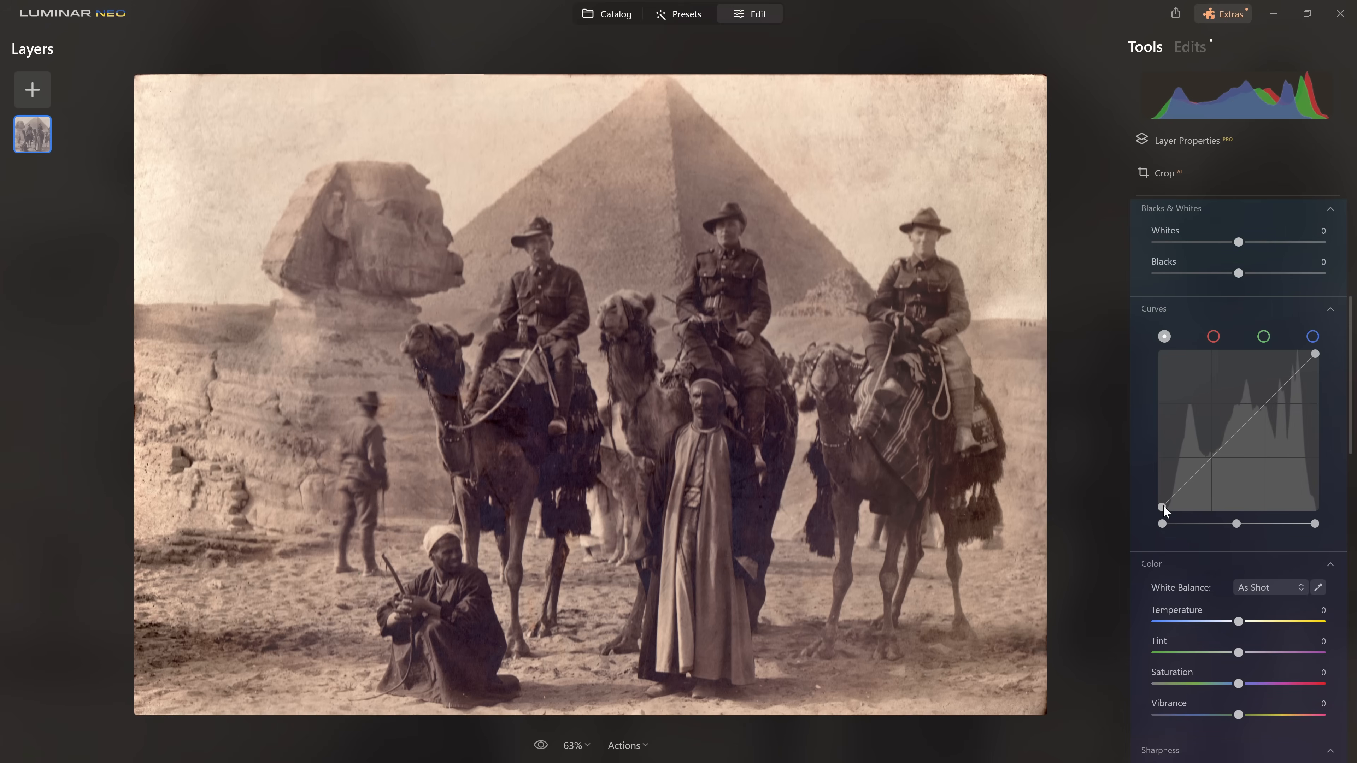
pyautogui.moveTo(1163, 506); pyautogui.dragTo(1192, 508)
pyautogui.moveTo(1316, 352); pyautogui.dragTo(1277, 345)
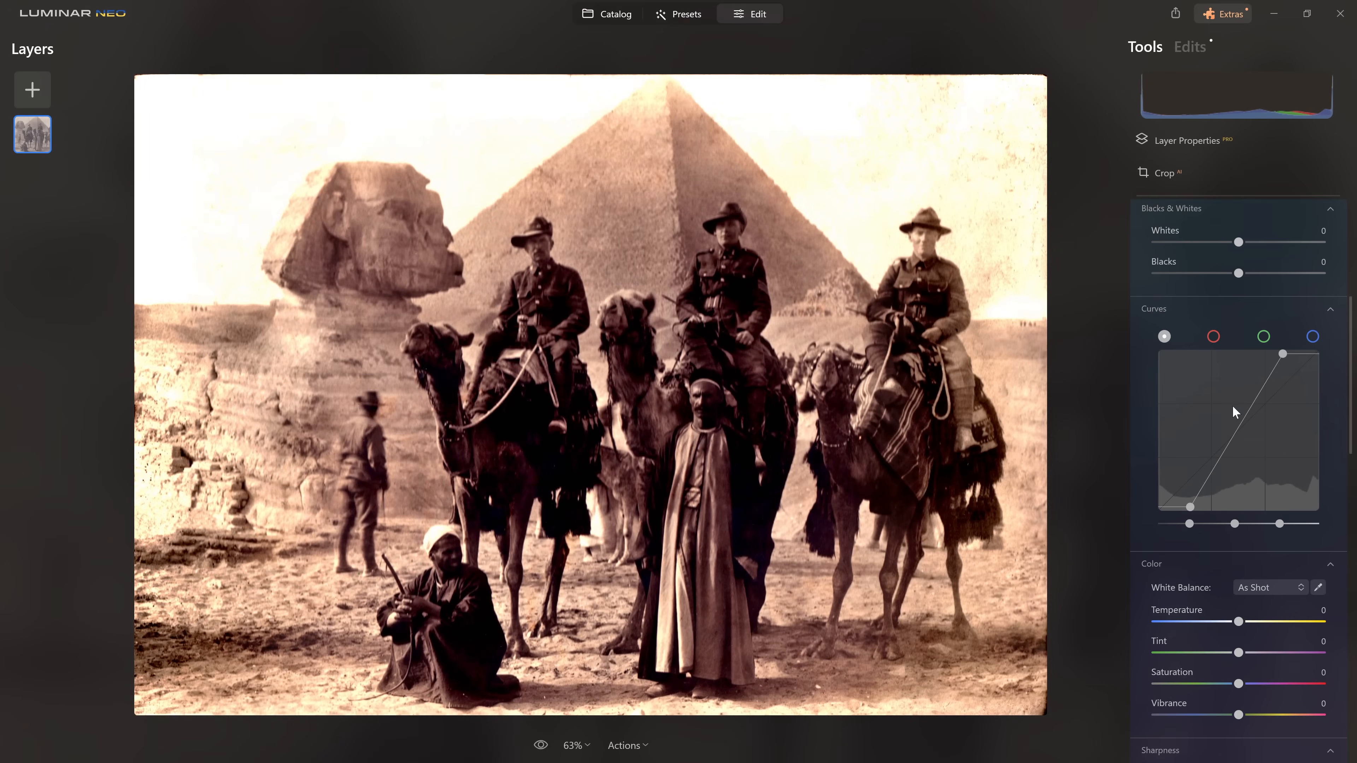
# Reshape the curve into a shallow, nearly flat line by lowering its white point and strongly raising its black point.
pyautogui.moveTo(1285, 357); pyautogui.dragTo(1317, 411)
pyautogui.moveTo(1191, 504); pyautogui.dragTo(1109, 423)
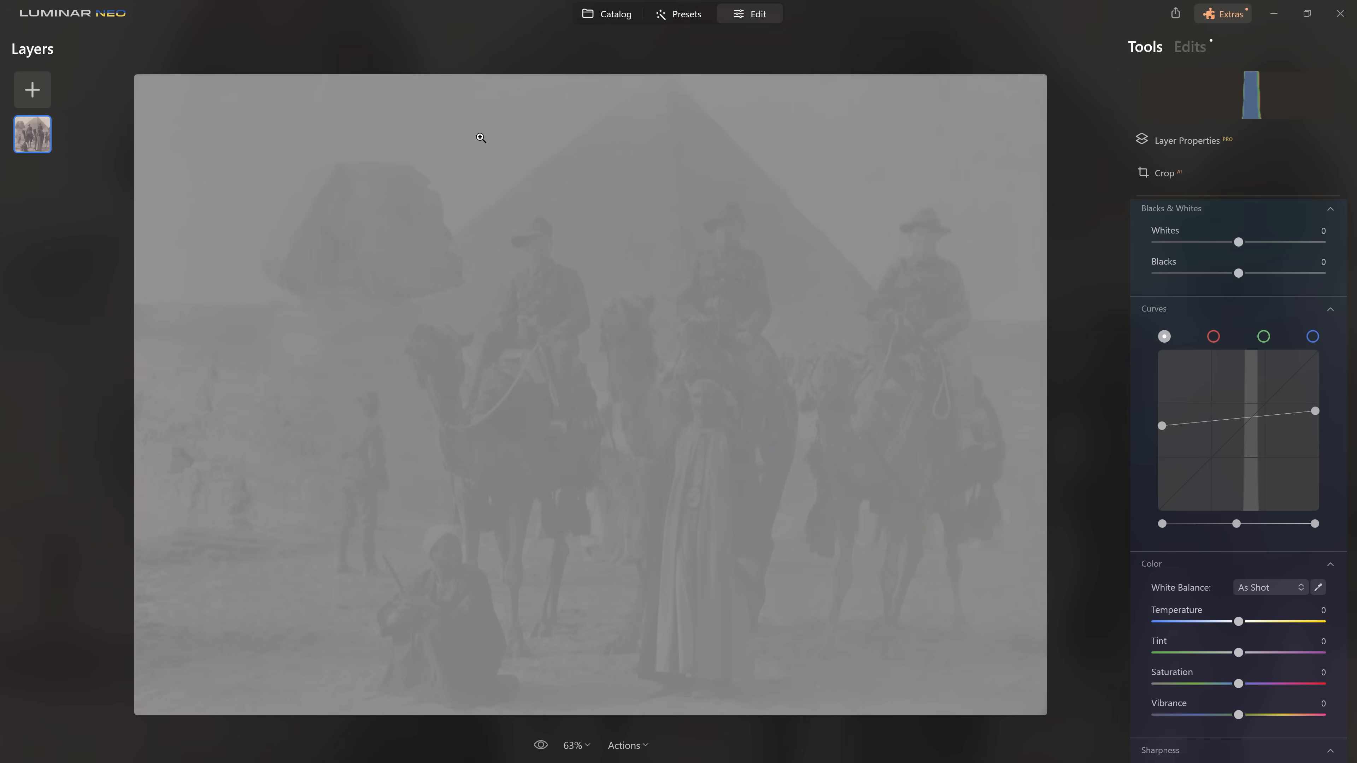
pyautogui.moveTo(1315, 409); pyautogui.dragTo(1316, 388)
pyautogui.moveTo(1162, 426); pyautogui.dragTo(1150, 413)
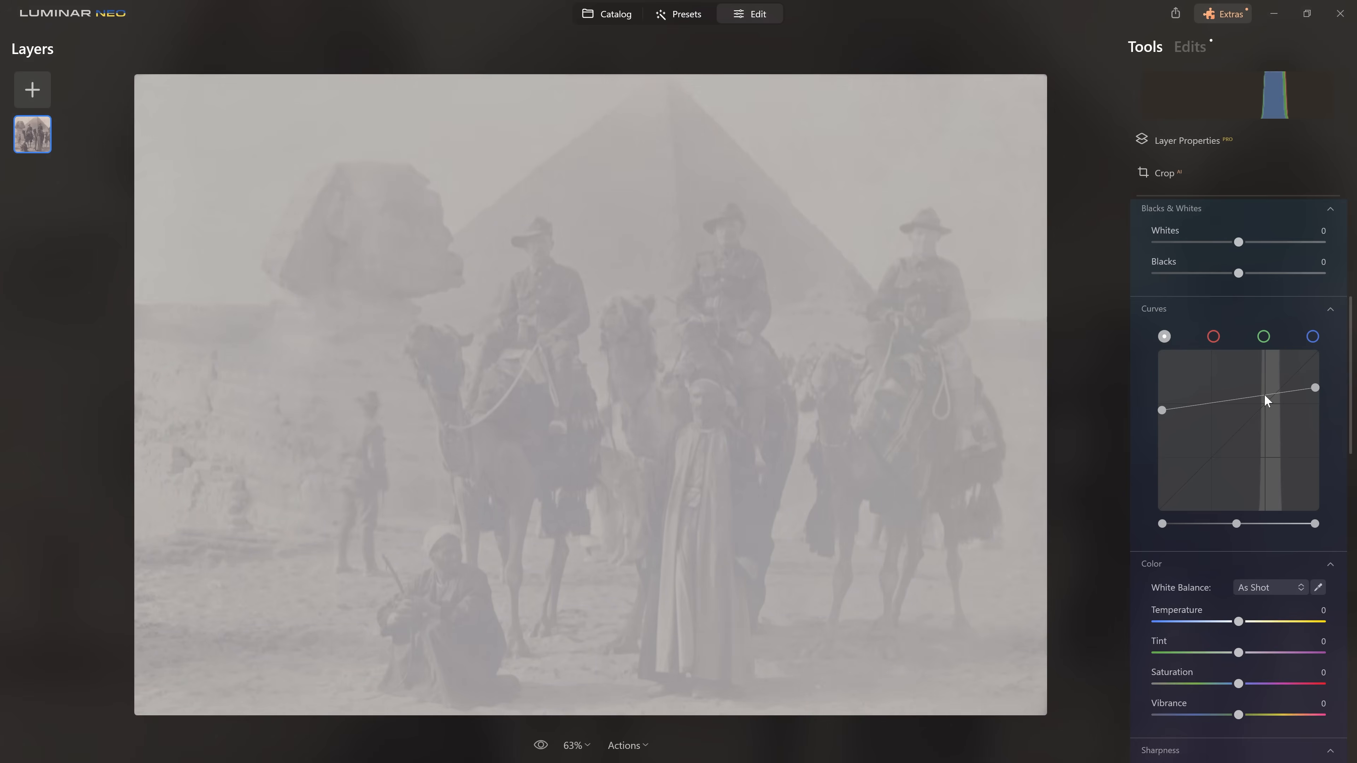
# Limit the Develop adjustment to the strip at the last rider's side with a vertical linear gradient mask, and return to the adjustments.
pyautogui.scroll(5, 1264, 393)
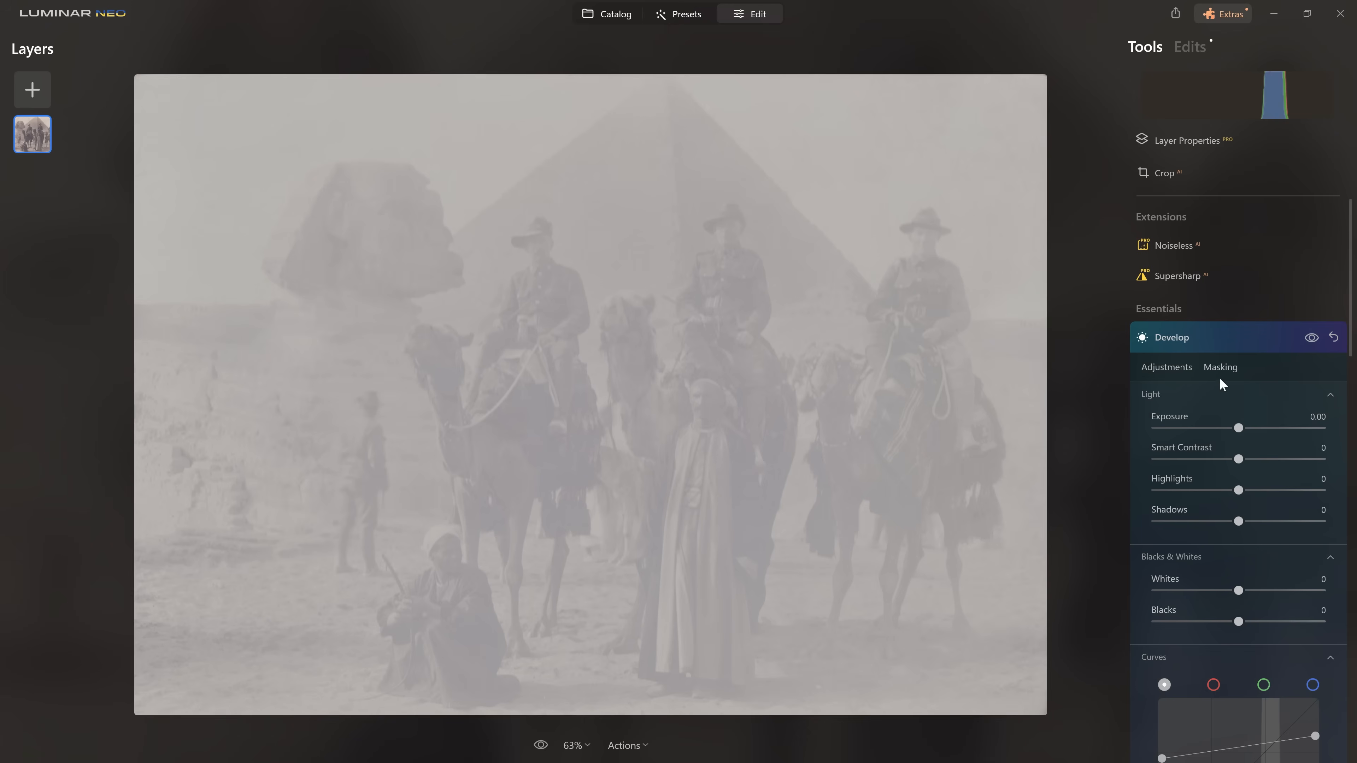
pyautogui.click(1220, 367)
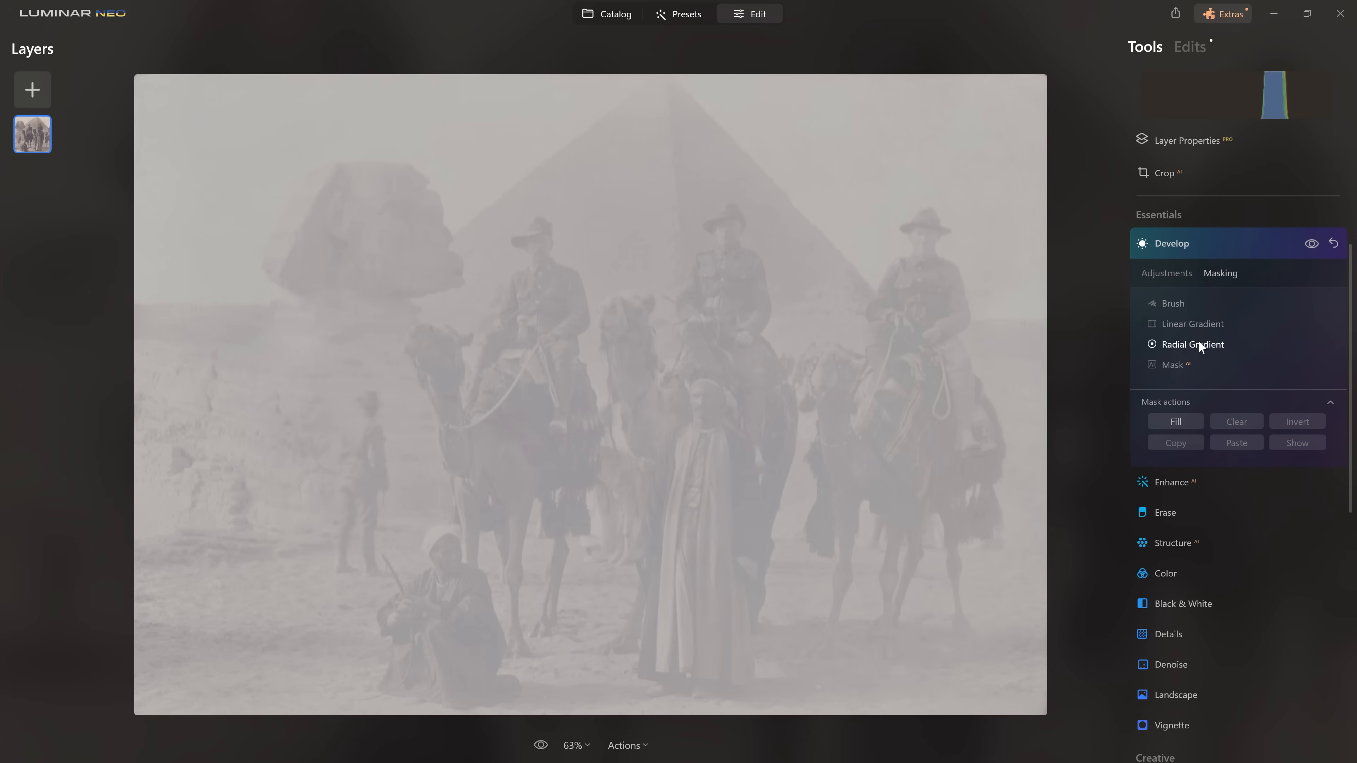
pyautogui.click(1189, 325)
pyautogui.click(944, 127)
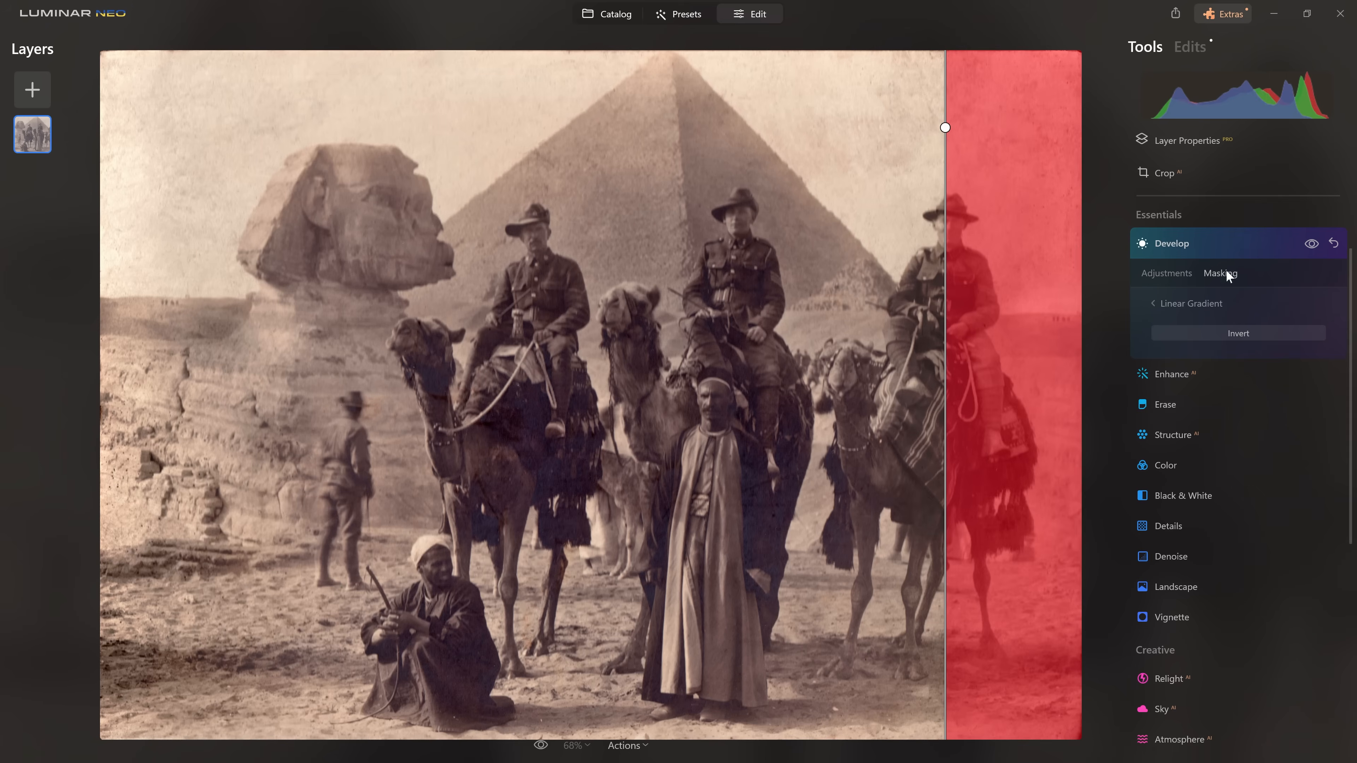
pyautogui.click(1181, 273)
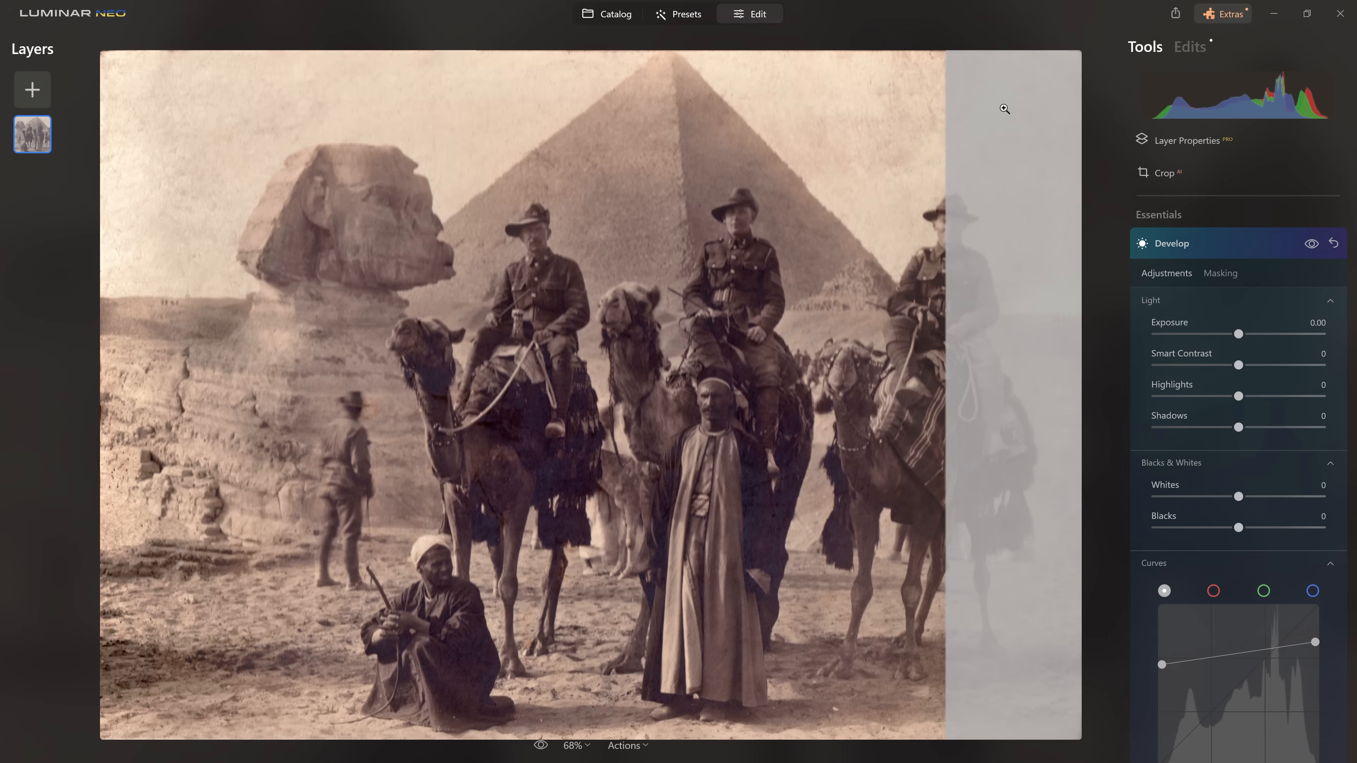
# Raise both ends of the flattened curve and set Temperature to 5 and Tint to 10 to match the sky's tone.
pyautogui.moveTo(1162, 665); pyautogui.dragTo(1149, 652)
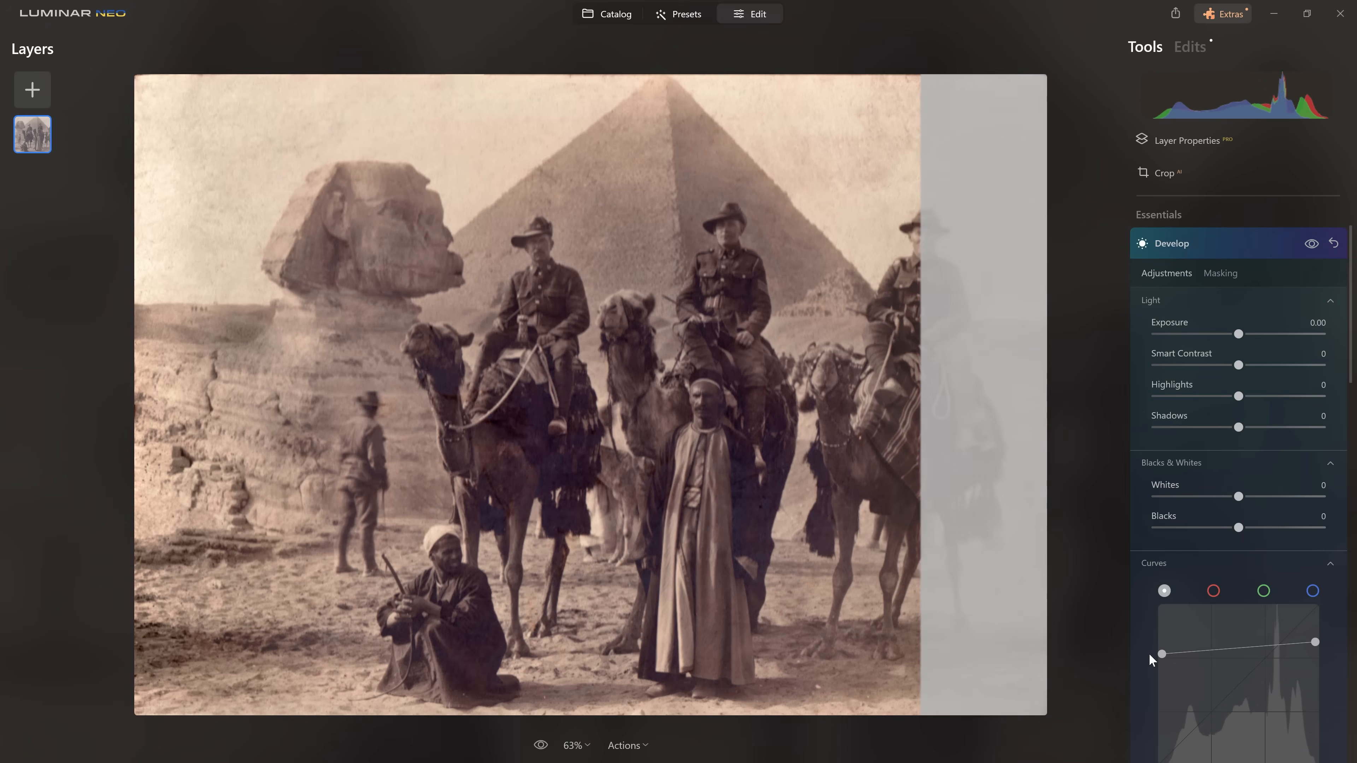
pyautogui.moveTo(1317, 638); pyautogui.dragTo(1317, 626)
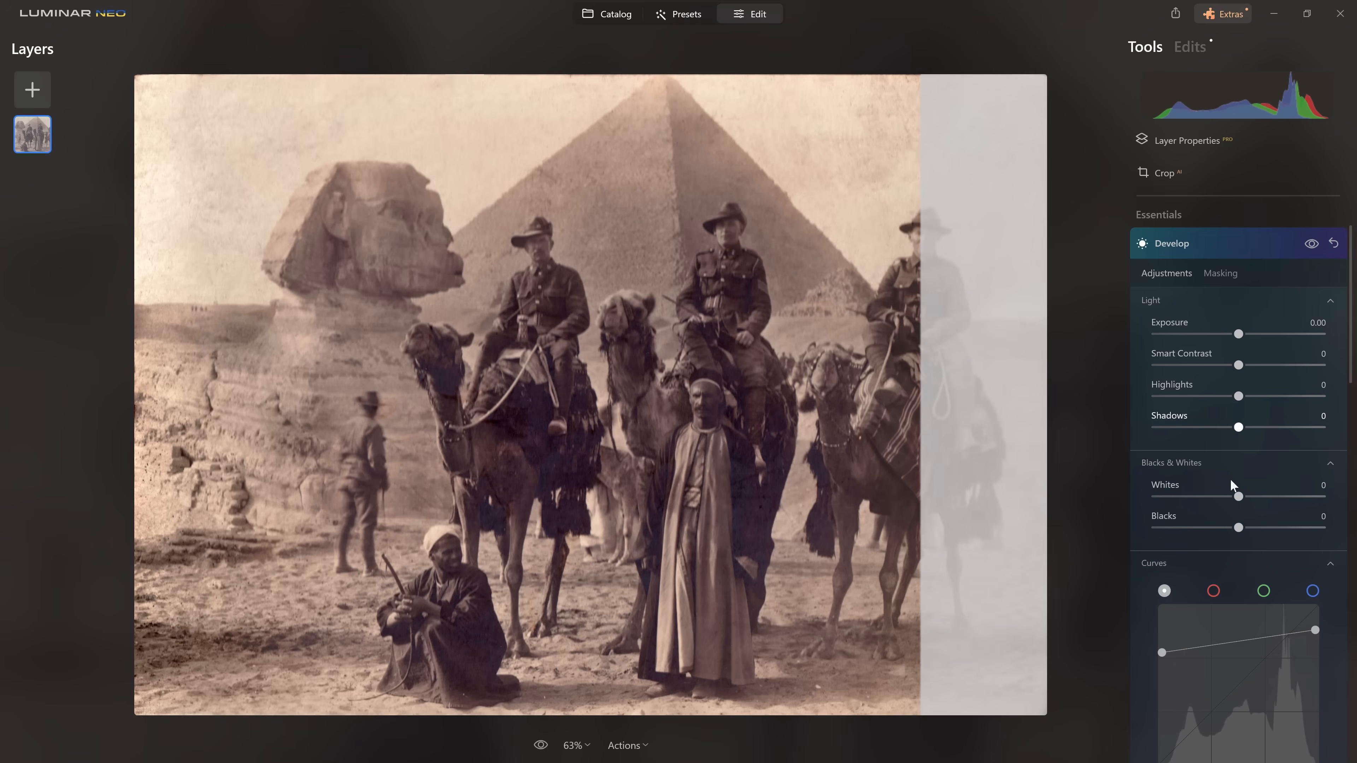
pyautogui.scroll(-5, 1240, 528)
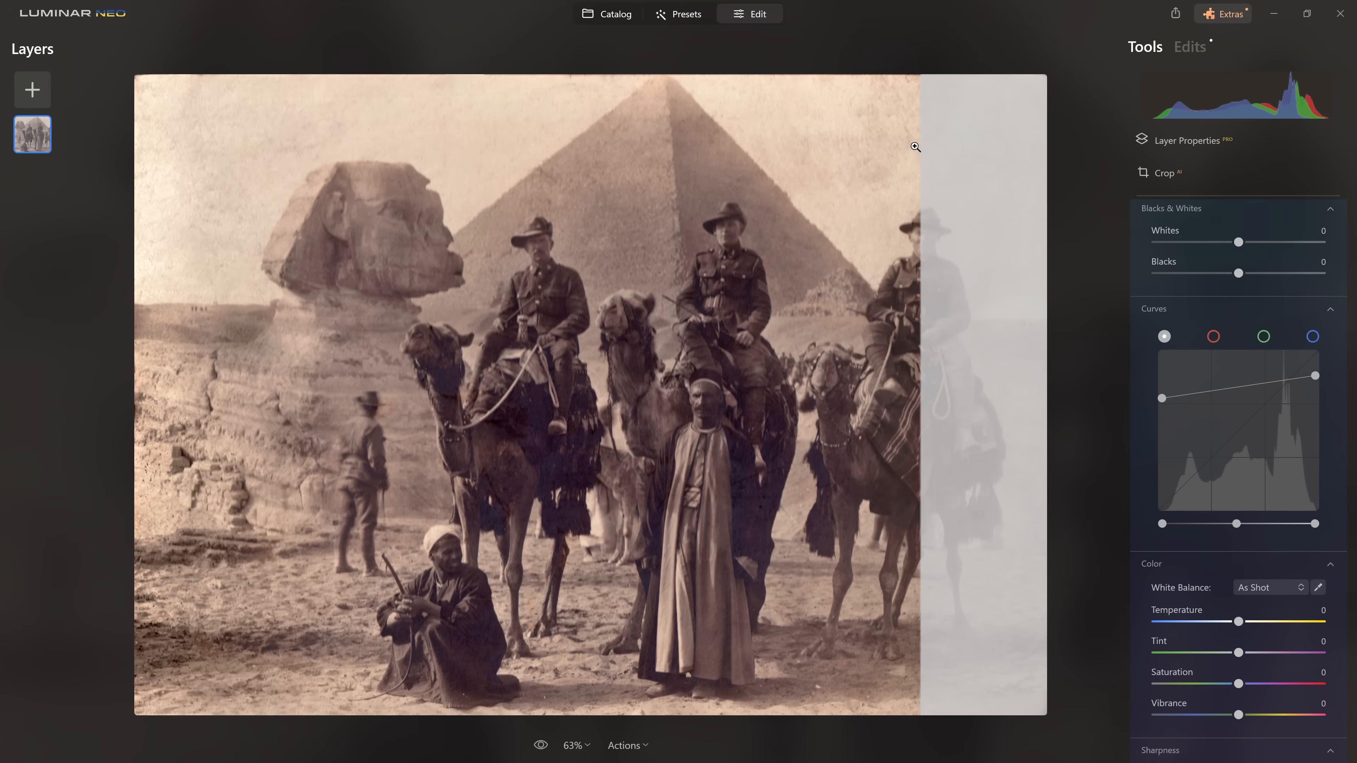
pyautogui.moveTo(1238, 623); pyautogui.dragTo(1247, 653)
pyautogui.moveTo(1162, 399); pyautogui.dragTo(1152, 387)
pyautogui.moveTo(1315, 374); pyautogui.dragTo(1316, 372)
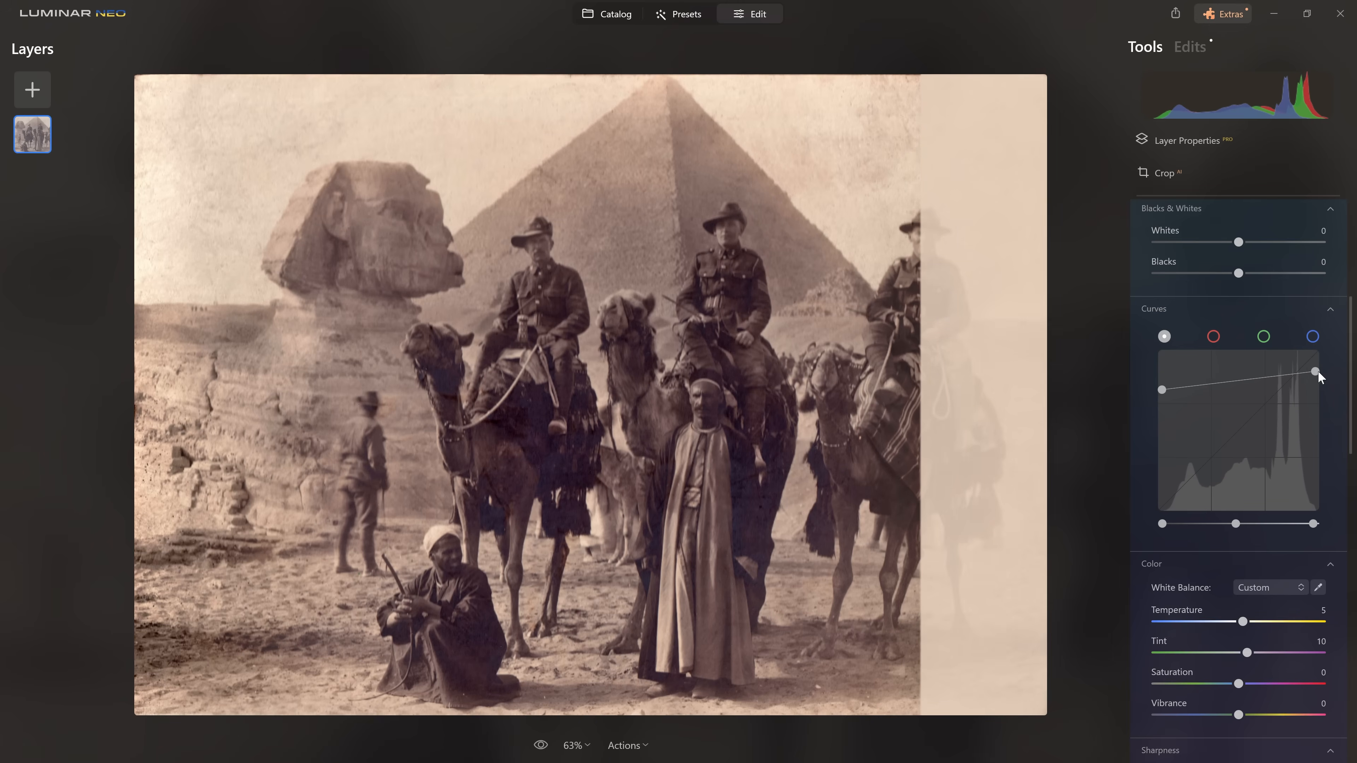
# Clear the linear gradient mask from the Develop adjustment.
pyautogui.scroll(3, 1261, 454)
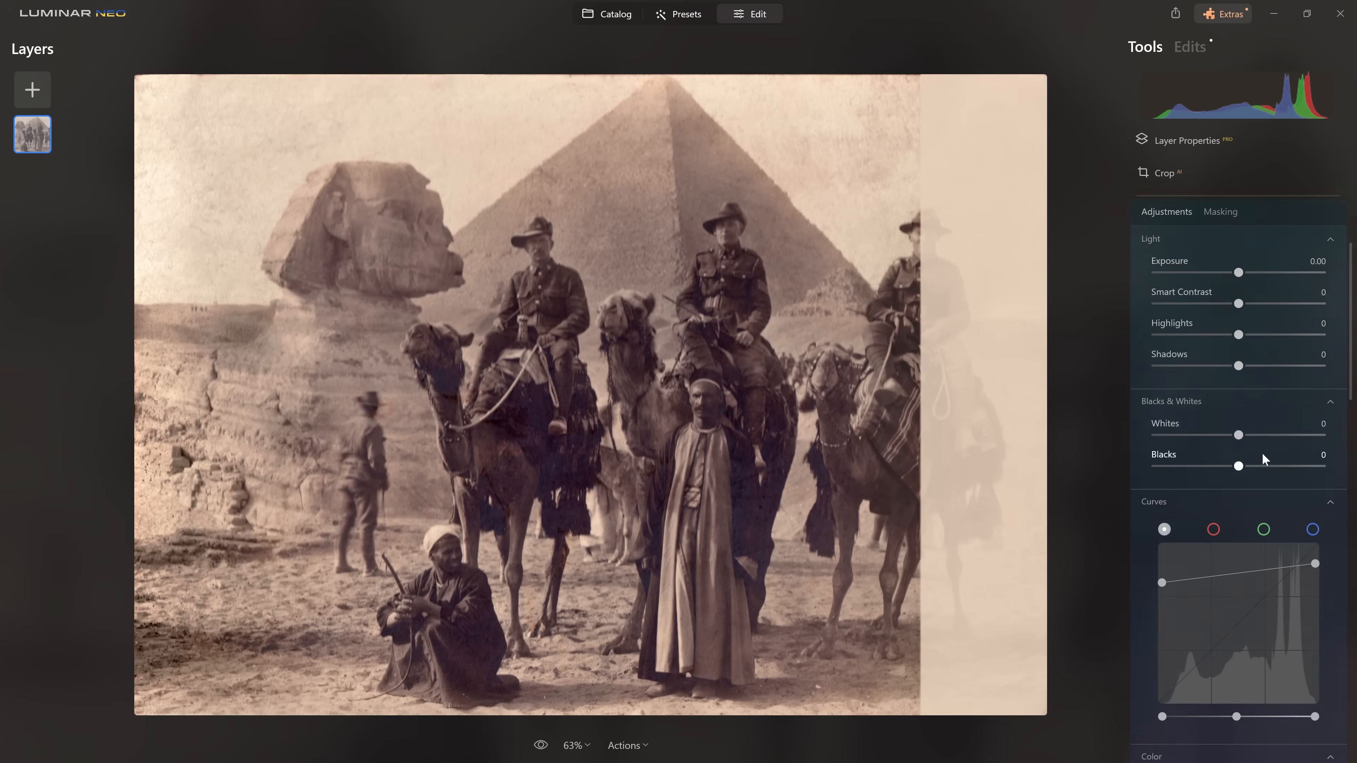
pyautogui.scroll(3, 1262, 455)
pyautogui.click(1225, 363)
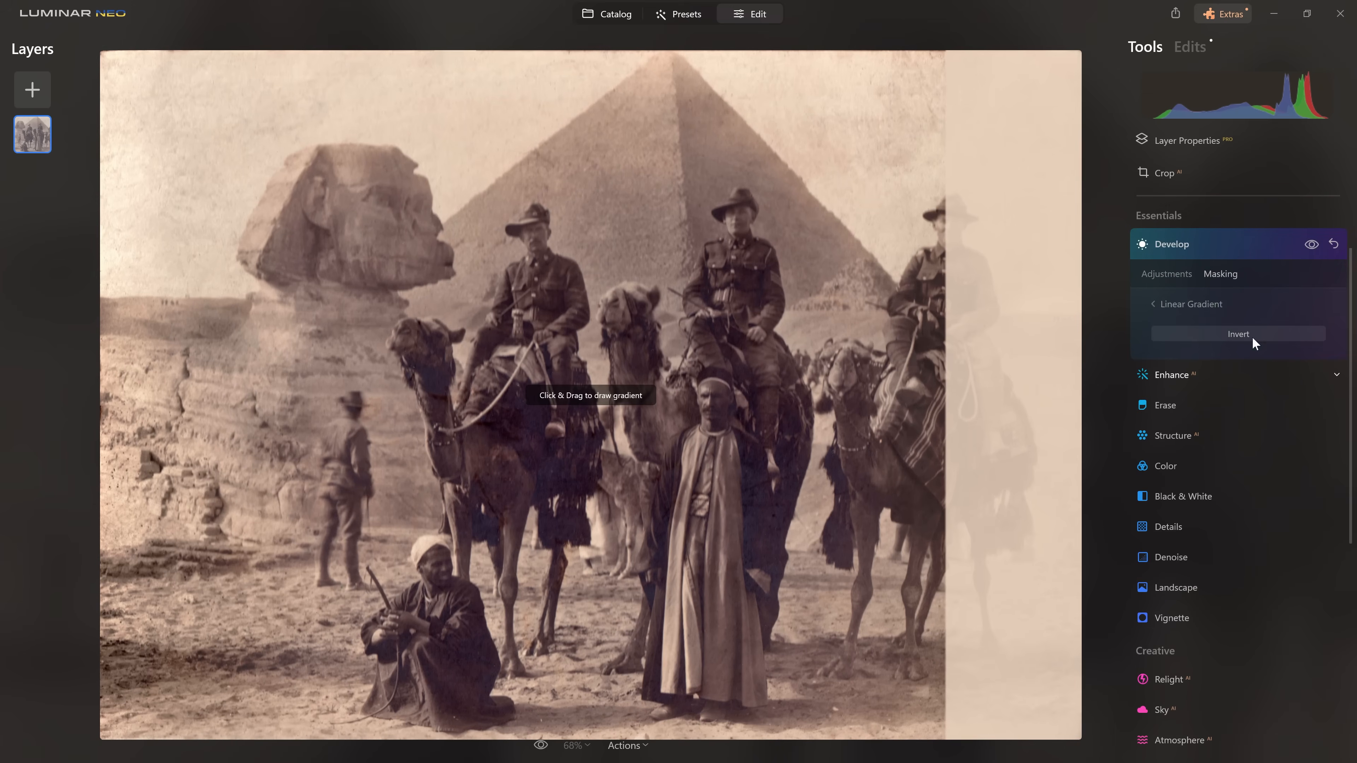
pyautogui.click(1187, 303)
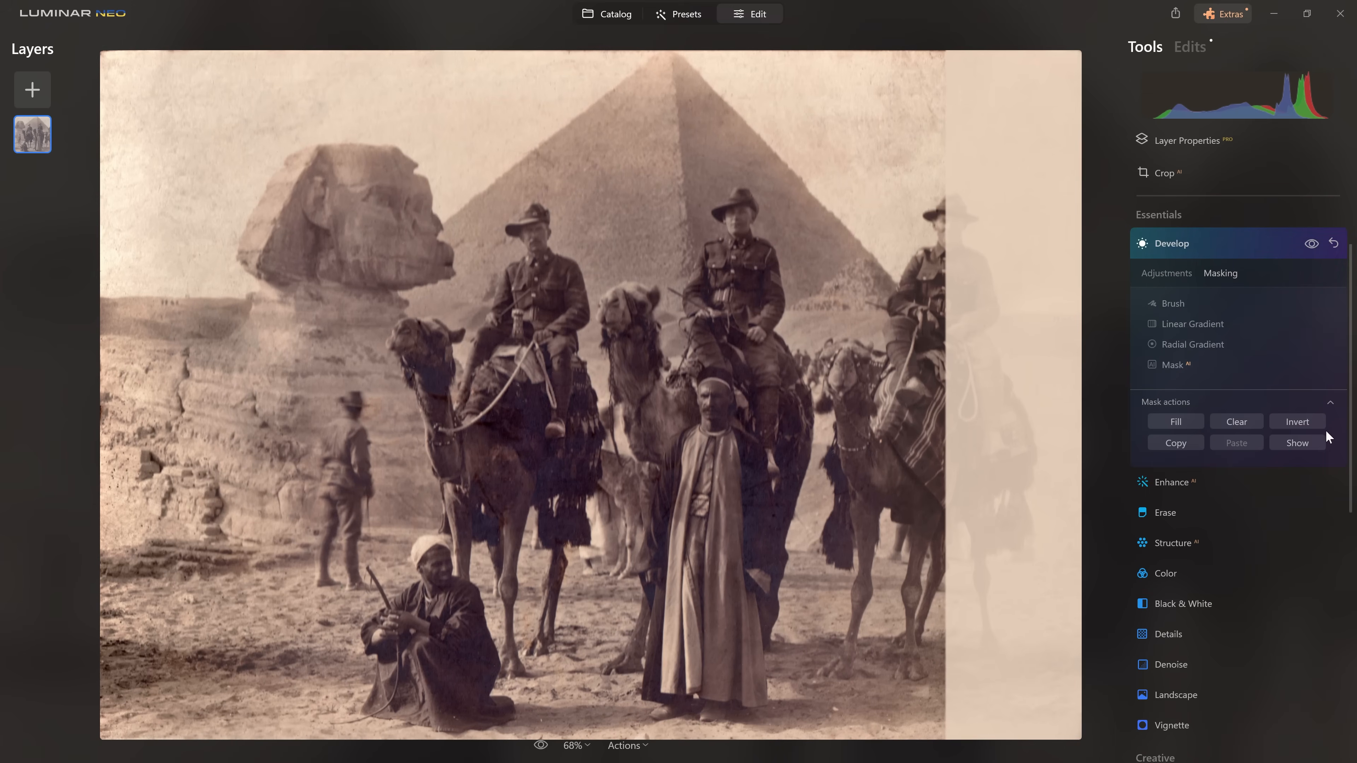
pyautogui.click(1237, 422)
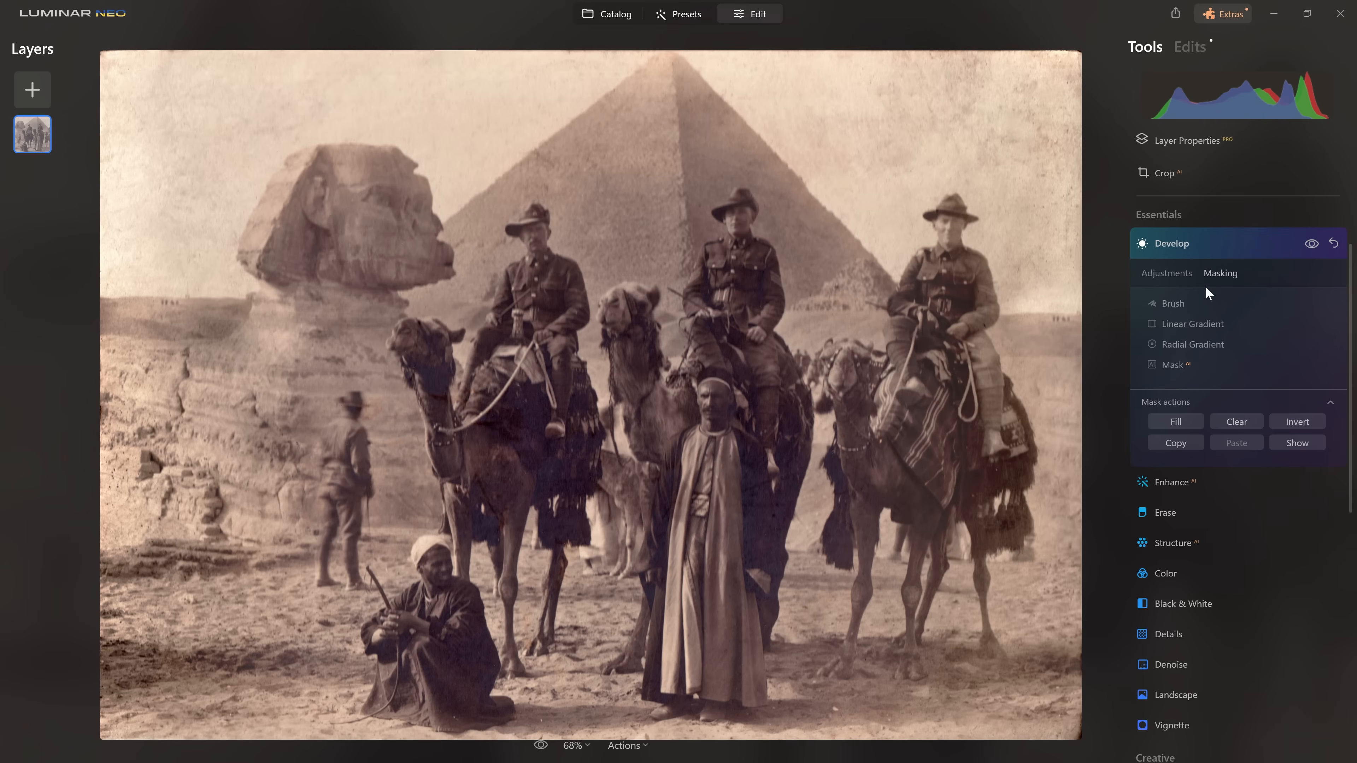
# Mask everything except the sky with the AI mask categories, and paint the missed foreground areas into the mask.
pyautogui.click(1184, 368)
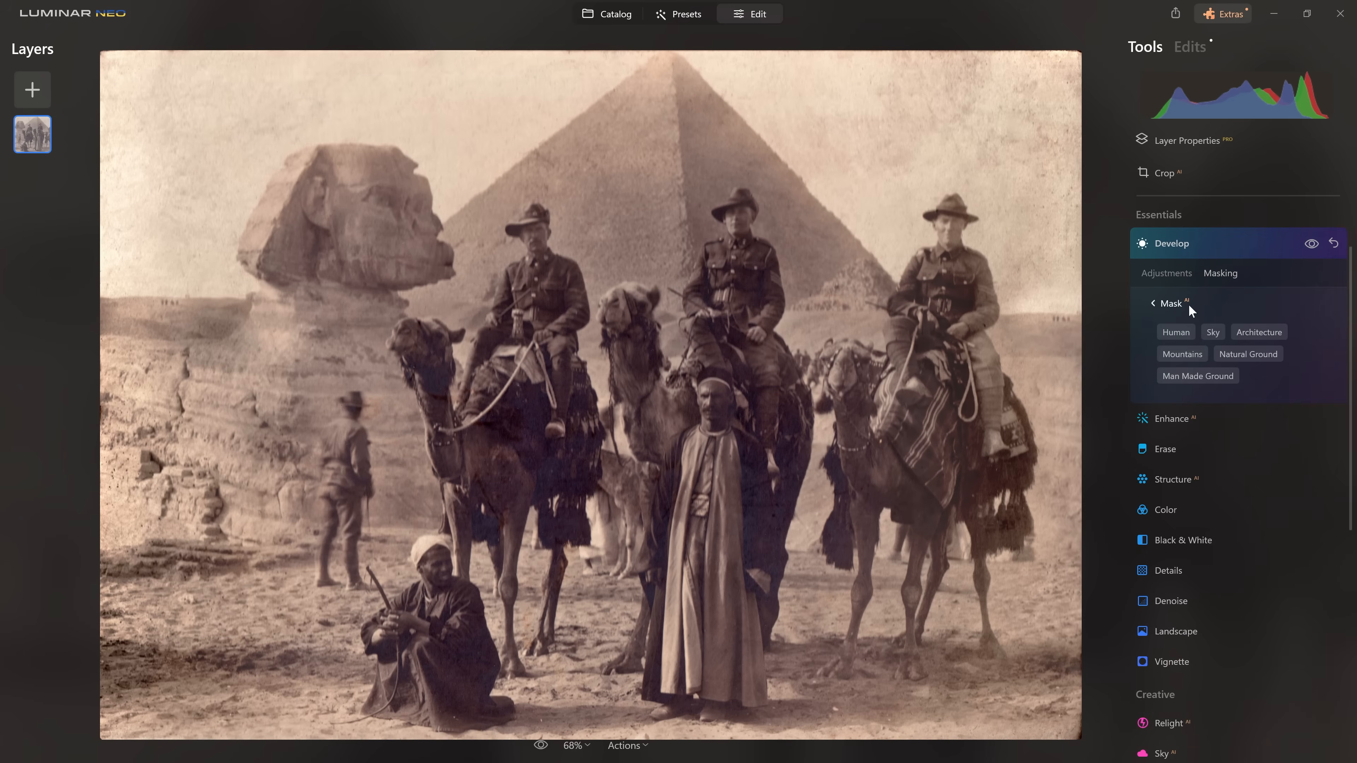
pyautogui.click(1220, 332)
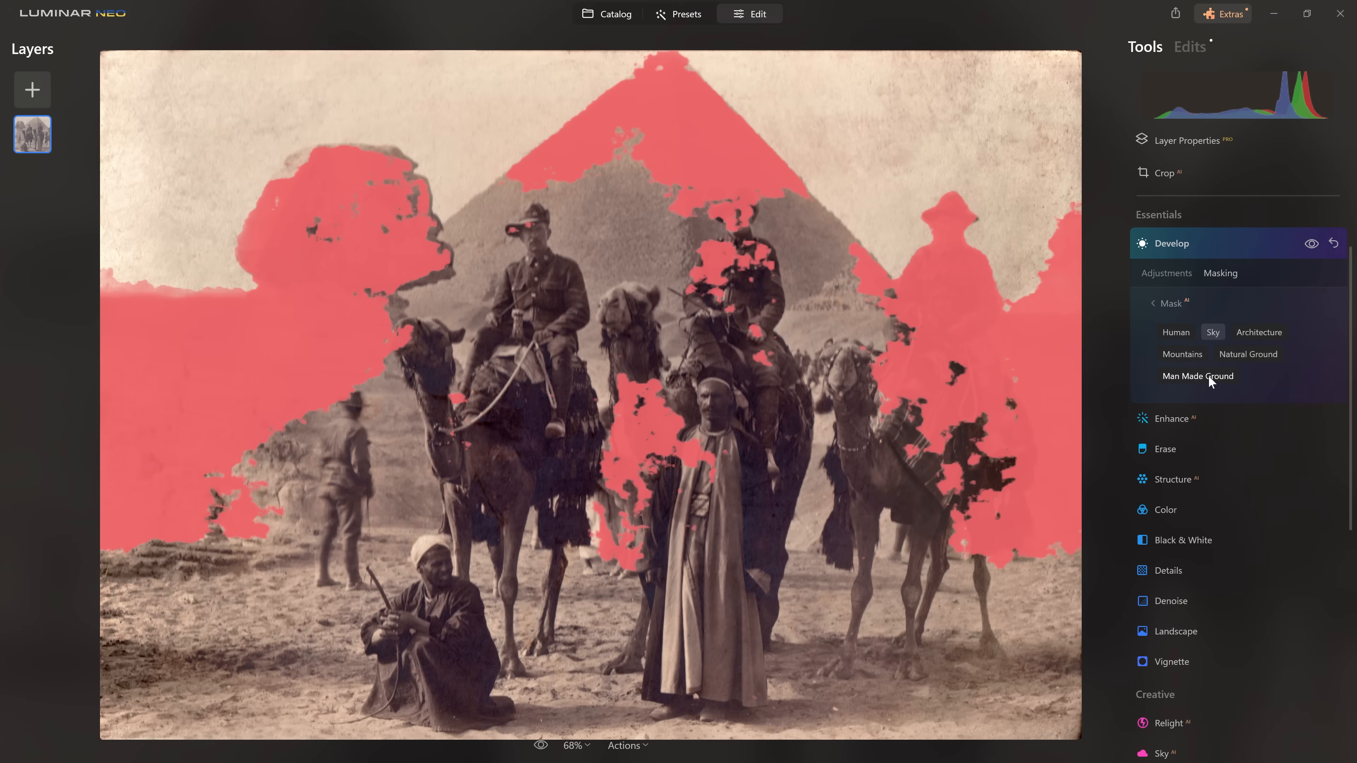
pyautogui.click(1176, 304)
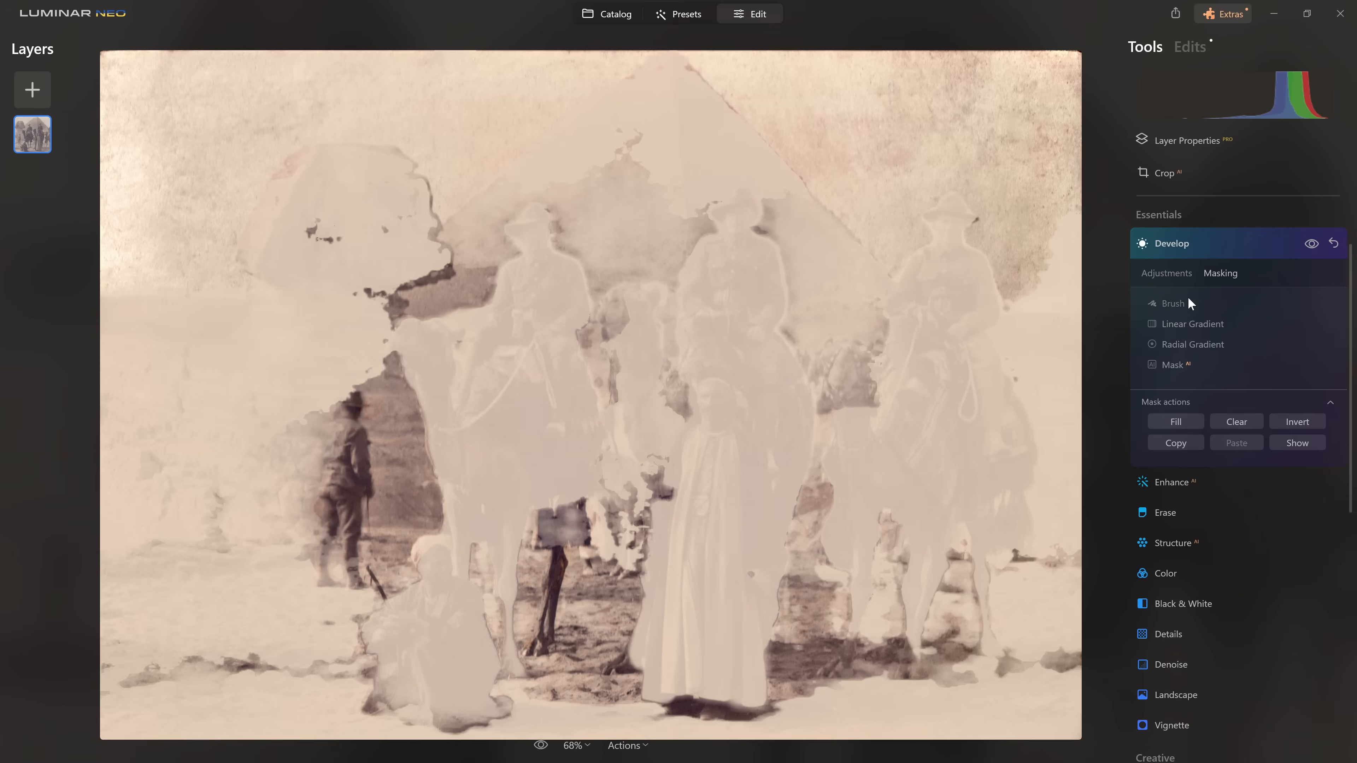
pyautogui.click(1174, 304)
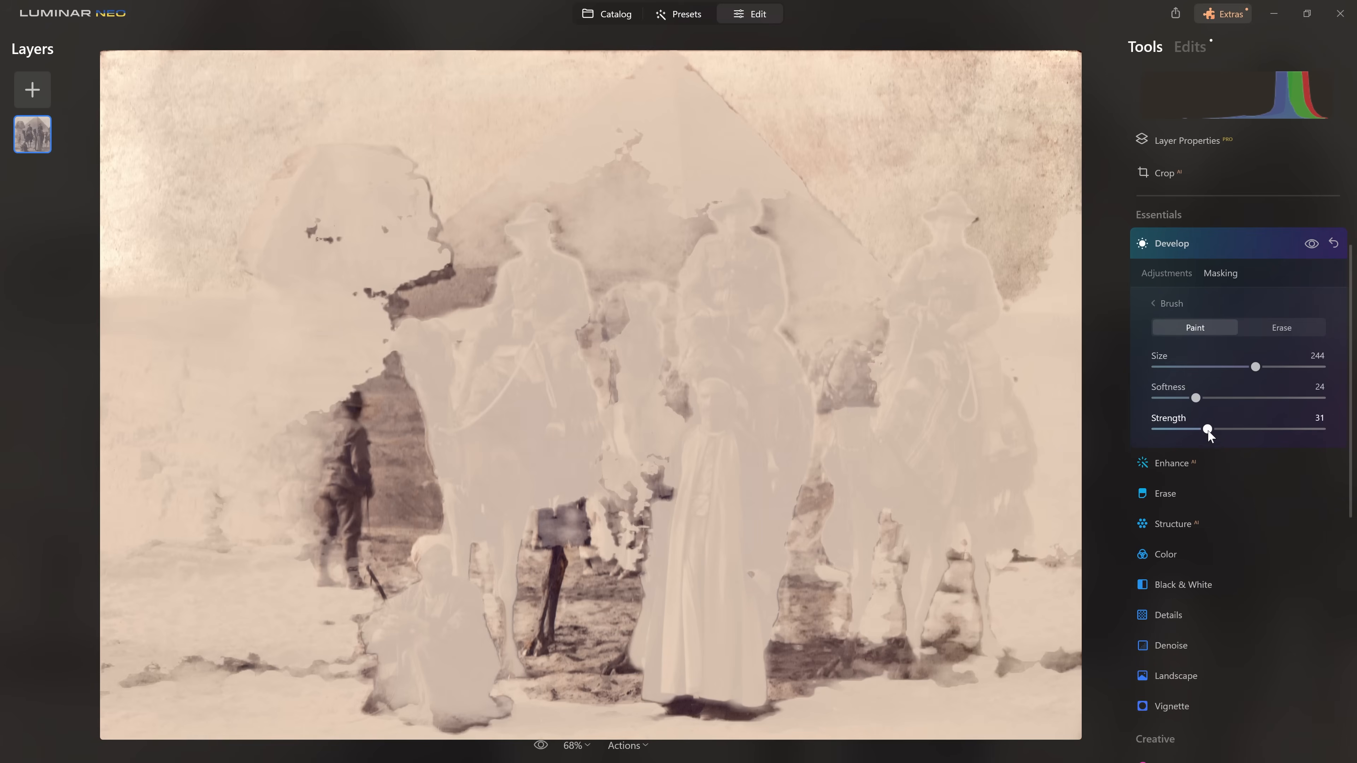
pyautogui.moveTo(910, 451)
pyautogui.mouseDown()
pyautogui.moveTo(792, 437)
pyautogui.moveTo(757, 637)
pyautogui.moveTo(894, 605)
pyautogui.moveTo(1039, 652)
pyautogui.moveTo(730, 673)
pyautogui.moveTo(344, 572)
pyautogui.moveTo(370, 418)
pyautogui.moveTo(153, 591)
pyautogui.moveTo(380, 607)
pyautogui.moveTo(377, 373)
pyautogui.moveTo(681, 207)
pyautogui.moveTo(857, 381)
pyautogui.moveTo(987, 432)
pyautogui.moveTo(566, 470)
pyautogui.moveTo(370, 350)
pyautogui.moveTo(346, 244)
pyautogui.mouseUp()
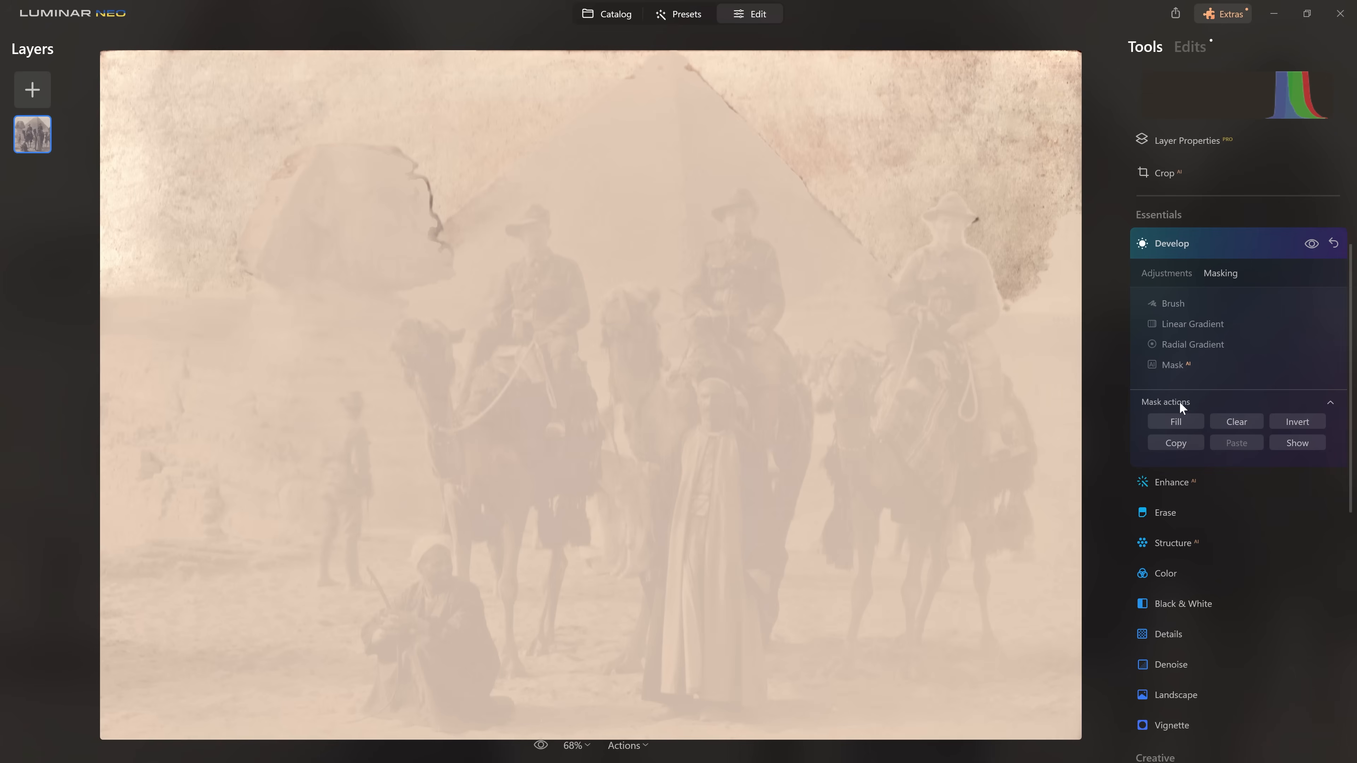
# Invert the mask to restrict the Develop adjustment to the sky, and compare the photo with the adjustment off and on.
pyautogui.click(1300, 420)
pyautogui.click(1312, 245)
pyautogui.click(1311, 244)
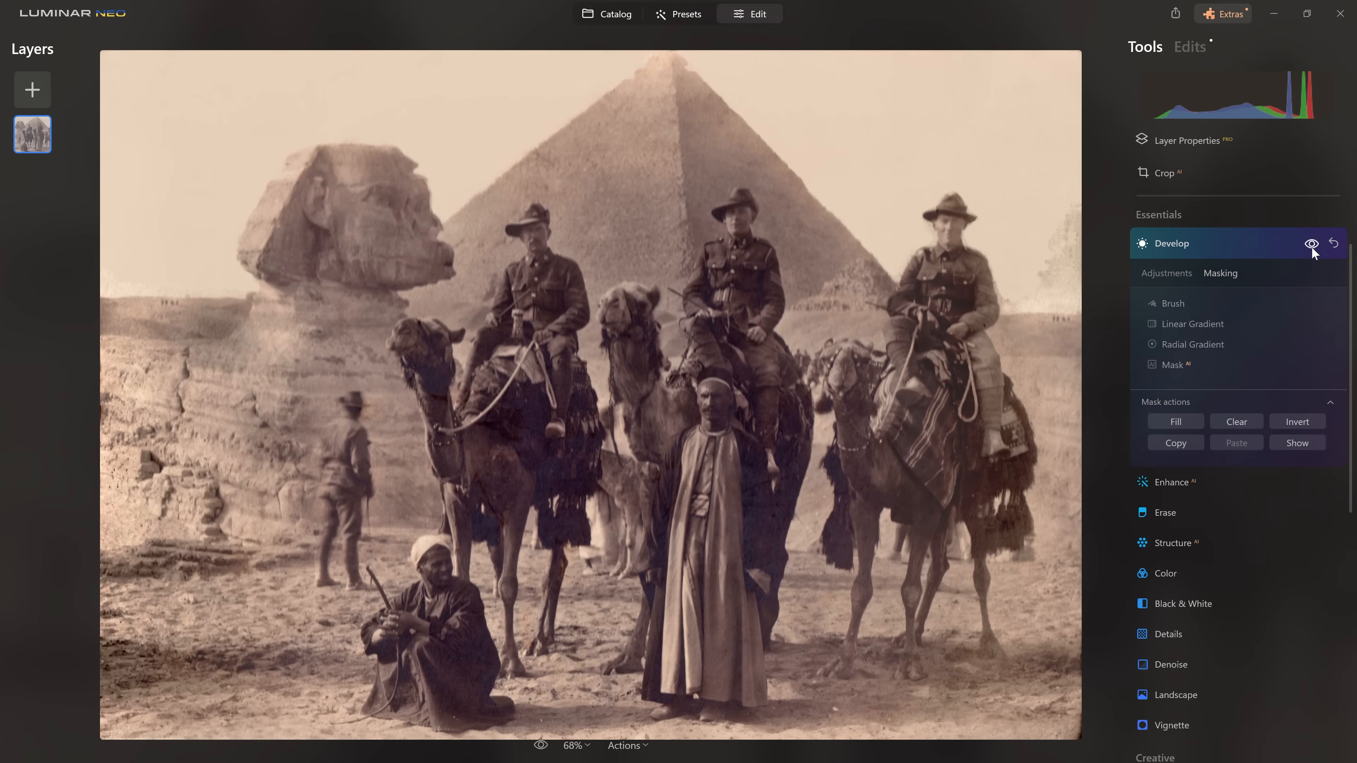
# Compare the photo with the Develop adjustment off and on, and brush the stained patch near the sky's right edge into the mask.
pyautogui.click(1312, 244)
pyautogui.click(1312, 244)
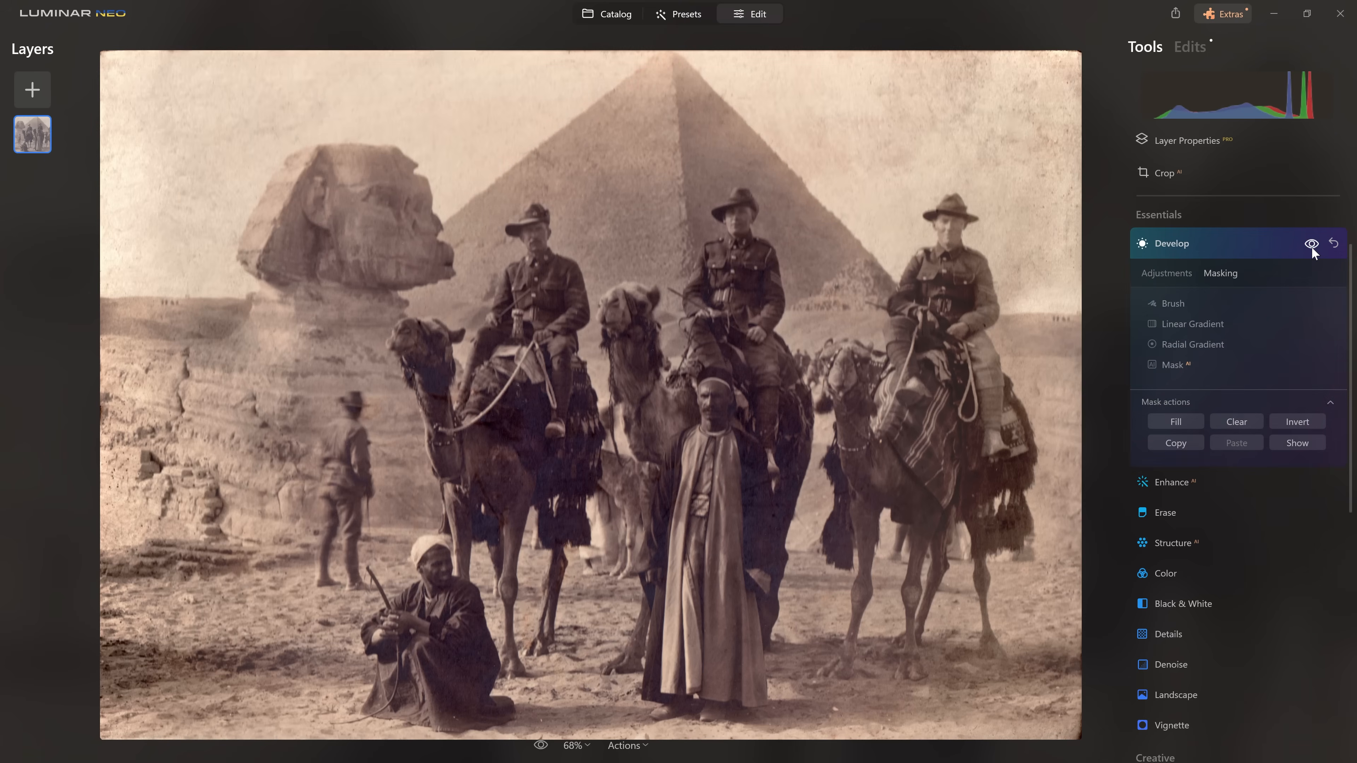
pyautogui.click(1189, 300)
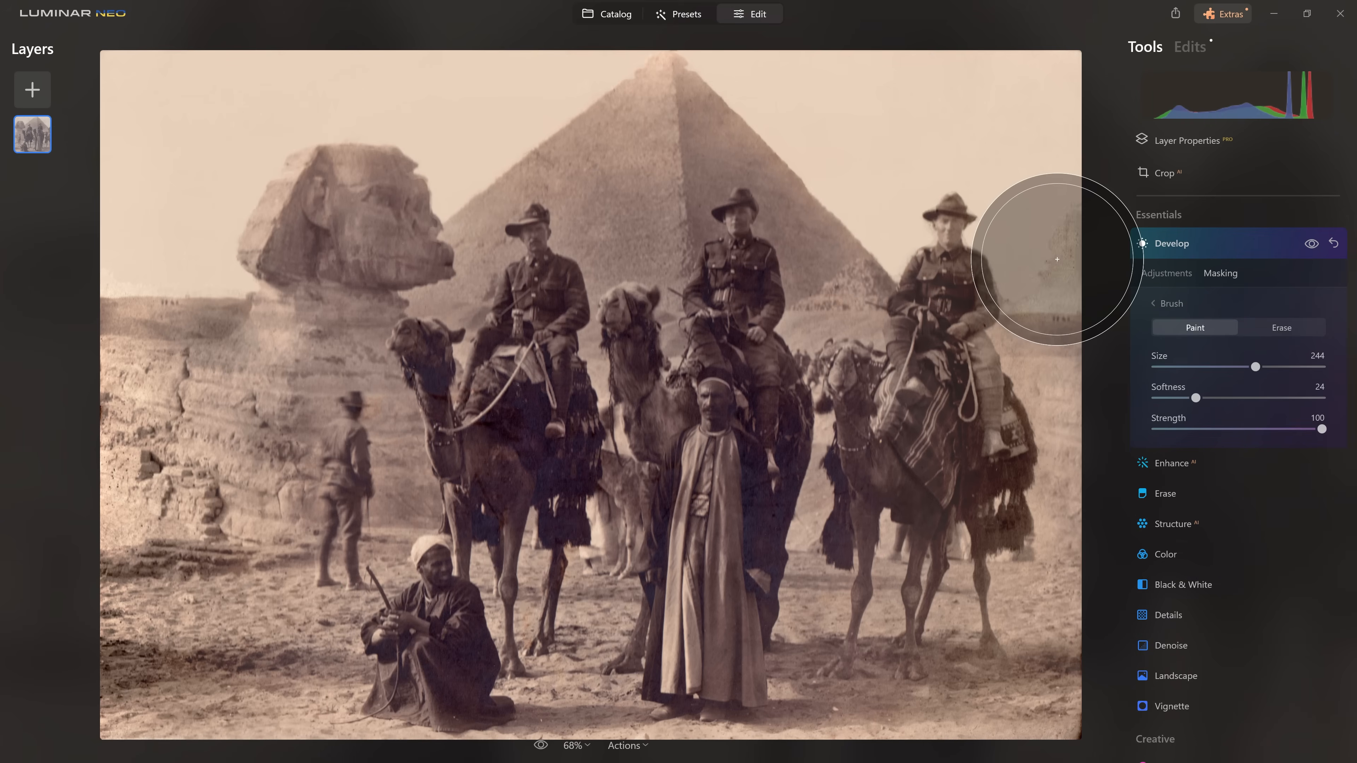
pyautogui.scroll(-6, 1057, 259)
pyautogui.moveTo(1060, 230); pyautogui.dragTo(1094, 266)
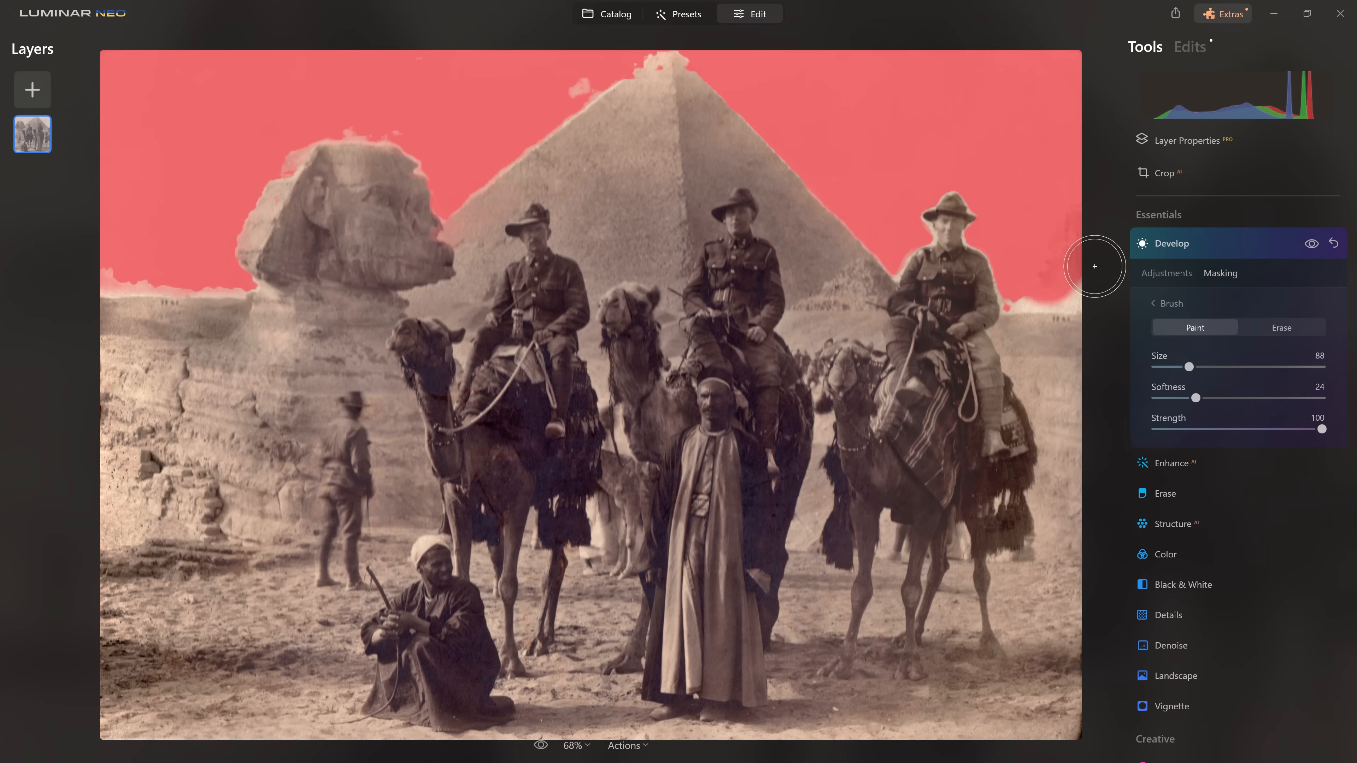
# Paint the uncovered strip of sky along the horizon beside the right-hand soldier's elbow into the mask with a smaller brush.
pyautogui.scroll(5, 1032, 276)
pyautogui.scroll(-2, 732, 203)
pyautogui.click(751, 233)
pyautogui.click(764, 267)
pyautogui.click(777, 327)
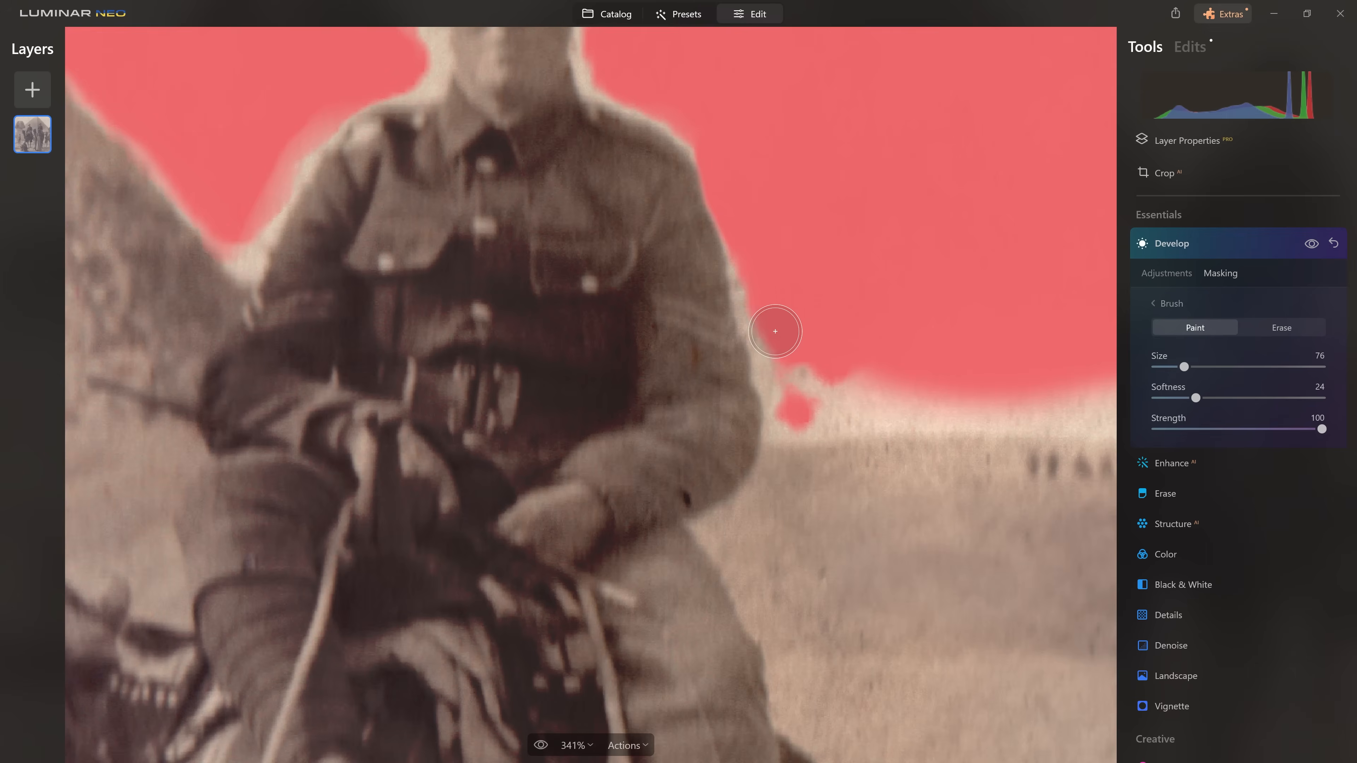
pyautogui.click(790, 407)
pyautogui.press('[')
pyautogui.click(783, 417)
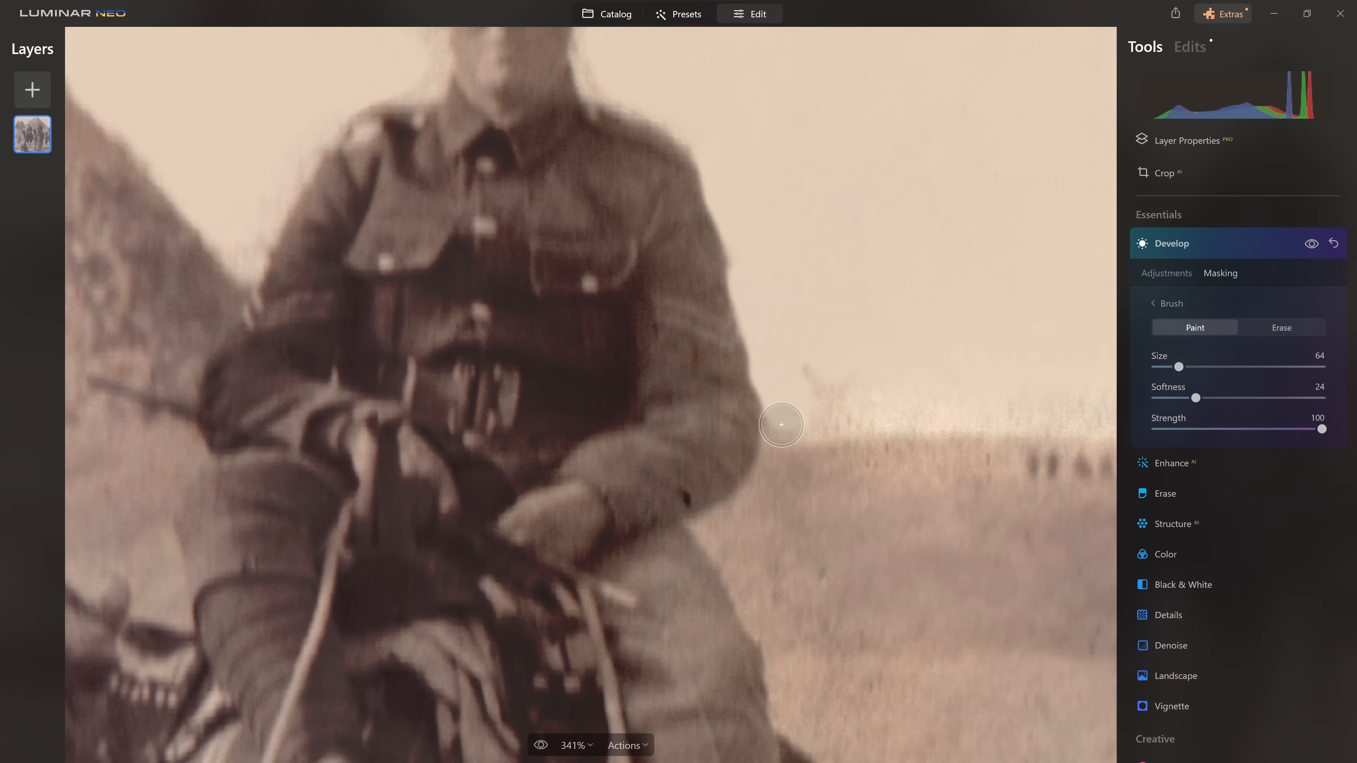
pyautogui.moveTo(780, 420)
pyautogui.mouseDown()
pyautogui.moveTo(774, 432)
pyautogui.moveTo(916, 419)
pyautogui.moveTo(860, 385)
pyautogui.moveTo(1120, 386)
pyautogui.moveTo(1068, 360)
pyautogui.mouseUp()
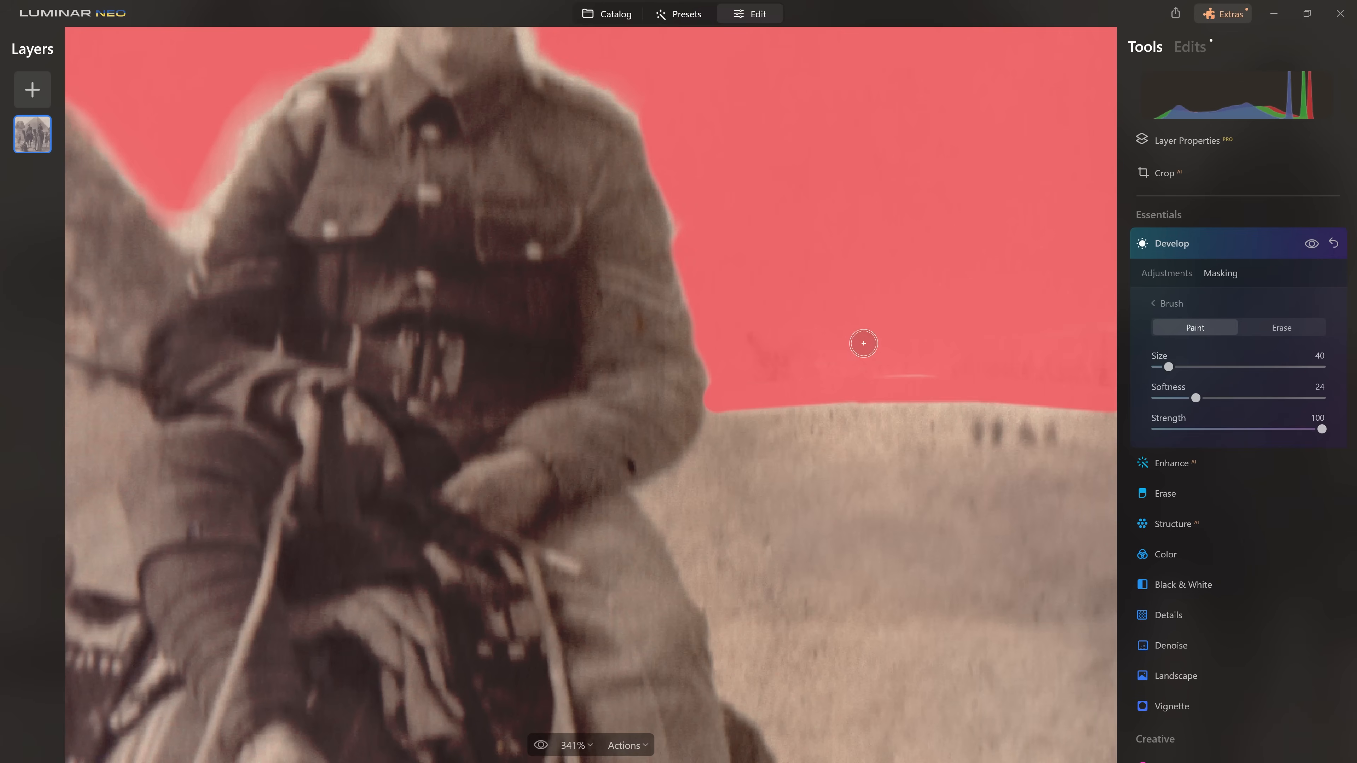
pyautogui.moveTo(941, 383); pyautogui.dragTo(941, 382)
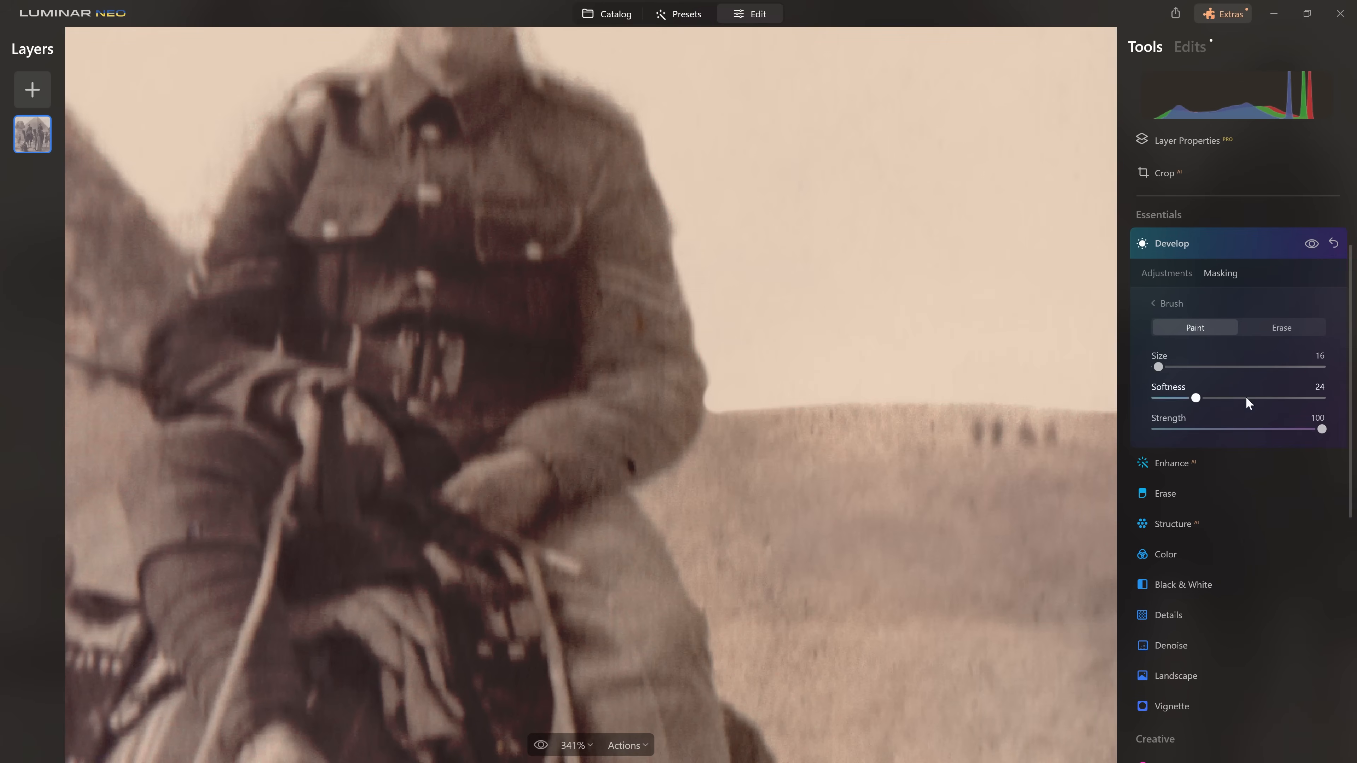
# Set the mask brush softness to 53 and paint the sky edge along the right-hand soldier's sleeve, shoulder and neck.
pyautogui.moveTo(709, 365)
pyautogui.mouseDown()
pyautogui.moveTo(708, 409)
pyautogui.moveTo(770, 373)
pyautogui.mouseUp()
pyautogui.press('space')
pyautogui.moveTo(672, 224)
pyautogui.mouseDown()
pyautogui.moveTo(802, 304)
pyautogui.moveTo(811, 416)
pyautogui.mouseUp()
pyautogui.press(']')
pyautogui.moveTo(667, 189)
pyautogui.mouseDown()
pyautogui.moveTo(677, 259)
pyautogui.moveTo(694, 265)
pyautogui.mouseUp()
pyautogui.moveTo(710, 269); pyautogui.dragTo(792, 319)
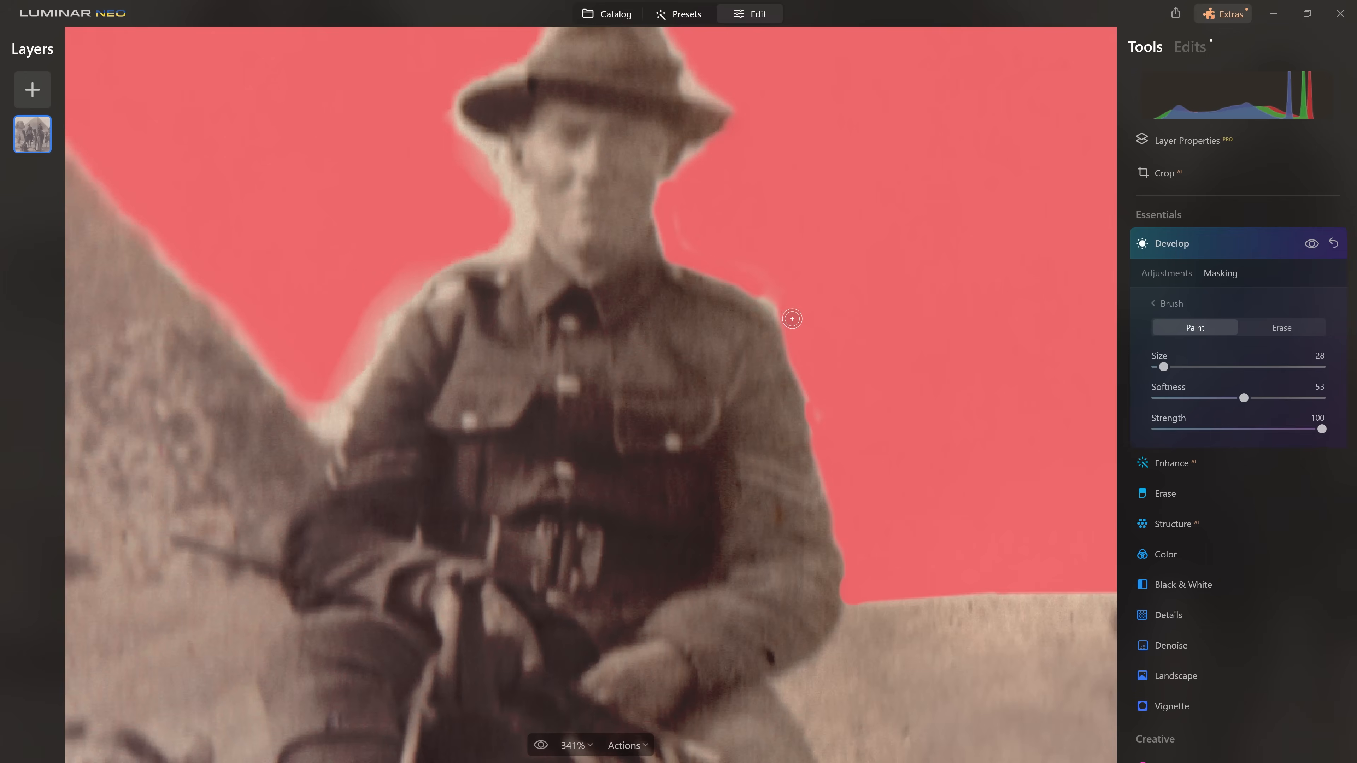
pyautogui.moveTo(681, 233); pyautogui.dragTo(702, 244)
# Paint the uncovered sky around the right-hand soldier's face, hat and other shoulder into the mask.
pyautogui.moveTo(494, 148)
pyautogui.mouseDown()
pyautogui.moveTo(524, 219)
pyautogui.moveTo(519, 251)
pyautogui.mouseUp()
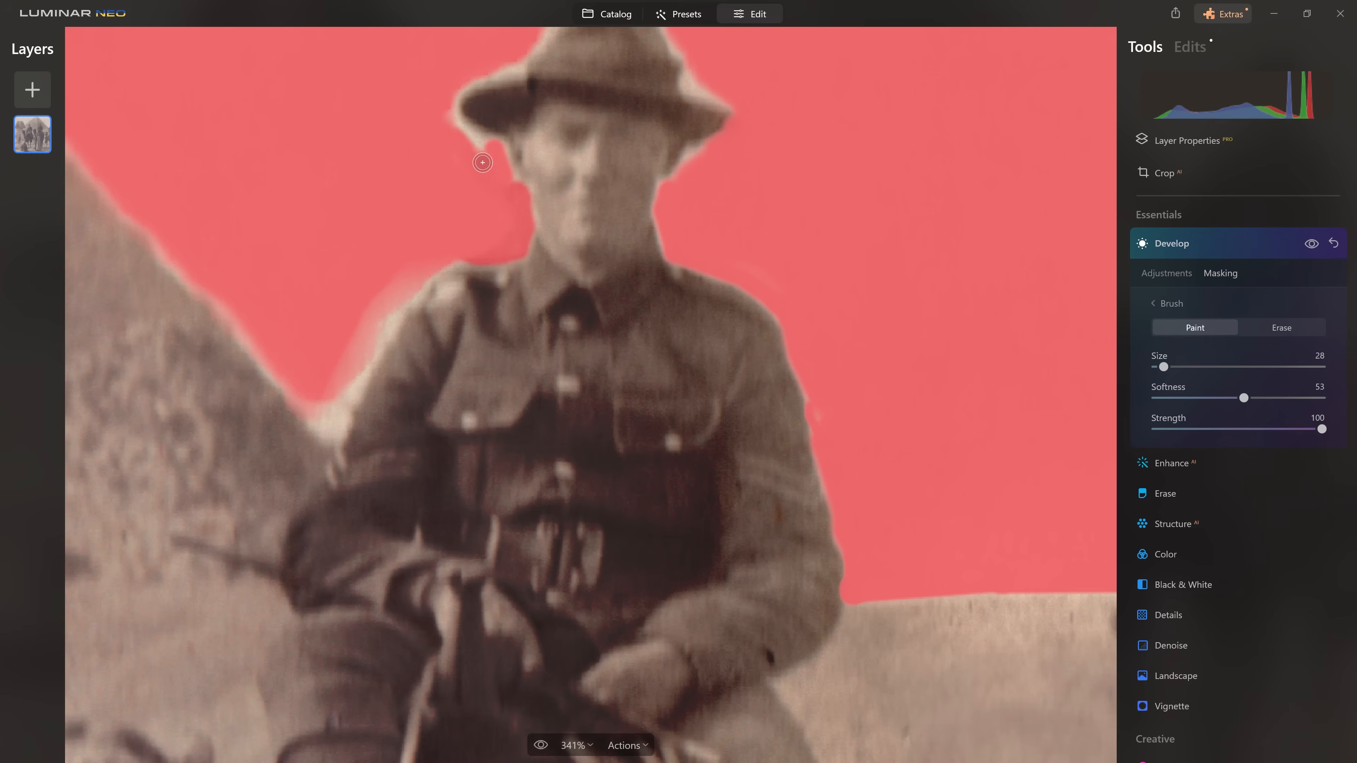
pyautogui.moveTo(462, 125)
pyautogui.mouseDown()
pyautogui.moveTo(488, 140)
pyautogui.moveTo(454, 122)
pyautogui.mouseUp()
pyautogui.moveTo(493, 66); pyautogui.dragTo(520, 62)
pyautogui.moveTo(545, 121); pyautogui.dragTo(592, 298)
pyautogui.moveTo(562, 231); pyautogui.dragTo(631, 166)
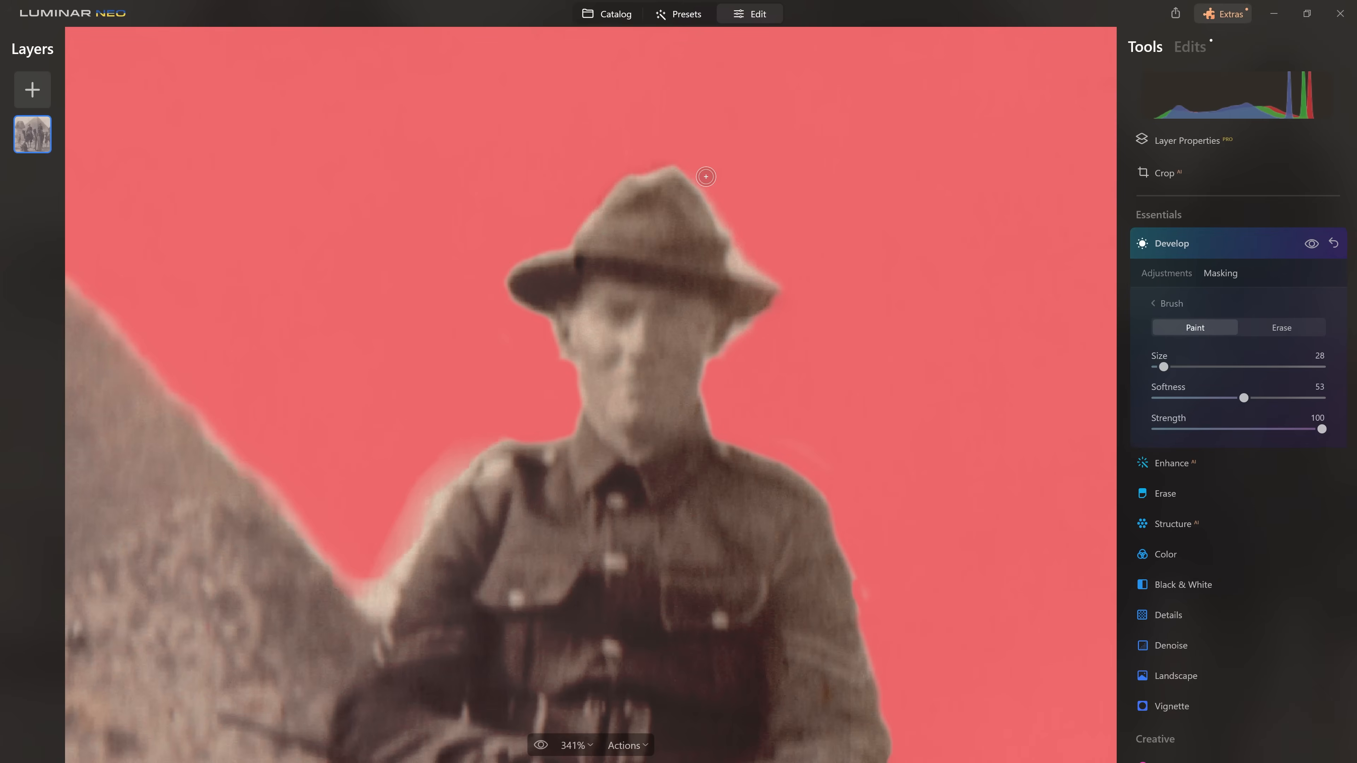
pyautogui.moveTo(496, 429)
pyautogui.mouseDown()
pyautogui.moveTo(584, 318)
pyautogui.moveTo(544, 365)
pyautogui.mouseUp()
pyautogui.moveTo(487, 469); pyautogui.dragTo(462, 494)
pyautogui.moveTo(539, 355)
pyautogui.mouseDown()
pyautogui.moveTo(476, 428)
pyautogui.moveTo(580, 303)
pyautogui.mouseUp()
# Enlarge the brush and paint the sky edge along the pyramid's right slope into the mask.
pyautogui.press(']')
pyautogui.press(']')
pyautogui.press(']')
pyautogui.moveTo(365, 337); pyautogui.dragTo(661, 551)
pyautogui.scroll(-10, 440, 292)
pyautogui.scroll(10, 647, 224)
pyautogui.moveTo(817, 156); pyautogui.dragTo(908, 281)
# Erase the mask spill from the pyramid's peak and repaint the sky beside it.
pyautogui.press(']')
pyautogui.press('x')
pyautogui.click(676, 42)
pyautogui.click(680, 40)
pyautogui.moveTo(709, 55)
pyautogui.mouseDown()
pyautogui.moveTo(740, 96)
pyautogui.moveTo(694, 48)
pyautogui.moveTo(596, 54)
pyautogui.moveTo(409, 231)
pyautogui.mouseUp()
pyautogui.press('x')
pyautogui.moveTo(370, 184)
pyautogui.mouseDown()
pyautogui.moveTo(250, 263)
pyautogui.moveTo(262, 169)
pyautogui.moveTo(206, 254)
pyautogui.mouseUp()
# Paint the sky edge along the pyramid's left slope, down toward the Sphinx, into the mask.
pyautogui.moveTo(486, 439); pyautogui.dragTo(902, 439)
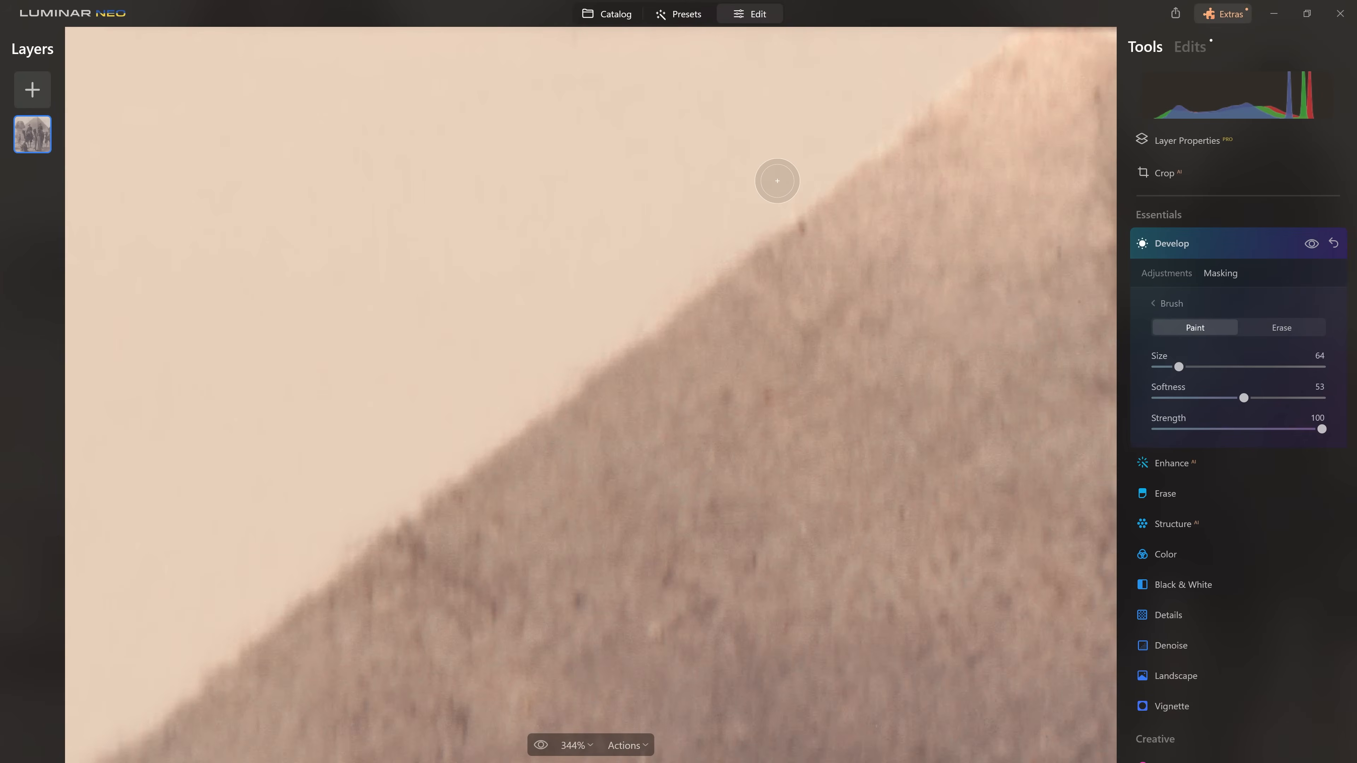
pyautogui.click(387, 480)
pyautogui.moveTo(446, 543); pyautogui.dragTo(891, 424)
pyautogui.click(479, 630)
pyautogui.click(508, 647)
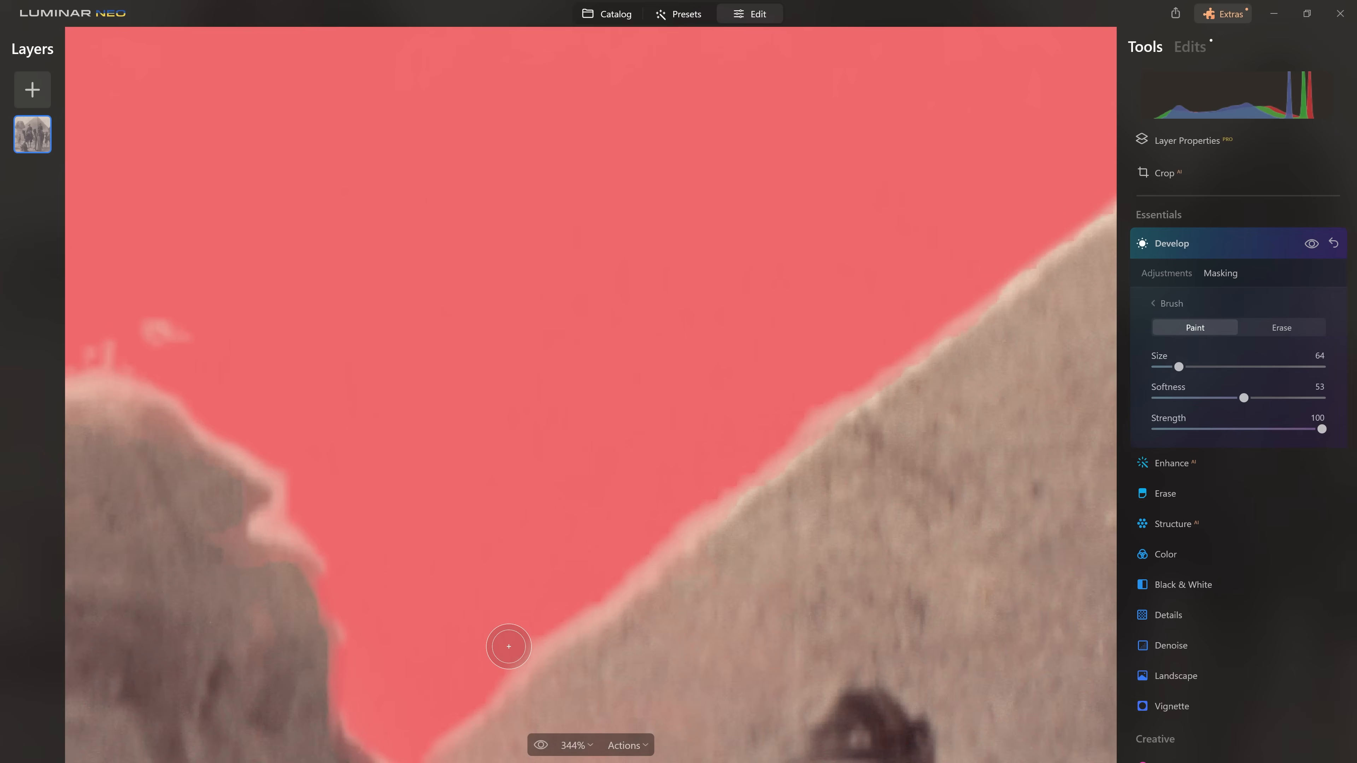
pyautogui.moveTo(594, 565)
pyautogui.mouseDown()
pyautogui.moveTo(434, 719)
pyautogui.moveTo(690, 436)
pyautogui.moveTo(730, 471)
pyautogui.mouseUp()
pyautogui.moveTo(650, 547)
pyautogui.mouseDown()
pyautogui.moveTo(830, 491)
pyautogui.moveTo(831, 625)
pyautogui.mouseUp()
# Paint the uncovered sky patches near the Sphinx into the mask with a larger brush.
pyautogui.press(']')
pyautogui.press(']')
pyautogui.press(']')
pyautogui.press(']')
pyautogui.press(']')
pyautogui.press(']')
pyautogui.press(']')
pyautogui.press(']')
pyautogui.moveTo(1057, 376); pyautogui.dragTo(1010, 425)
# Refine the mask edge around the Sphinx's face and head by alternately erasing spill and repainting sky.
pyautogui.scroll(-10, 680, 491)
pyautogui.scroll(10, 782, 472)
pyautogui.moveTo(782, 473)
pyautogui.mouseDown()
pyautogui.moveTo(718, 370)
pyautogui.moveTo(758, 575)
pyautogui.moveTo(812, 604)
pyautogui.mouseUp()
pyautogui.press('x')
pyautogui.moveTo(948, 560)
pyautogui.mouseDown()
pyautogui.moveTo(936, 442)
pyautogui.moveTo(188, 10)
pyautogui.mouseUp()
pyautogui.press('x')
pyautogui.moveTo(605, 207)
pyautogui.mouseDown()
pyautogui.moveTo(1064, 404)
pyautogui.moveTo(948, 173)
pyautogui.mouseUp()
pyautogui.press('x')
pyautogui.moveTo(769, 233)
pyautogui.mouseDown()
pyautogui.moveTo(218, 470)
pyautogui.moveTo(448, 200)
pyautogui.mouseUp()
pyautogui.moveTo(262, 432); pyautogui.dragTo(766, 209)
pyautogui.press('x')
pyautogui.moveTo(667, 483); pyautogui.dragTo(644, 582)
pyautogui.moveTo(574, 727); pyautogui.dragTo(770, 364)
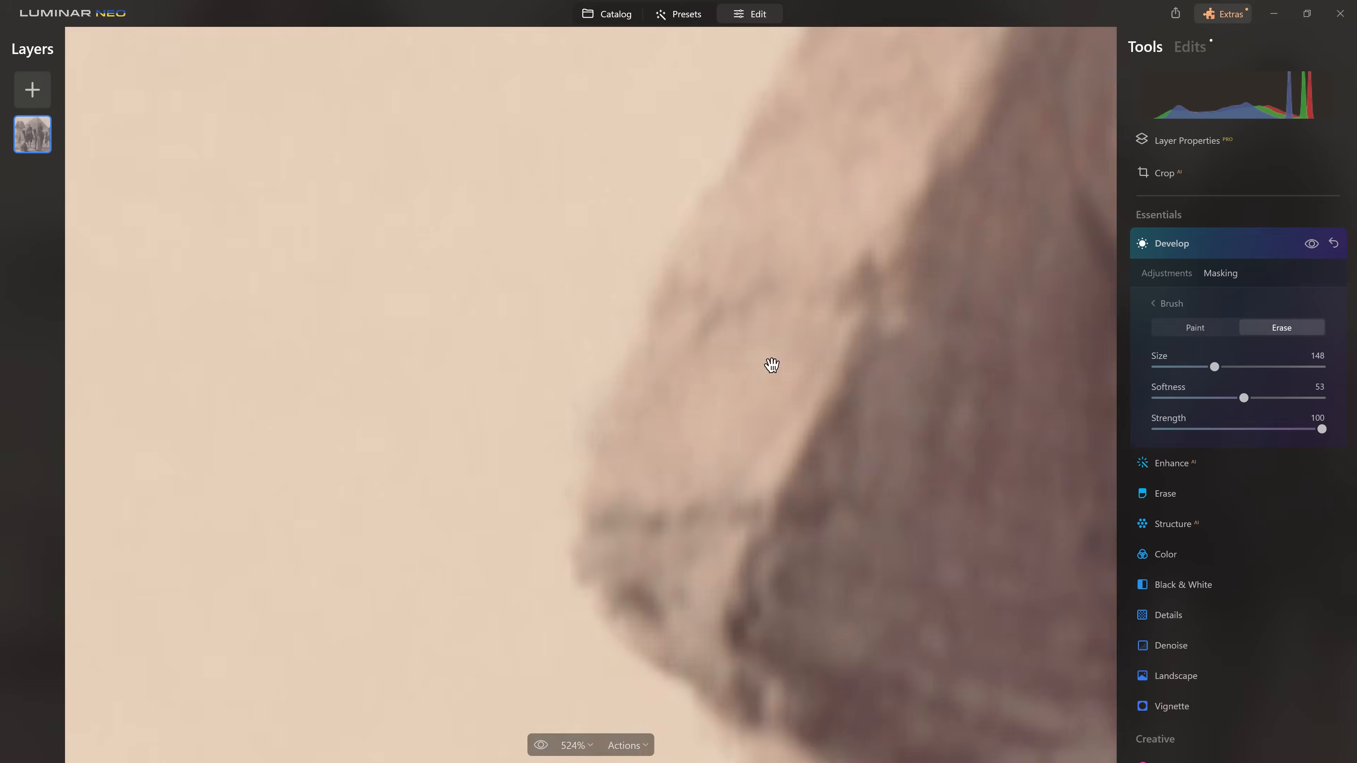
# Refine the mask along the back of the Sphinx's head and the neighbouring horizon with a smaller brush.
pyautogui.scroll(-10, 616, 147)
pyautogui.scroll(6, 303, 196)
pyautogui.moveTo(509, 541); pyautogui.dragTo(720, 377)
pyautogui.press('[')
pyautogui.press('[')
pyautogui.press('[')
pyautogui.press('[')
pyautogui.press('[')
pyautogui.click(563, 175)
pyautogui.press('x')
pyautogui.moveTo(570, 154)
pyautogui.mouseDown()
pyautogui.moveTo(475, 335)
pyautogui.moveTo(553, 359)
pyautogui.moveTo(575, 304)
pyautogui.moveTo(544, 475)
pyautogui.mouseUp()
pyautogui.press('x')
pyautogui.moveTo(738, 165); pyautogui.dragTo(736, 155)
pyautogui.press('x')
pyautogui.moveTo(688, 89); pyautogui.dragTo(683, 81)
pyautogui.moveTo(529, 564)
pyautogui.mouseDown()
pyautogui.moveTo(675, 418)
pyautogui.moveTo(611, 401)
pyautogui.mouseUp()
pyautogui.moveTo(517, 434)
pyautogui.mouseDown()
pyautogui.moveTo(203, 409)
pyautogui.moveTo(279, 430)
pyautogui.mouseUp()
pyautogui.moveTo(118, 370)
pyautogui.mouseDown()
pyautogui.moveTo(122, 302)
pyautogui.moveTo(538, 455)
pyautogui.moveTo(630, 106)
pyautogui.mouseUp()
# Lightly erase the sky mask with a size 400 brush at strength 8 and inspect the sky's restored texture.
pyautogui.hotkey('ctrl', '0')
pyautogui.scroll(1, 858, 203)
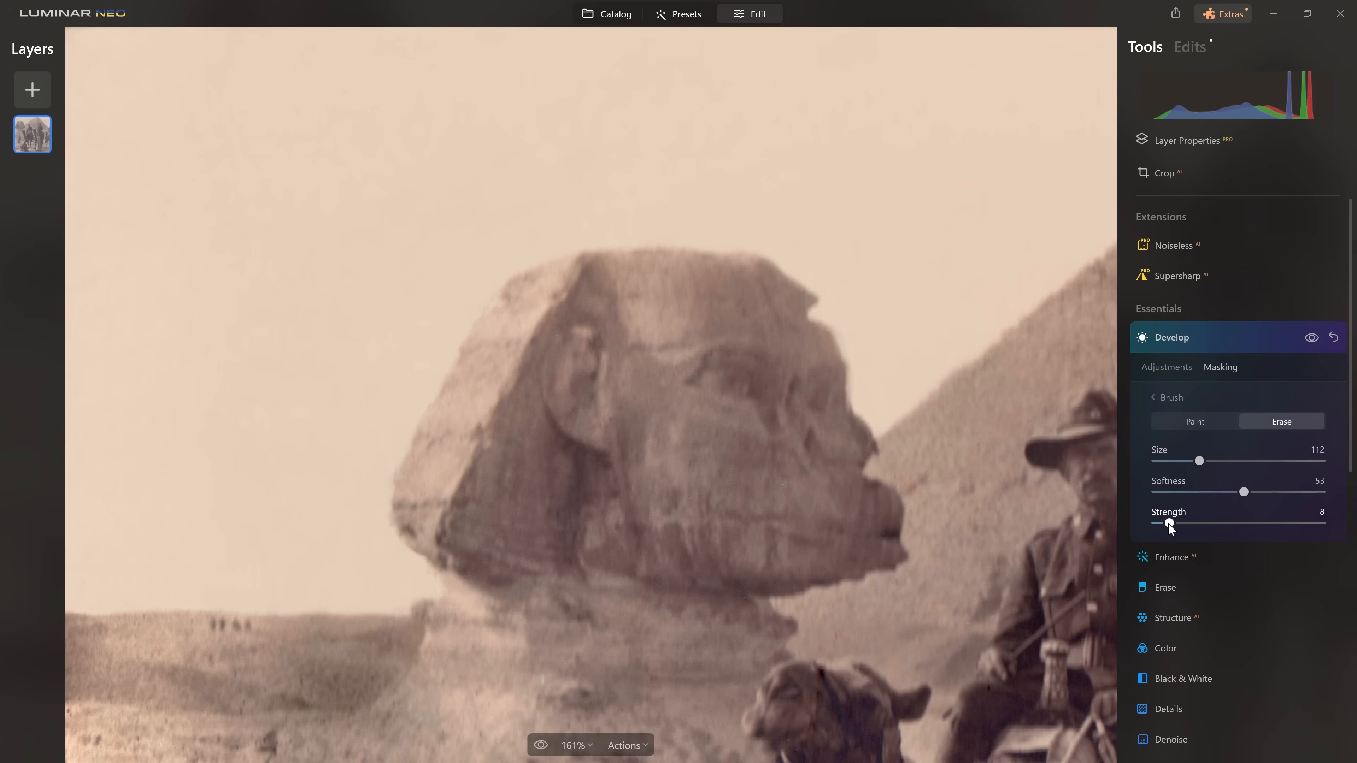
pyautogui.moveTo(1205, 461); pyautogui.dragTo(1322, 461)
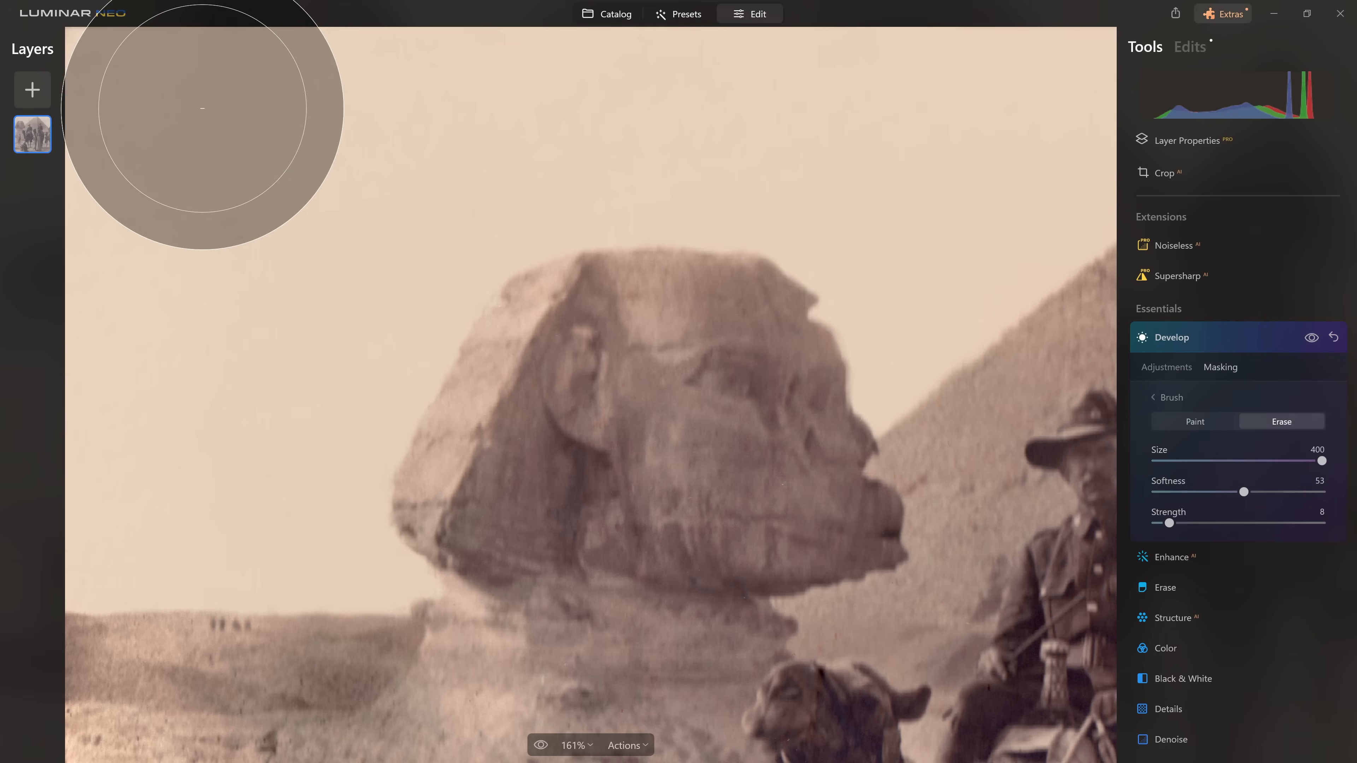
pyautogui.scroll(-3, 203, 108)
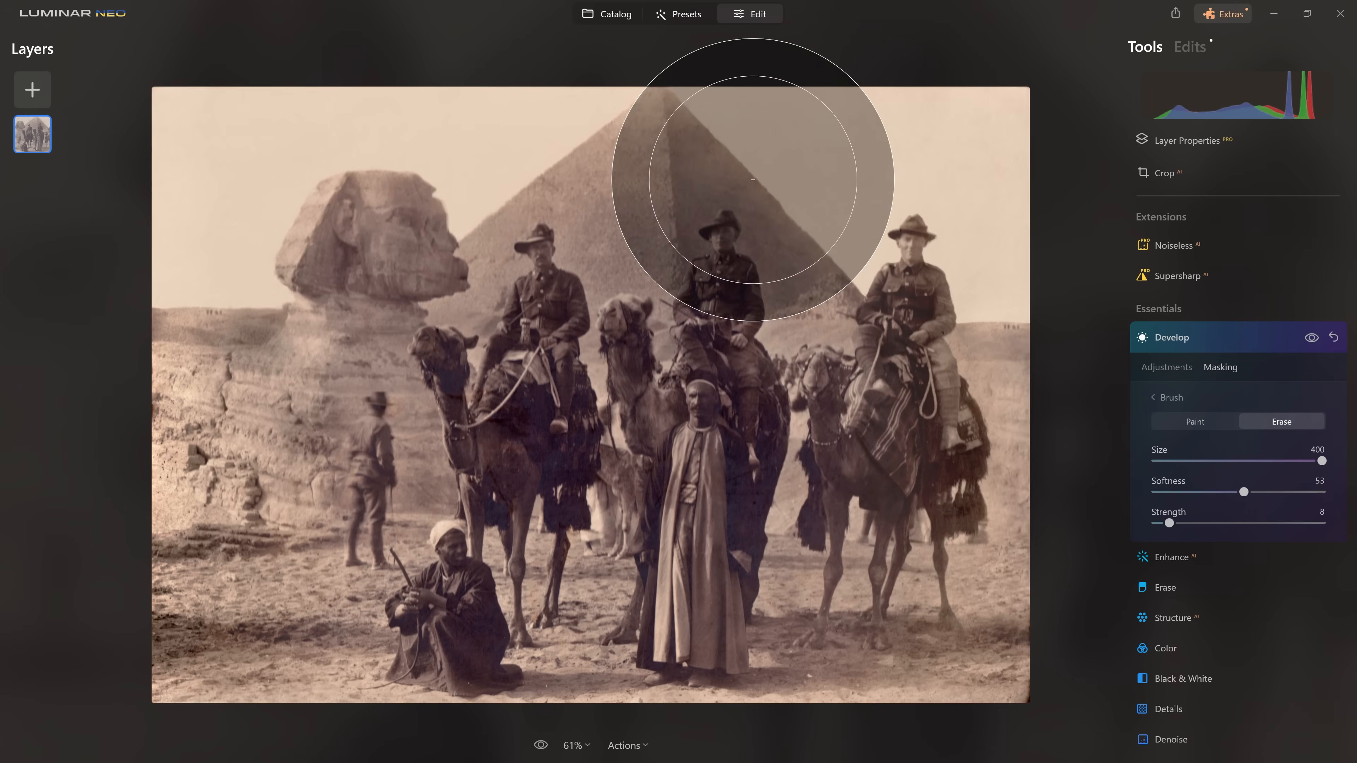
pyautogui.scroll(5, 971, 150)
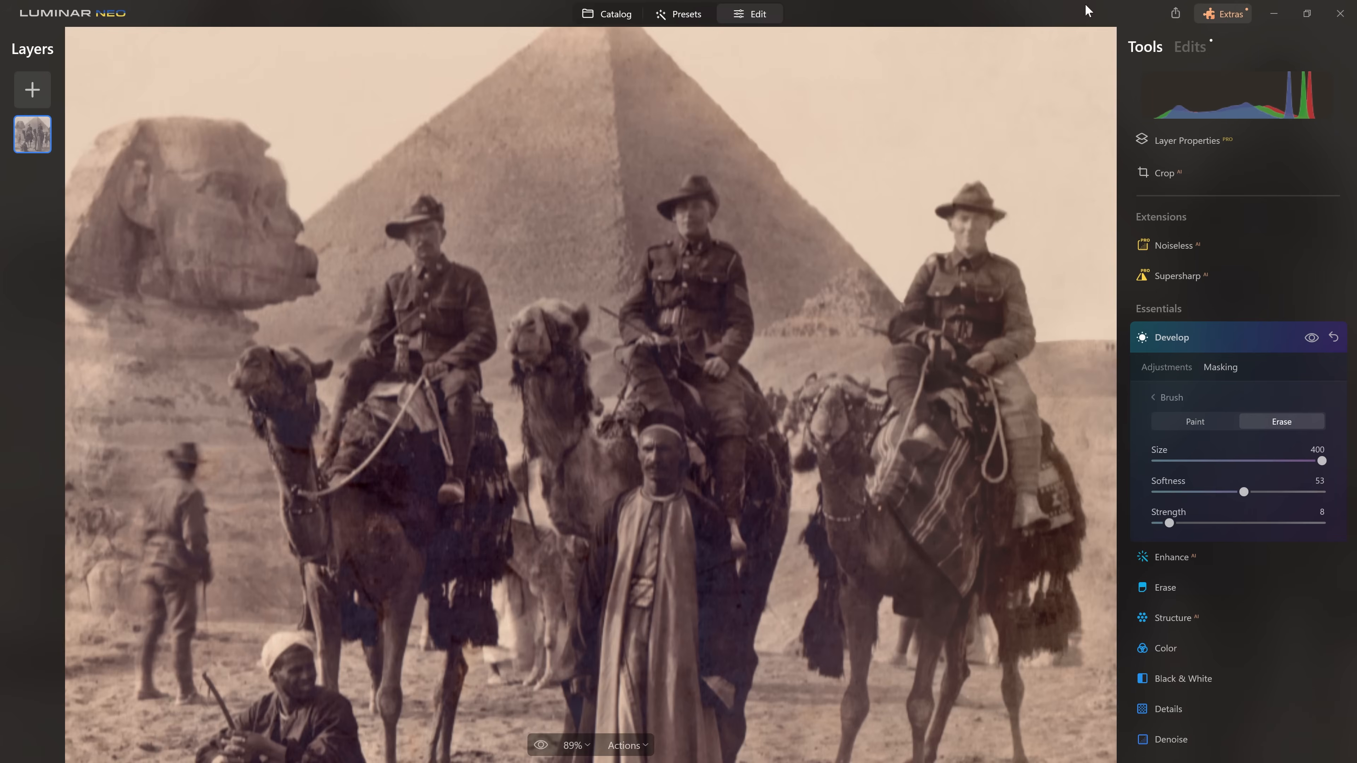
pyautogui.scroll(10, 896, 213)
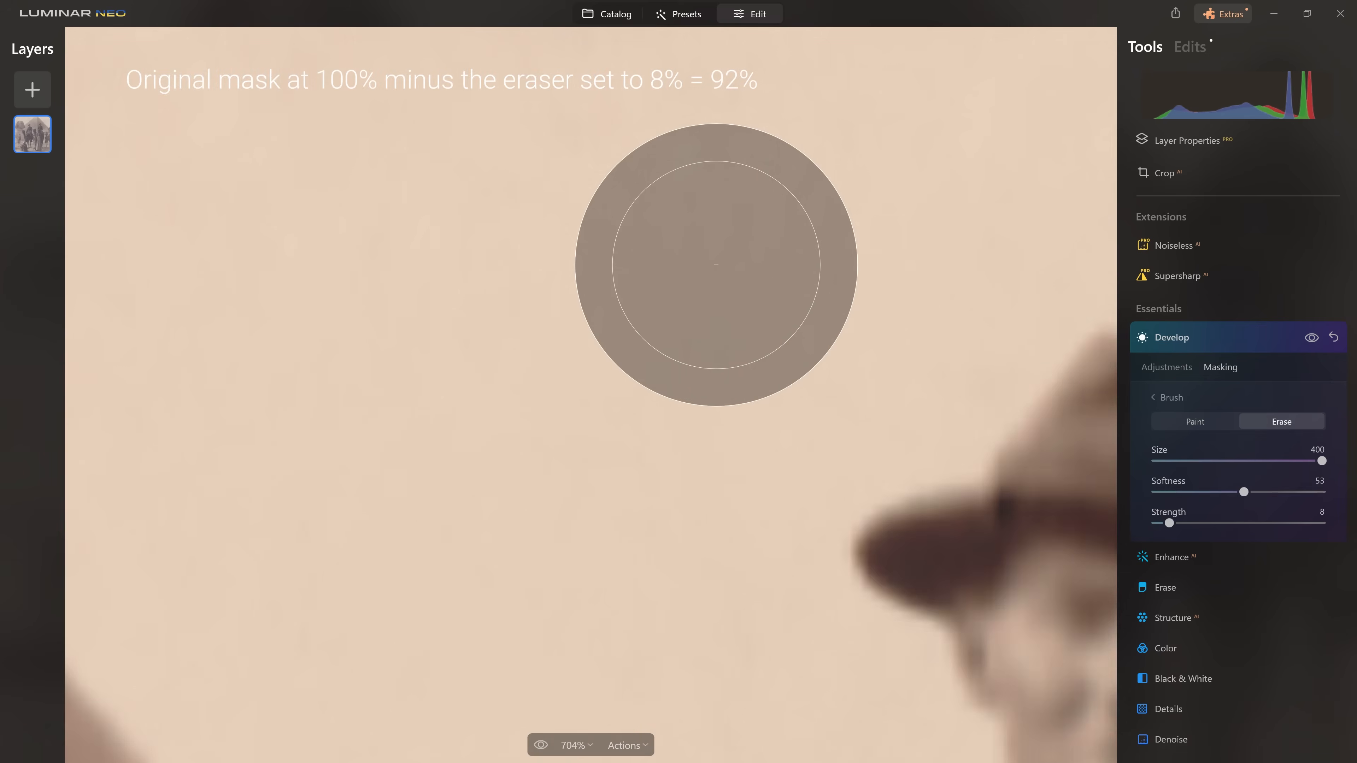
pyautogui.scroll(-3, 716, 265)
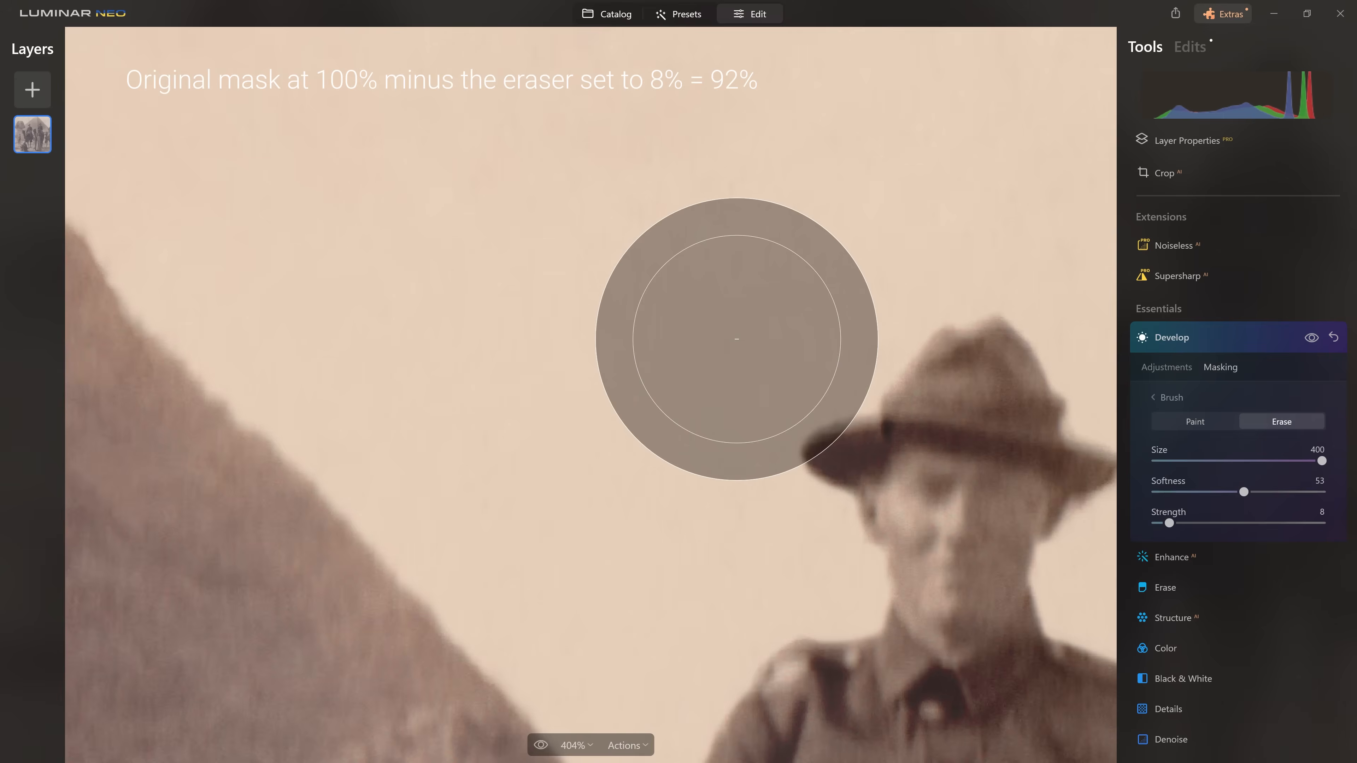
pyautogui.scroll(-5, 736, 339)
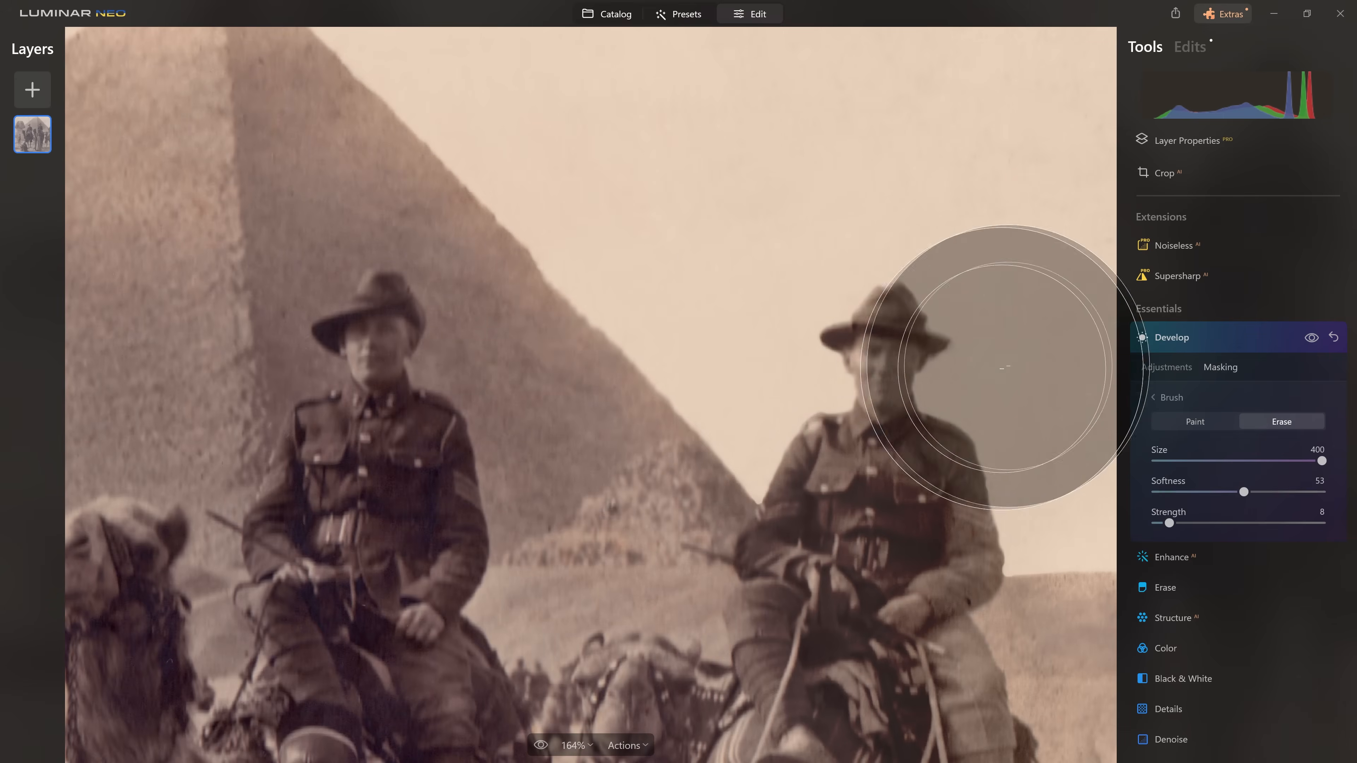
pyautogui.scroll(-2, 923, 166)
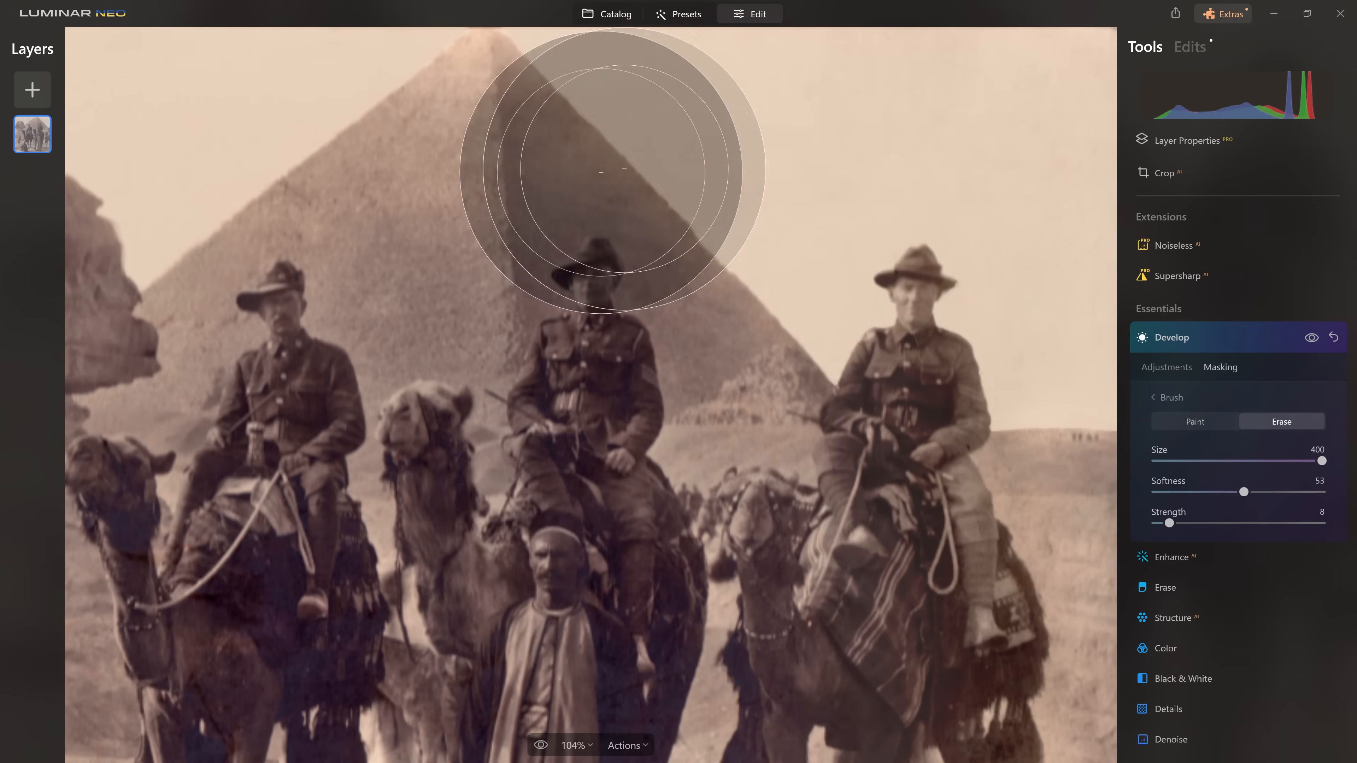
pyautogui.scroll(-2, 593, 300)
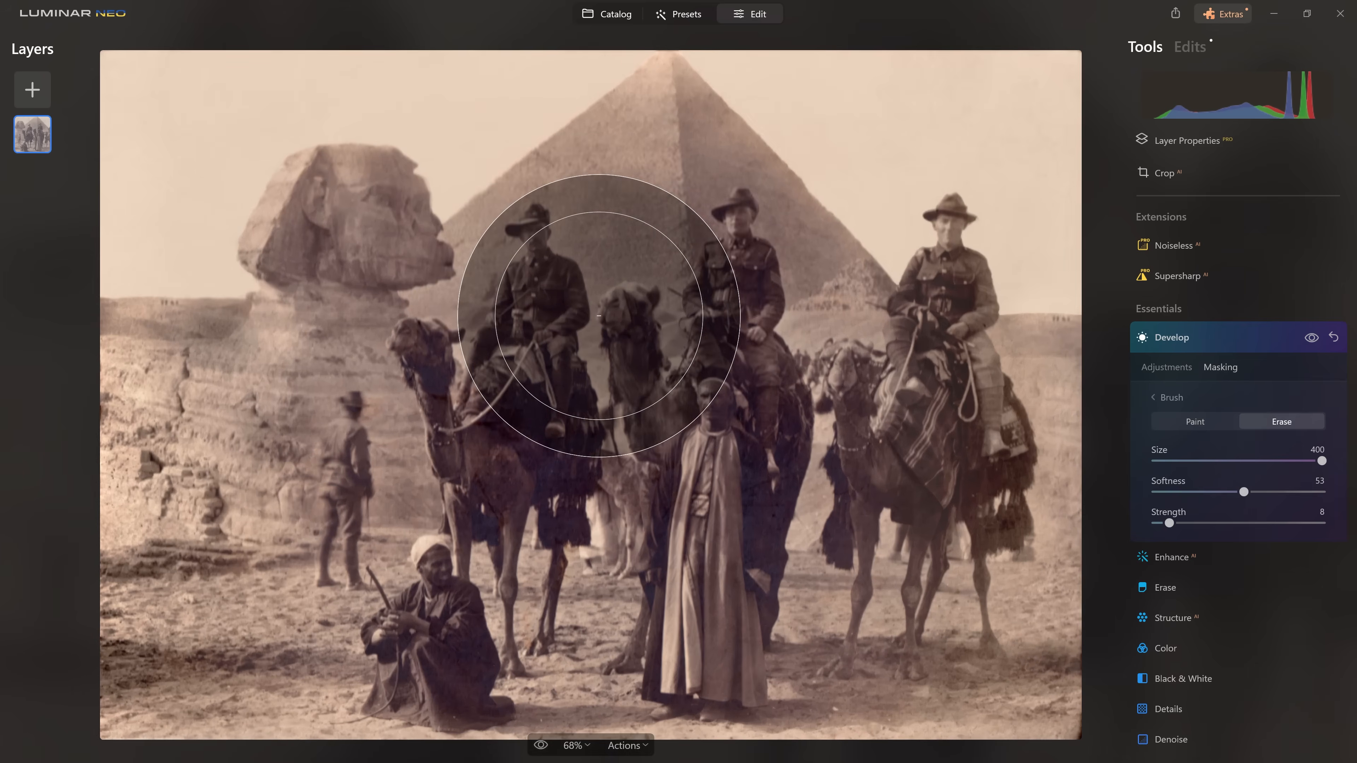
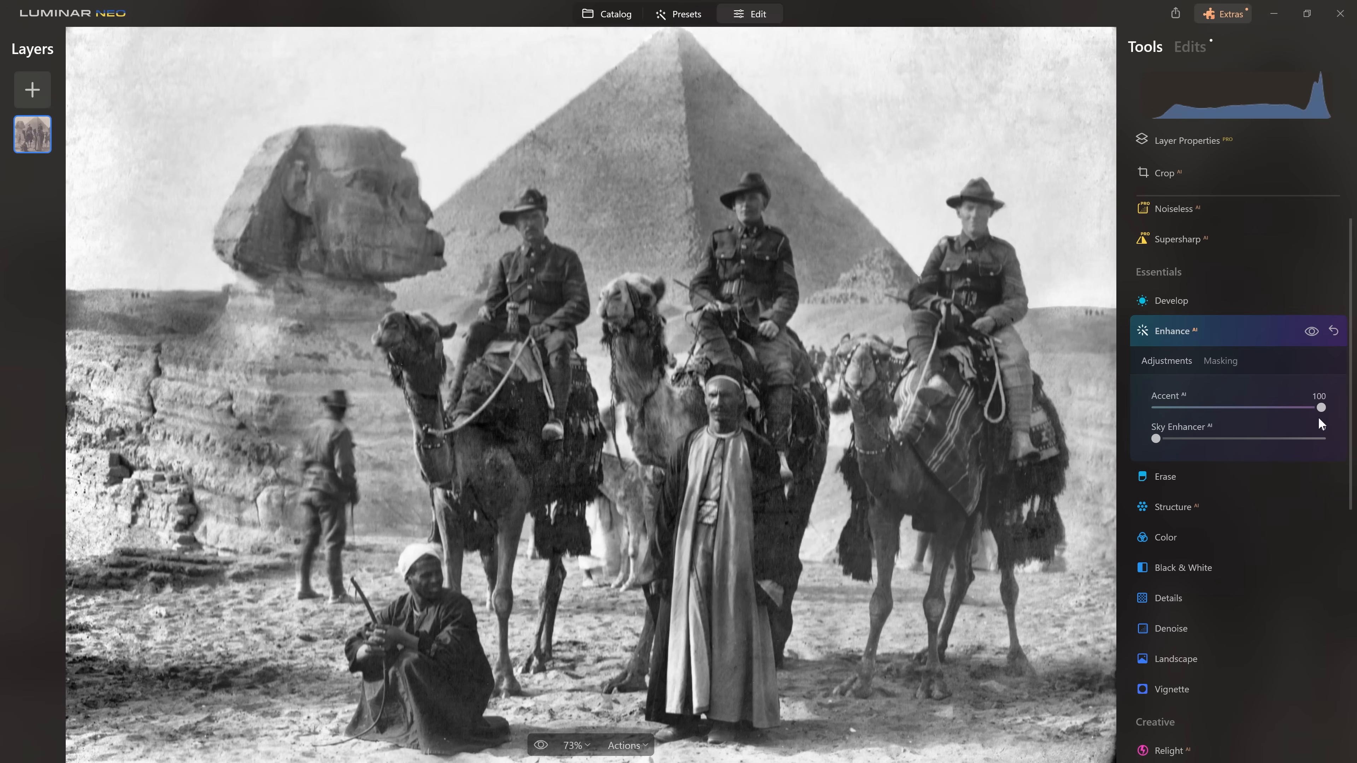
# Set the Enhance Accent to 100 and compare the photo with the adjustment off and on.
pyautogui.moveTo(1294, 409); pyautogui.dragTo(1332, 420)
pyautogui.click(1305, 333)
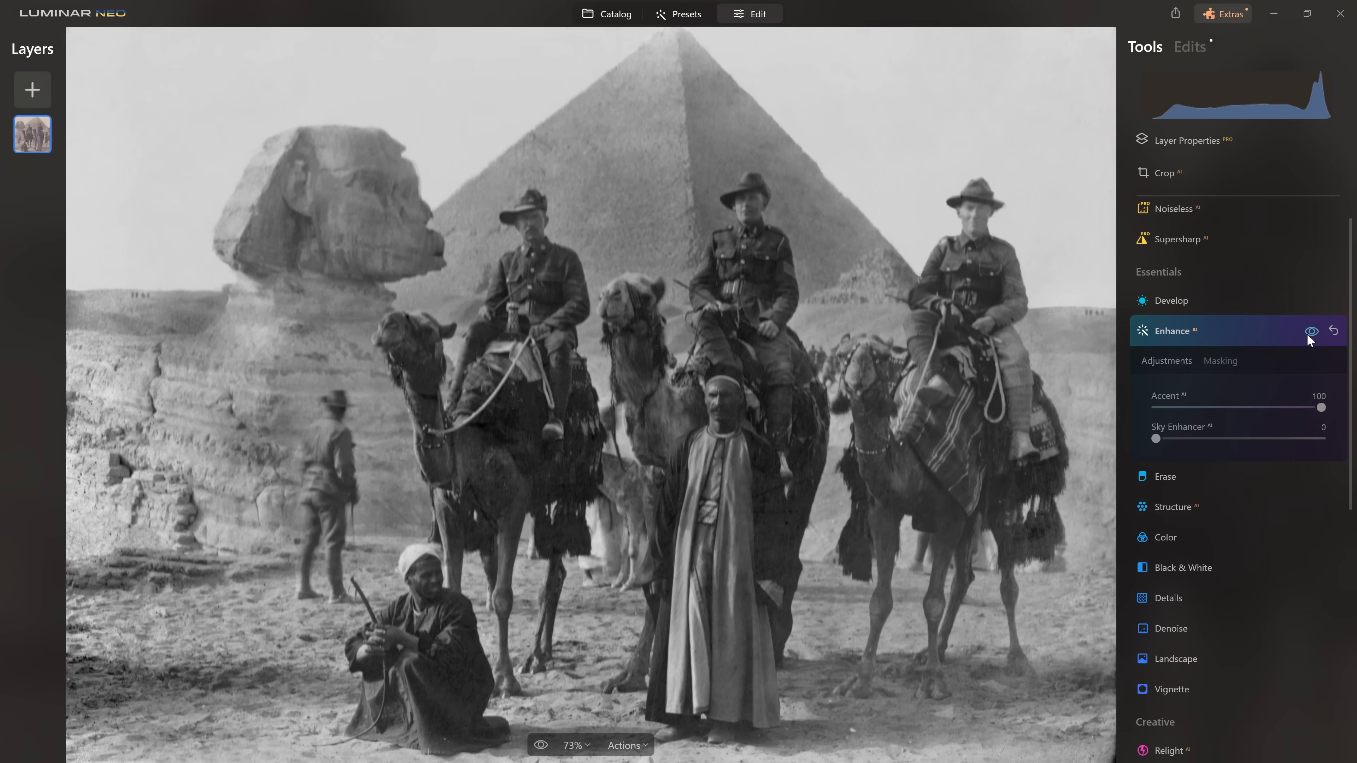
pyautogui.click(1308, 333)
pyautogui.click(1307, 333)
pyautogui.click(1307, 333)
pyautogui.click(1308, 333)
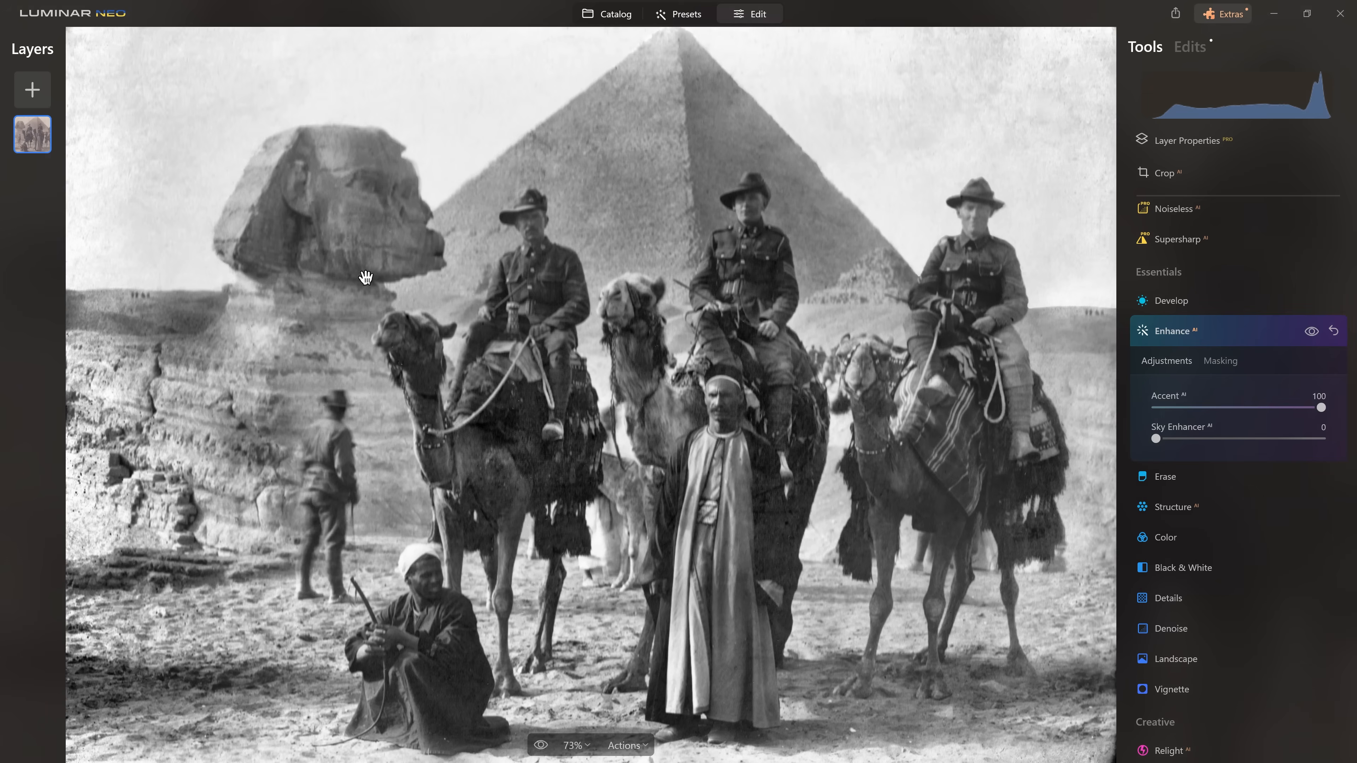
# Mask the Enhance adjustment with a brush at strength 26, painting it onto the right-hand soldier's face and tunic.
pyautogui.click(1215, 360)
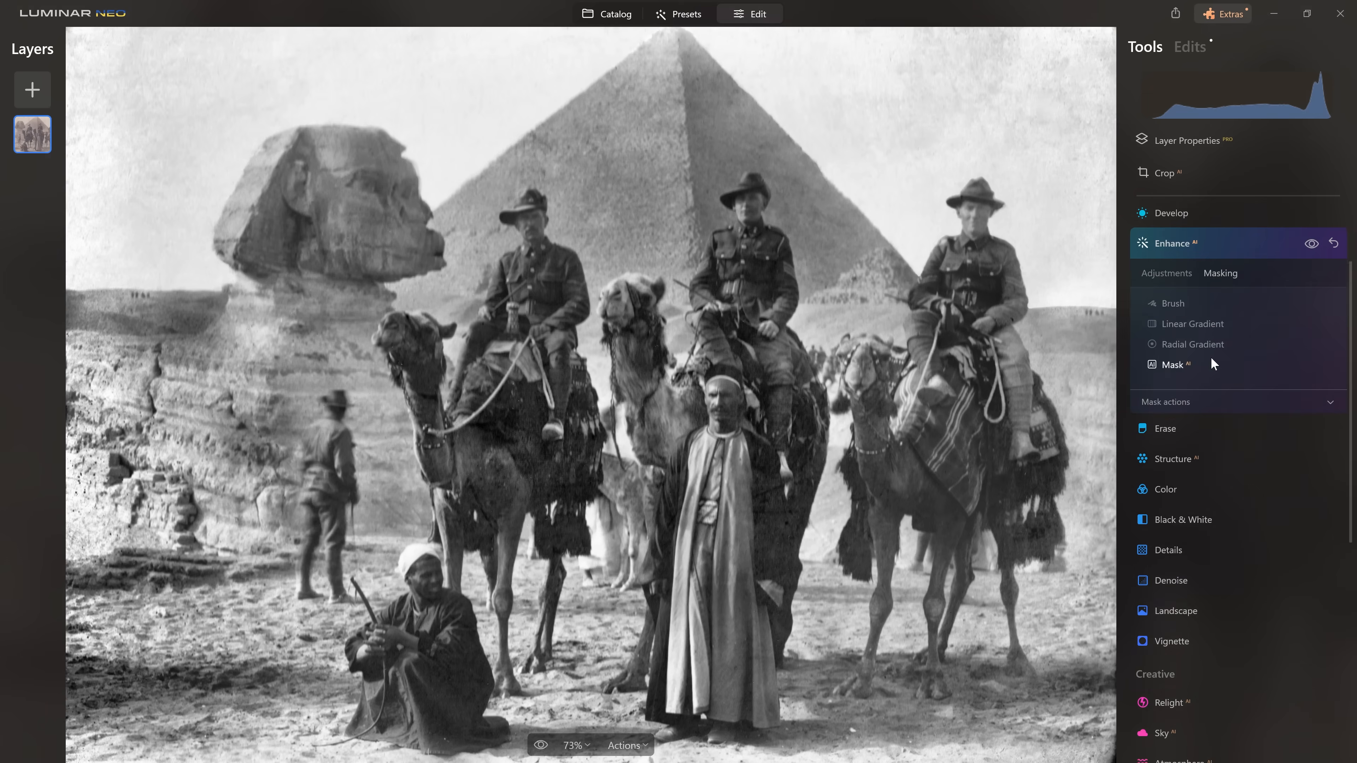
pyautogui.click(1172, 313)
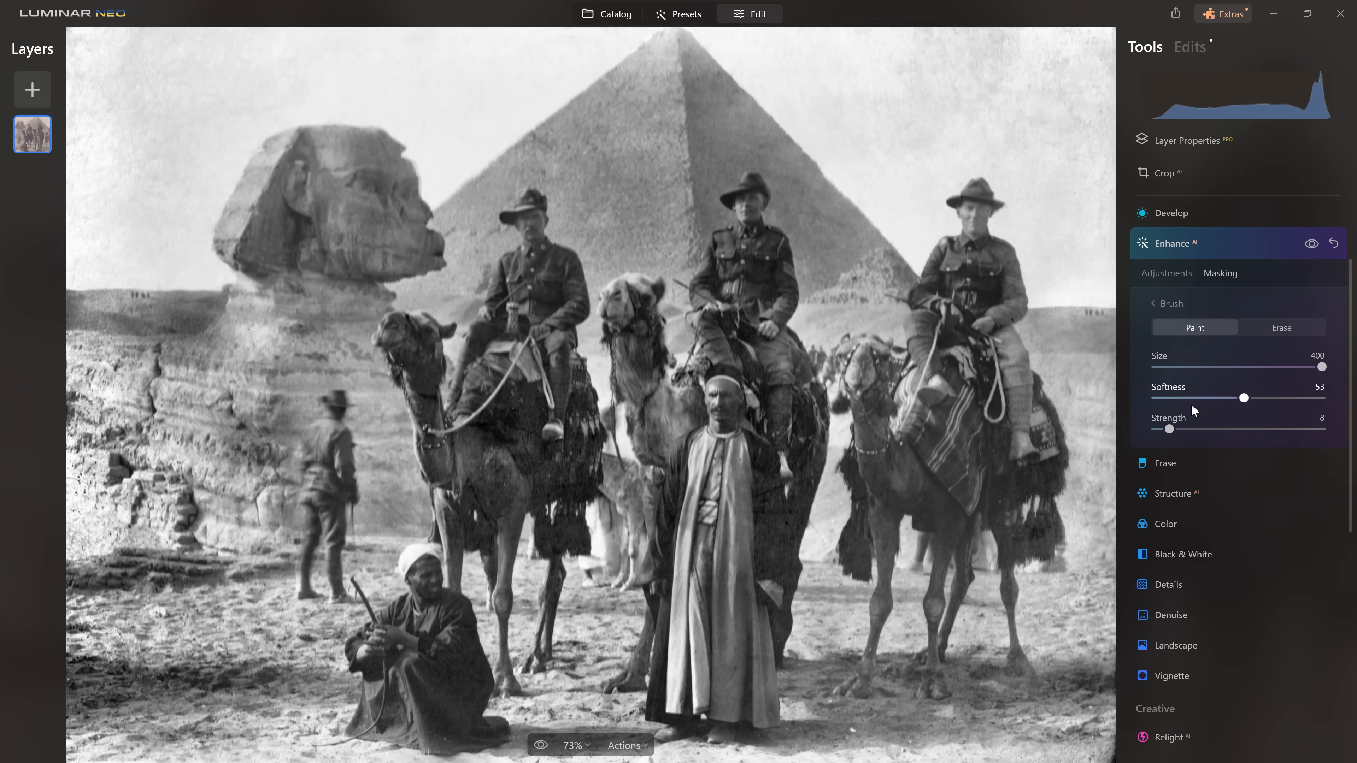
pyautogui.click(1199, 428)
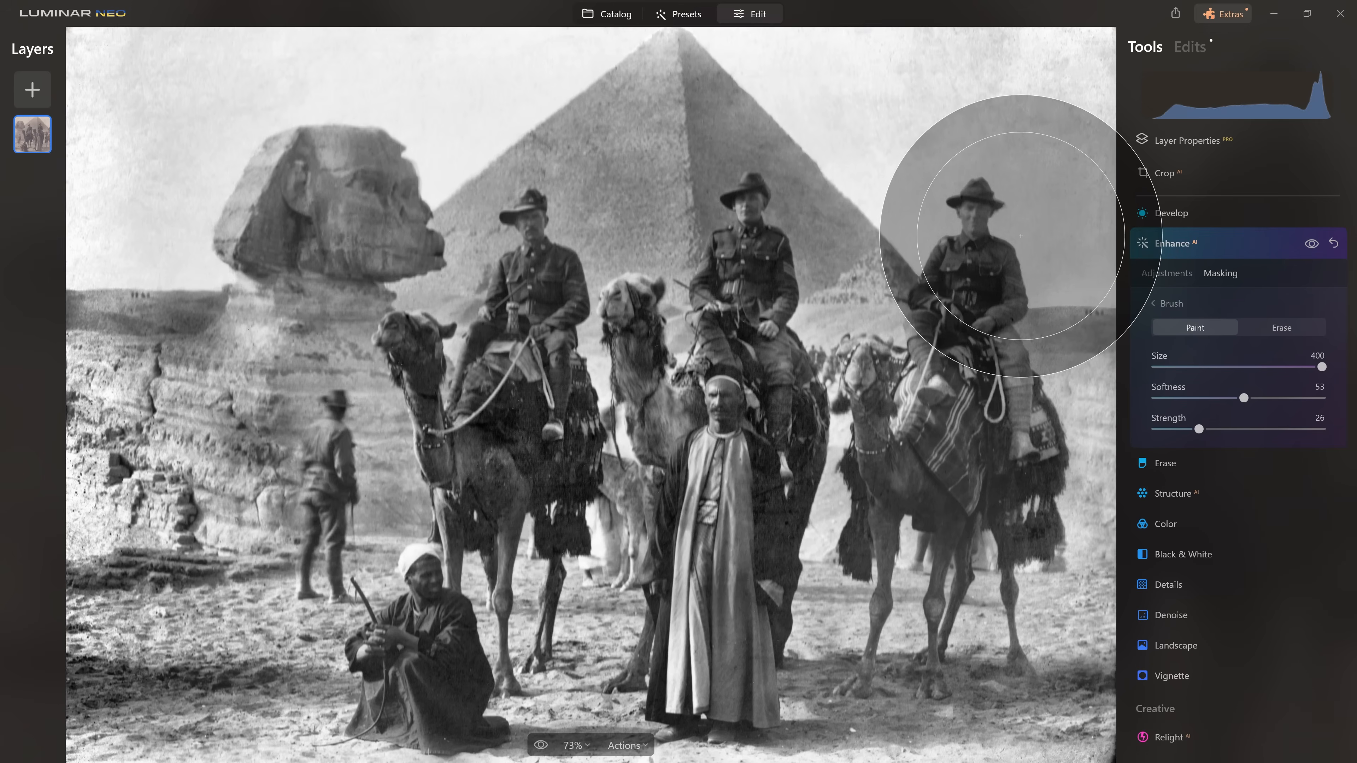
pyautogui.press('[')
pyautogui.press('[')
pyautogui.press('[')
pyautogui.press('[')
pyautogui.press('[')
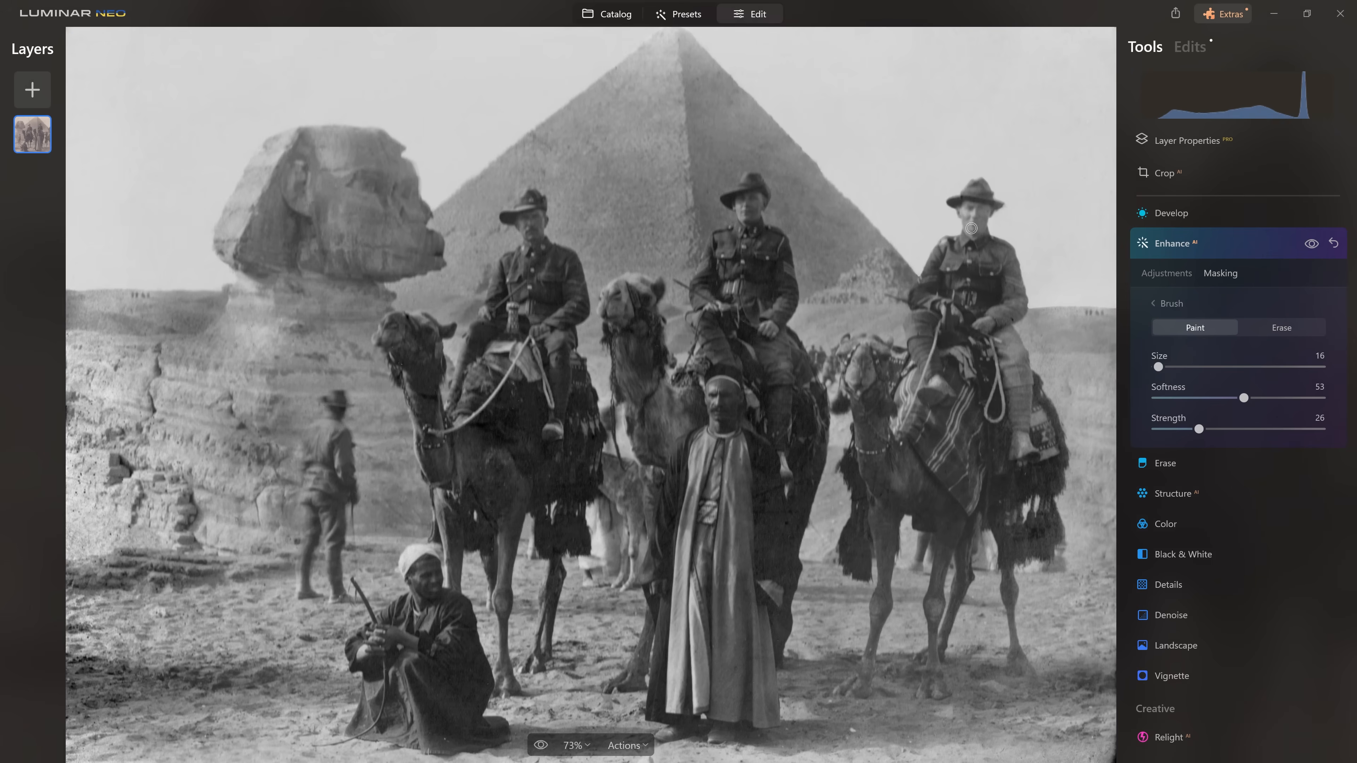
pyautogui.moveTo(971, 228); pyautogui.dragTo(978, 204)
pyautogui.press(']')
pyautogui.press(']')
pyautogui.press(']')
pyautogui.press(']')
pyautogui.moveTo(967, 257)
pyautogui.mouseDown()
pyautogui.moveTo(952, 321)
pyautogui.moveTo(970, 268)
pyautogui.moveTo(991, 271)
pyautogui.moveTo(978, 297)
pyautogui.moveTo(990, 262)
pyautogui.mouseUp()
# Paint the Enhance adjustment onto the right-hand camel and its saddle blankets with a larger brush.
pyautogui.press(']')
pyautogui.press(']')
pyautogui.press(']')
pyautogui.press(']')
pyautogui.press(']')
pyautogui.press(']')
pyautogui.press(']')
pyautogui.moveTo(976, 449)
pyautogui.mouseDown()
pyautogui.moveTo(975, 394)
pyautogui.moveTo(957, 385)
pyautogui.mouseUp()
pyautogui.moveTo(871, 375); pyautogui.dragTo(869, 376)
# Paint the Enhance adjustment onto the middle soldier and his camel's head with a smaller brush.
pyautogui.press('[')
pyautogui.press('[')
pyautogui.press('[')
pyautogui.press('[')
pyautogui.press('[')
pyautogui.press('[')
pyautogui.moveTo(748, 196)
pyautogui.mouseDown()
pyautogui.moveTo(719, 365)
pyautogui.moveTo(770, 335)
pyautogui.moveTo(757, 336)
pyautogui.moveTo(730, 460)
pyautogui.mouseUp()
pyautogui.moveTo(631, 297); pyautogui.dragTo(643, 302)
# Paint the Enhance adjustment onto the left-hand soldier and the remaining figures, and compare the photo with it off and on.
pyautogui.press('[')
pyautogui.press('[')
pyautogui.press('[')
pyautogui.press('[')
pyautogui.moveTo(526, 202)
pyautogui.mouseDown()
pyautogui.moveTo(548, 264)
pyautogui.moveTo(550, 463)
pyautogui.moveTo(448, 394)
pyautogui.moveTo(454, 436)
pyautogui.moveTo(434, 368)
pyautogui.moveTo(431, 437)
pyautogui.moveTo(457, 497)
pyautogui.moveTo(519, 318)
pyautogui.moveTo(534, 404)
pyautogui.mouseUp()
pyautogui.press(']')
pyautogui.press(']')
pyautogui.press(']')
pyautogui.press(']')
pyautogui.scroll(9, 558, 242)
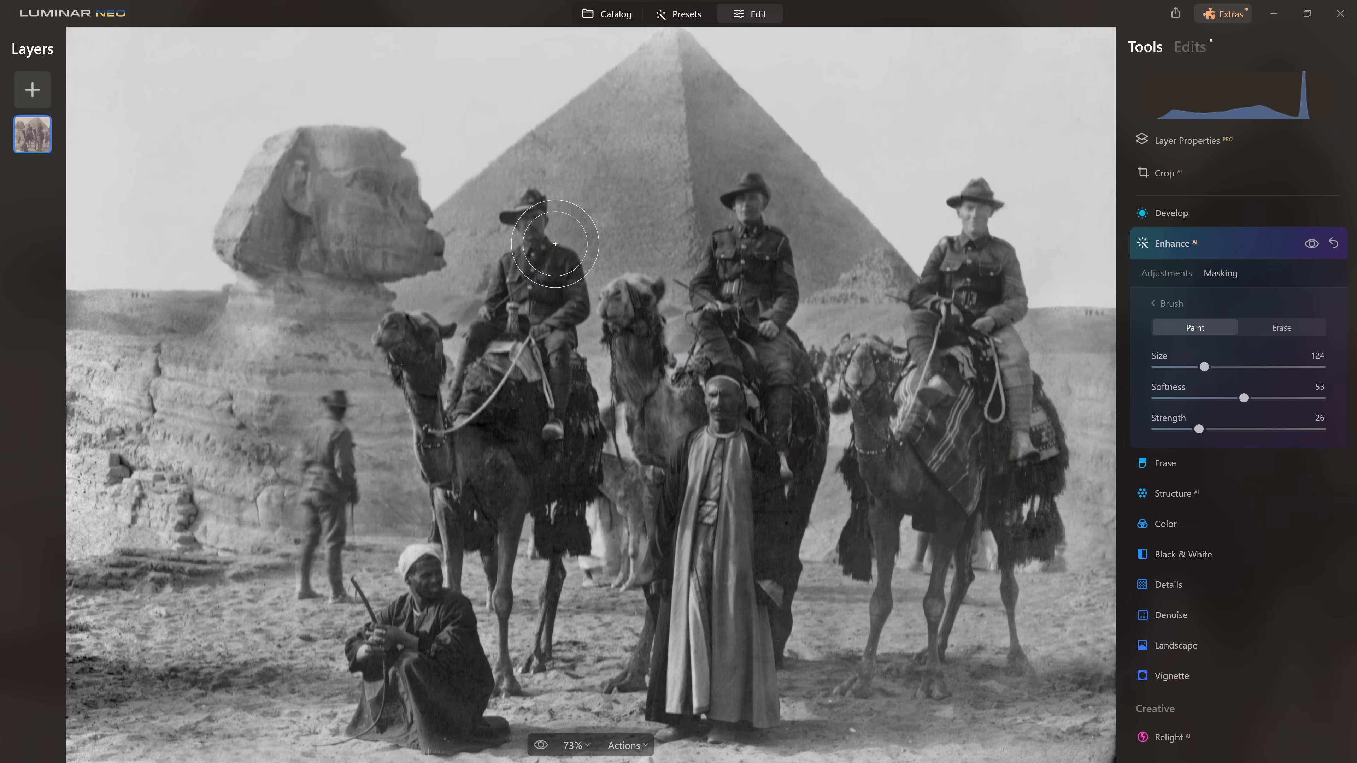
pyautogui.moveTo(556, 238)
pyautogui.mouseDown()
pyautogui.moveTo(472, 377)
pyautogui.moveTo(418, 331)
pyautogui.moveTo(693, 332)
pyautogui.moveTo(643, 397)
pyautogui.moveTo(712, 227)
pyautogui.moveTo(745, 218)
pyautogui.moveTo(804, 401)
pyautogui.moveTo(929, 411)
pyautogui.moveTo(965, 348)
pyautogui.moveTo(966, 452)
pyautogui.moveTo(833, 432)
pyautogui.moveTo(703, 627)
pyautogui.moveTo(705, 684)
pyautogui.moveTo(695, 367)
pyautogui.moveTo(686, 394)
pyautogui.moveTo(499, 506)
pyautogui.moveTo(416, 652)
pyautogui.moveTo(461, 667)
pyautogui.moveTo(573, 435)
pyautogui.moveTo(780, 470)
pyautogui.moveTo(827, 576)
pyautogui.mouseUp()
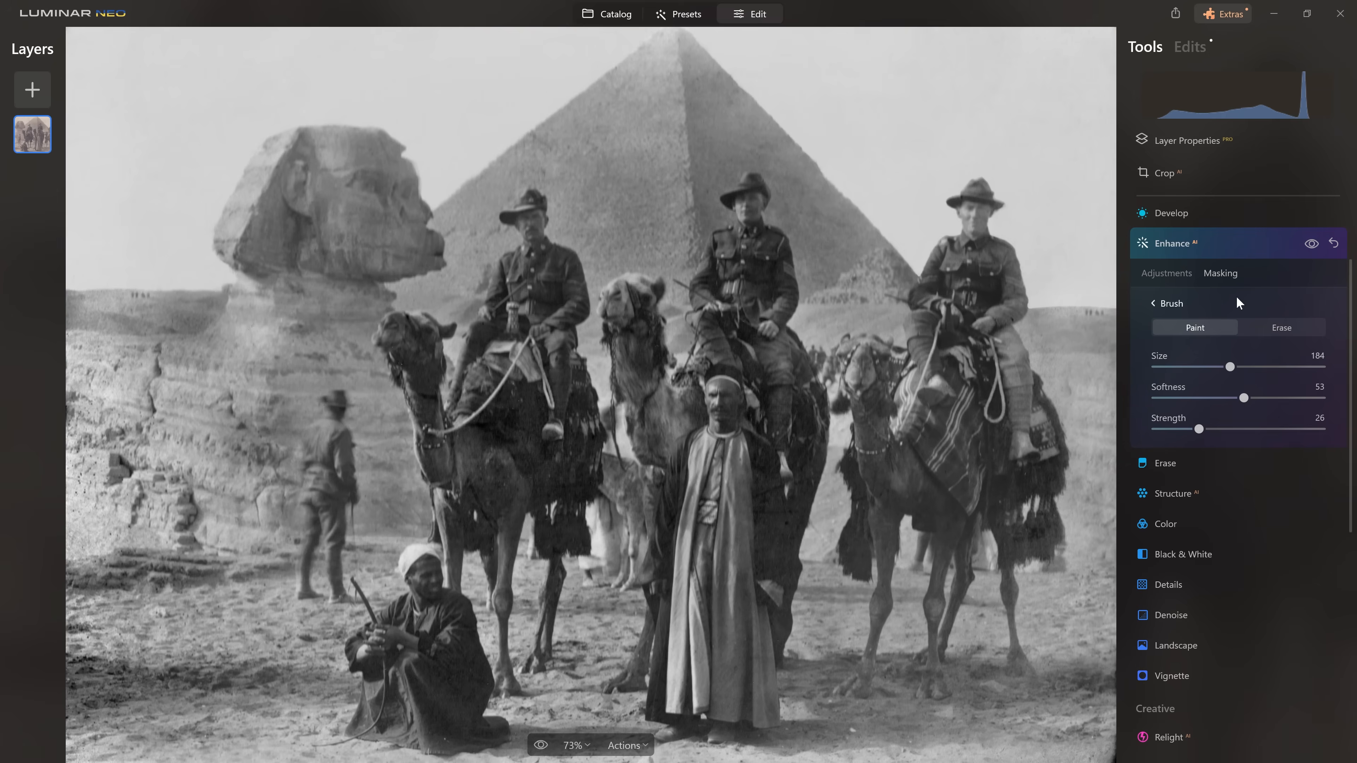
pyautogui.click(1311, 244)
pyautogui.click(1312, 244)
# Set the Structure amount to 71 and mask it with a brush at strength 26, painting it onto the Sphinx and the rock below.
pyautogui.click(1204, 494)
pyautogui.moveTo(1234, 383); pyautogui.dragTo(1298, 409)
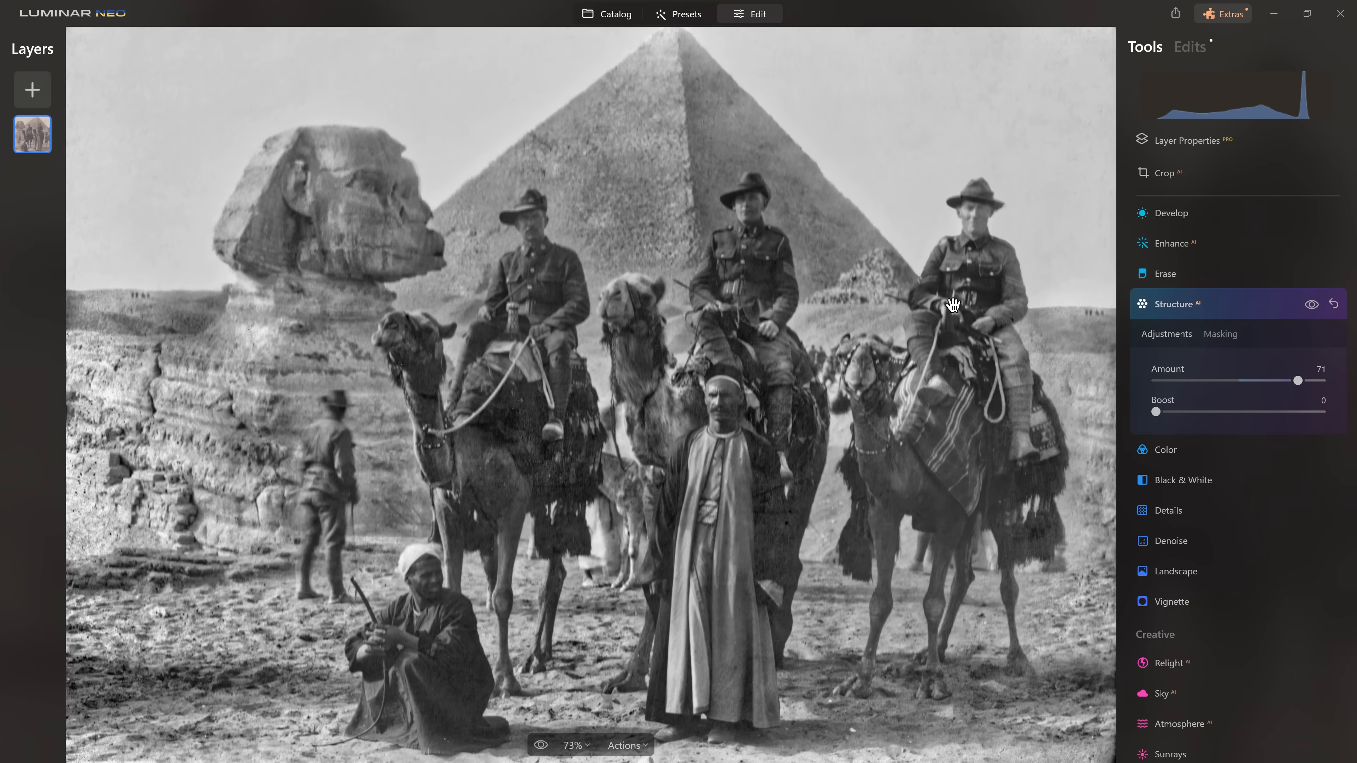
pyautogui.click(1225, 333)
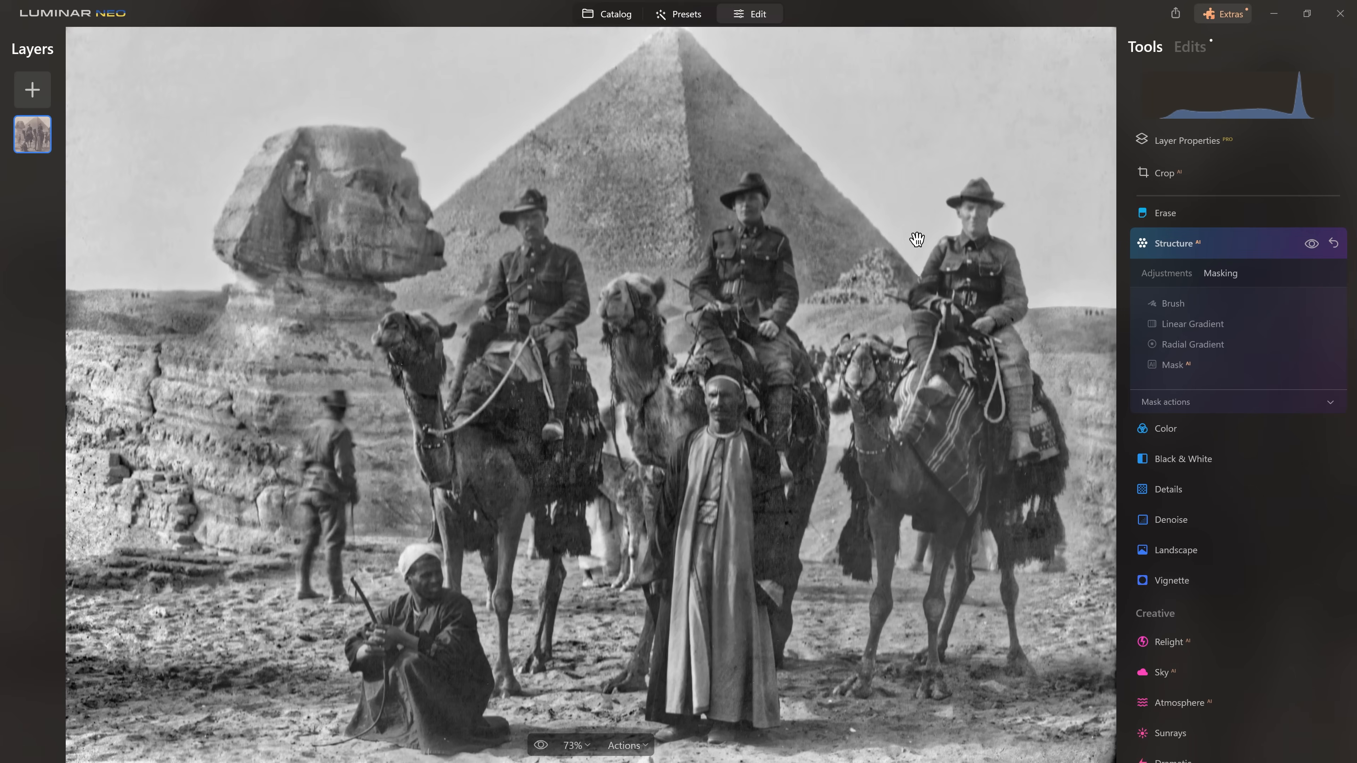
pyautogui.click(1184, 305)
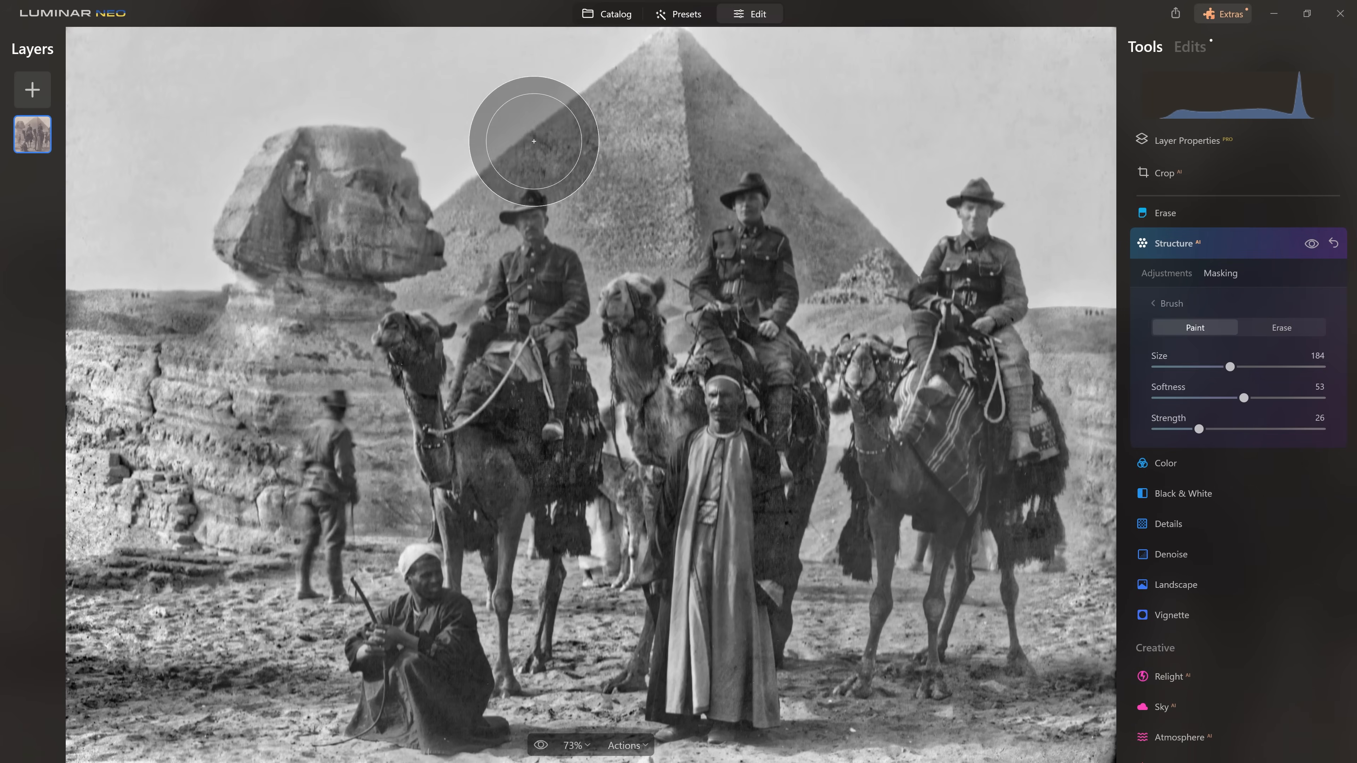
pyautogui.moveTo(329, 297)
pyautogui.mouseDown()
pyautogui.moveTo(363, 176)
pyautogui.moveTo(316, 171)
pyautogui.moveTo(263, 238)
pyautogui.moveTo(387, 211)
pyautogui.moveTo(383, 243)
pyautogui.moveTo(309, 285)
pyautogui.moveTo(311, 328)
pyautogui.moveTo(212, 409)
pyautogui.moveTo(310, 367)
pyautogui.moveTo(357, 394)
pyautogui.mouseUp()
pyautogui.scroll(-5, 337, 206)
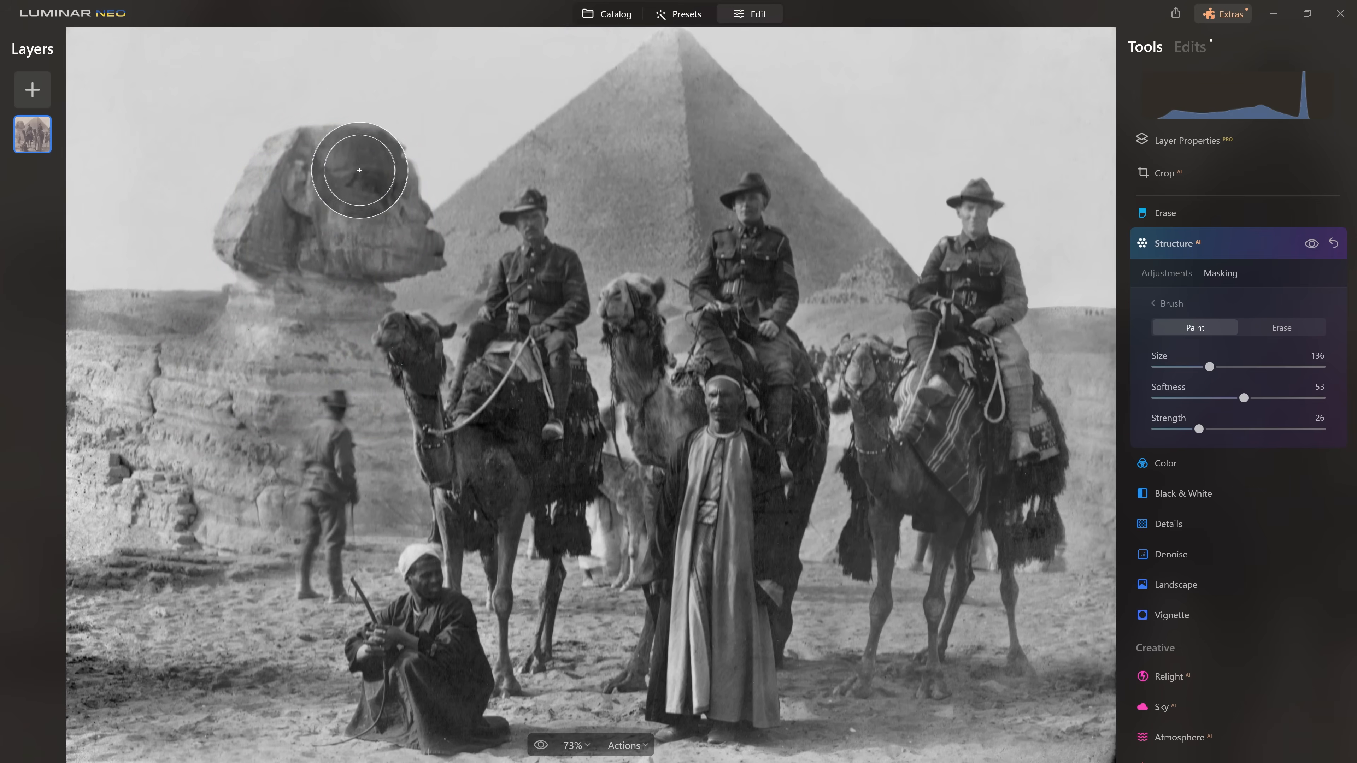
pyautogui.click(375, 215)
# Paint Structure with a smaller brush onto the mounted soldiers, the standing man and the right-hand camel, and toggle the effect to compare.
pyautogui.scroll(-5, 526, 281)
pyautogui.moveTo(528, 211)
pyautogui.mouseDown()
pyautogui.moveTo(533, 378)
pyautogui.moveTo(524, 286)
pyautogui.moveTo(472, 410)
pyautogui.mouseUp()
pyautogui.moveTo(737, 280)
pyautogui.mouseDown()
pyautogui.moveTo(708, 365)
pyautogui.moveTo(764, 363)
pyautogui.mouseUp()
pyautogui.moveTo(973, 204)
pyautogui.mouseDown()
pyautogui.moveTo(946, 265)
pyautogui.moveTo(858, 364)
pyautogui.moveTo(901, 631)
pyautogui.mouseUp()
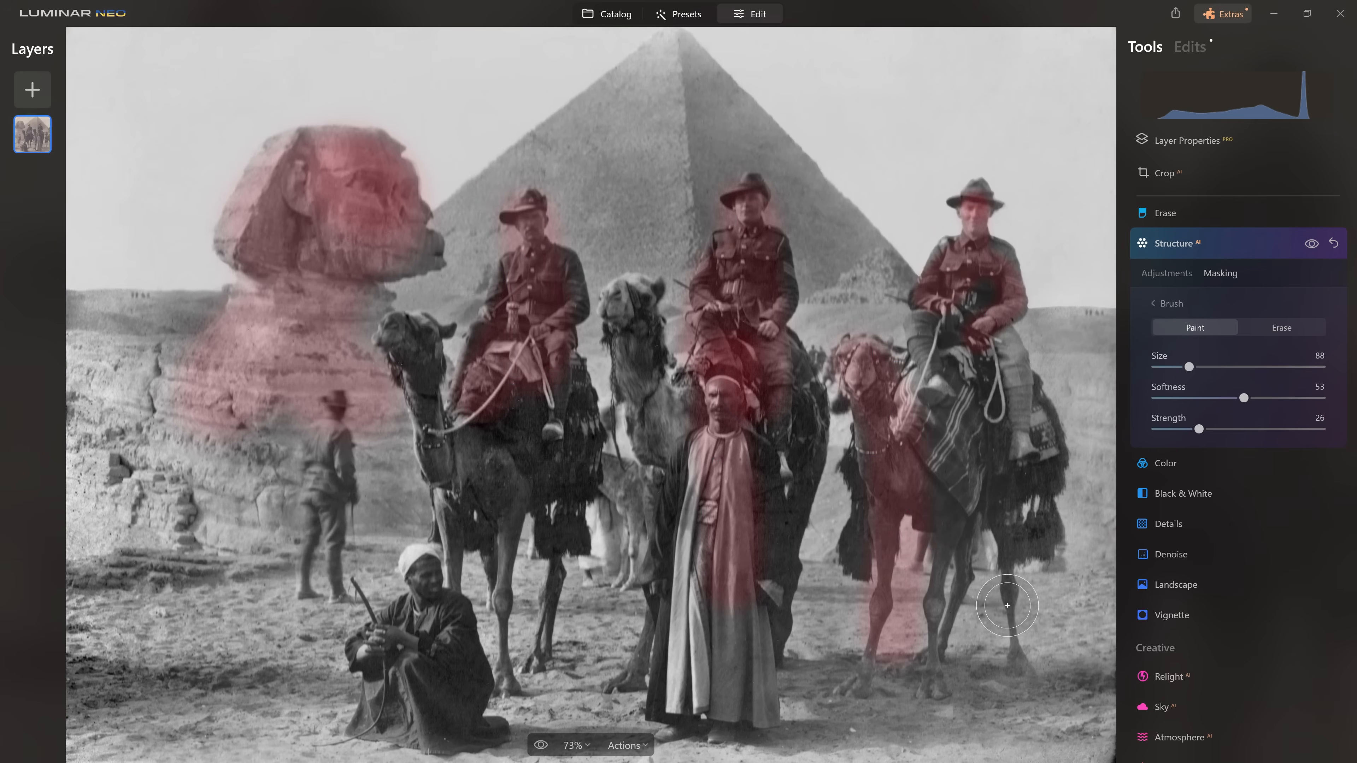
pyautogui.click(1311, 243)
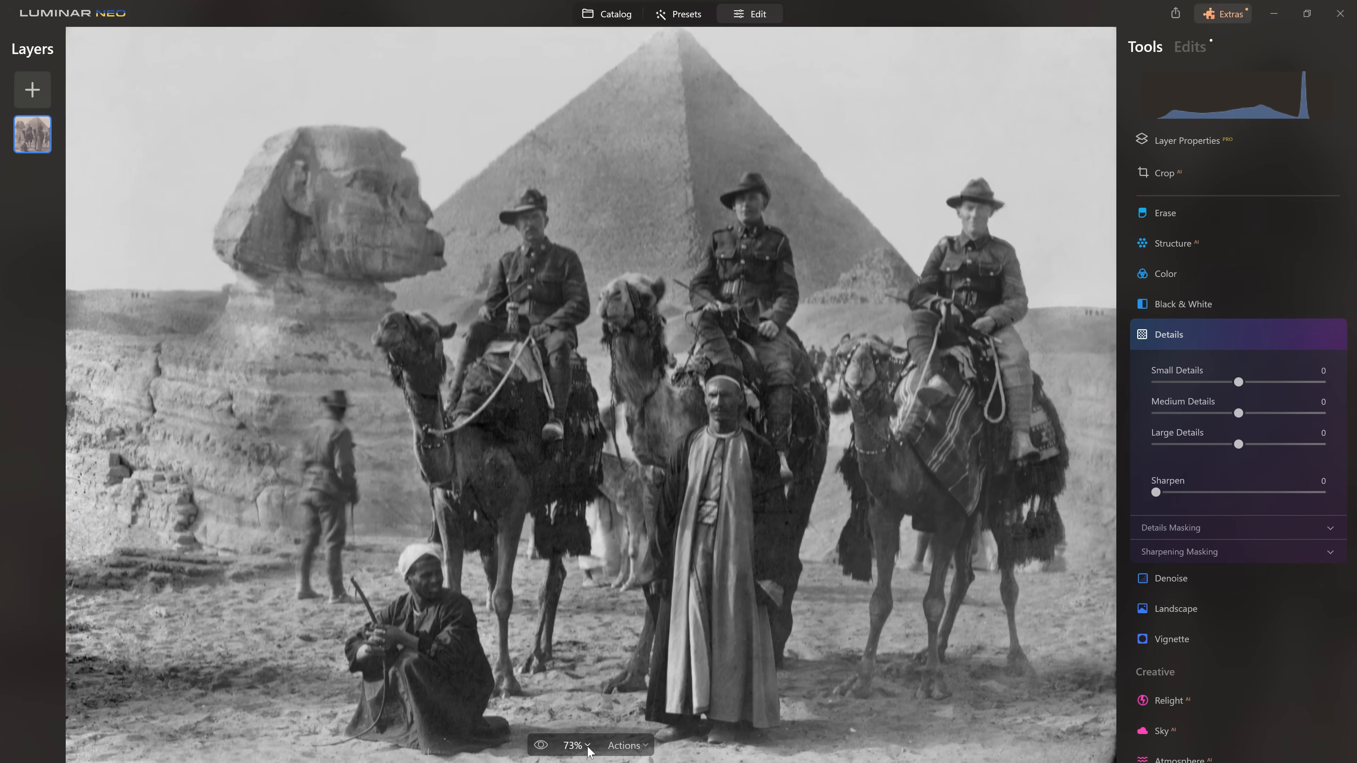
# Zoom to 200% on the left and middle soldiers, try Small Details at 100, and compare the Details effect off and on.
pyautogui.click(588, 749)
pyautogui.click(601, 650)
pyautogui.moveTo(824, 328); pyautogui.dragTo(697, 634)
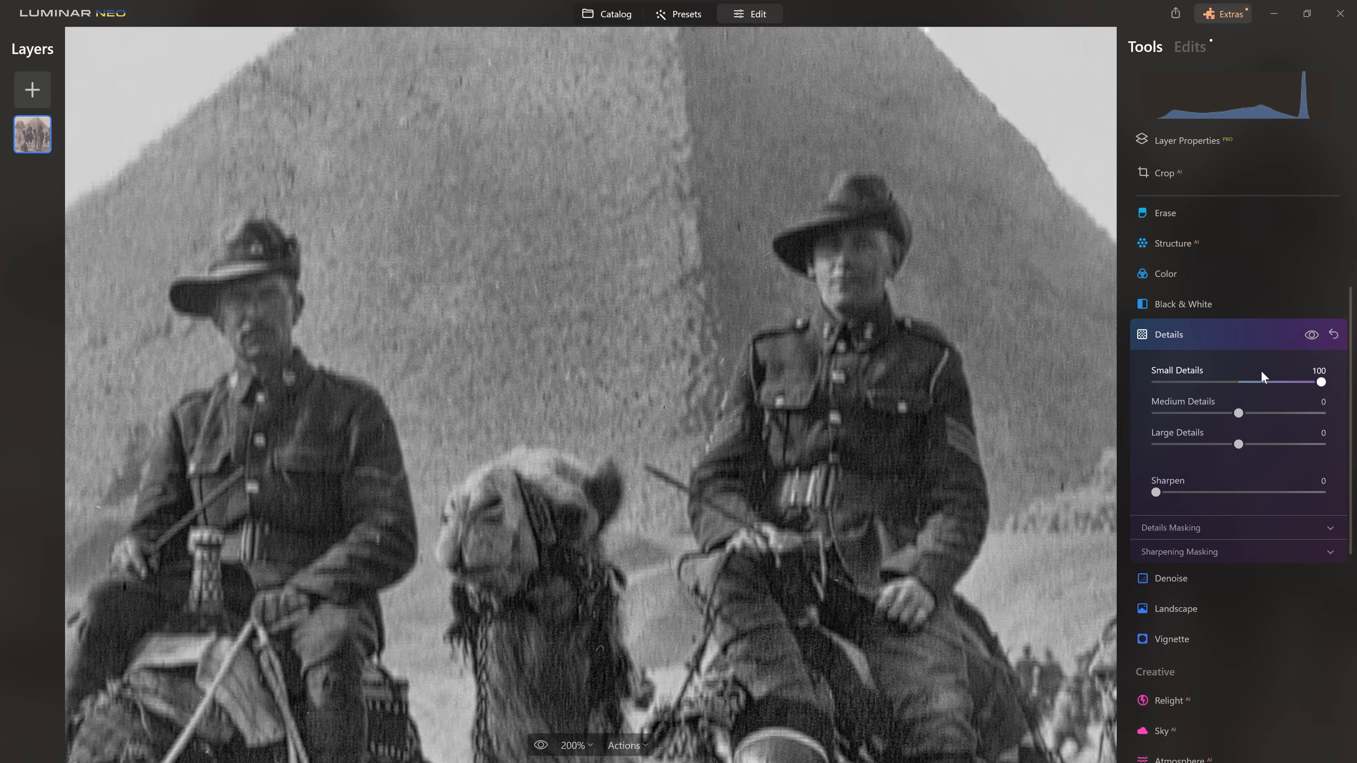
pyautogui.click(1314, 335)
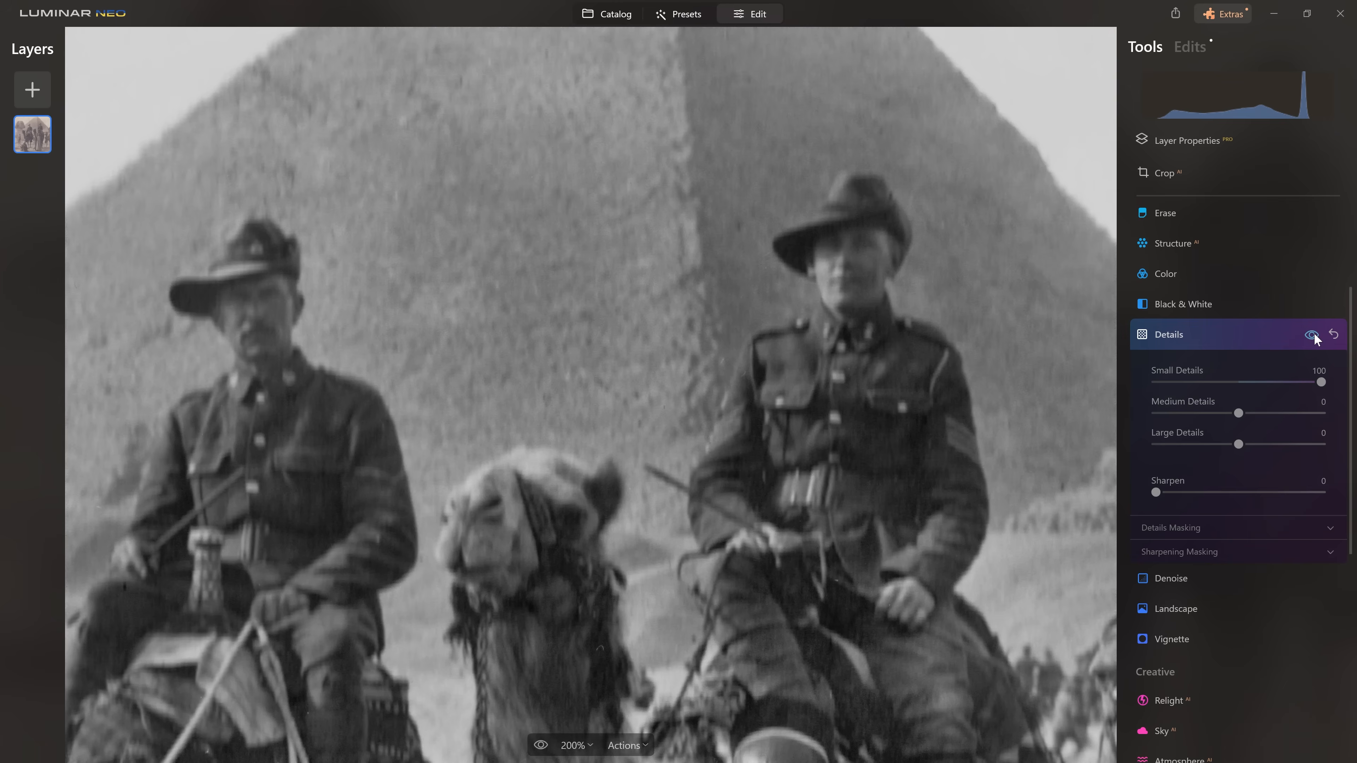
pyautogui.click(1313, 335)
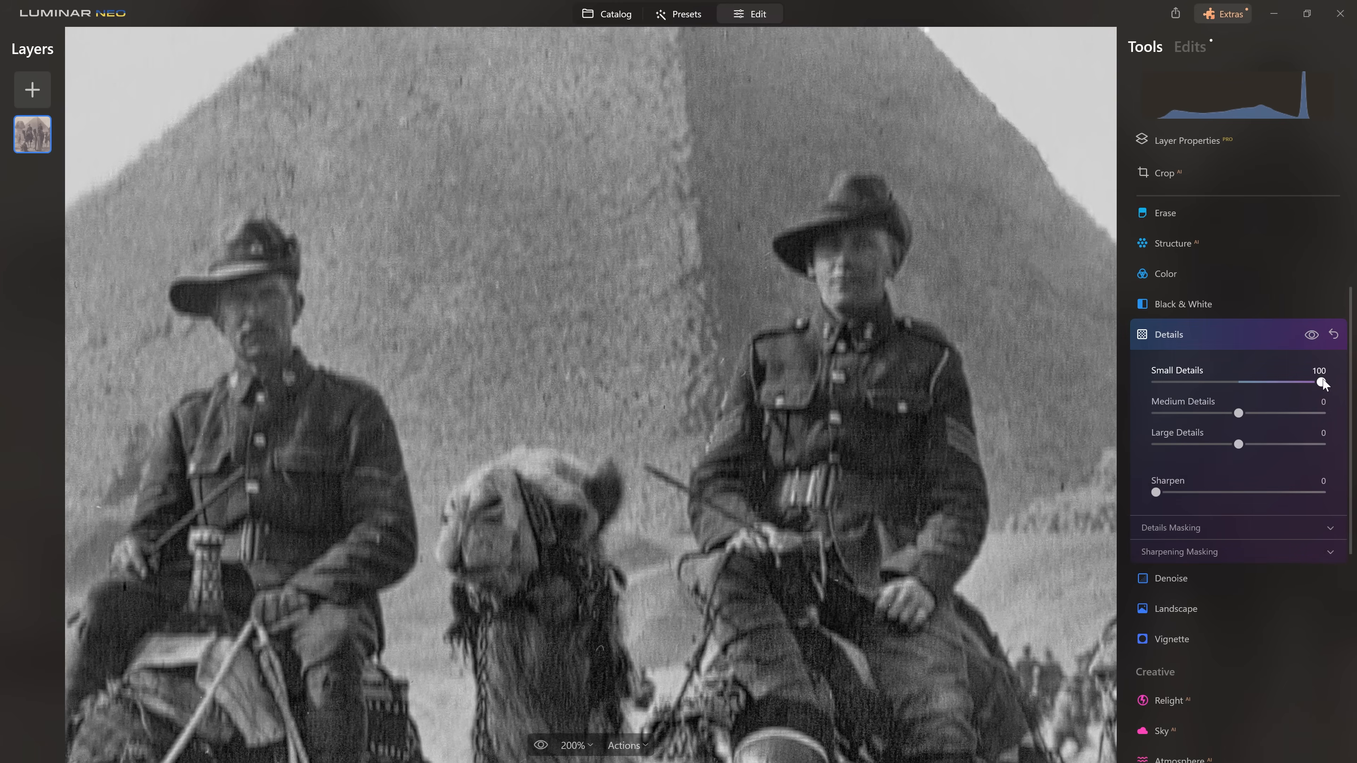
# Try Medium Details, Large Details at 100 and strong Sharpen one at a time, resetting each to 0.
pyautogui.moveTo(1241, 414); pyautogui.dragTo(1262, 420)
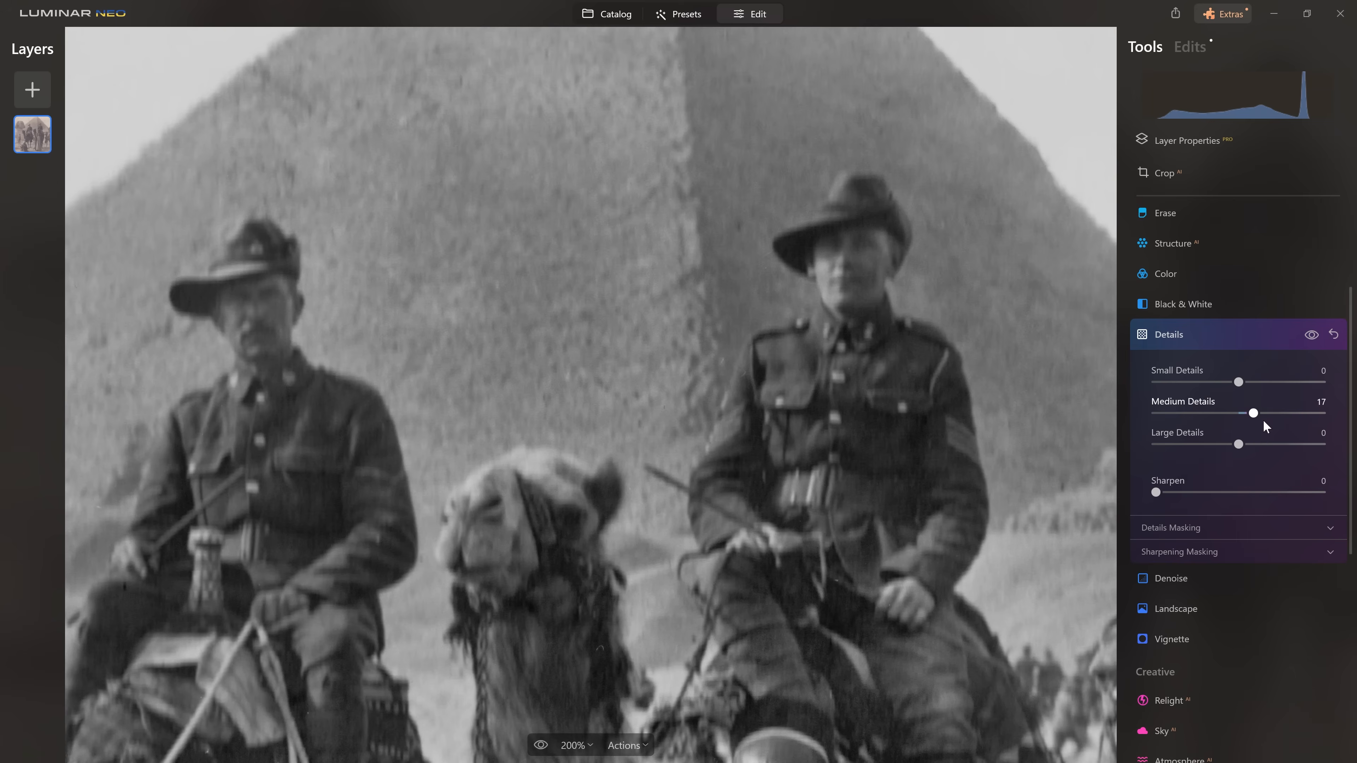
pyautogui.doubleClick(1321, 413)
pyautogui.moveTo(1306, 451); pyautogui.dragTo(1352, 454)
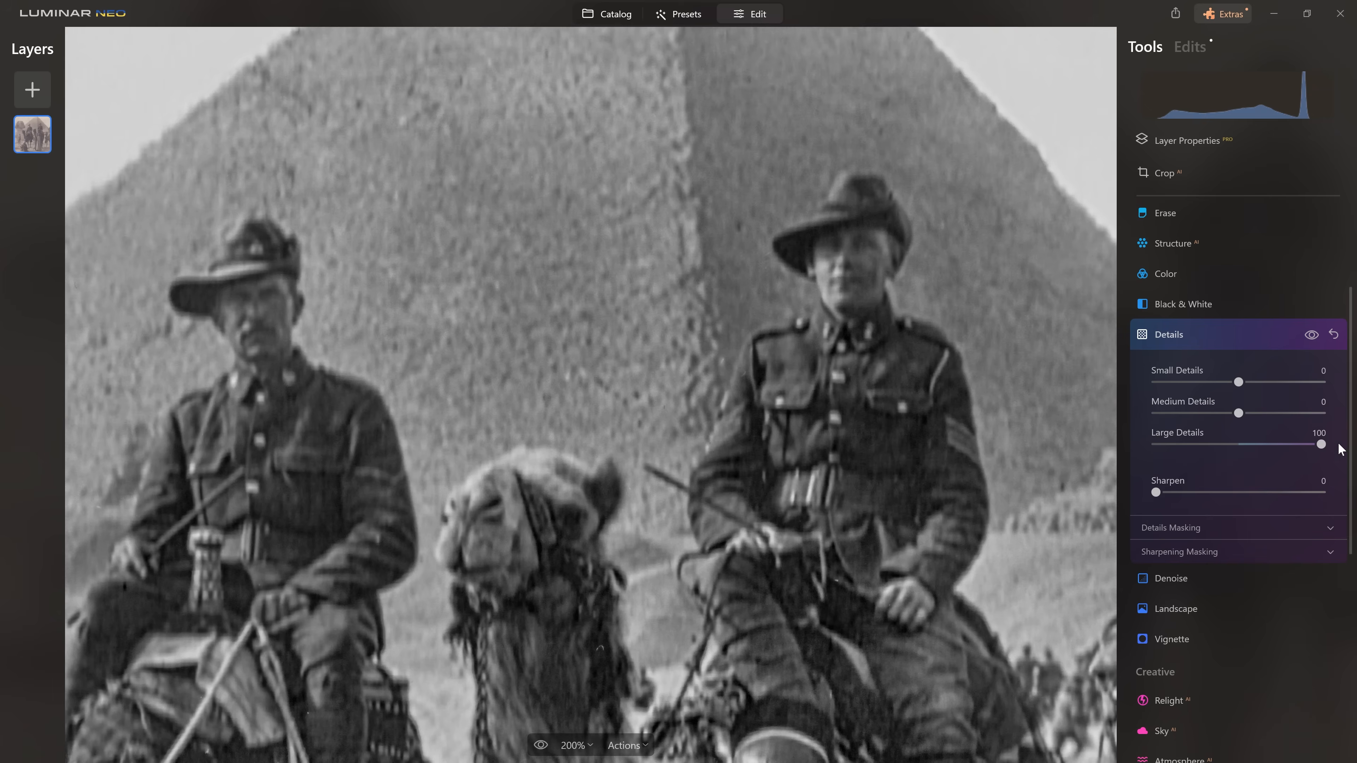
pyautogui.doubleClick(1315, 446)
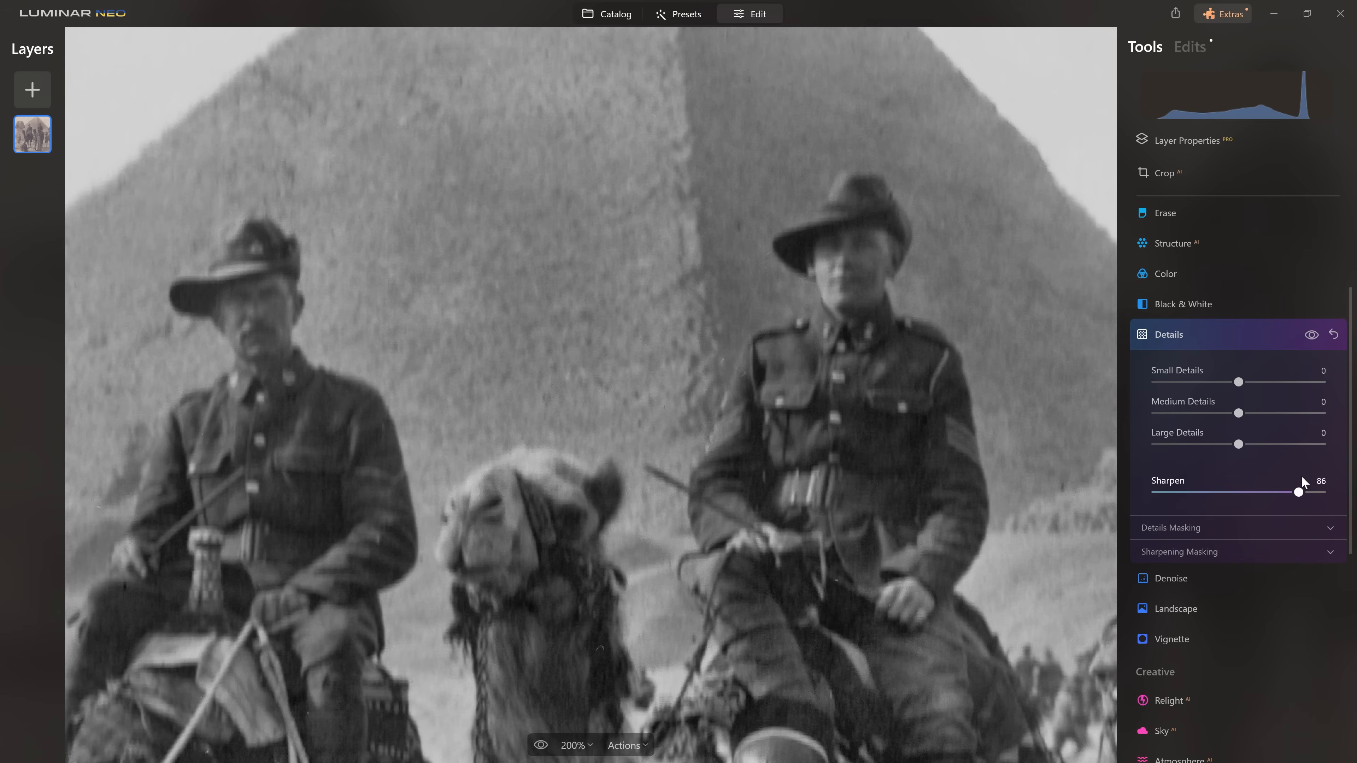
pyautogui.doubleClick(1321, 493)
# Set Small Details to 64, Medium Details to 20, Large Details to 52 and Sharpen to 23.
pyautogui.moveTo(1238, 382); pyautogui.dragTo(1328, 382)
pyautogui.moveTo(1243, 410); pyautogui.dragTo(1323, 445)
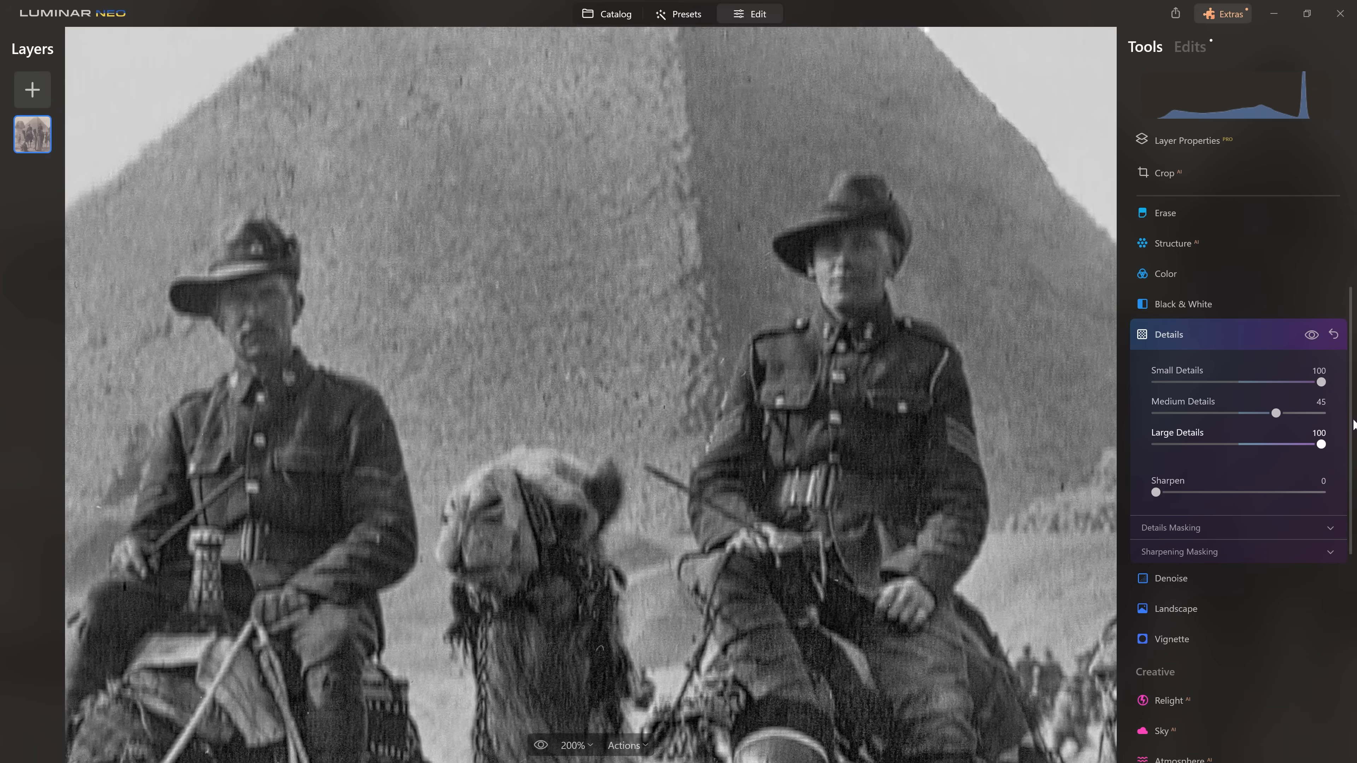
pyautogui.click(1285, 445)
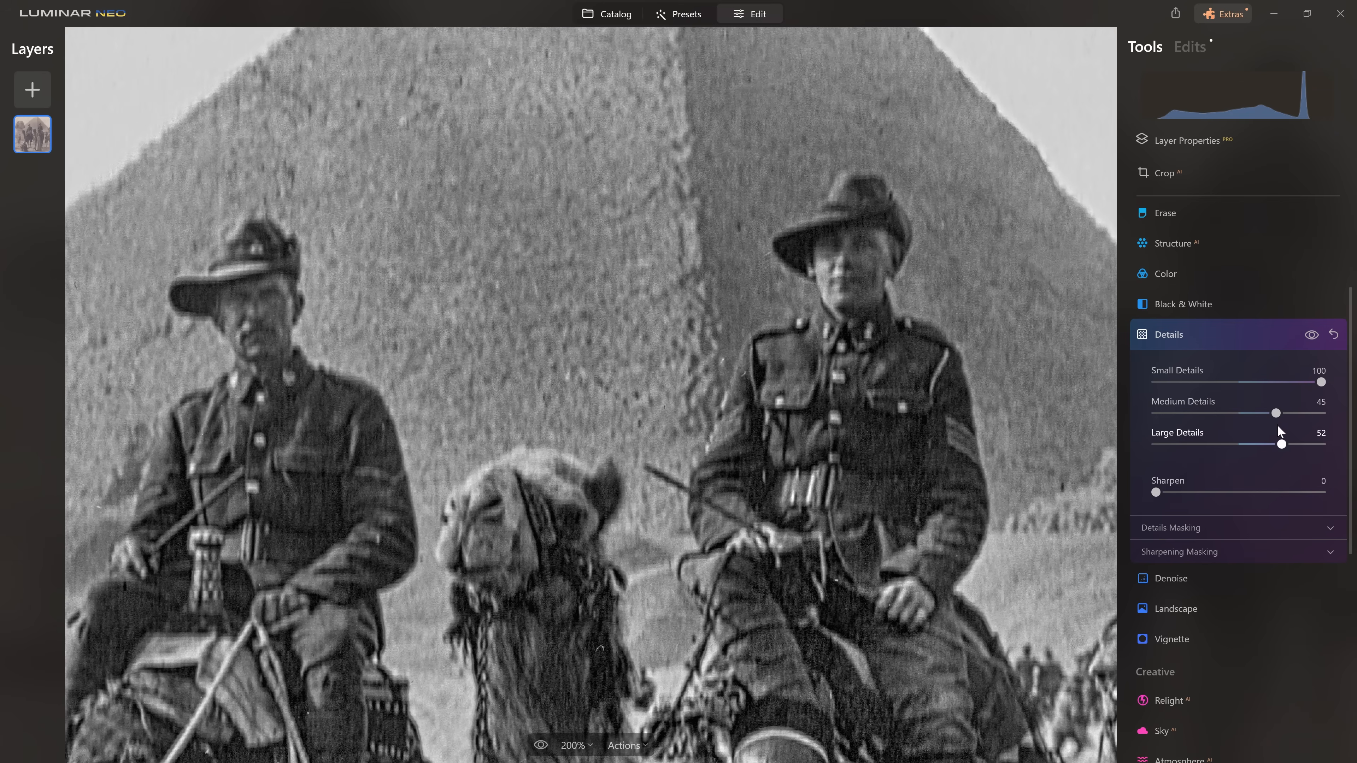
pyautogui.moveTo(1255, 416); pyautogui.dragTo(1254, 415)
pyautogui.click(1292, 383)
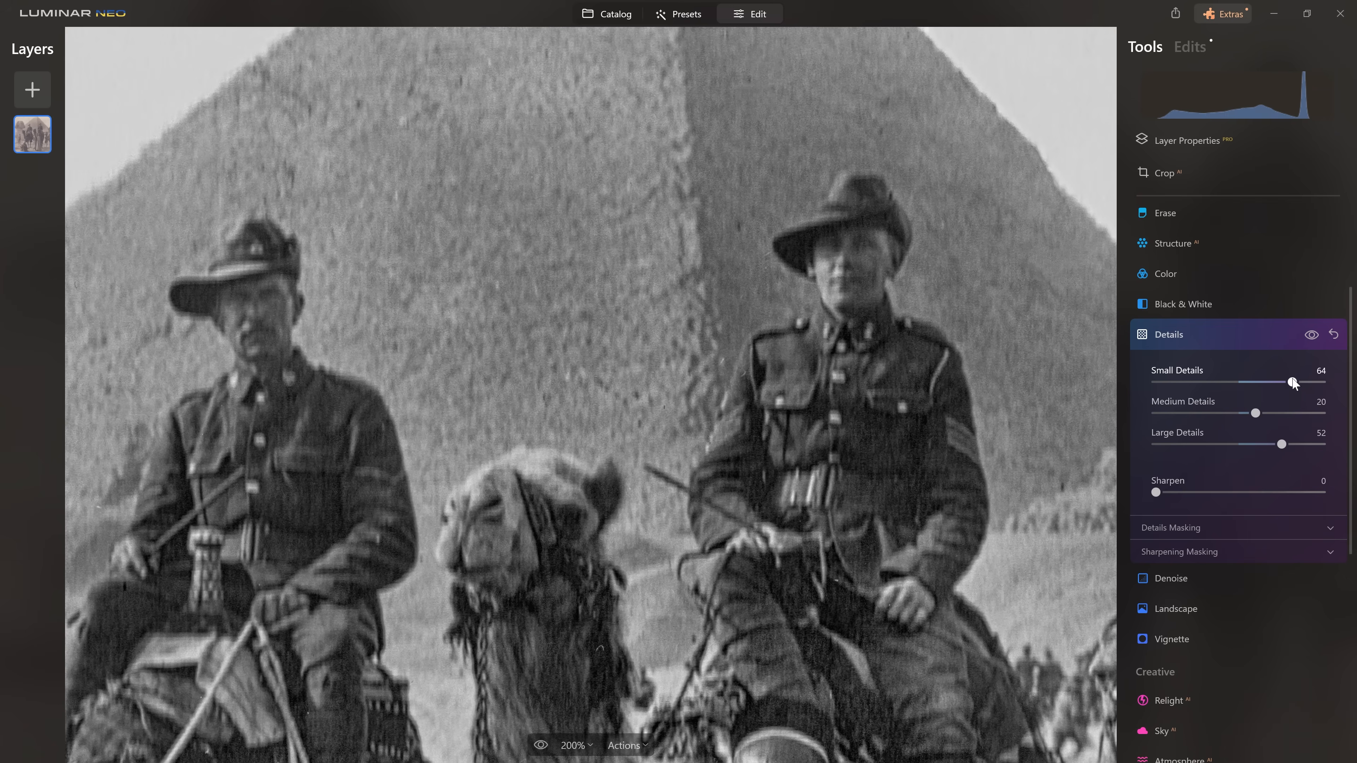
pyautogui.moveTo(1213, 493); pyautogui.dragTo(1194, 492)
# Zoom out to the whole photograph and compare it with the Details adjustment off and on.
pyautogui.scroll(-3, 1007, 470)
pyautogui.scroll(-3, 1007, 470)
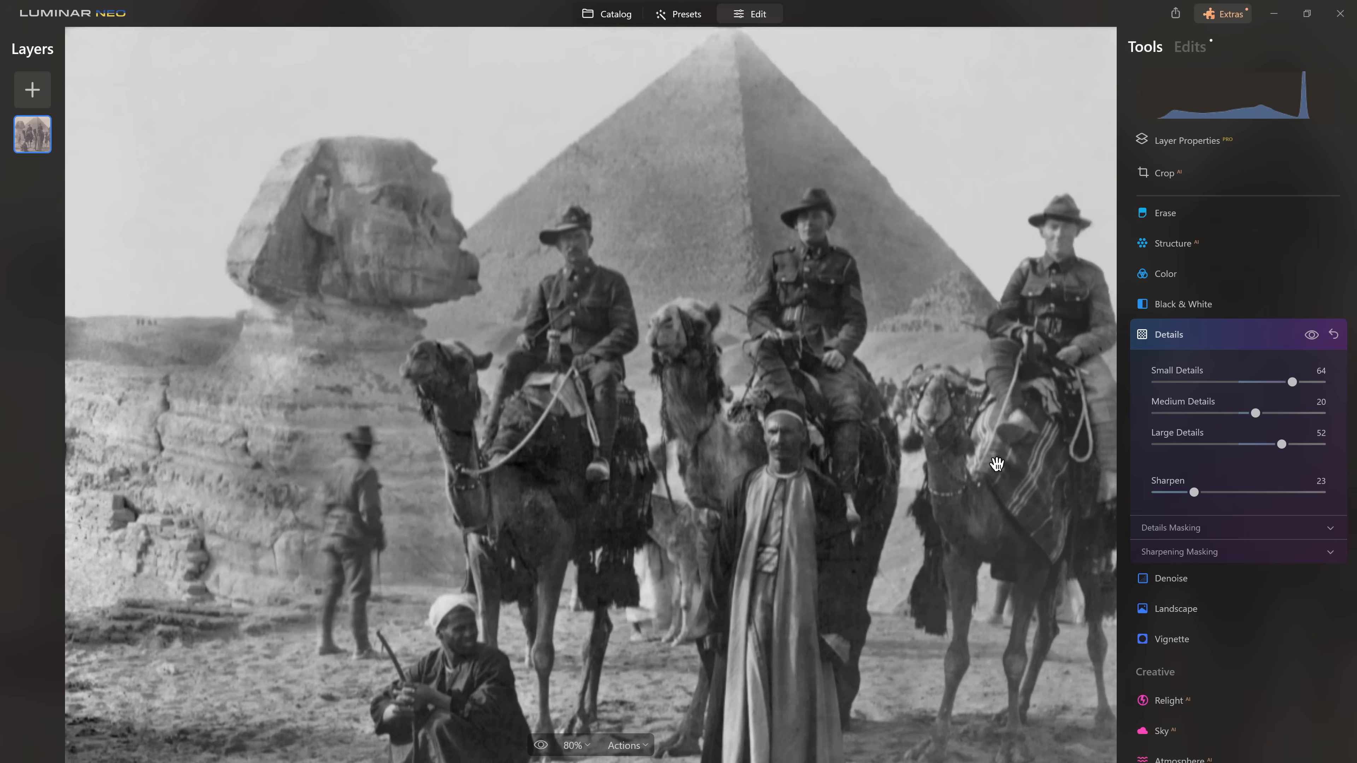
pyautogui.scroll(-1, 949, 423)
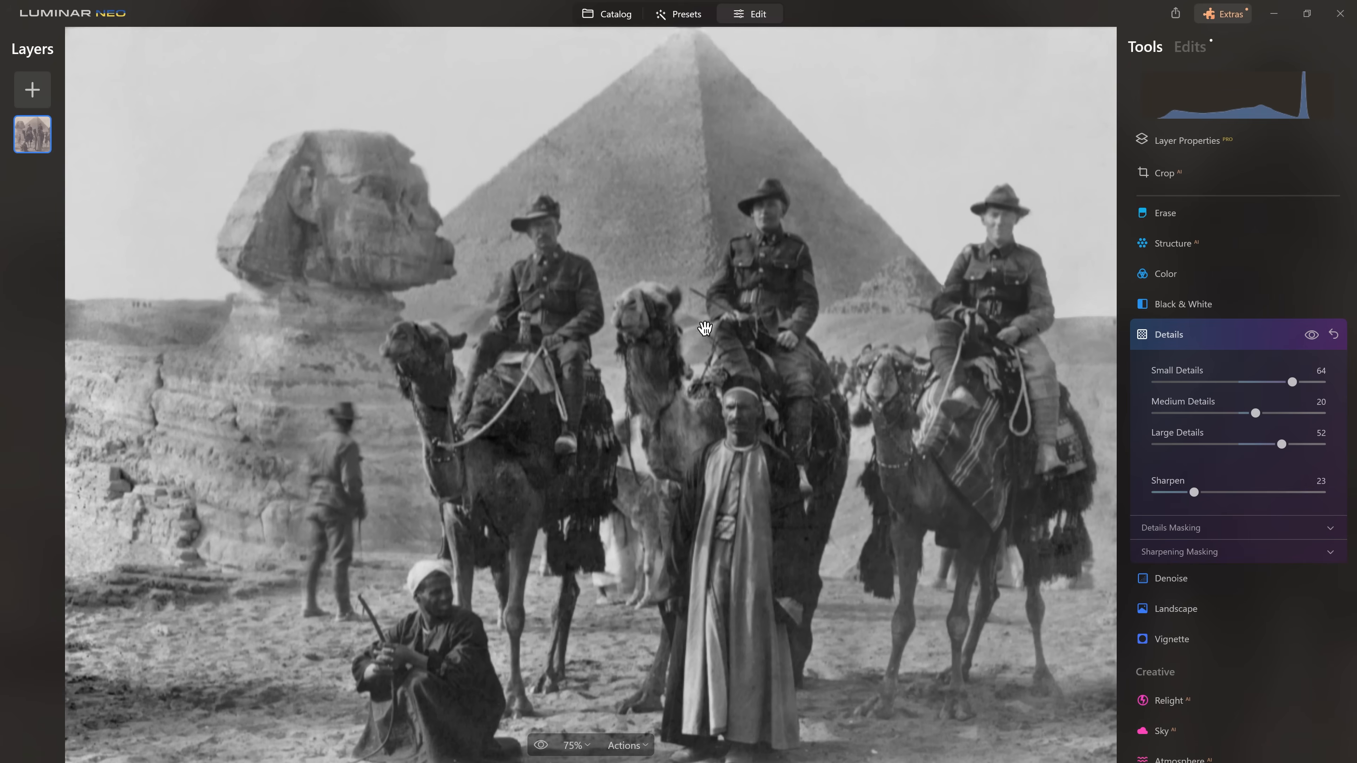
pyautogui.scroll(-1, 823, 393)
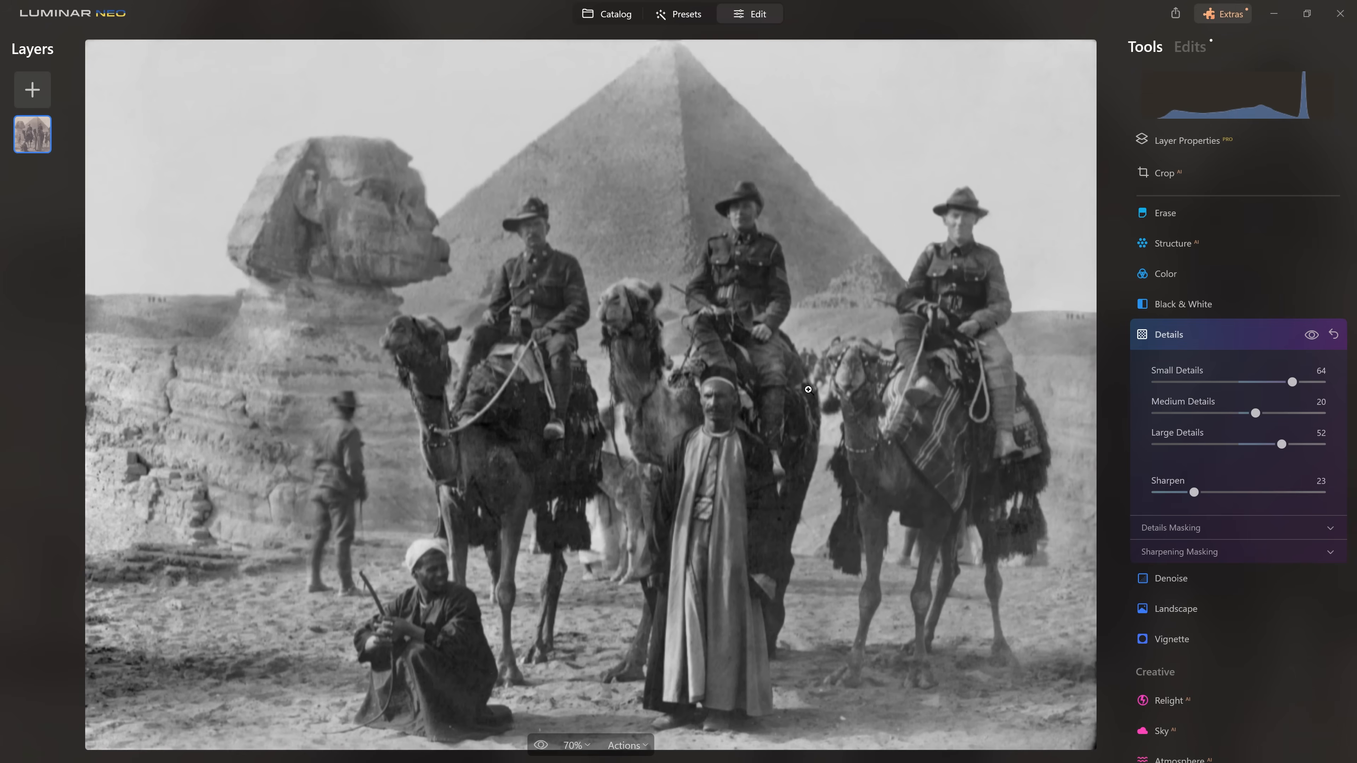
pyautogui.scroll(-2, 800, 386)
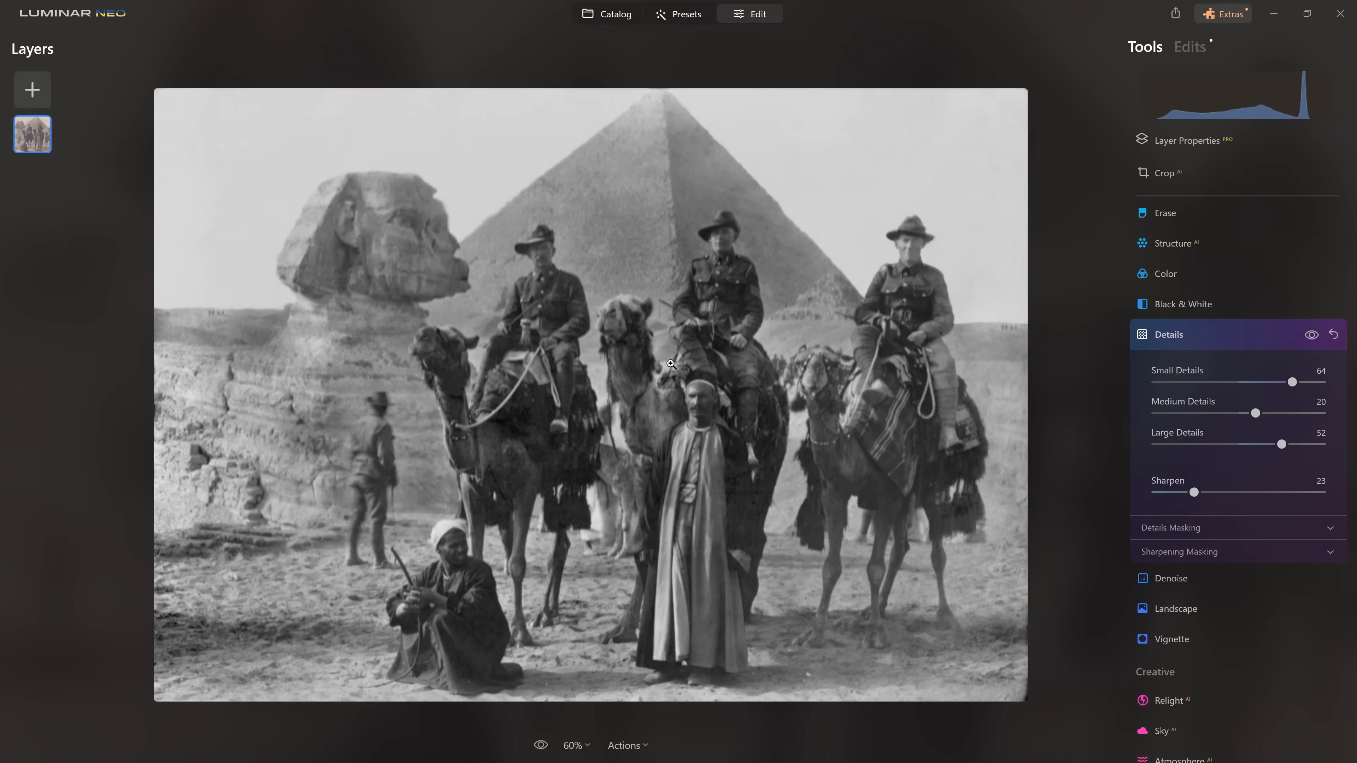
pyautogui.scroll(-1, 671, 364)
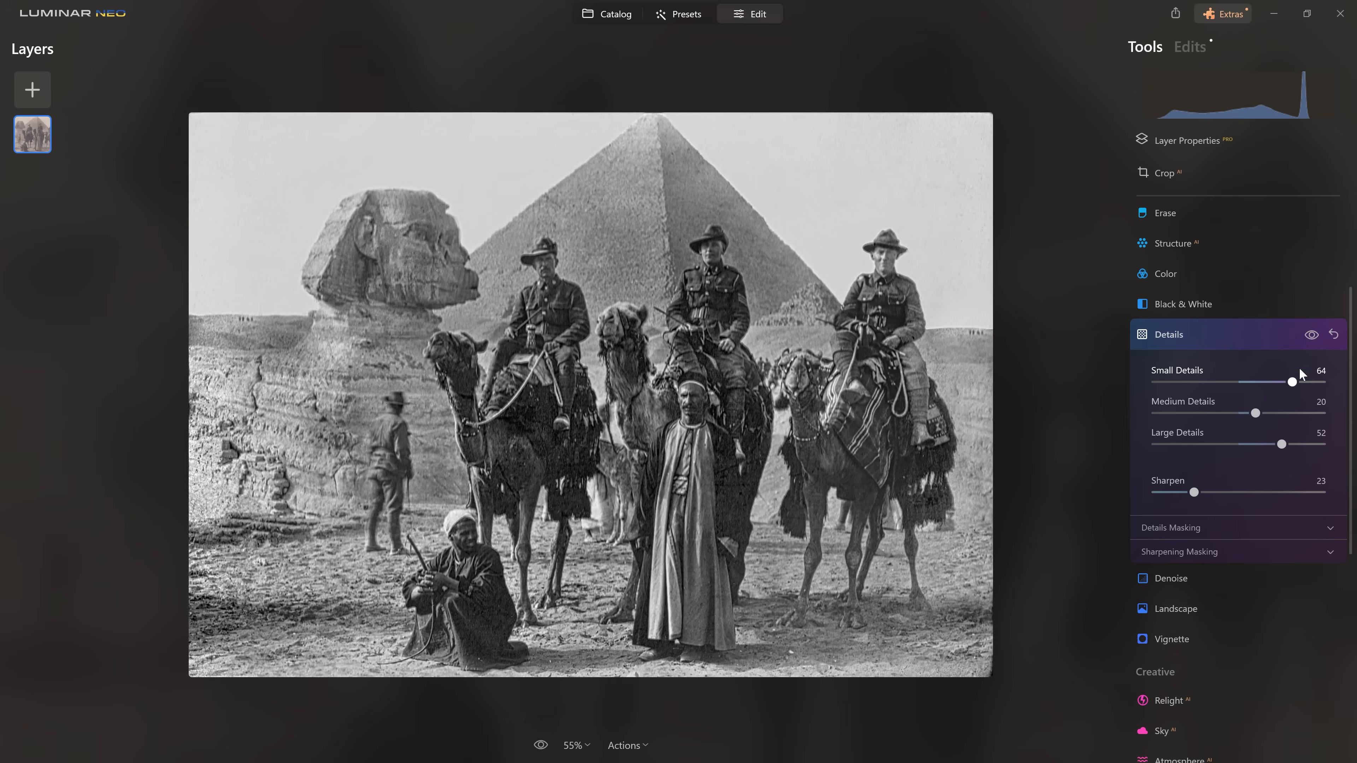
pyautogui.click(1311, 335)
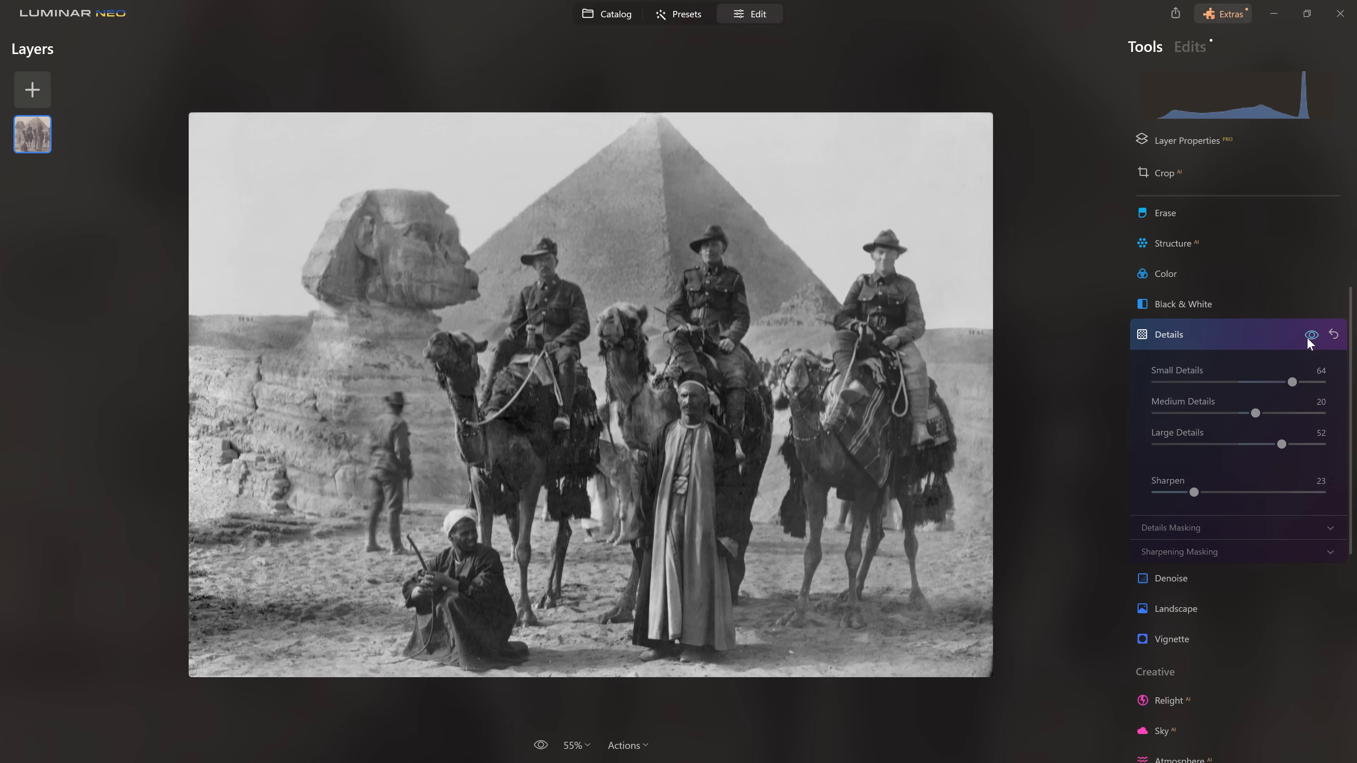
pyautogui.click(1307, 338)
pyautogui.click(1308, 338)
pyautogui.click(1307, 337)
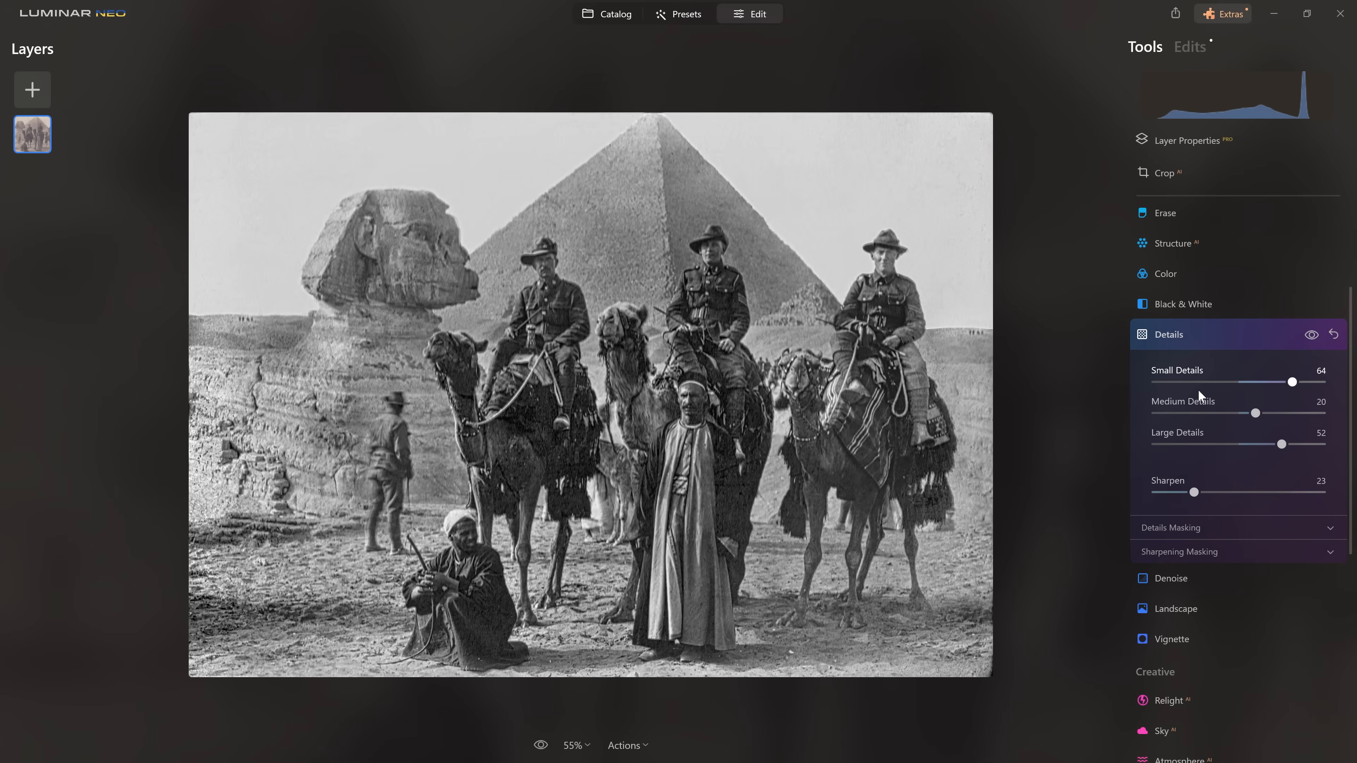
# Reduce the Details adjustment to Small Details 21, Medium Details 10, Large Details 13 and Sharpen 14.
pyautogui.click(1277, 382)
pyautogui.moveTo(1275, 383); pyautogui.dragTo(1247, 414)
pyautogui.moveTo(1260, 444); pyautogui.dragTo(1250, 444)
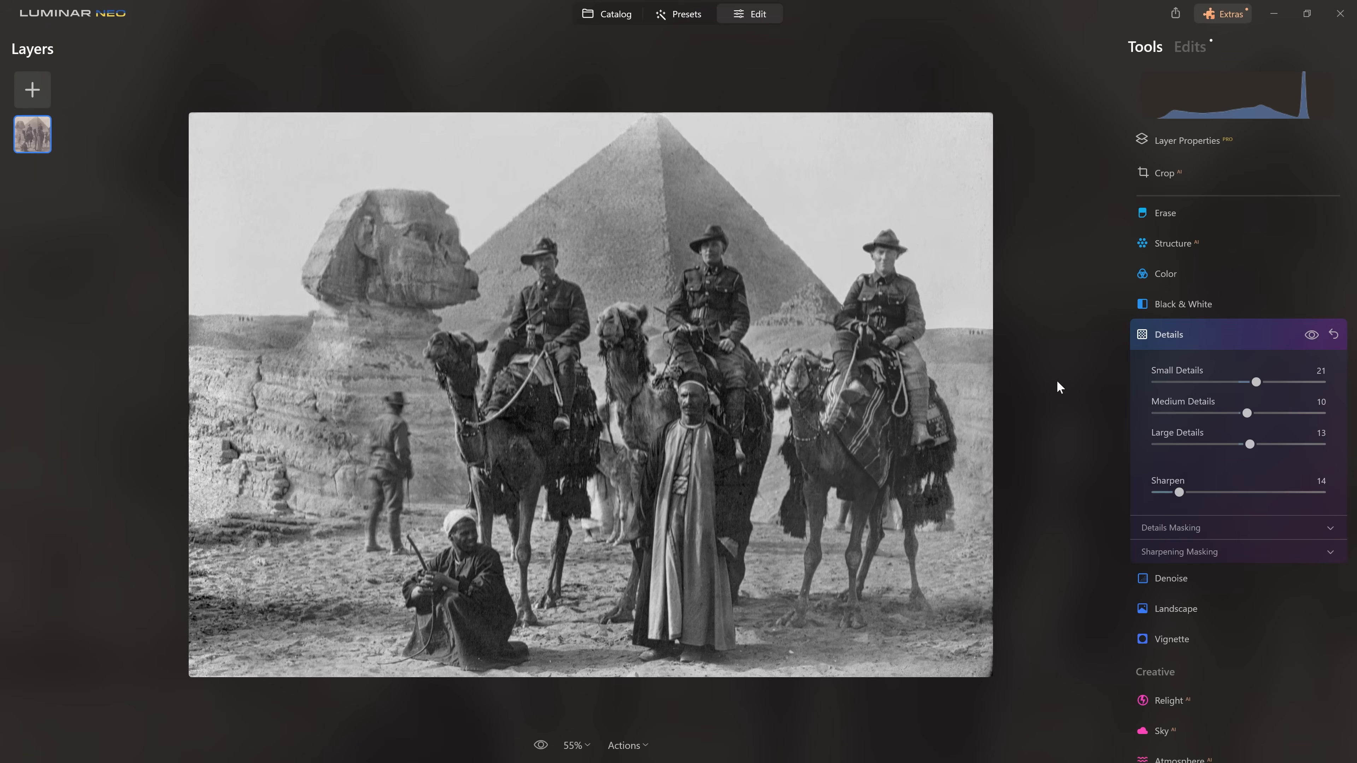
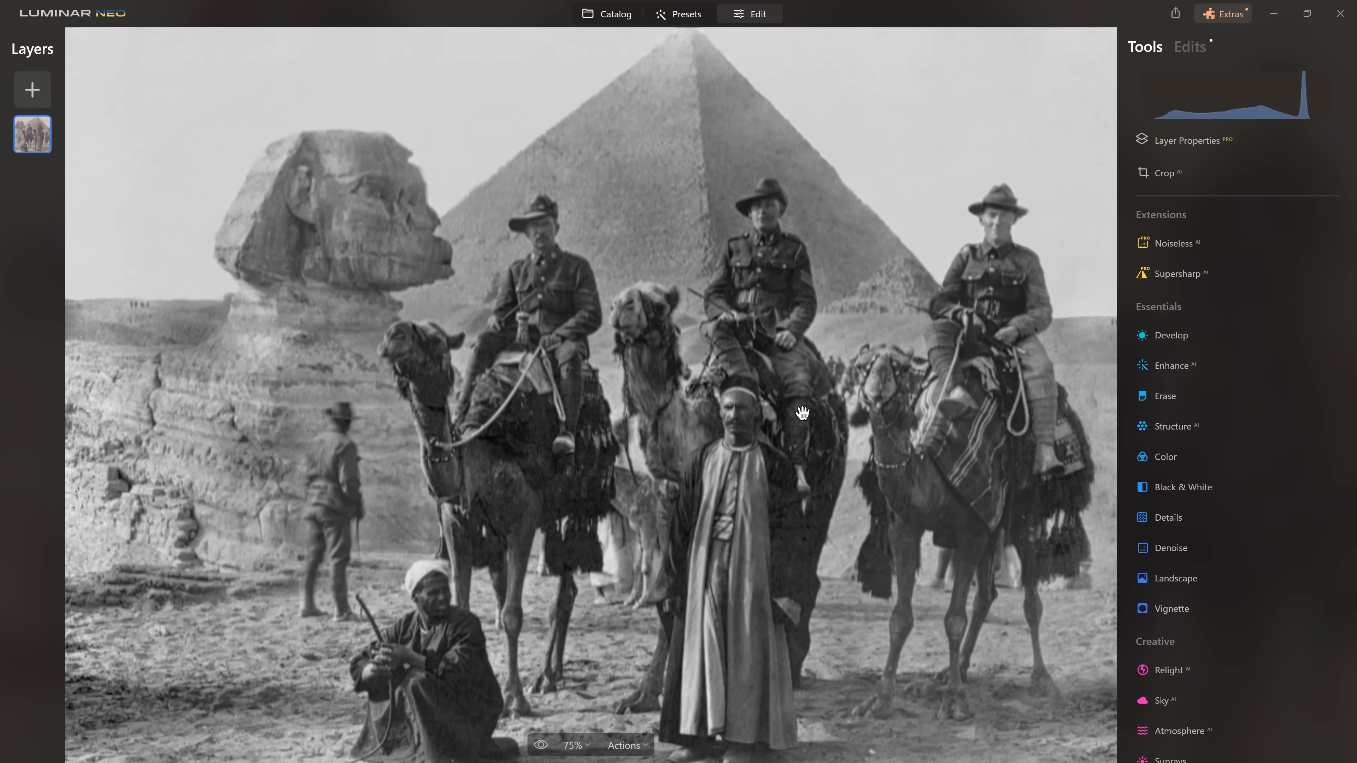
# Apply Supersharp in Universal mode at the Low level and compare the whole photograph with it off and on.
pyautogui.click(1167, 274)
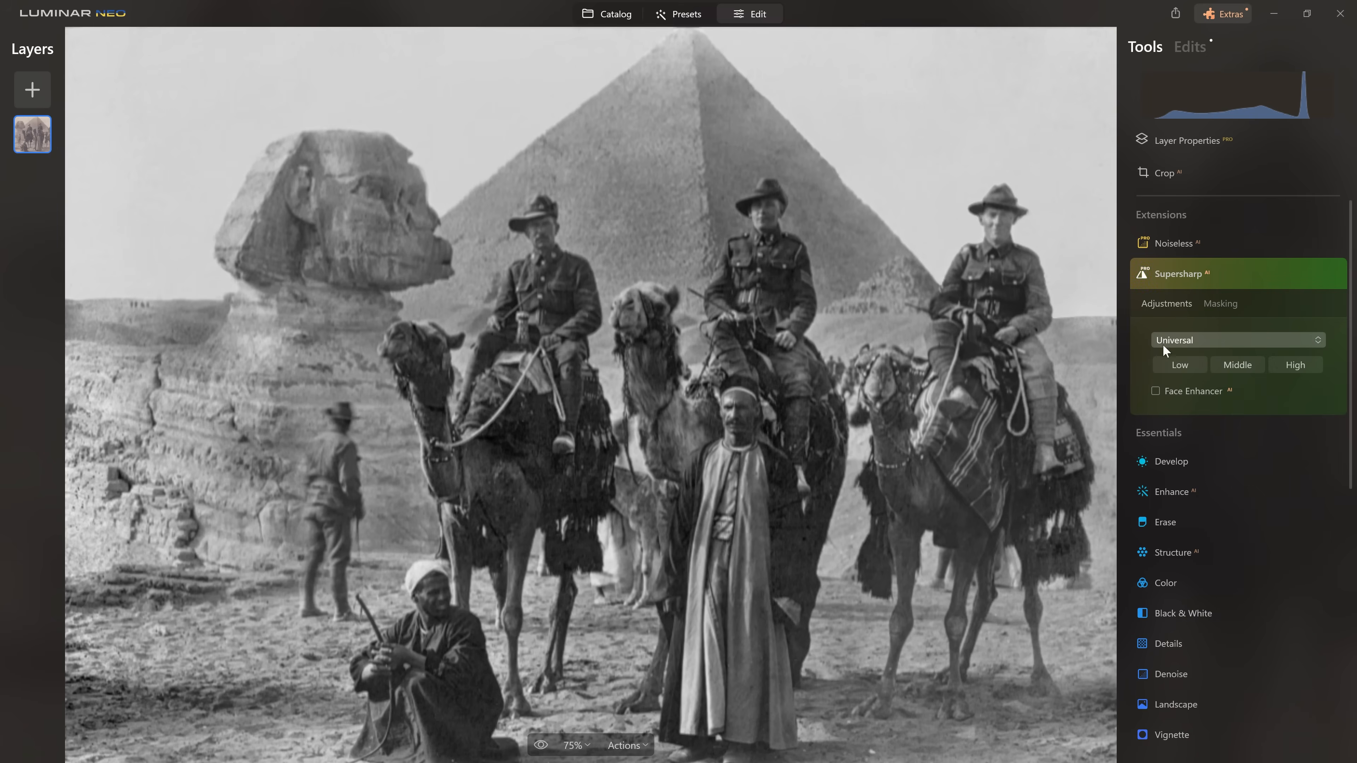
pyautogui.click(1183, 339)
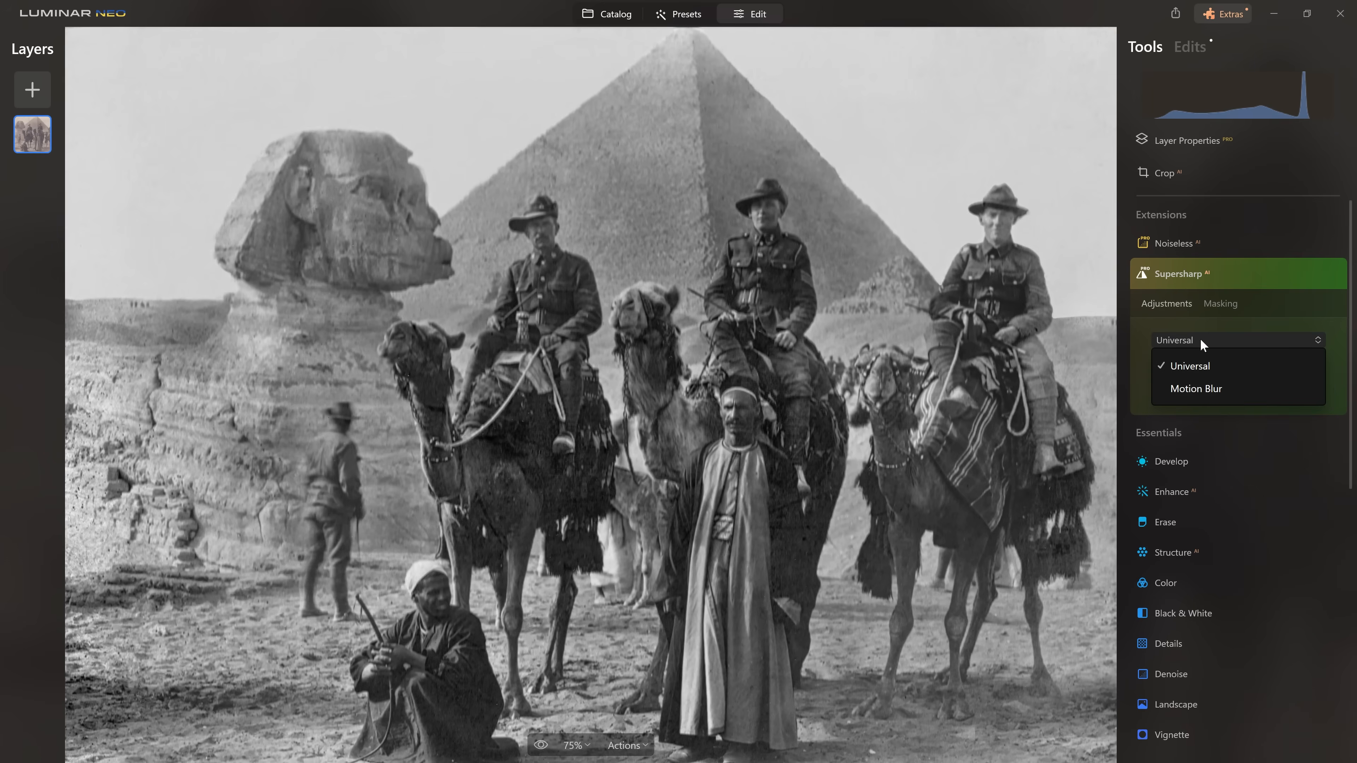
pyautogui.click(1201, 339)
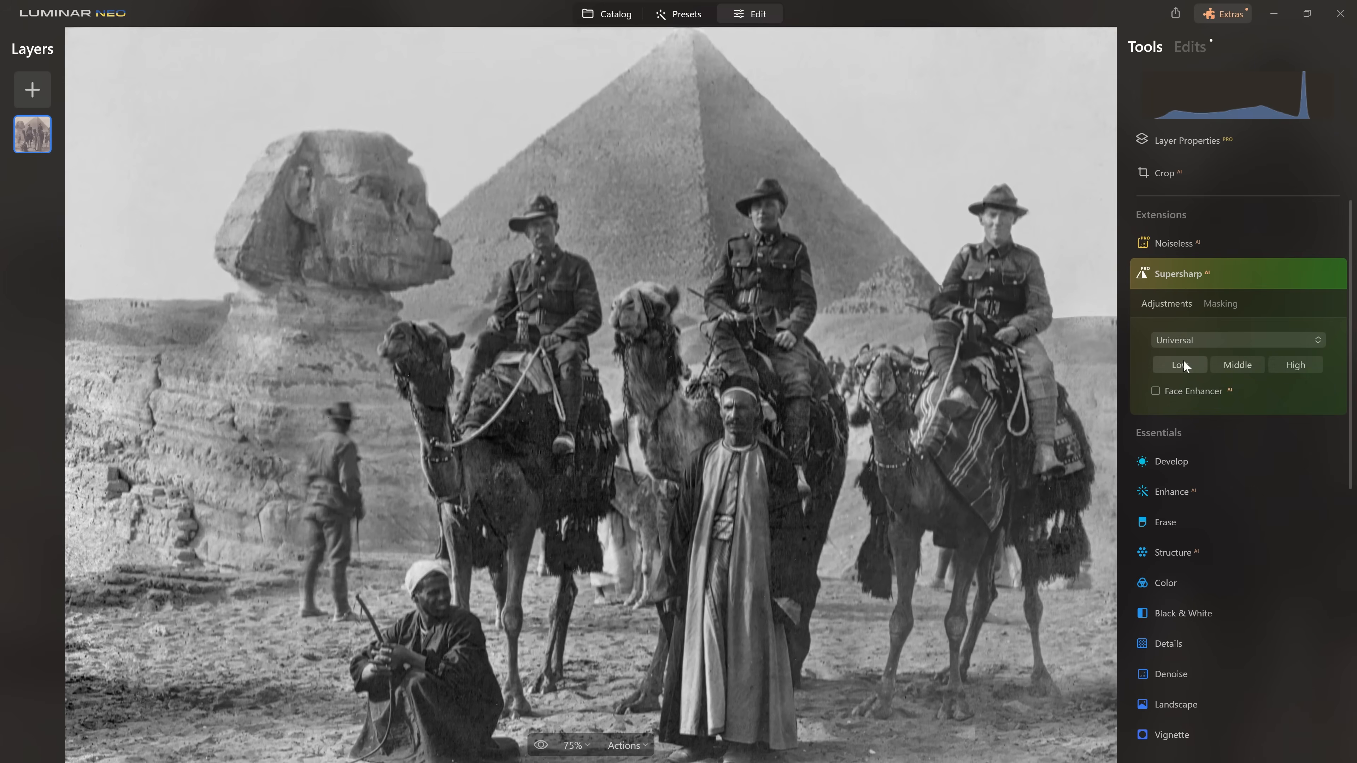
pyautogui.click(1165, 368)
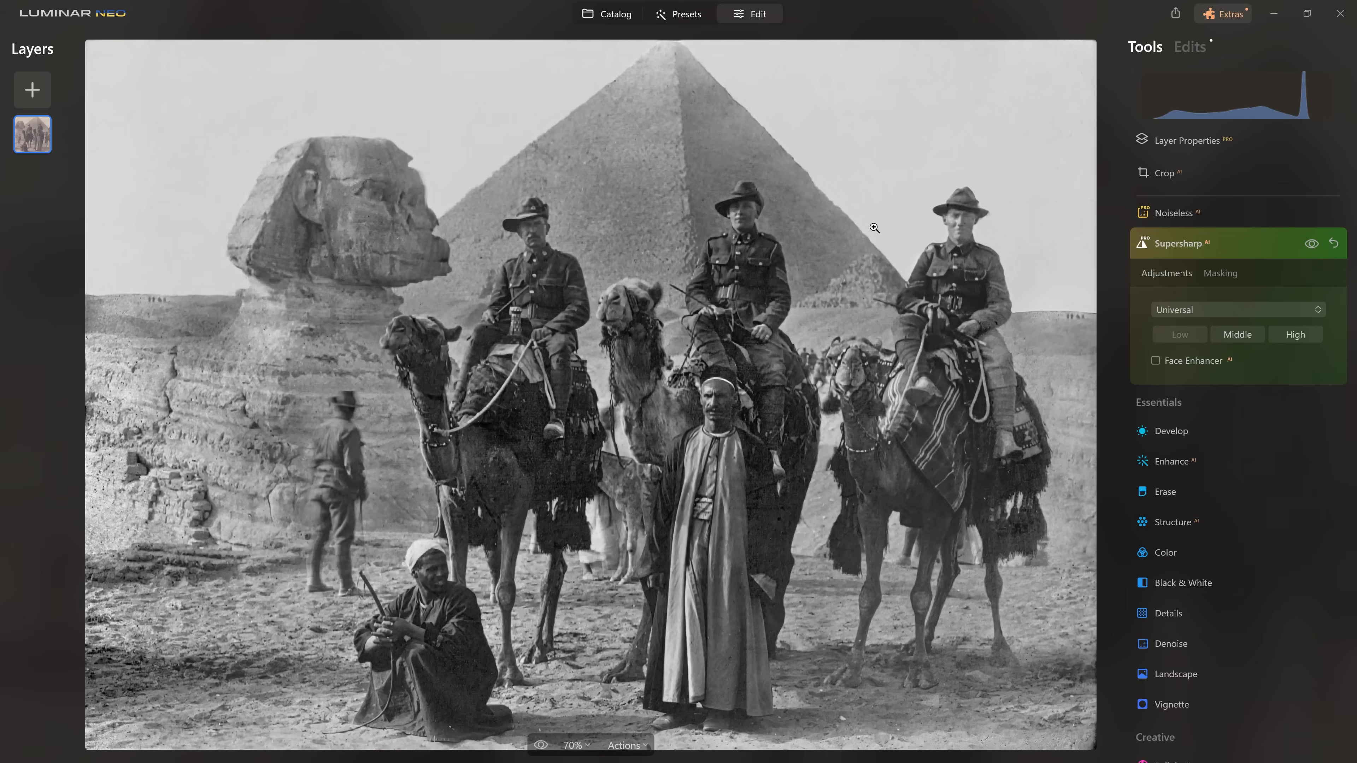
pyautogui.click(1306, 243)
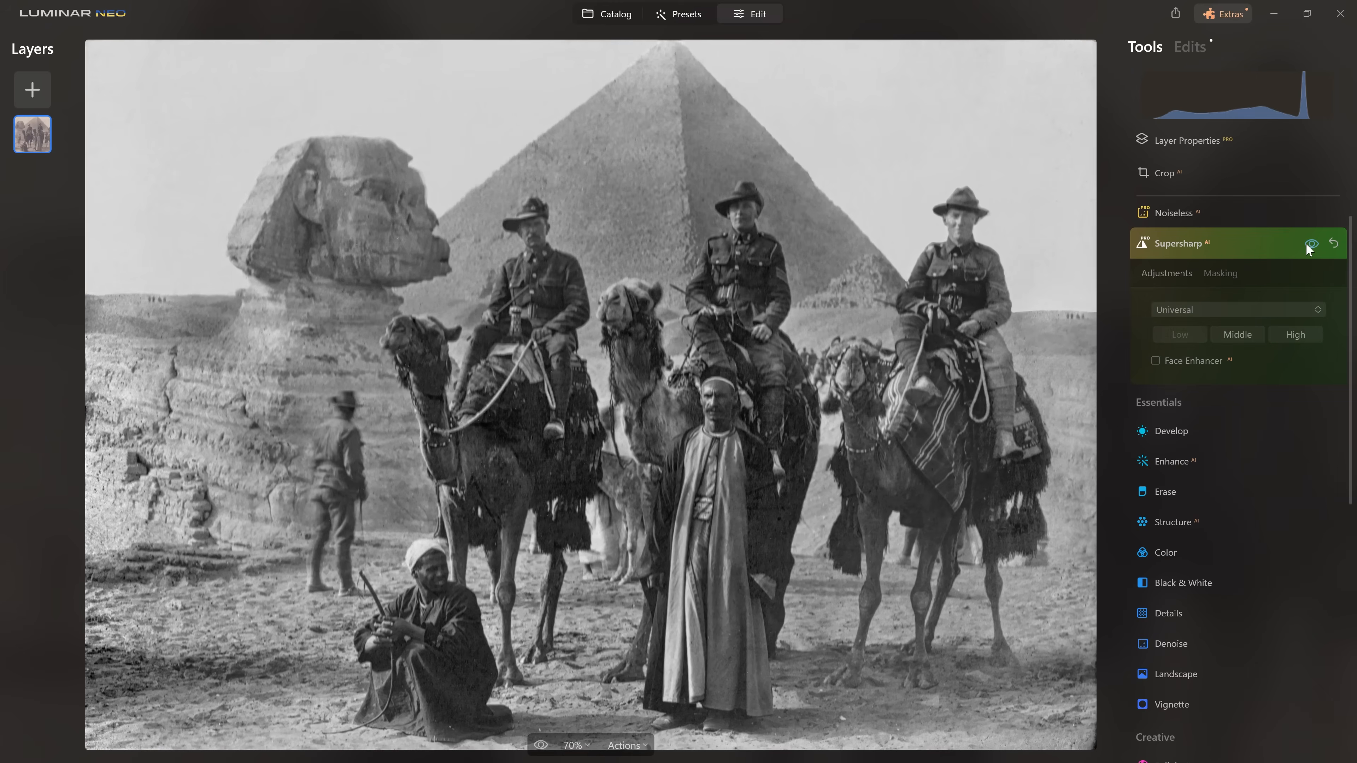
pyautogui.click(1307, 242)
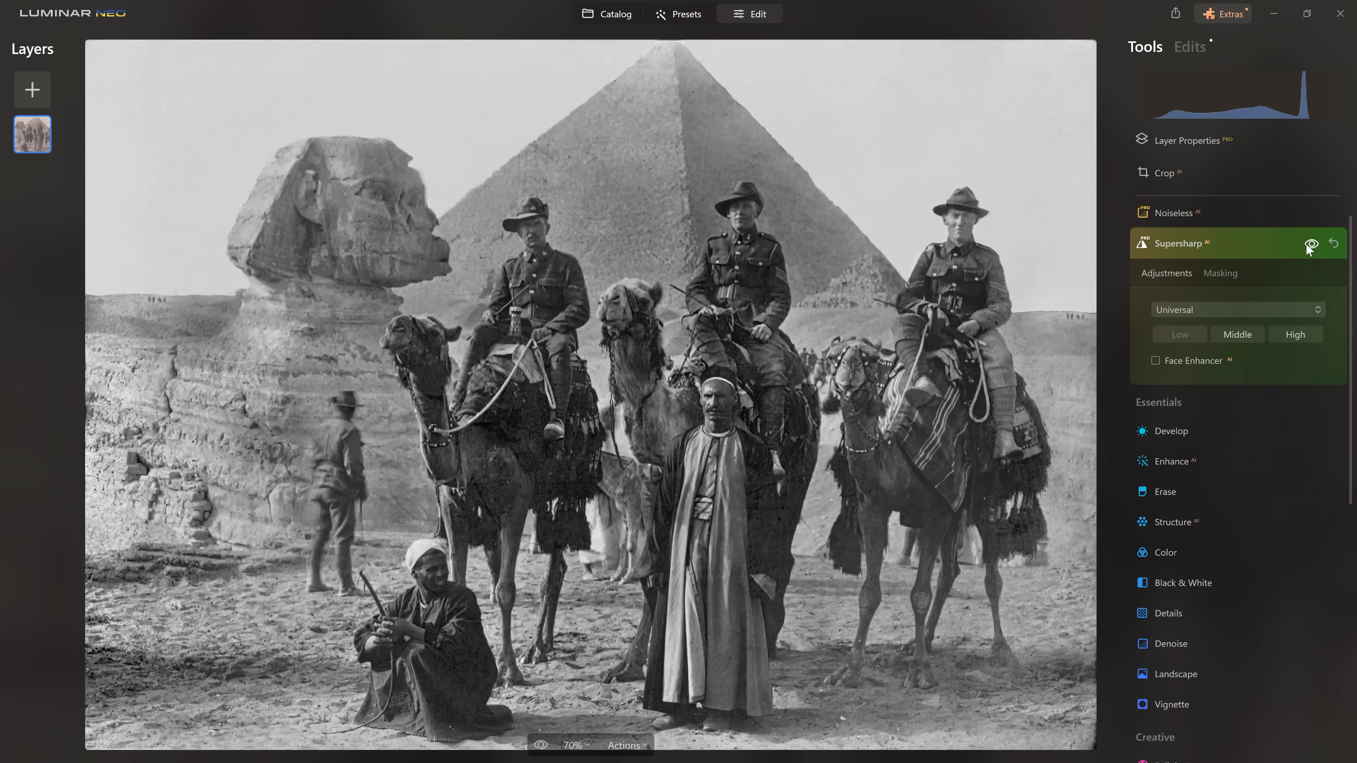
pyautogui.click(1306, 243)
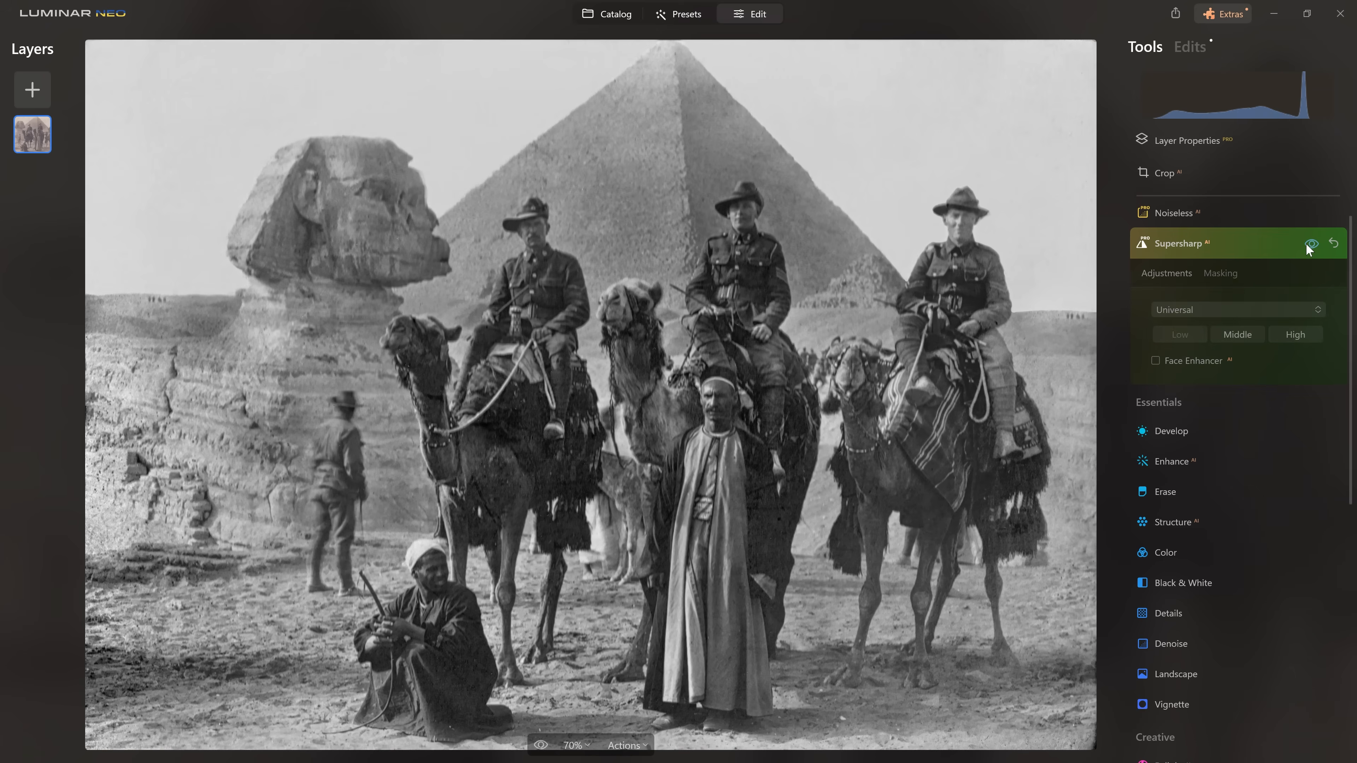
pyautogui.click(1311, 242)
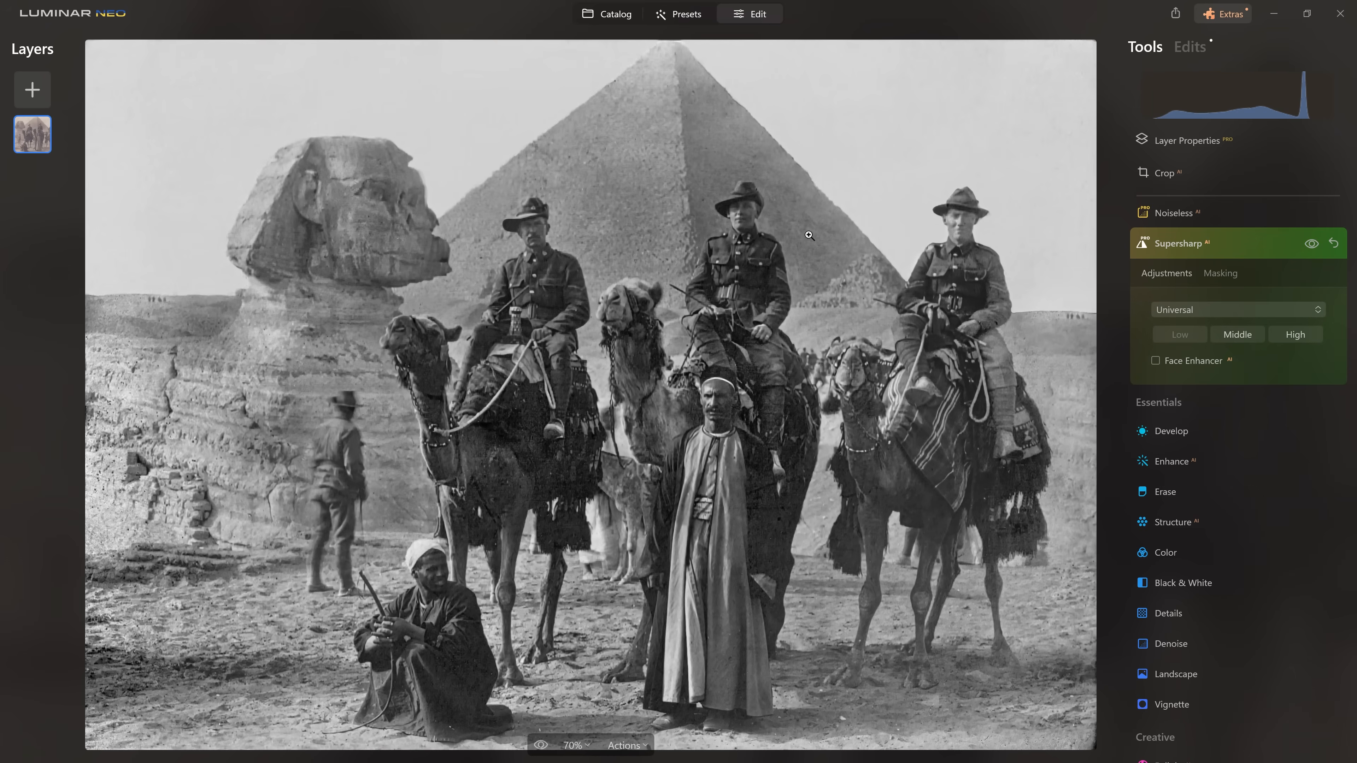
# Enable Face Enhancer in Supersharp and compare the middle and right-hand soldiers' faces with the effect off and on.
pyautogui.click(1159, 360)
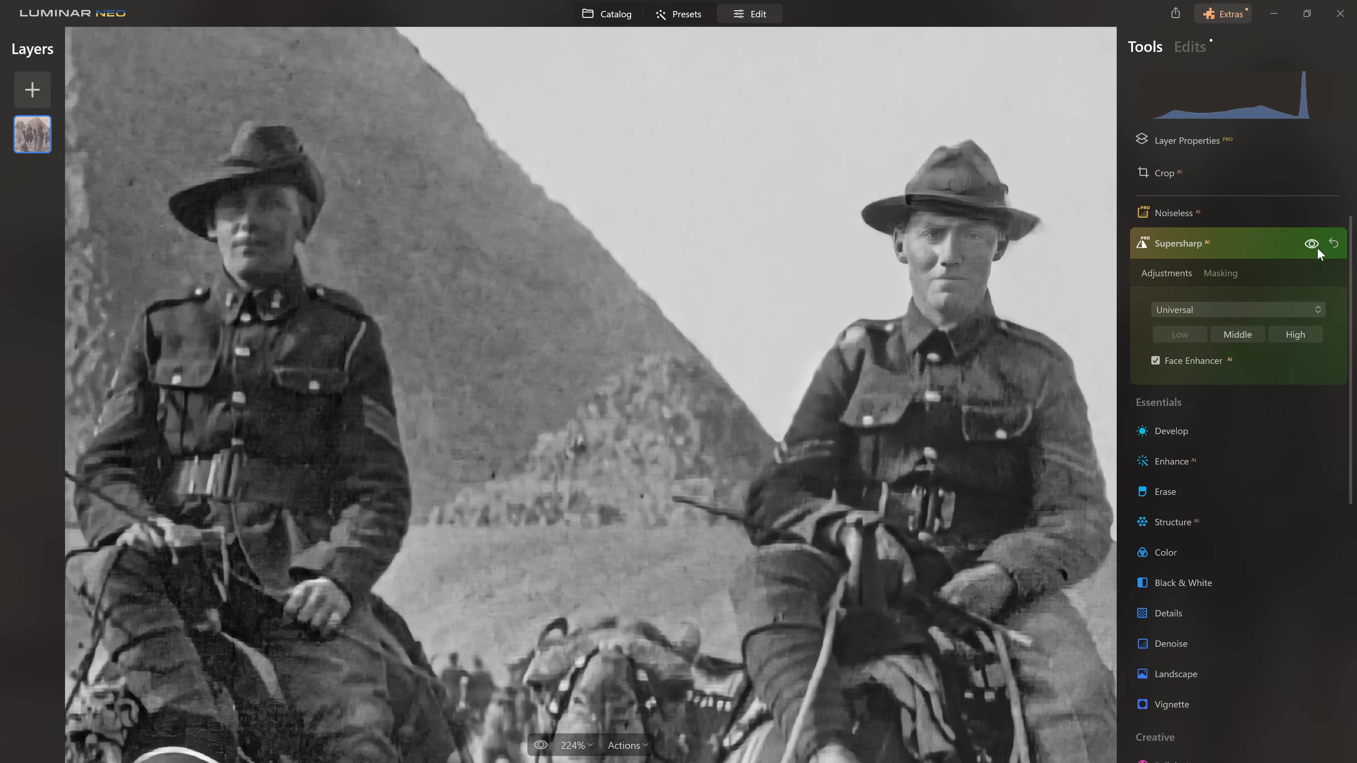
pyautogui.click(1317, 247)
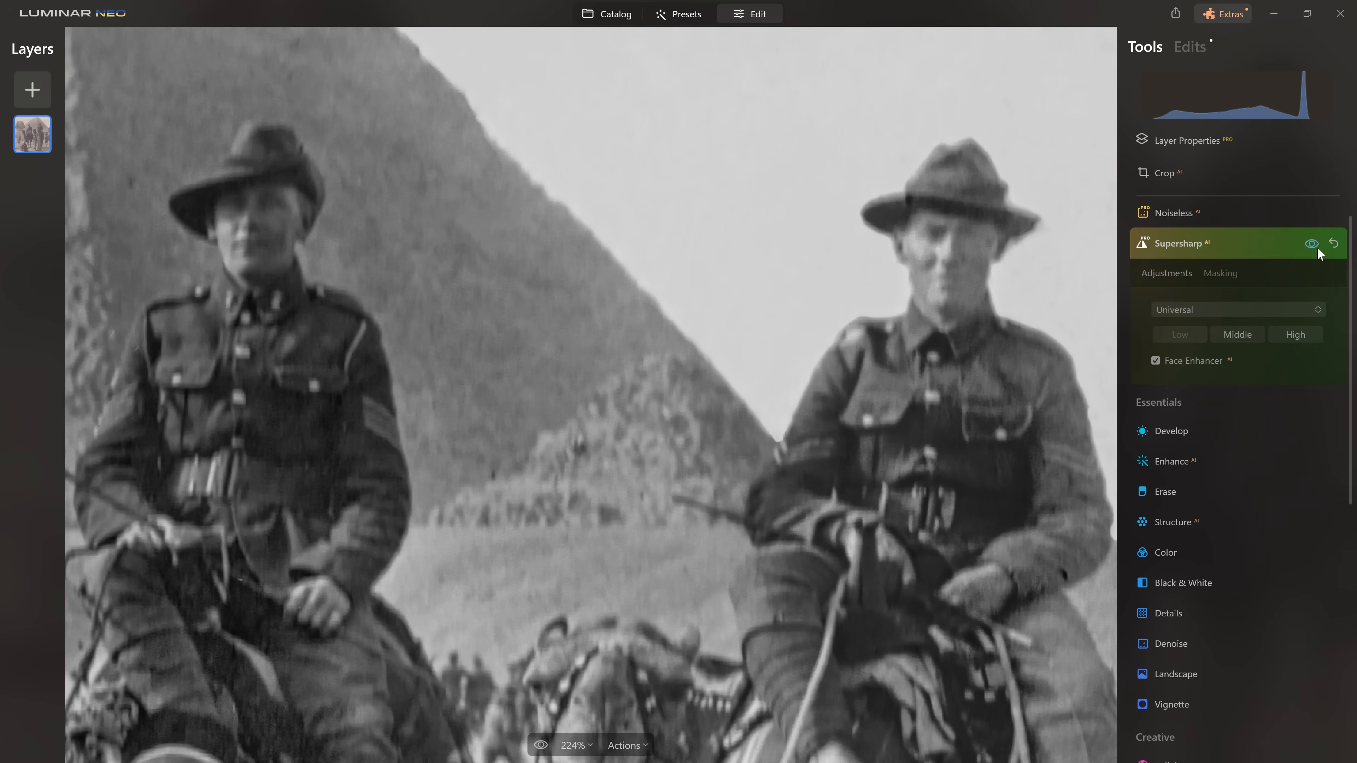
pyautogui.click(1311, 244)
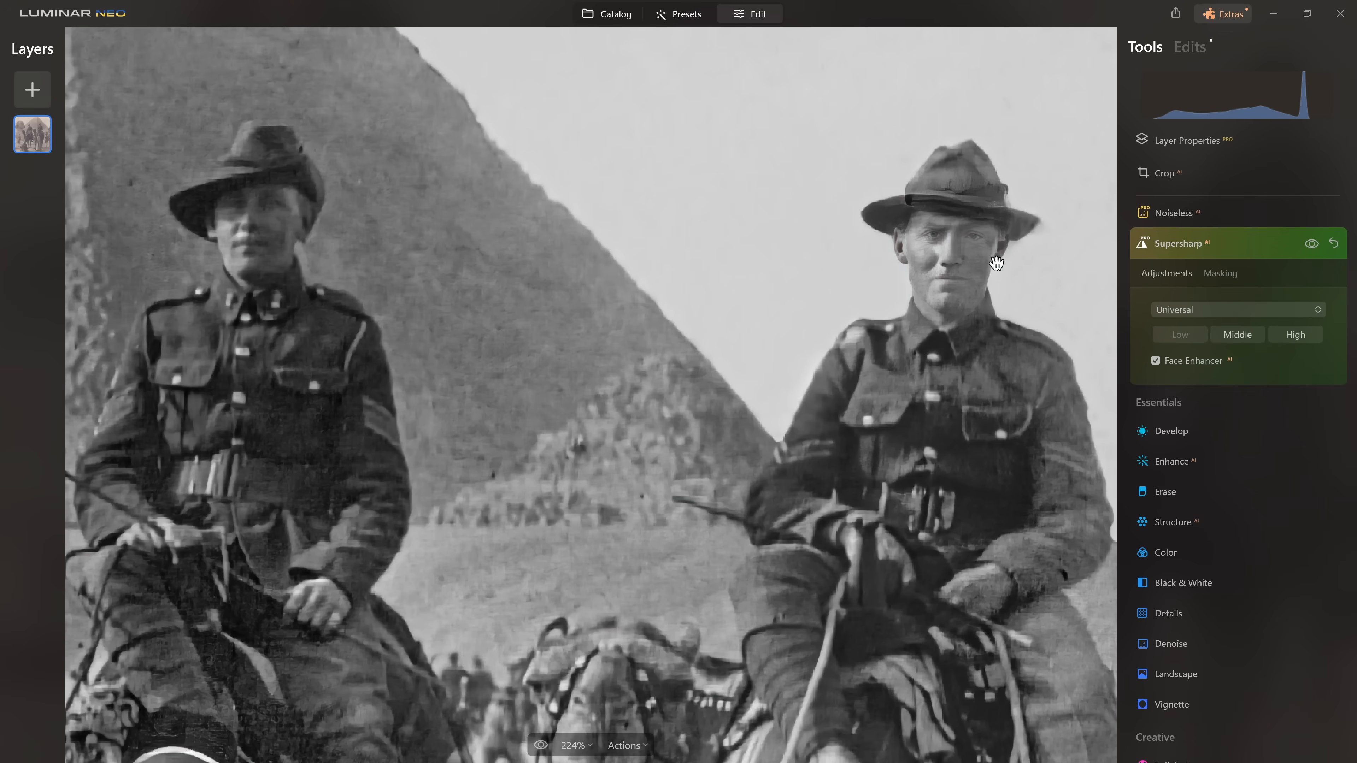
# Zoom out to the whole photograph and compare it with Supersharp and Face Enhancer off and on.
pyautogui.scroll(-5, 916, 442)
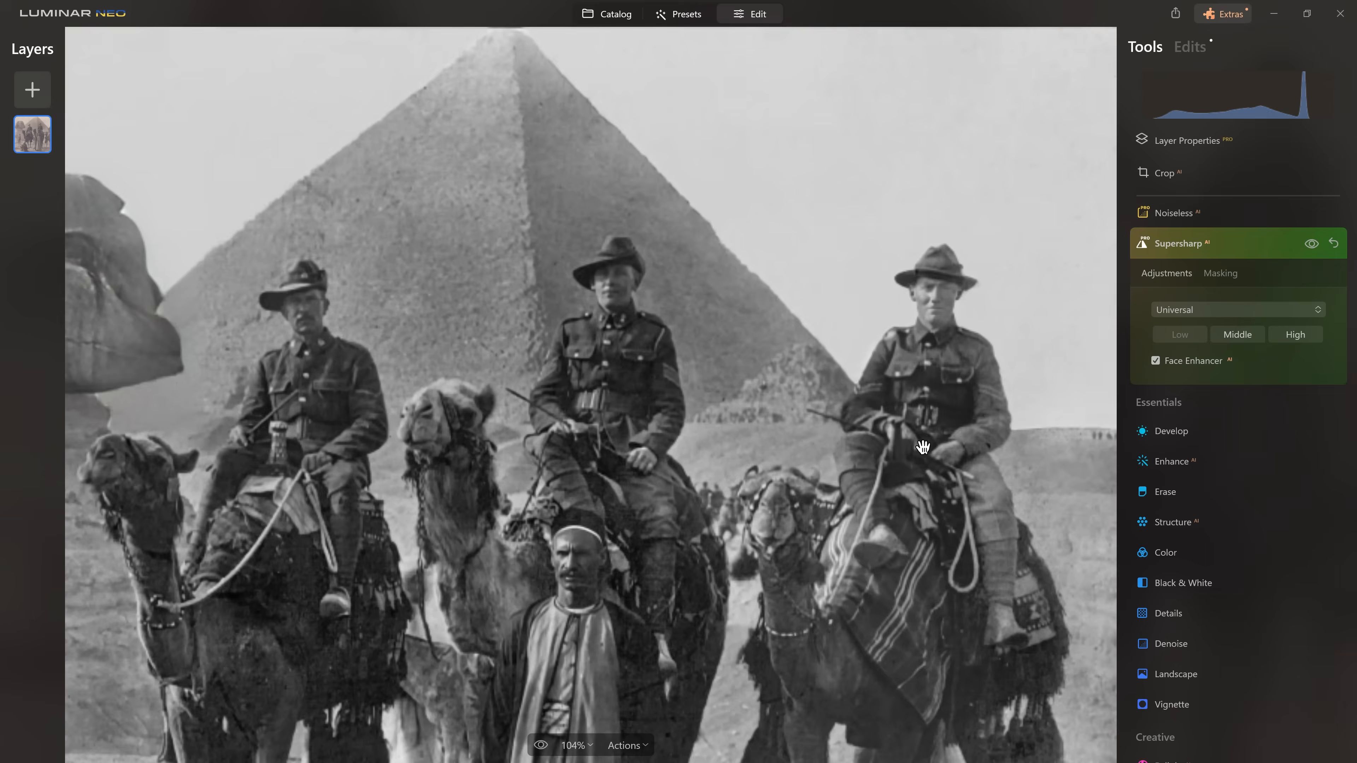
pyautogui.scroll(2, 915, 446)
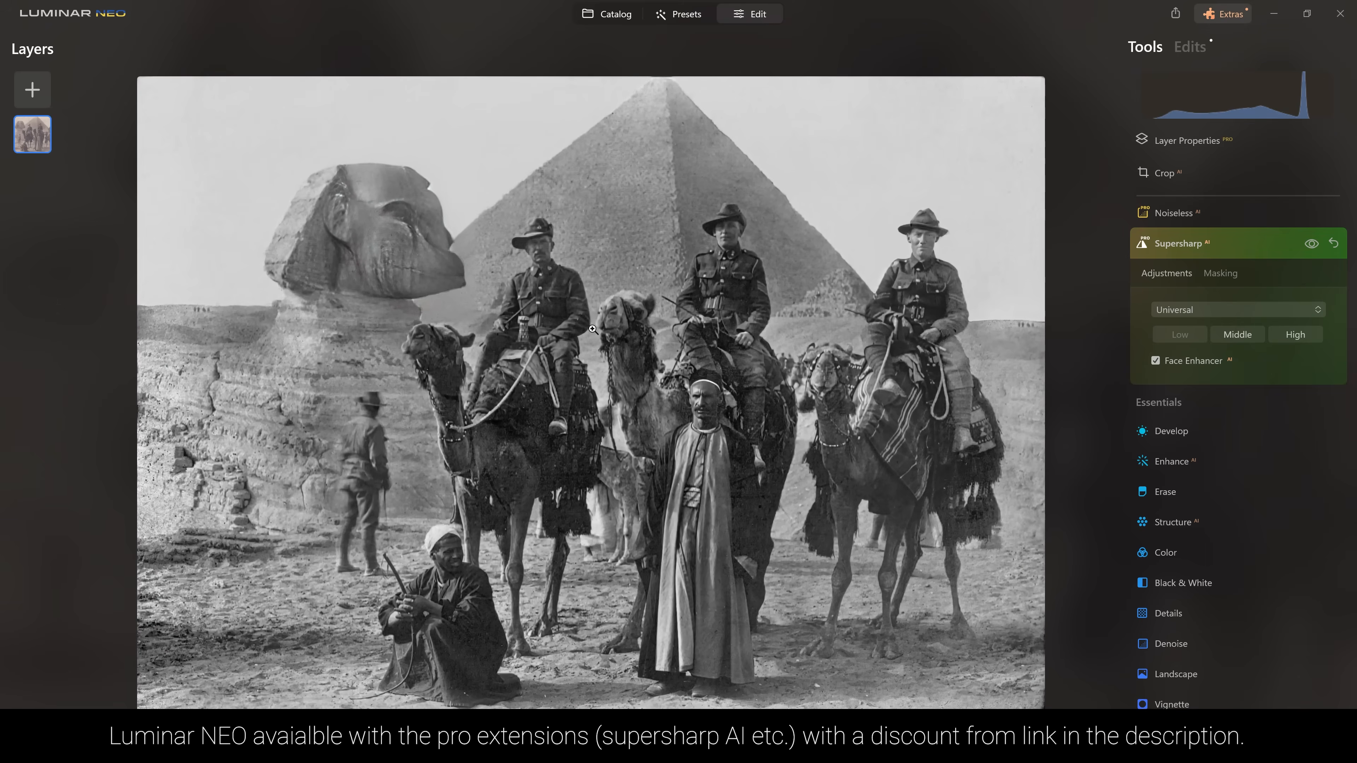
pyautogui.click(1310, 245)
pyautogui.click(1309, 245)
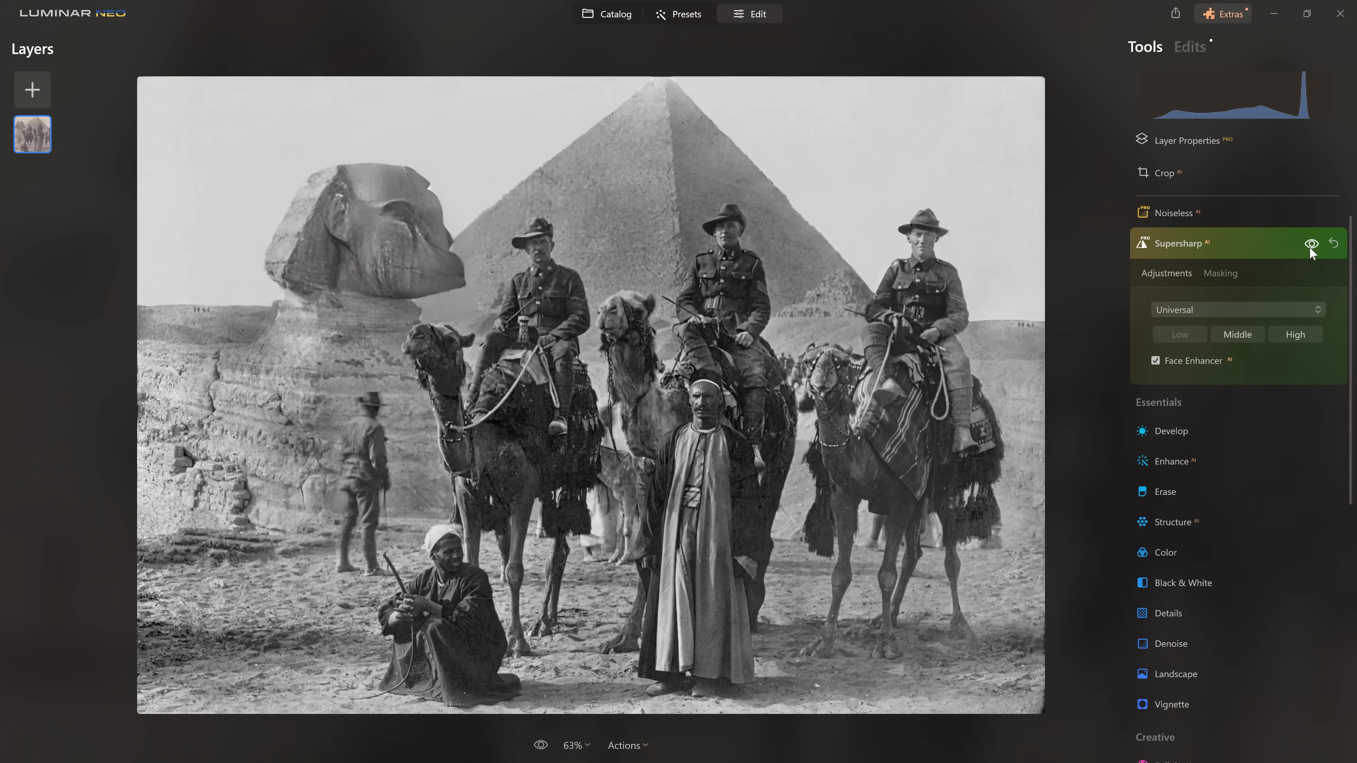
pyautogui.click(1309, 245)
pyautogui.click(1310, 244)
# Limit Supersharp to the people with the Human AI mask.
pyautogui.click(1233, 276)
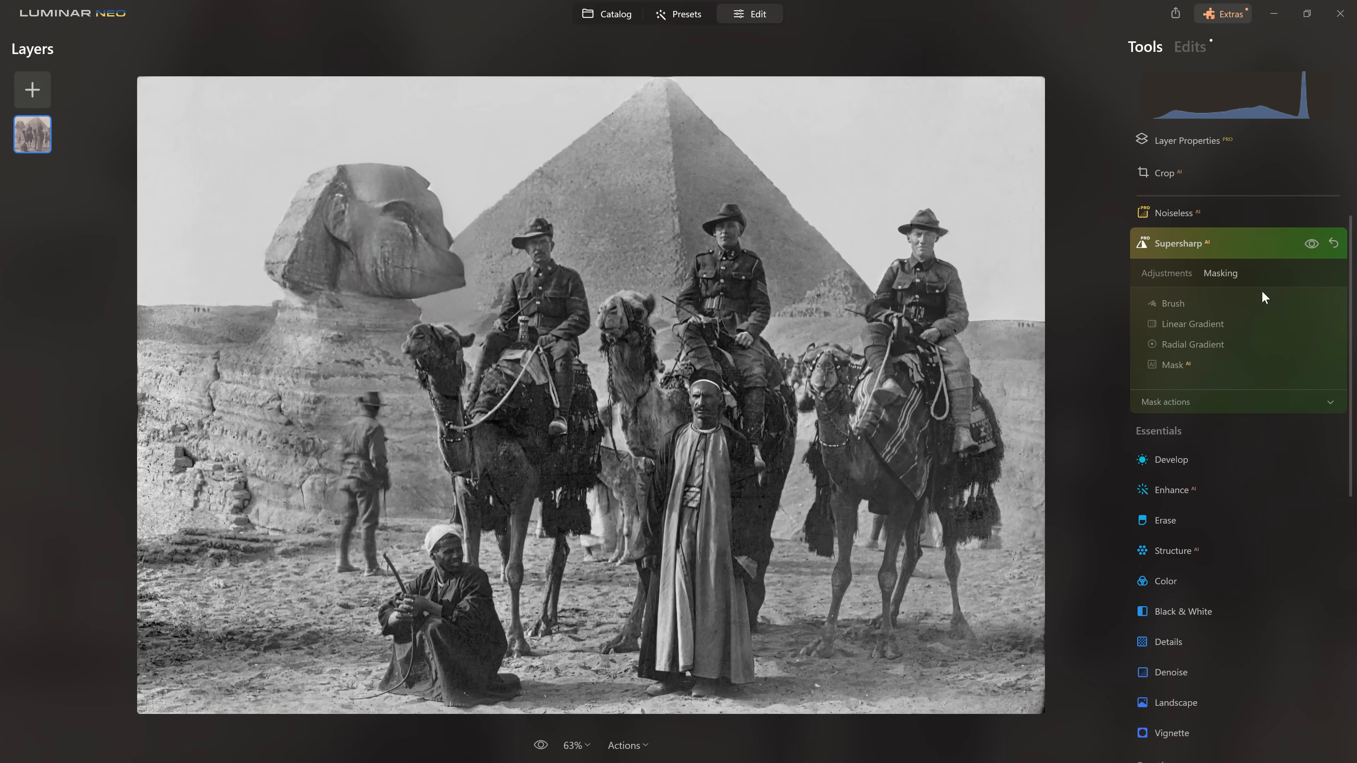
pyautogui.click(1178, 364)
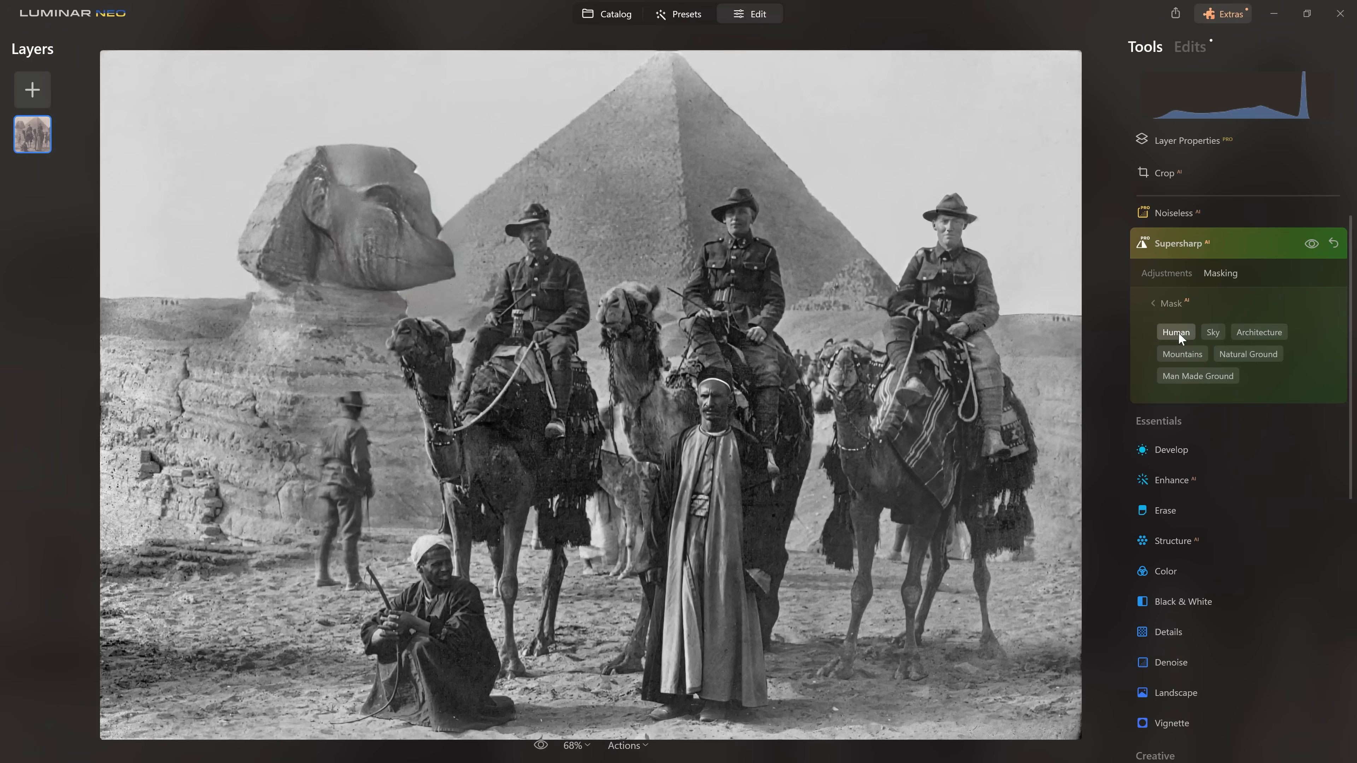
pyautogui.click(1178, 331)
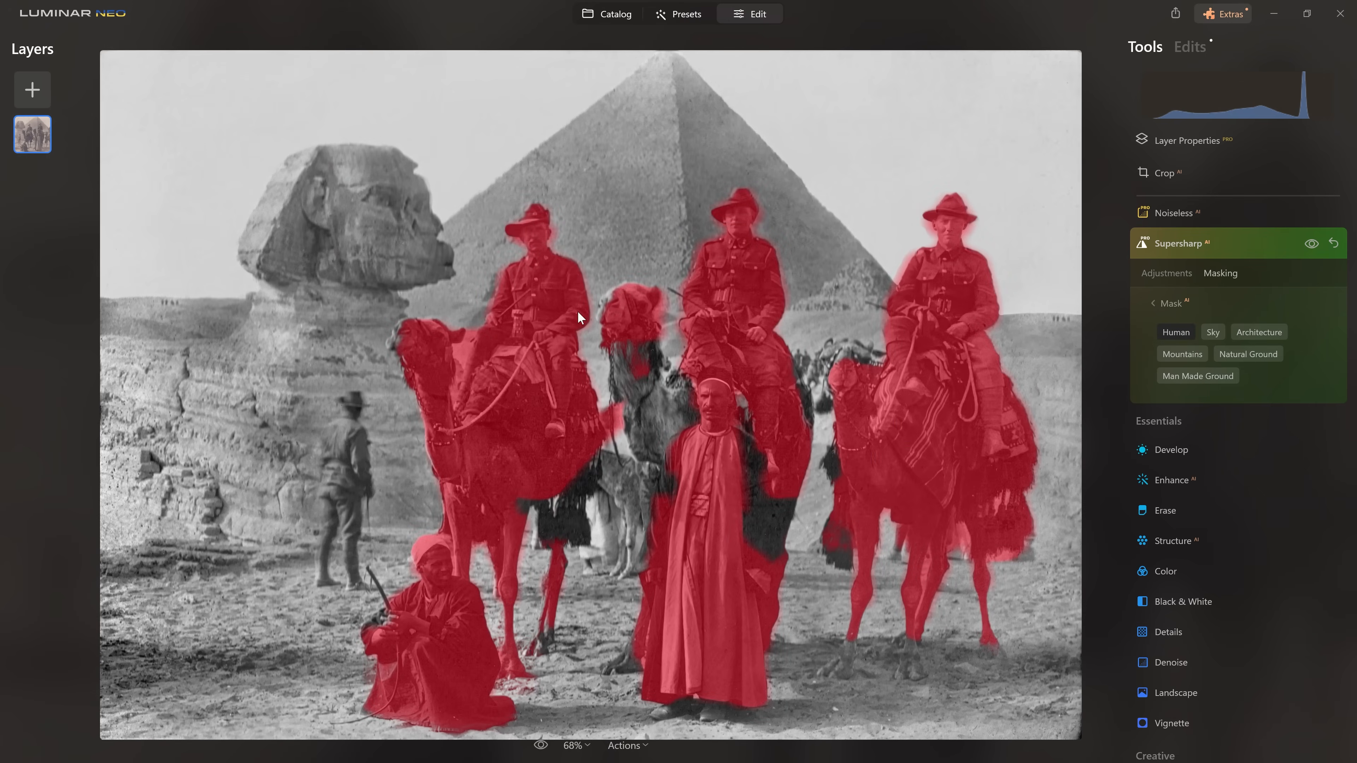
pyautogui.click(1178, 277)
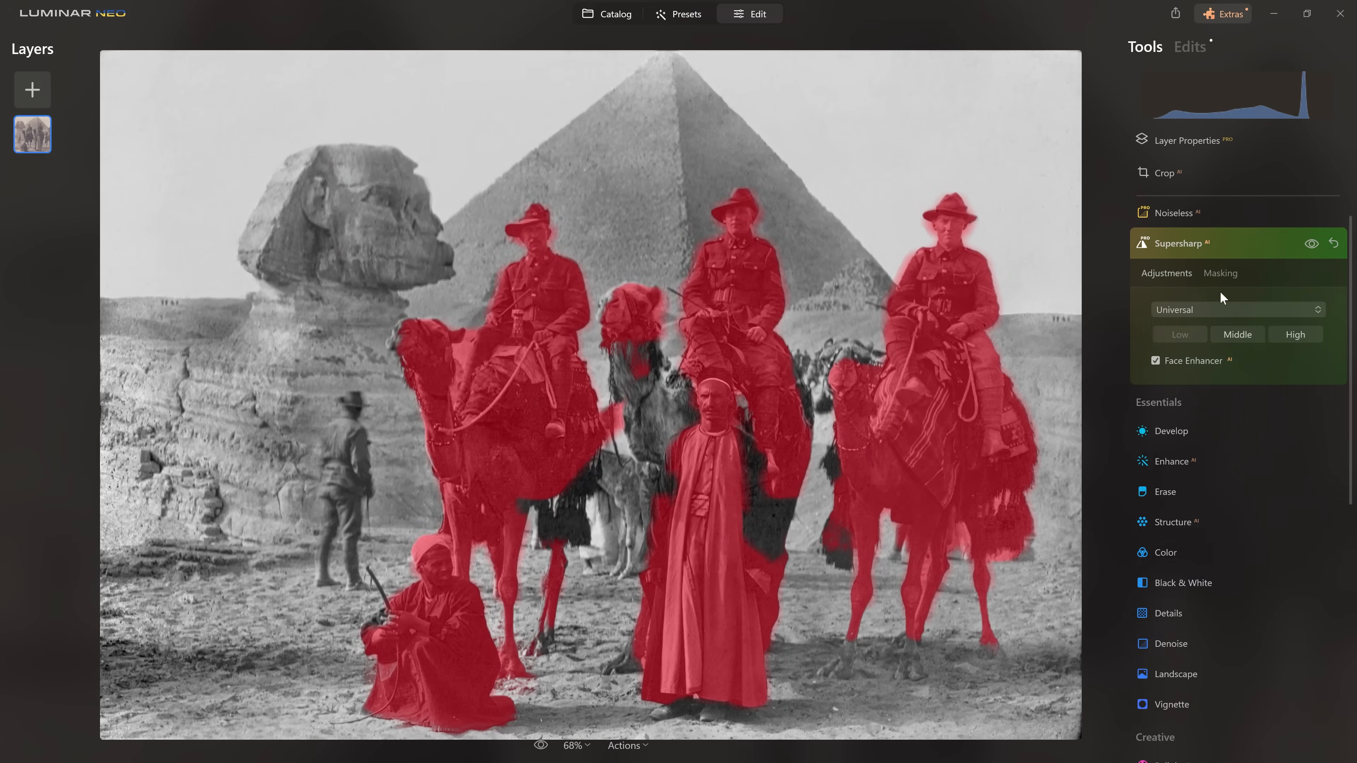
pyautogui.click(1225, 274)
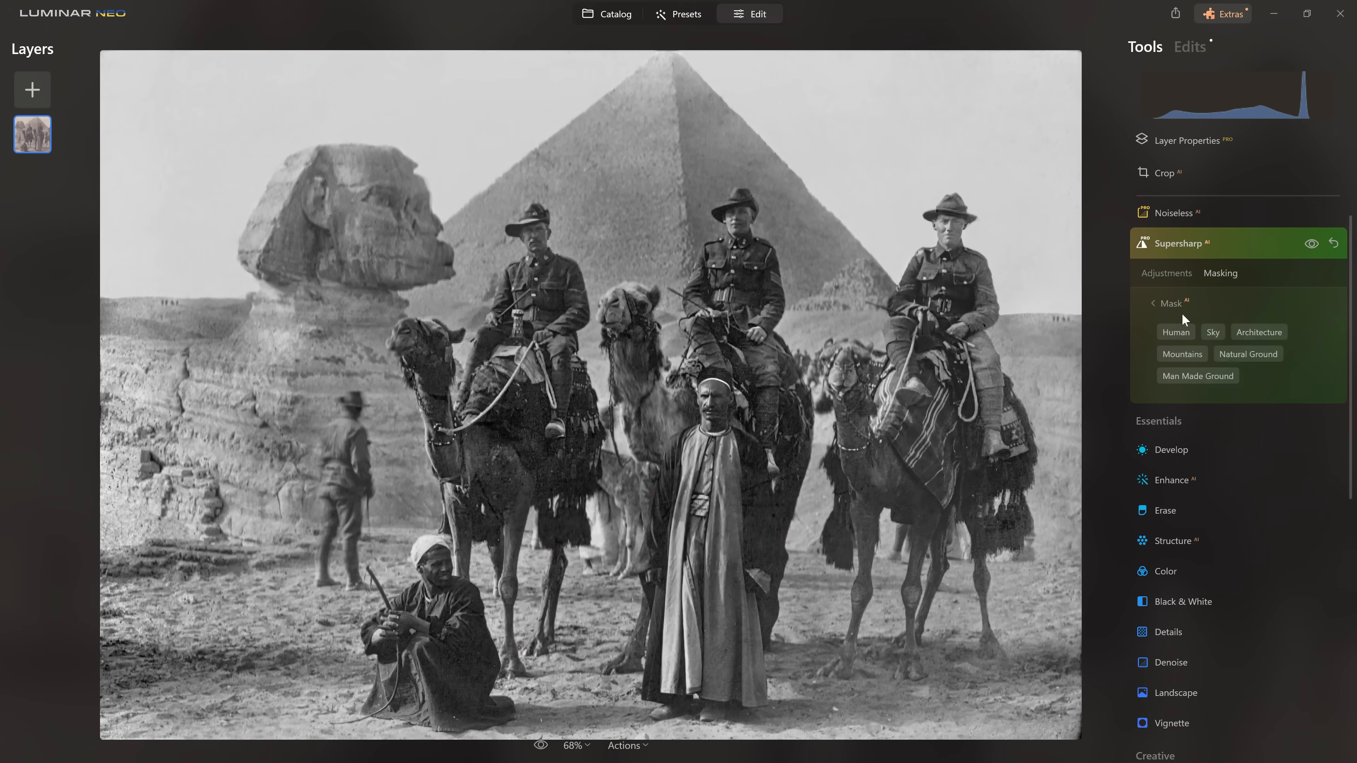
# Enlarge the Supersharp mask brush to size 160 and paint in the remaining parts of the riders and camels.
pyautogui.click(1175, 301)
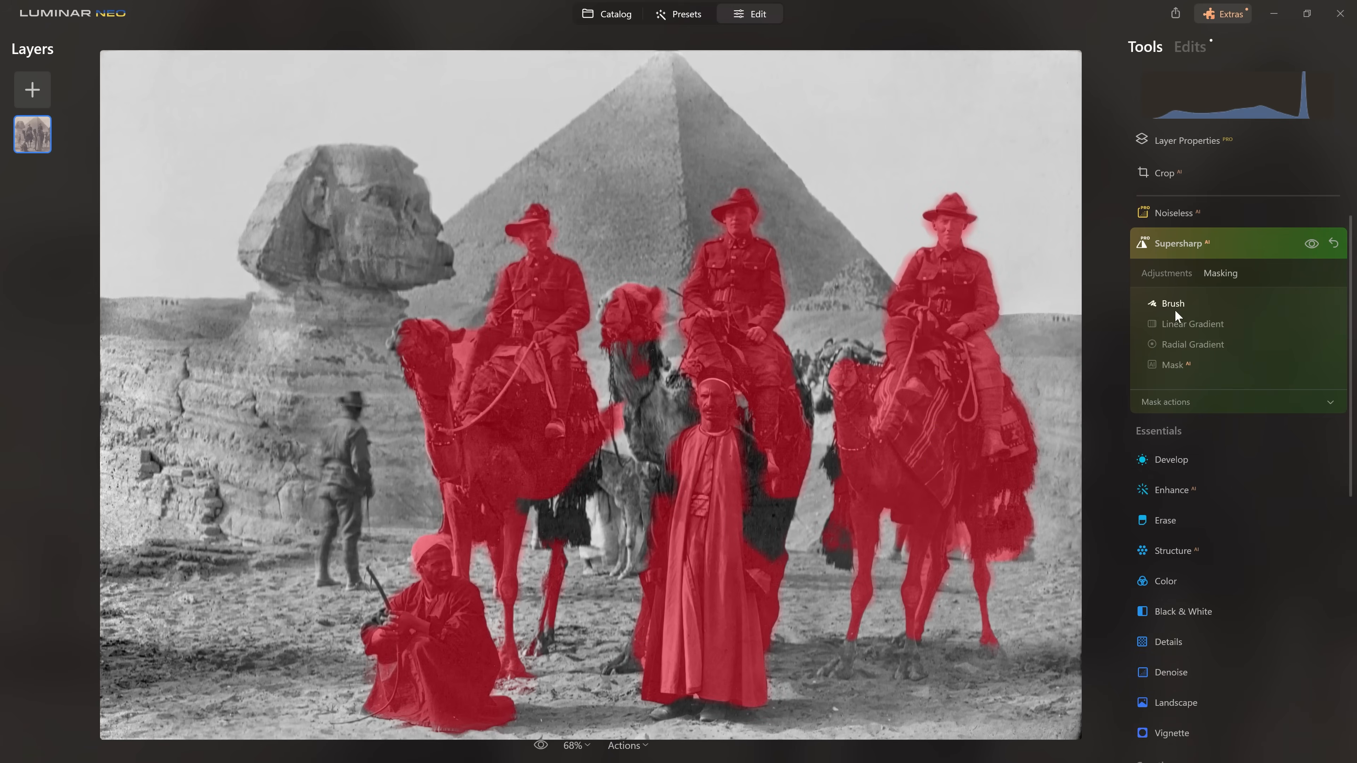
pyautogui.click(1175, 309)
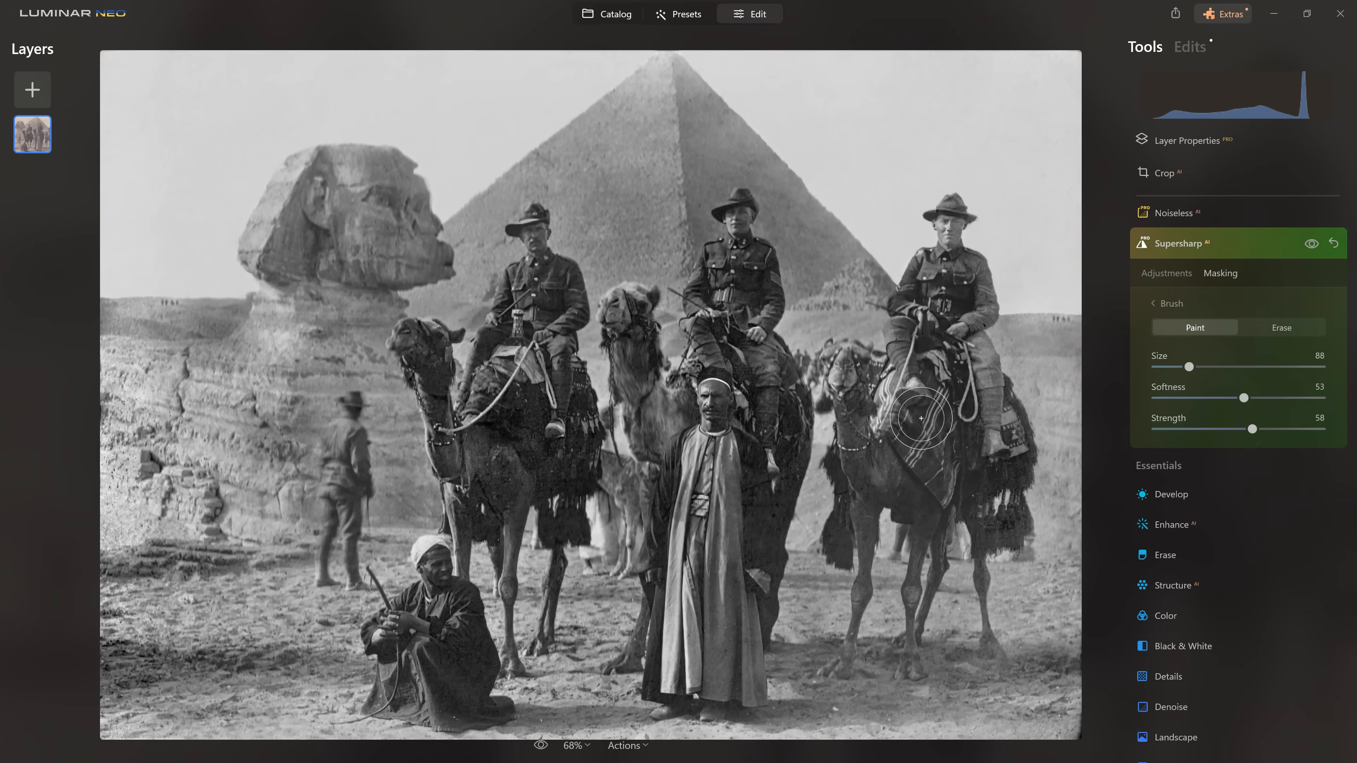
pyautogui.press(']')
pyautogui.press(']')
pyautogui.press(']')
pyautogui.press(']')
pyautogui.press(']')
pyautogui.press(']')
pyautogui.press(']')
pyautogui.press(']')
pyautogui.press(']')
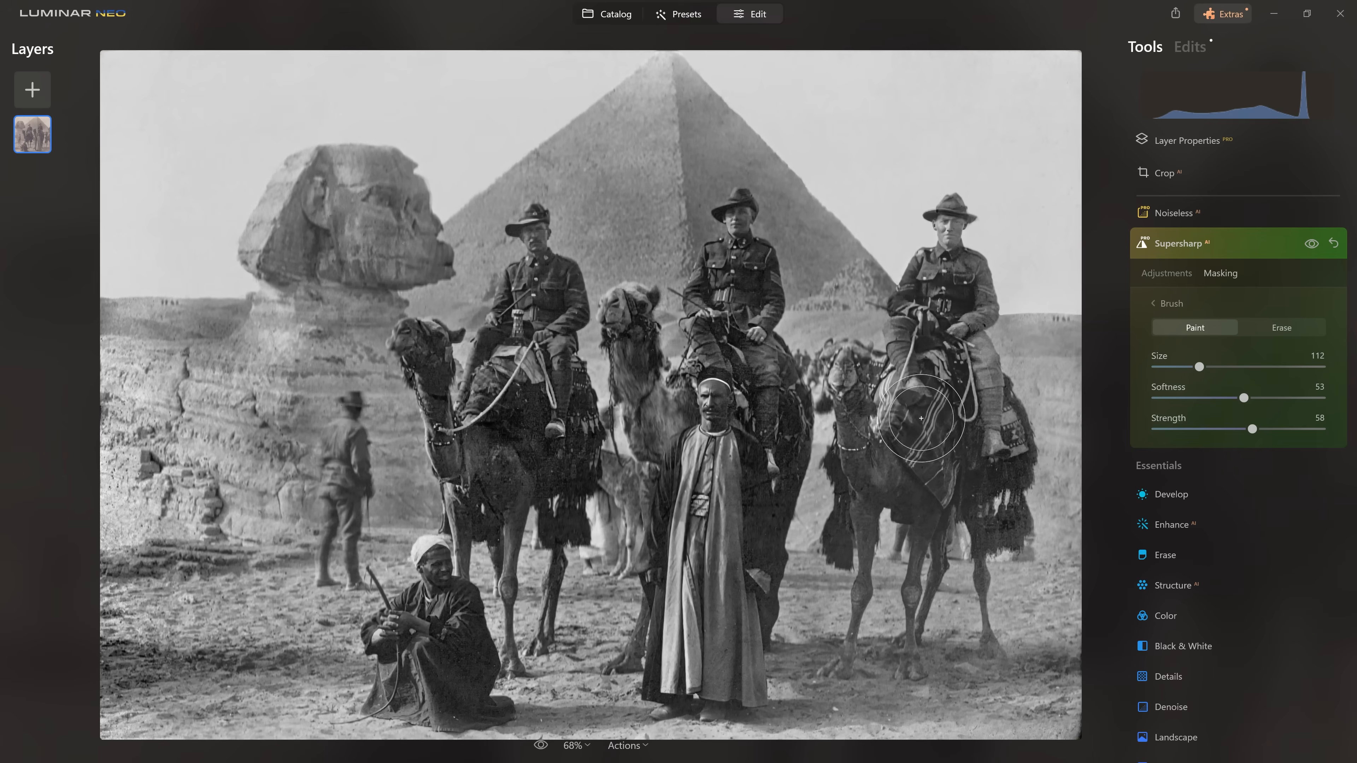
pyautogui.click(951, 360)
pyautogui.moveTo(860, 382)
pyautogui.mouseDown()
pyautogui.moveTo(735, 428)
pyautogui.moveTo(716, 526)
pyautogui.moveTo(621, 407)
pyautogui.moveTo(593, 539)
pyautogui.moveTo(521, 540)
pyautogui.moveTo(545, 512)
pyautogui.moveTo(517, 478)
pyautogui.mouseUp()
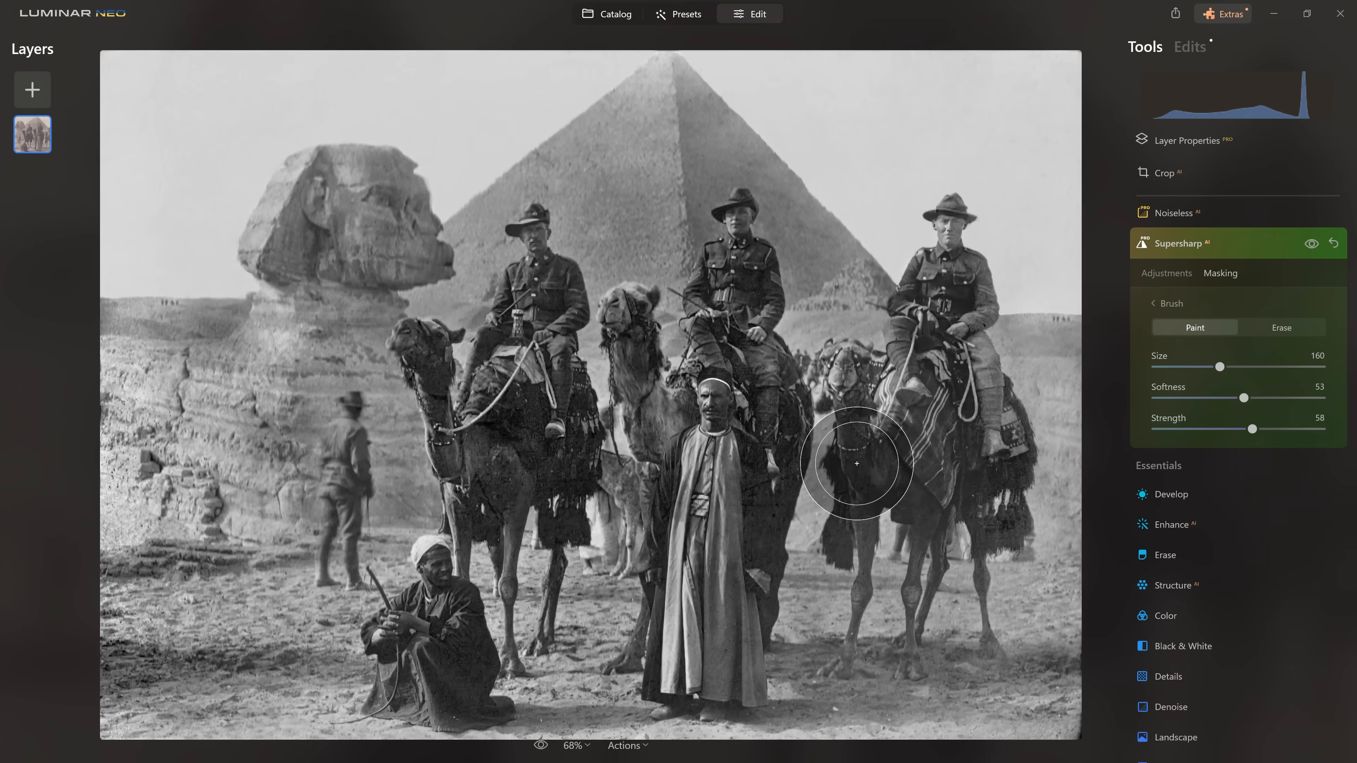
# Apply the Dramatic adjustment to the photograph with an Amount of 18.
pyautogui.click(1162, 240)
pyautogui.scroll(-6, 1277, 448)
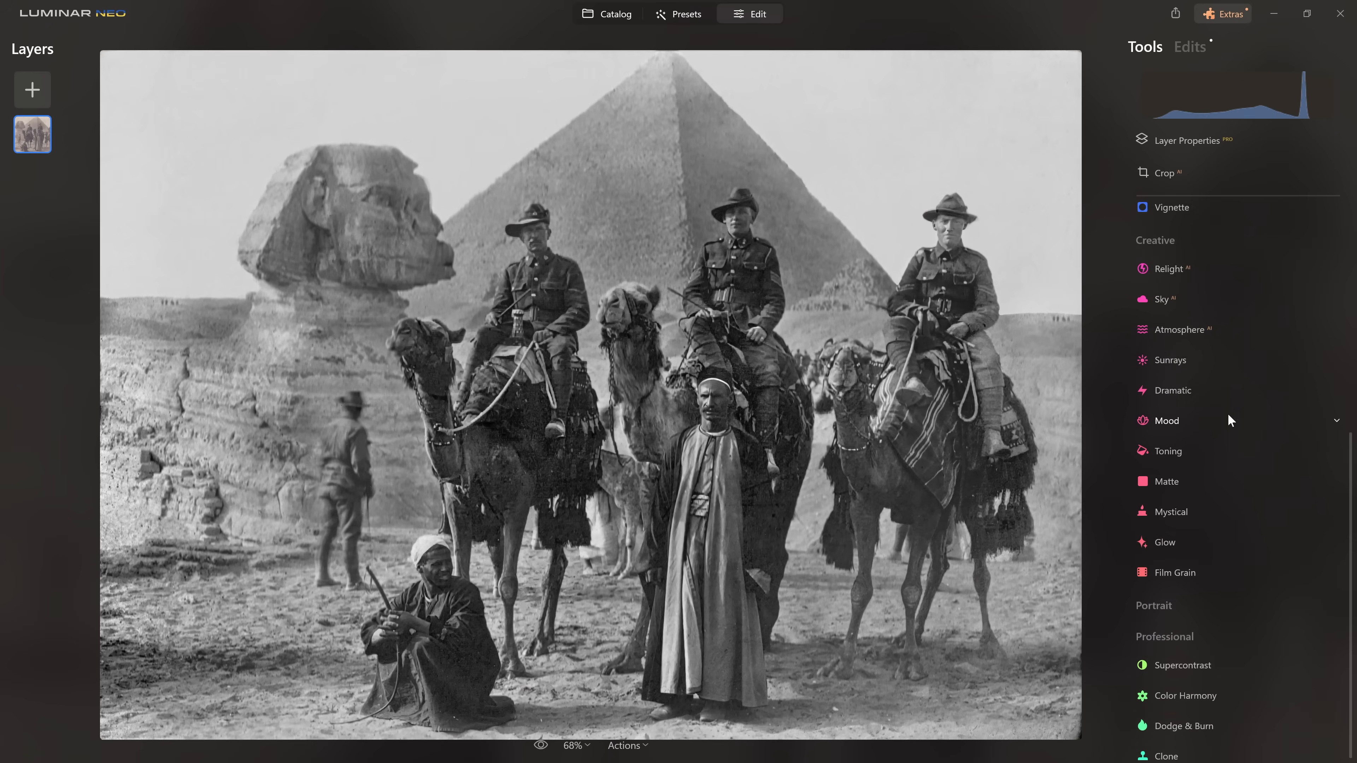
pyautogui.click(1193, 383)
pyautogui.moveTo(1155, 457); pyautogui.dragTo(1186, 462)
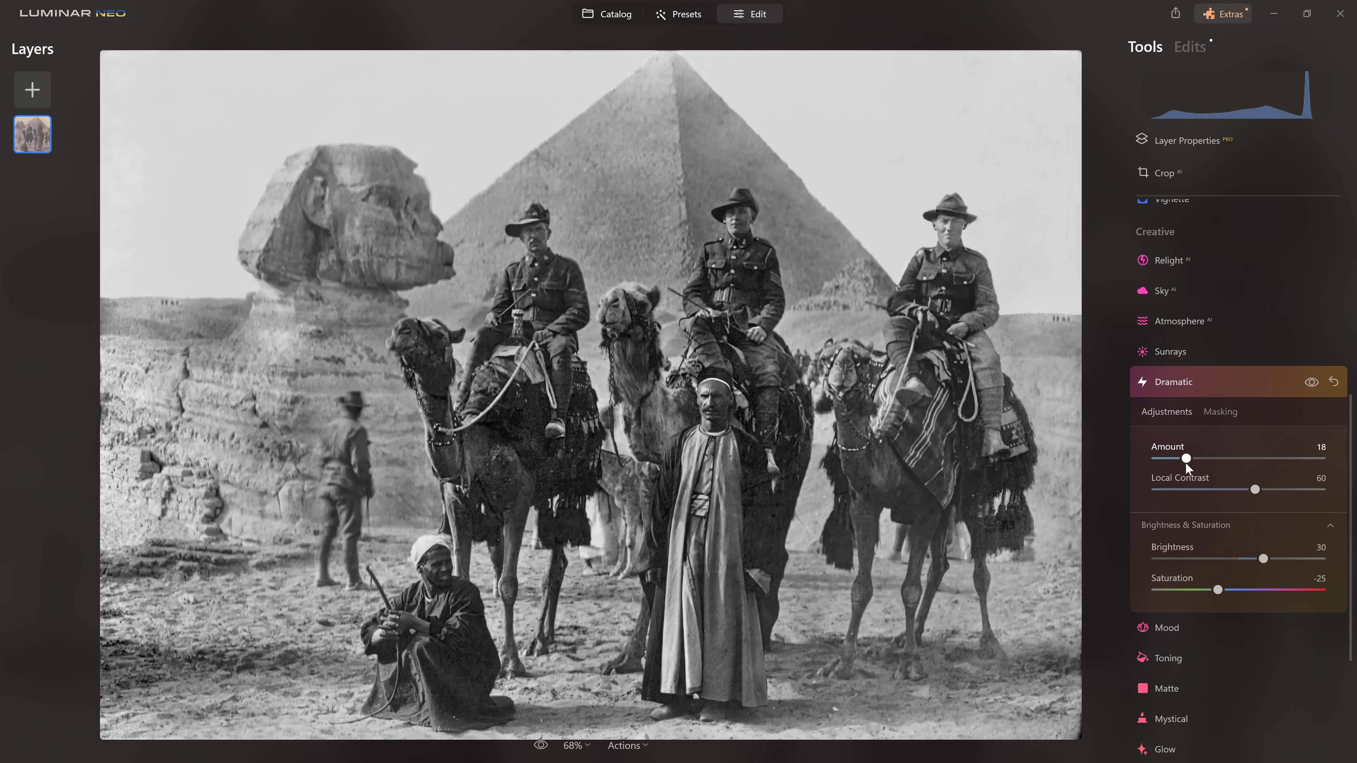
# Try the Los Angeles LUT in Mood at different Amount values and reset the adjustment.
pyautogui.click(1167, 629)
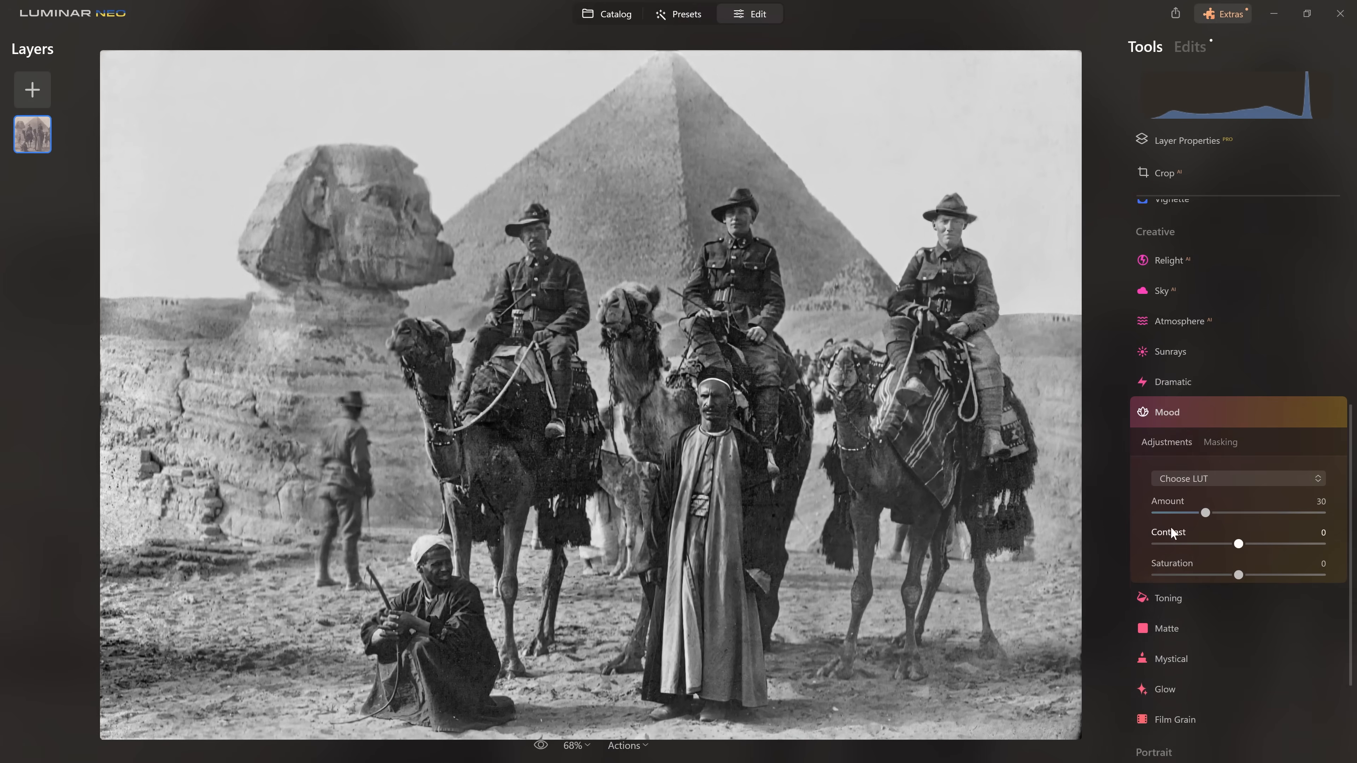
pyautogui.click(1192, 480)
pyautogui.click(1223, 558)
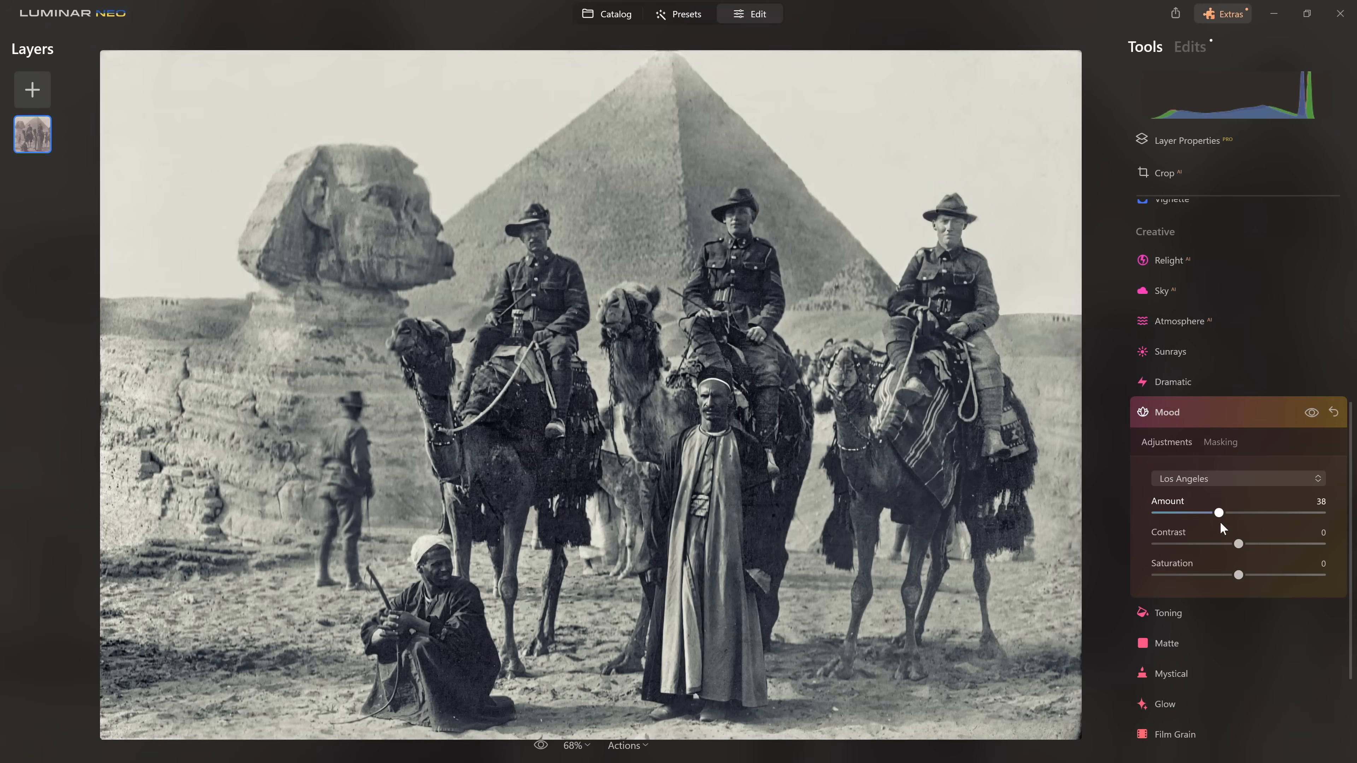
pyautogui.moveTo(1261, 526); pyautogui.dragTo(1185, 519)
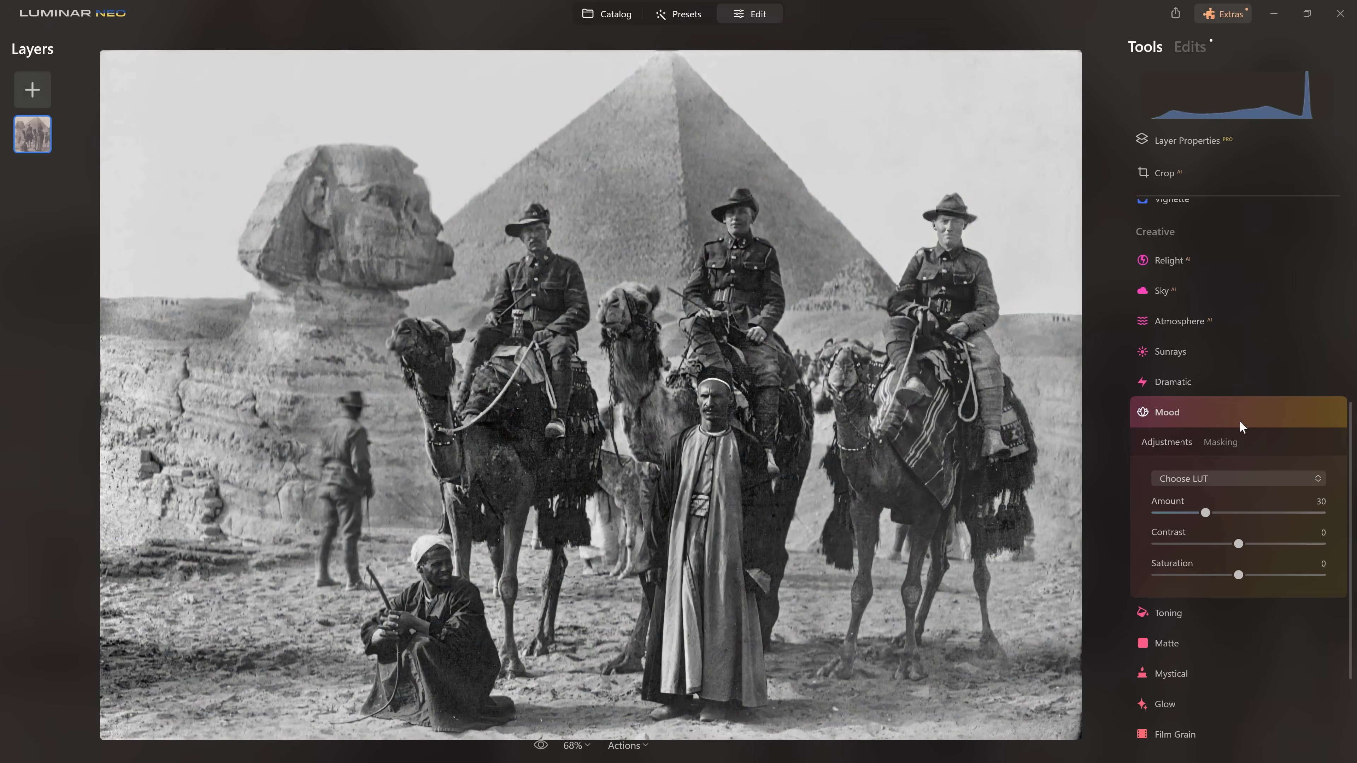
pyautogui.click(1232, 423)
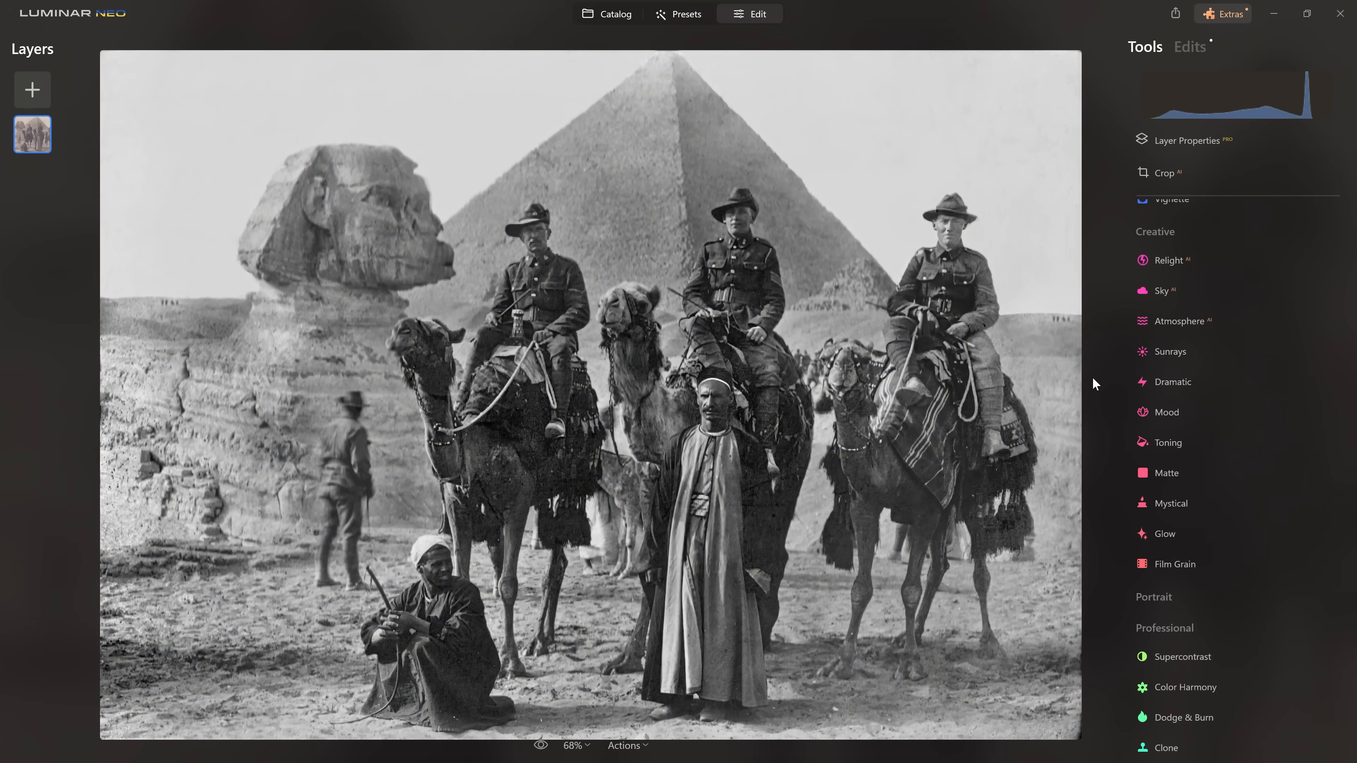
# Compare the restored photograph with the original scan, both at full view and zoomed out to 29%.
pyautogui.press('\\')
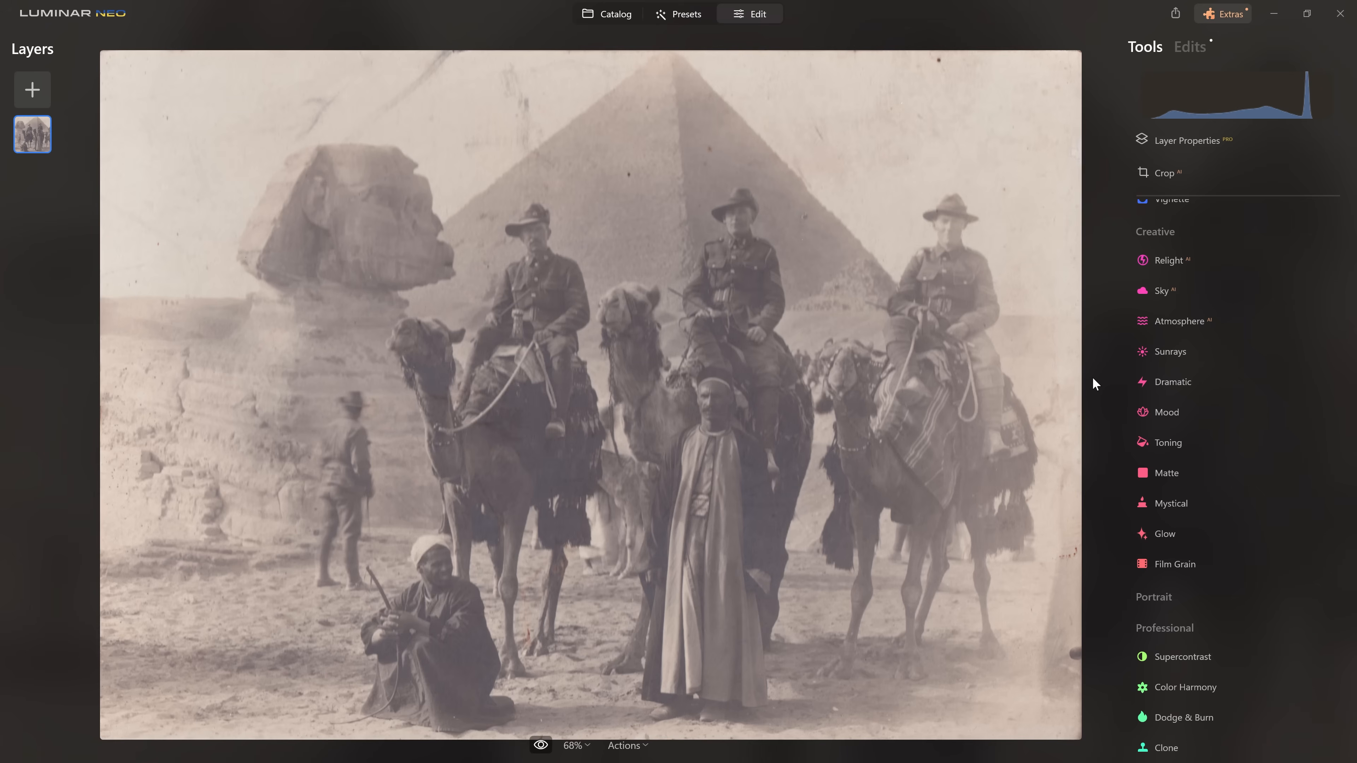
pyautogui.press('\\')
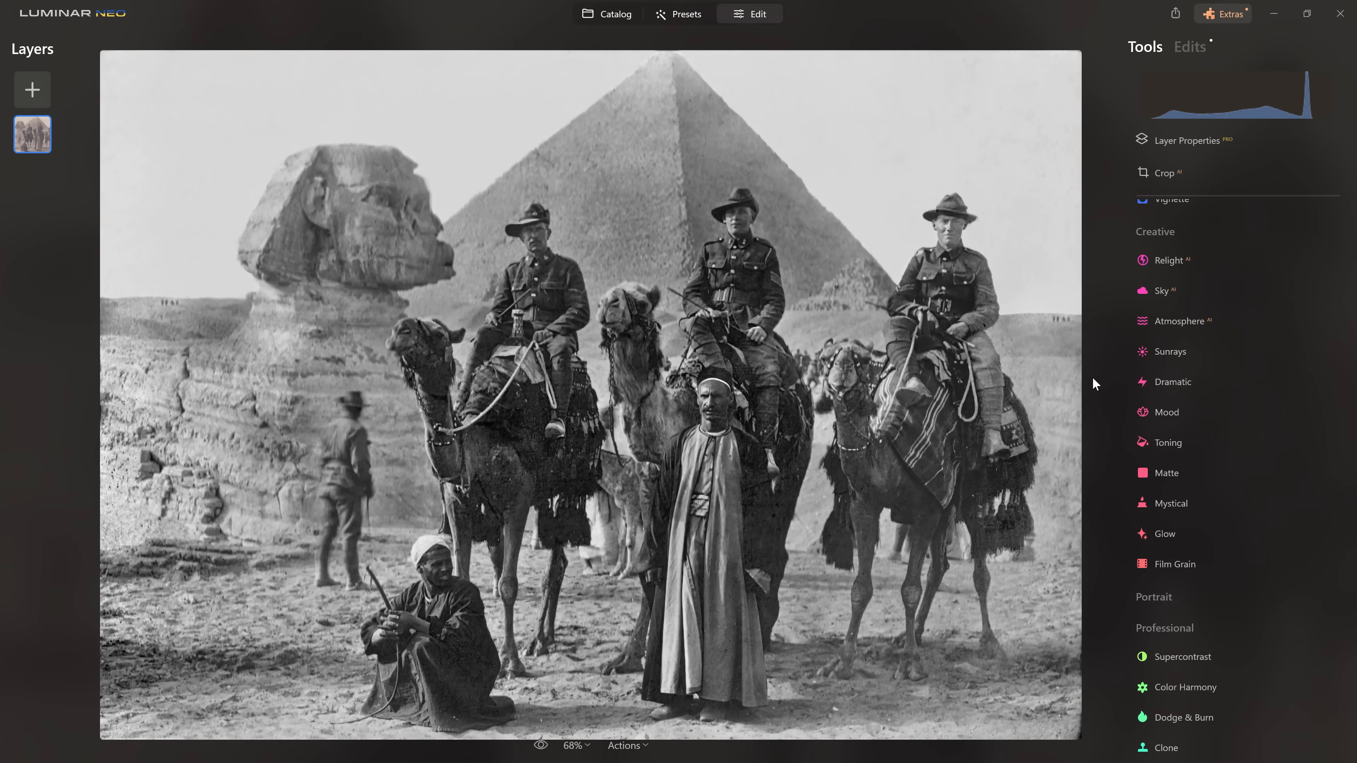
pyautogui.press('\\')
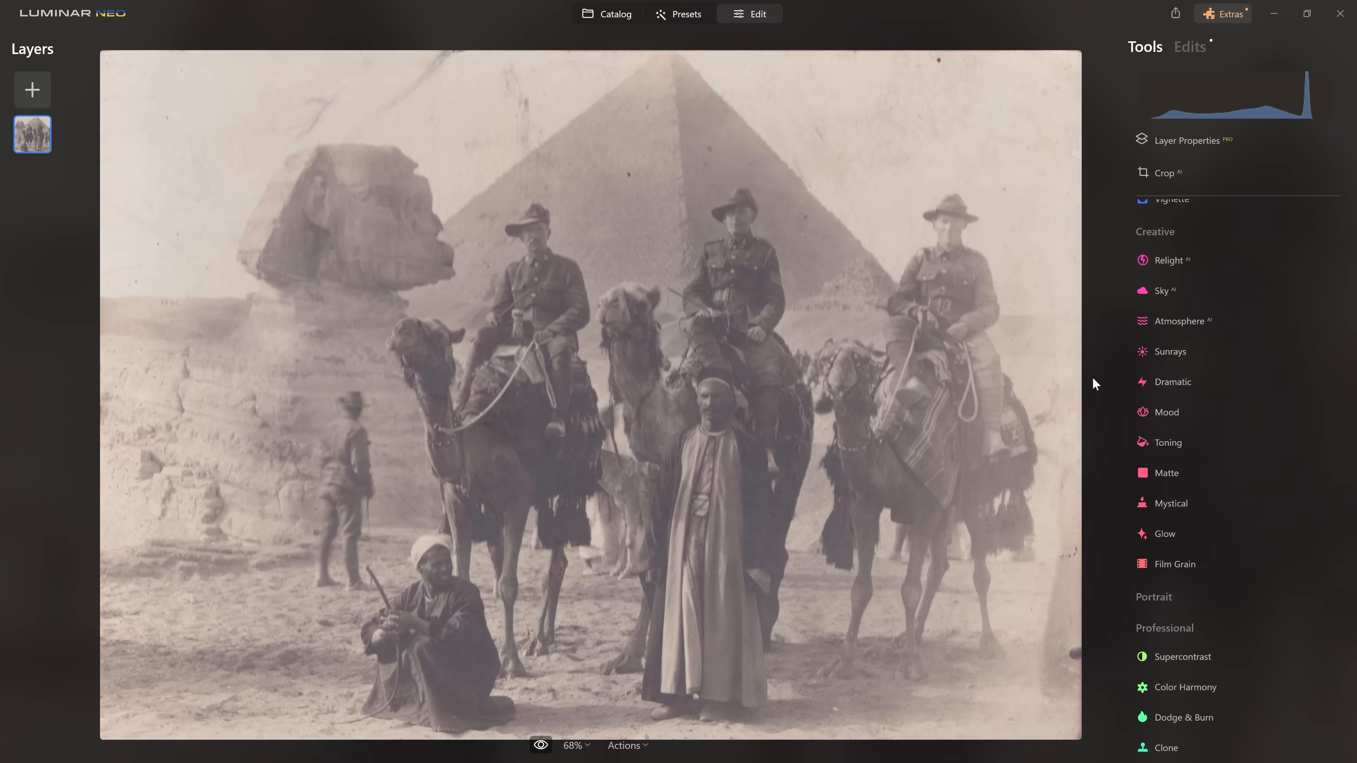
pyautogui.press('\\')
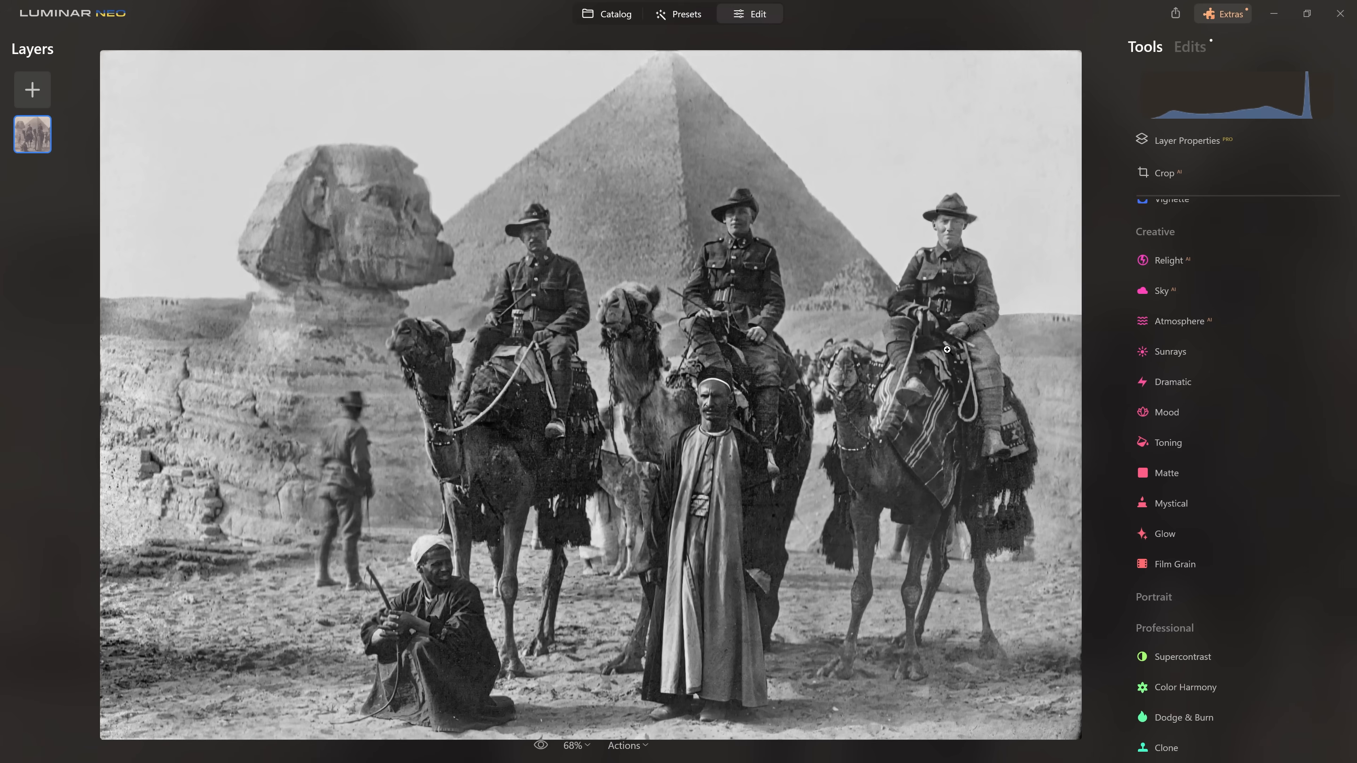
pyautogui.scroll(-3, 947, 350)
pyautogui.scroll(-4, 756, 340)
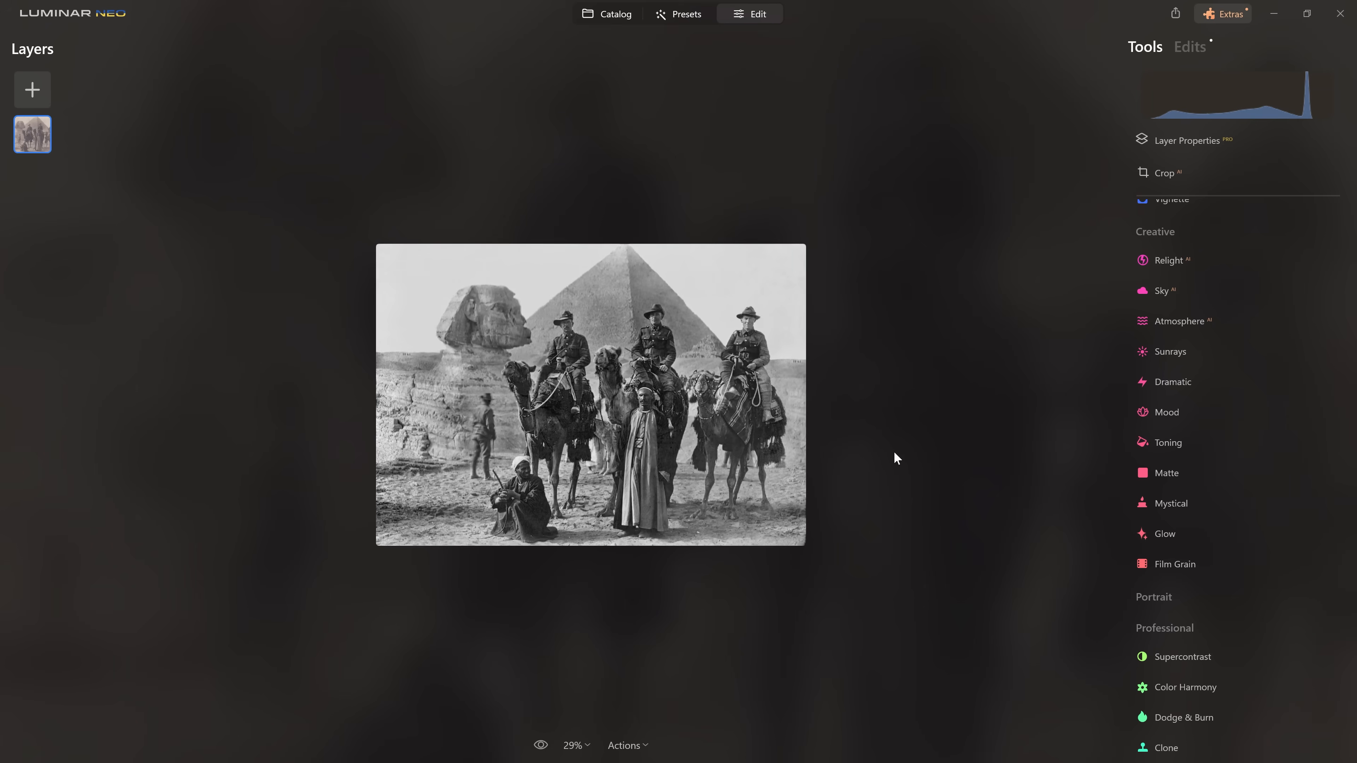
pyautogui.press('\\')
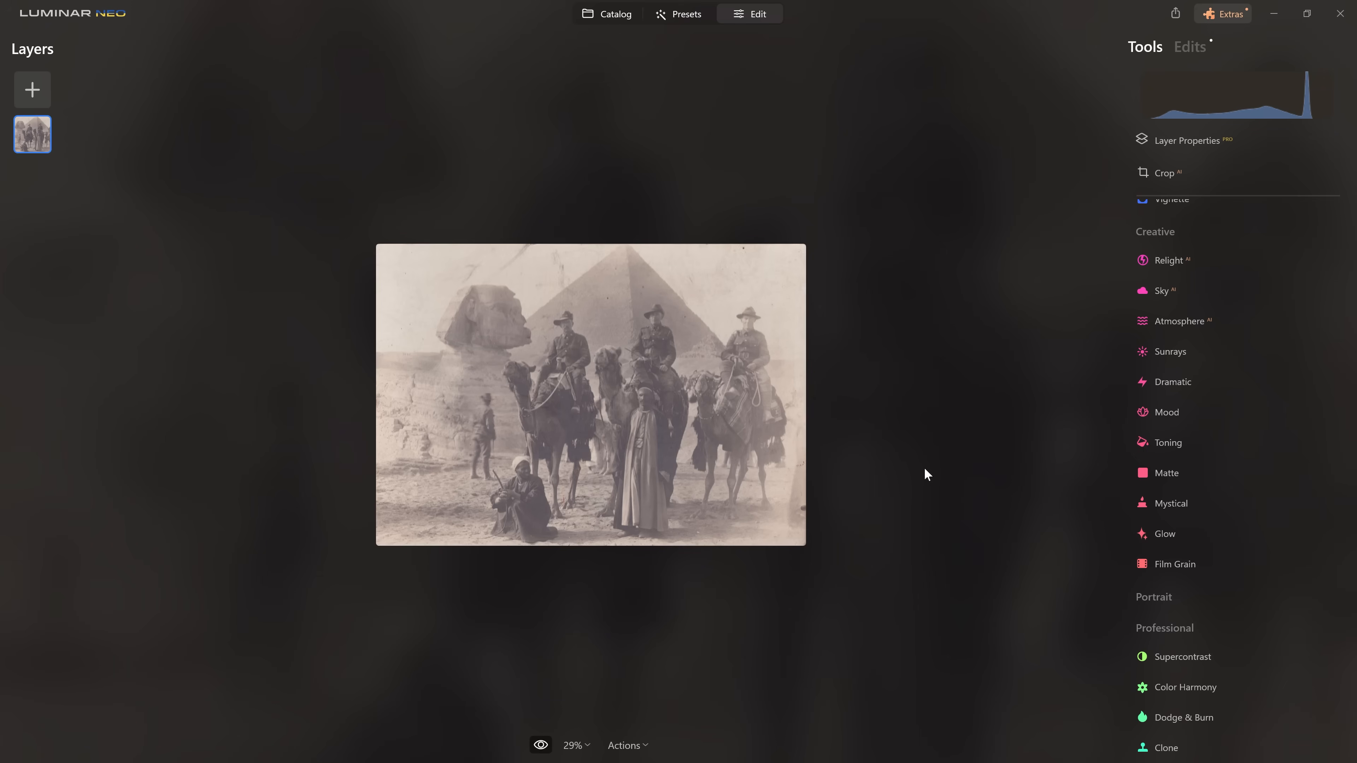
pyautogui.press('\\')
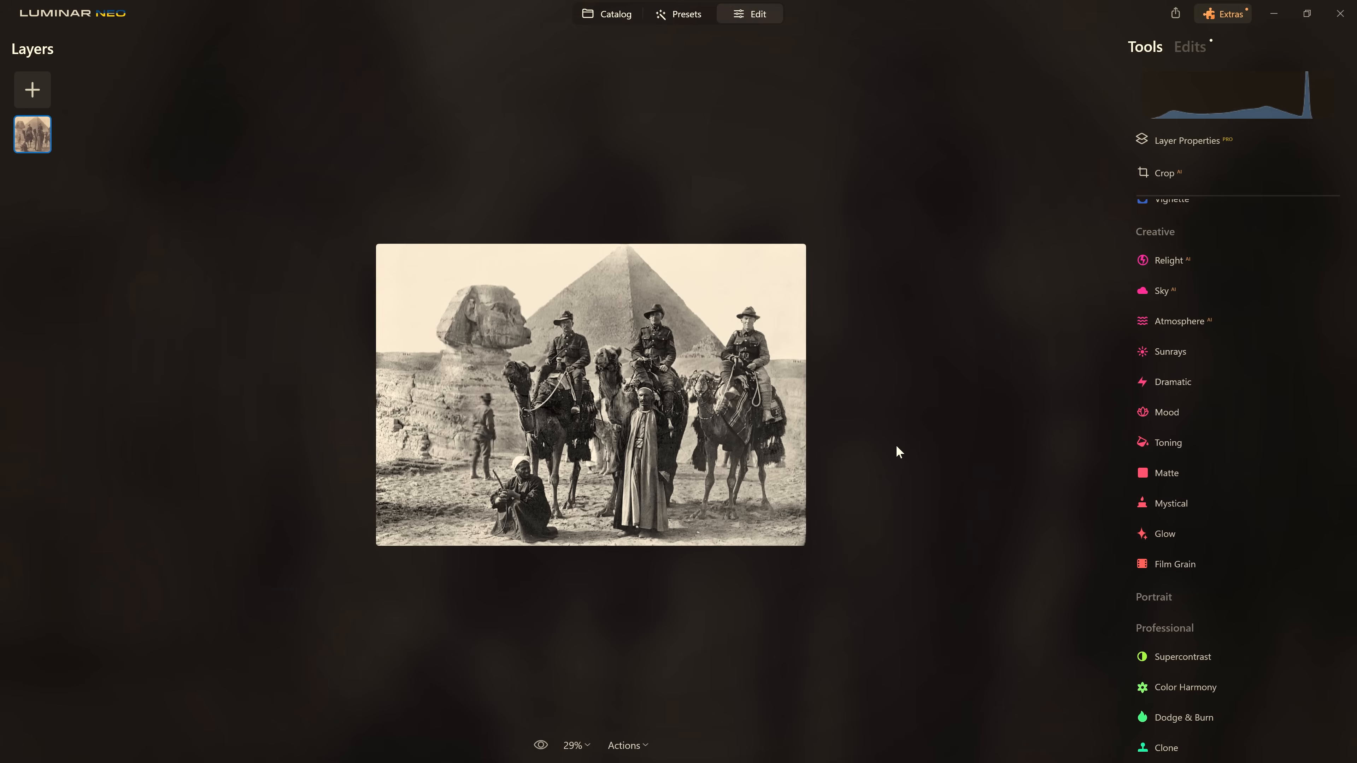
pyautogui.press('\\')
pyautogui.press('\\')
pyautogui.press('\\')
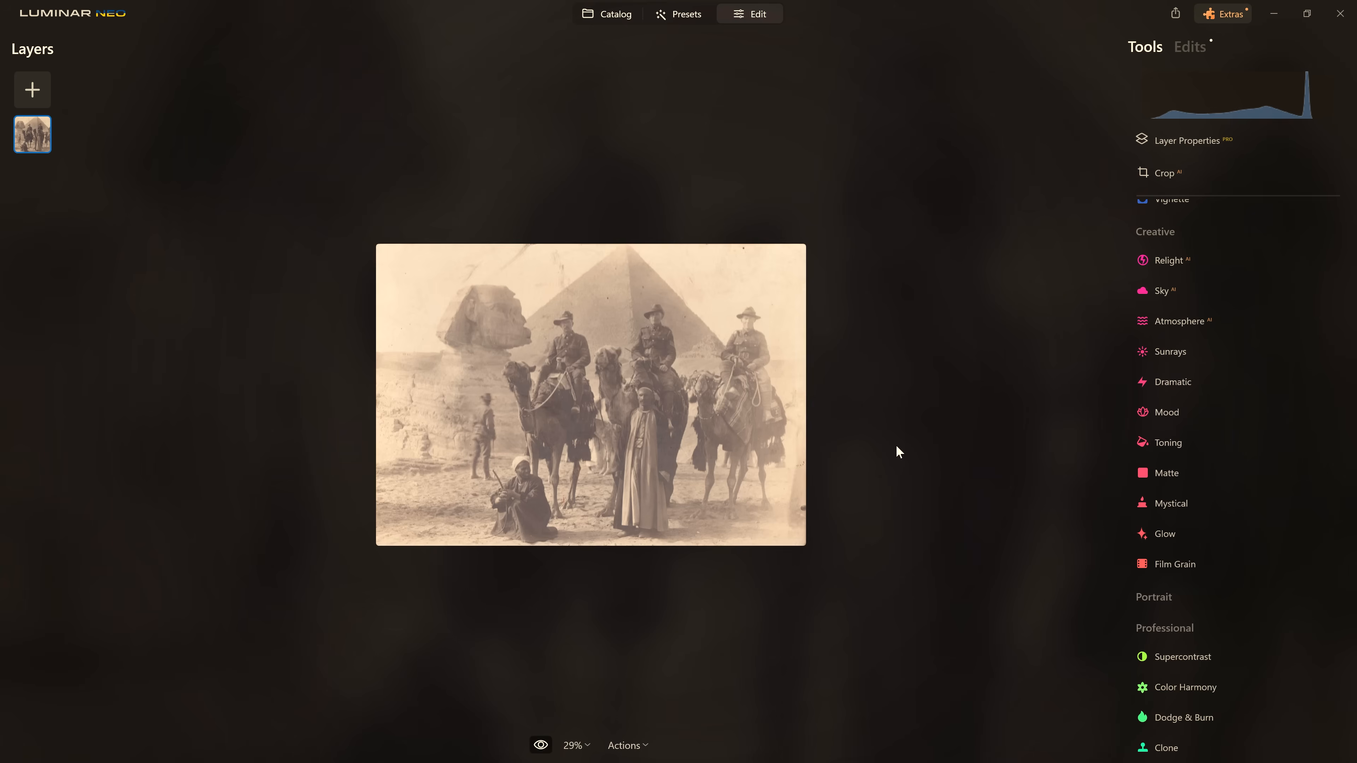
pyautogui.press('\\')
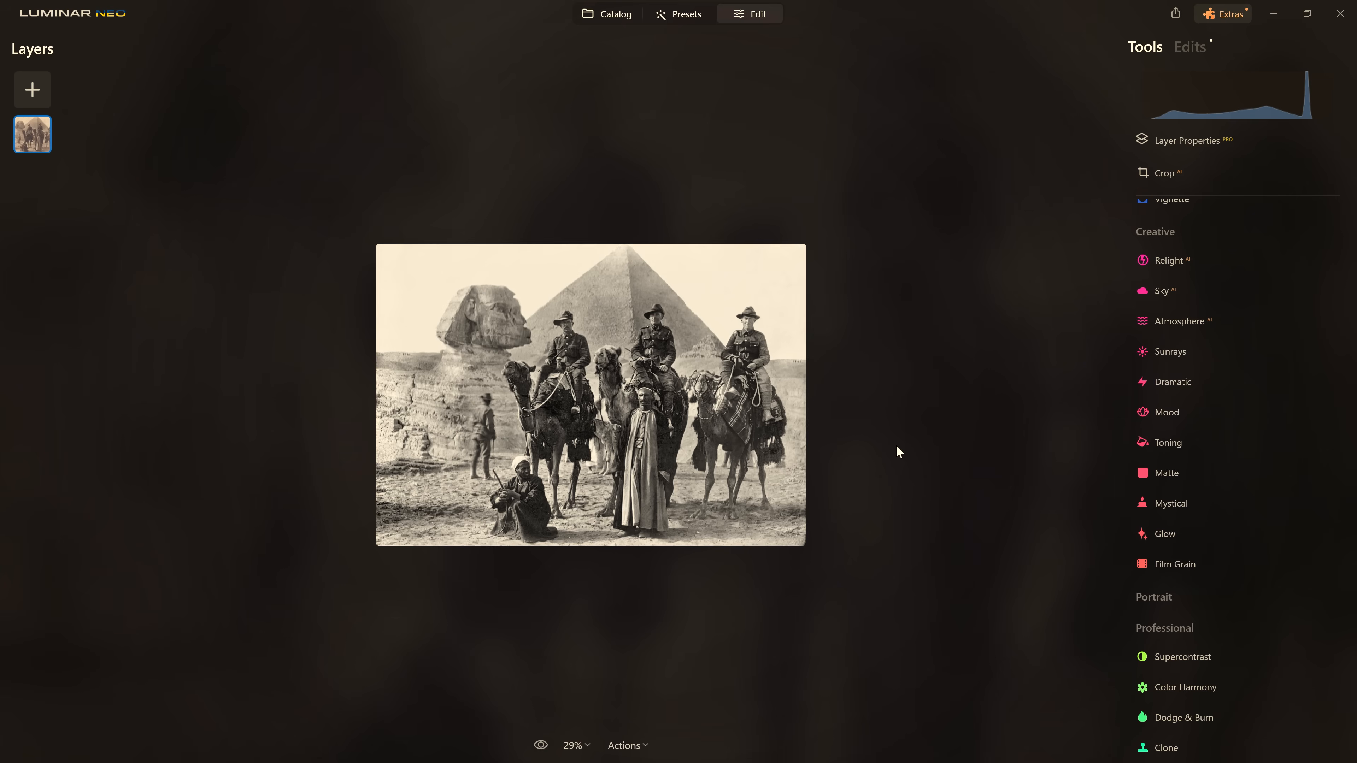